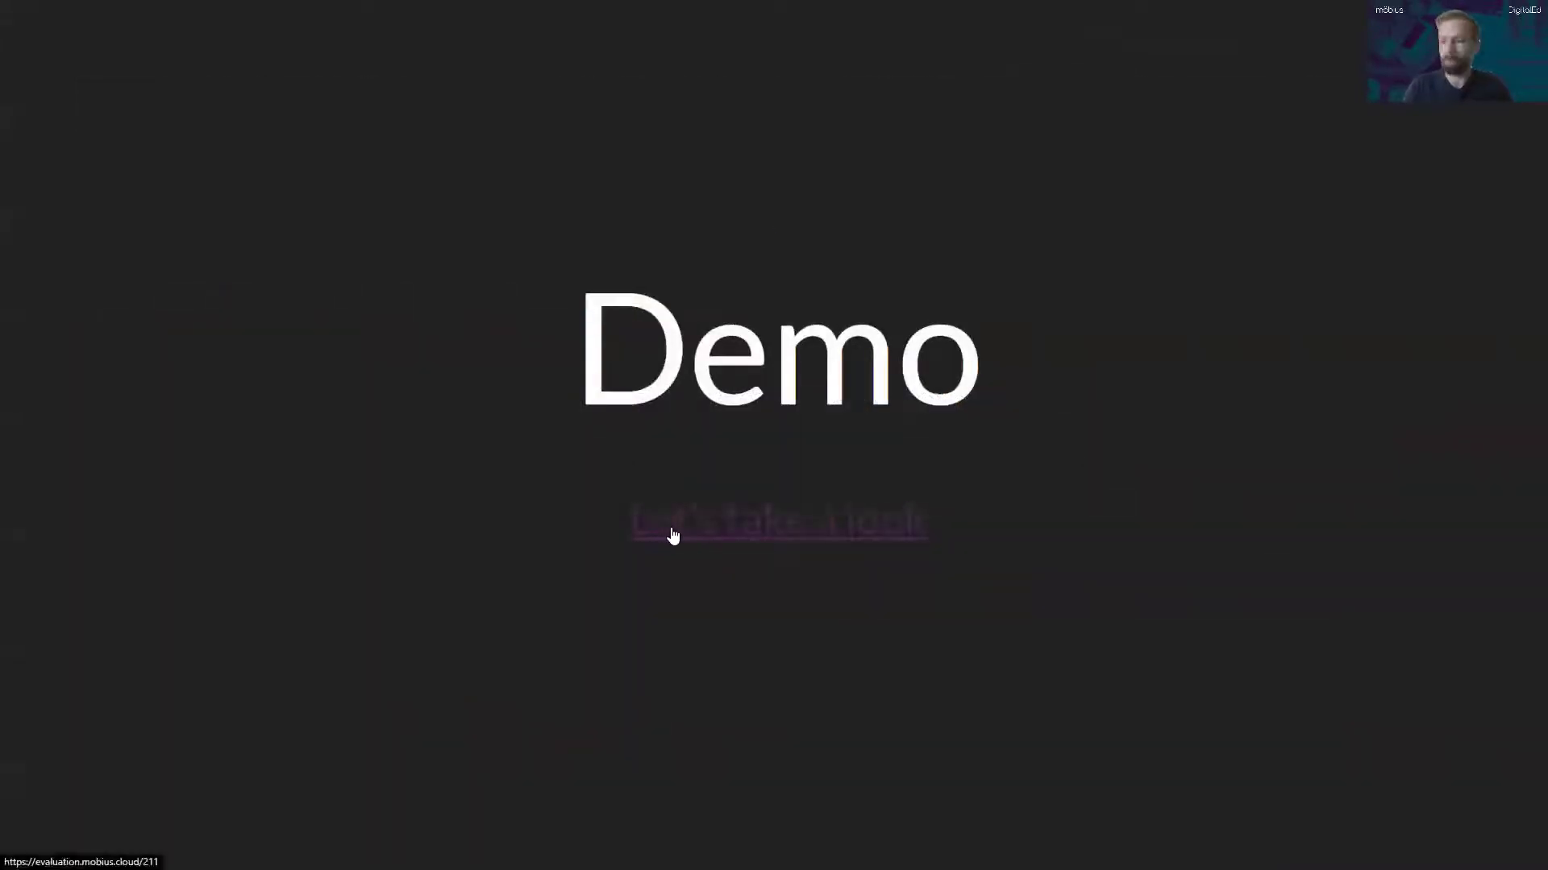
Step: Log in to the Möbius Evaluation site with the prefilled credentials and open the "What is Möbius?" lesson from the Möbius unit
{"action": "left_click", "coordinate": [833, 526]}
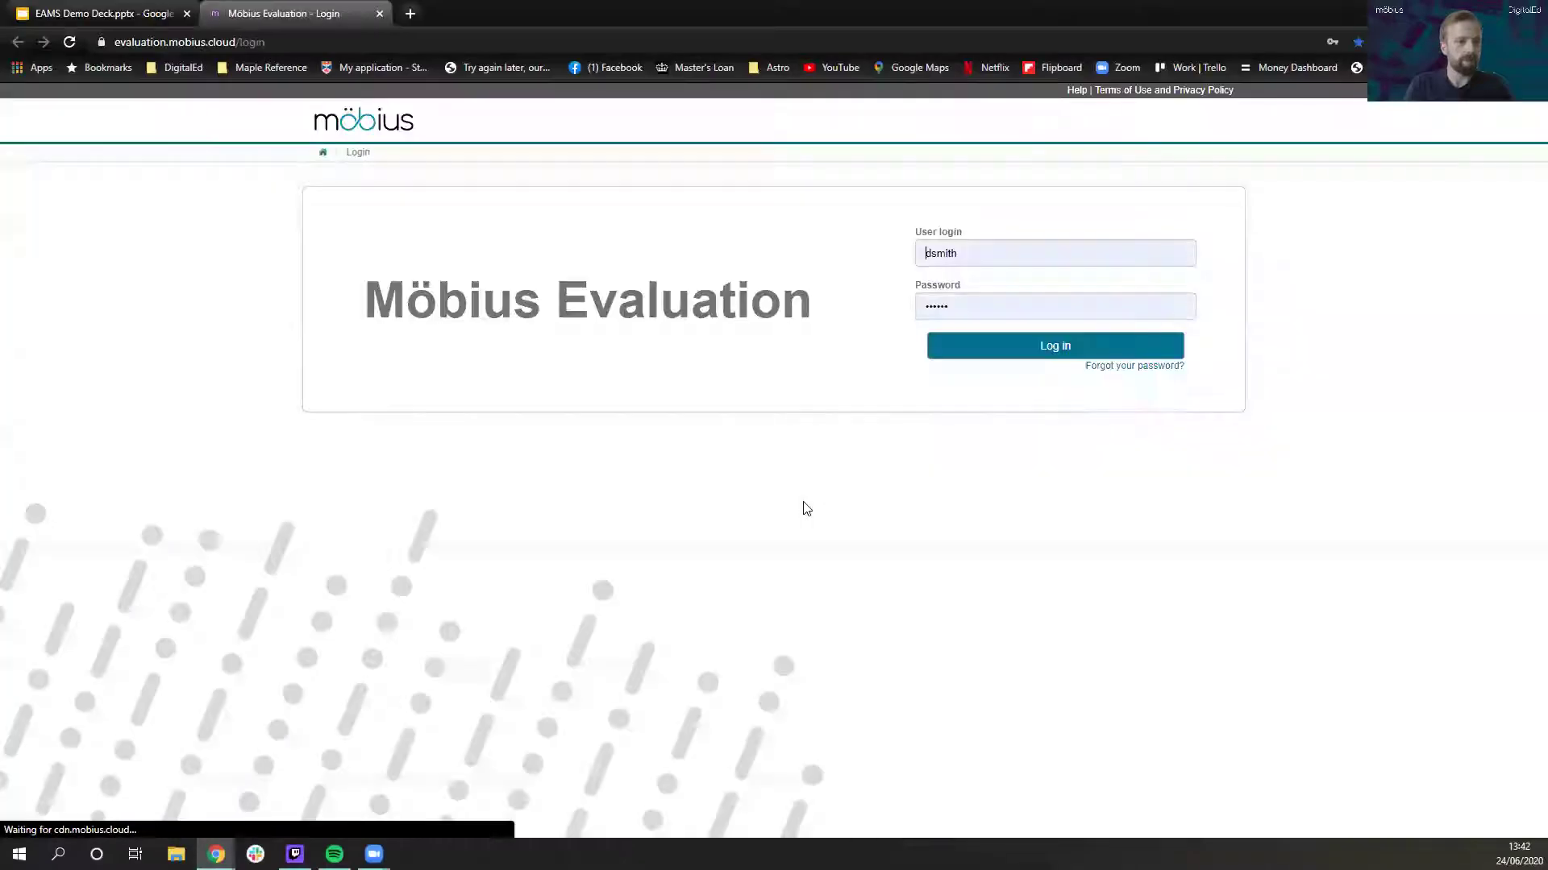
{"action": "left_click", "coordinate": [1052, 357]}
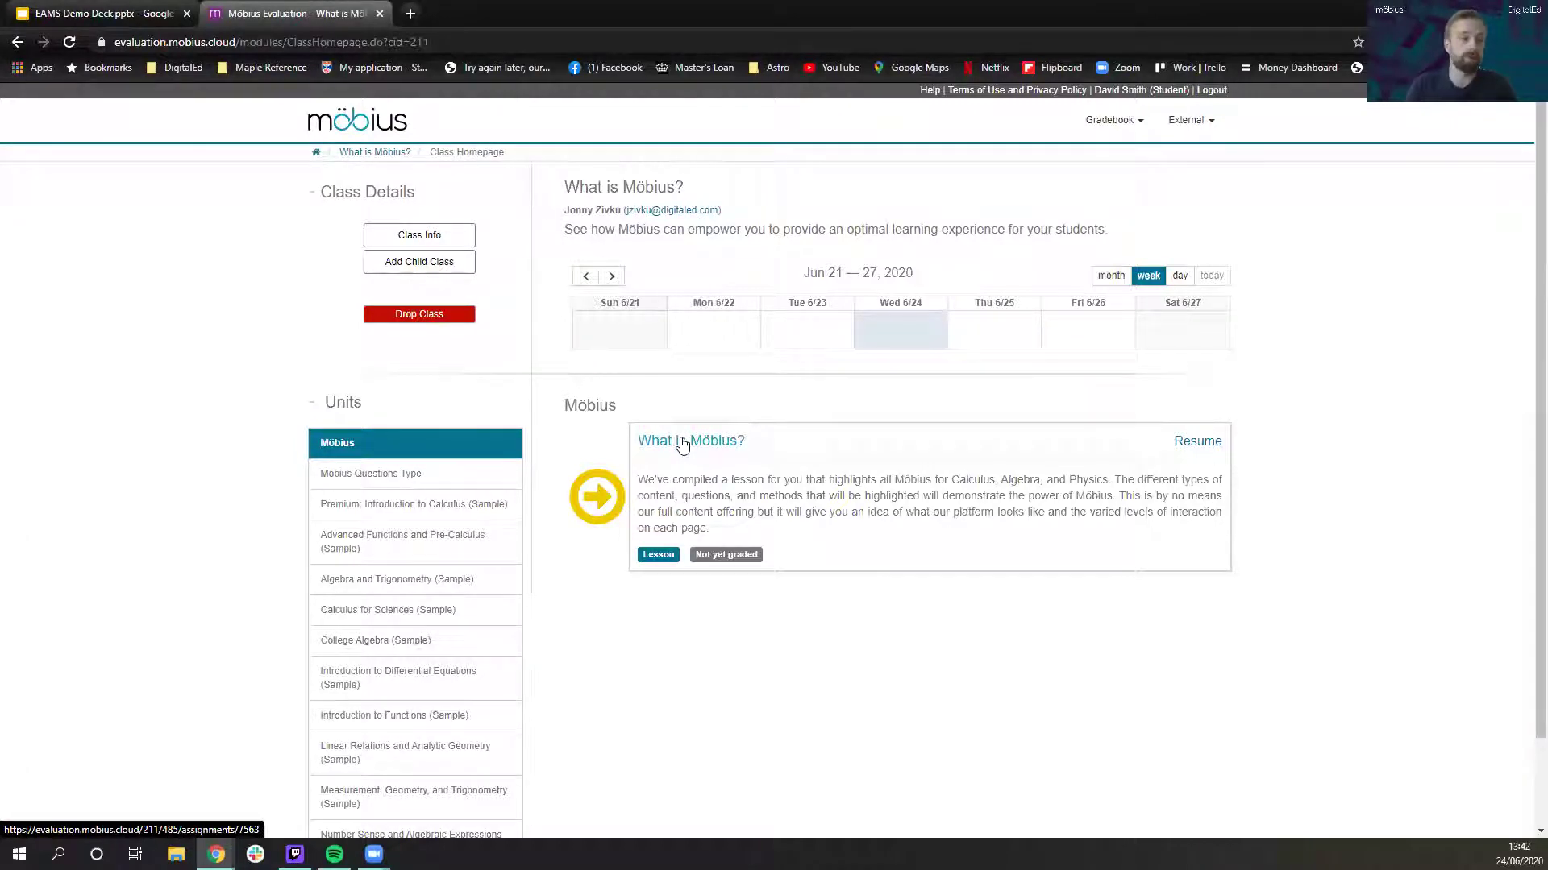
{"action": "left_click", "coordinate": [457, 468]}
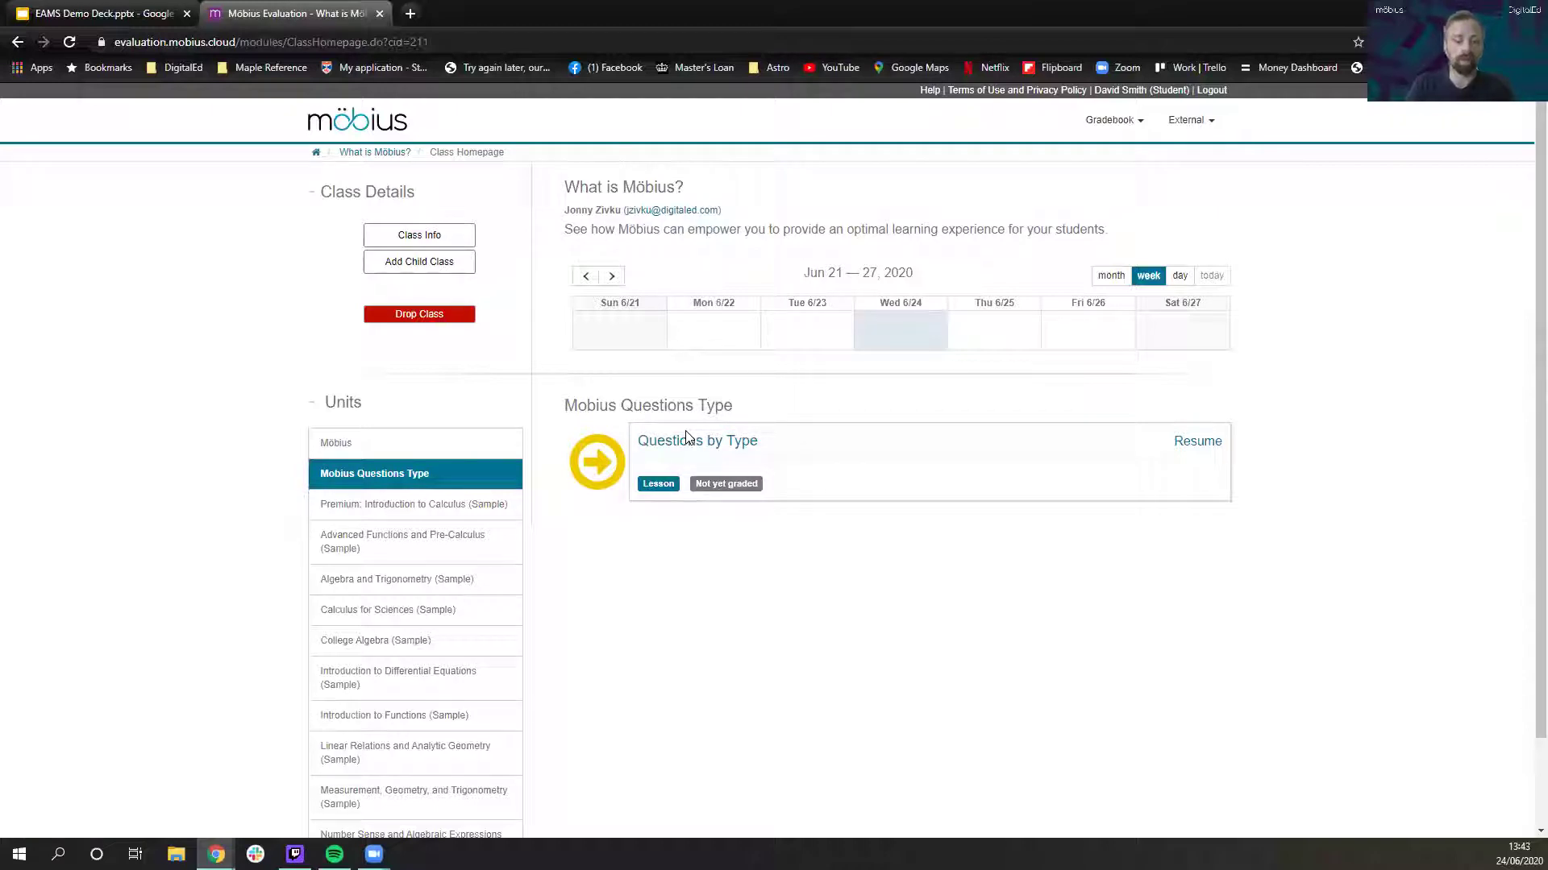
{"action": "left_click", "coordinate": [506, 449]}
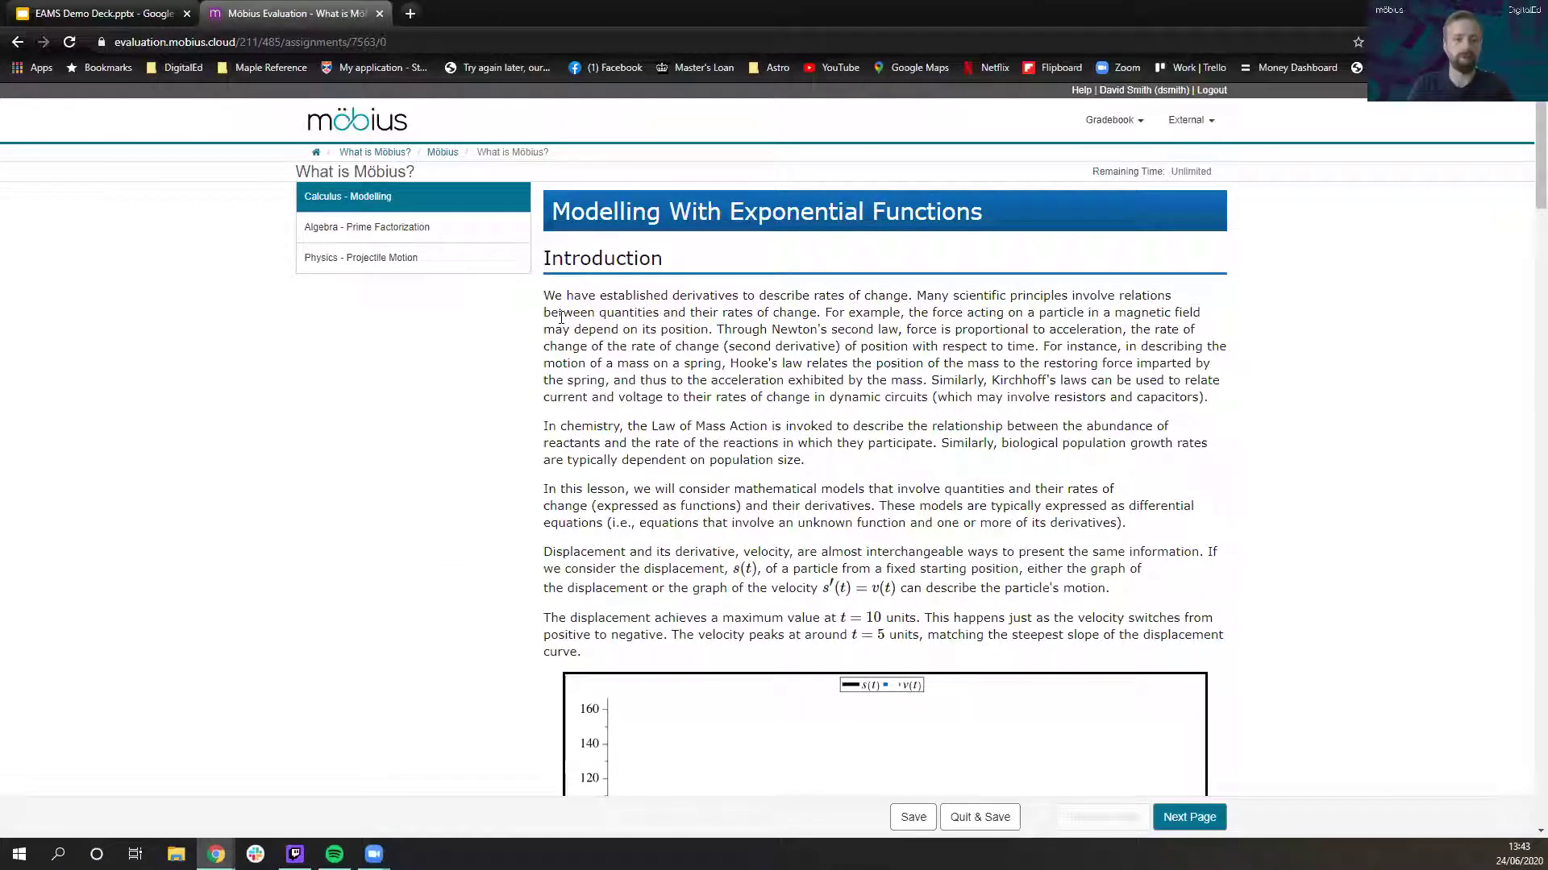
Step: Review the "Modelling With Exponential Functions" lesson text, from the introduction through population growth definitions, equations and the population plot
{"action": "scroll", "coordinate": [749, 406], "scroll_direction": "down", "scroll_amount": 7}
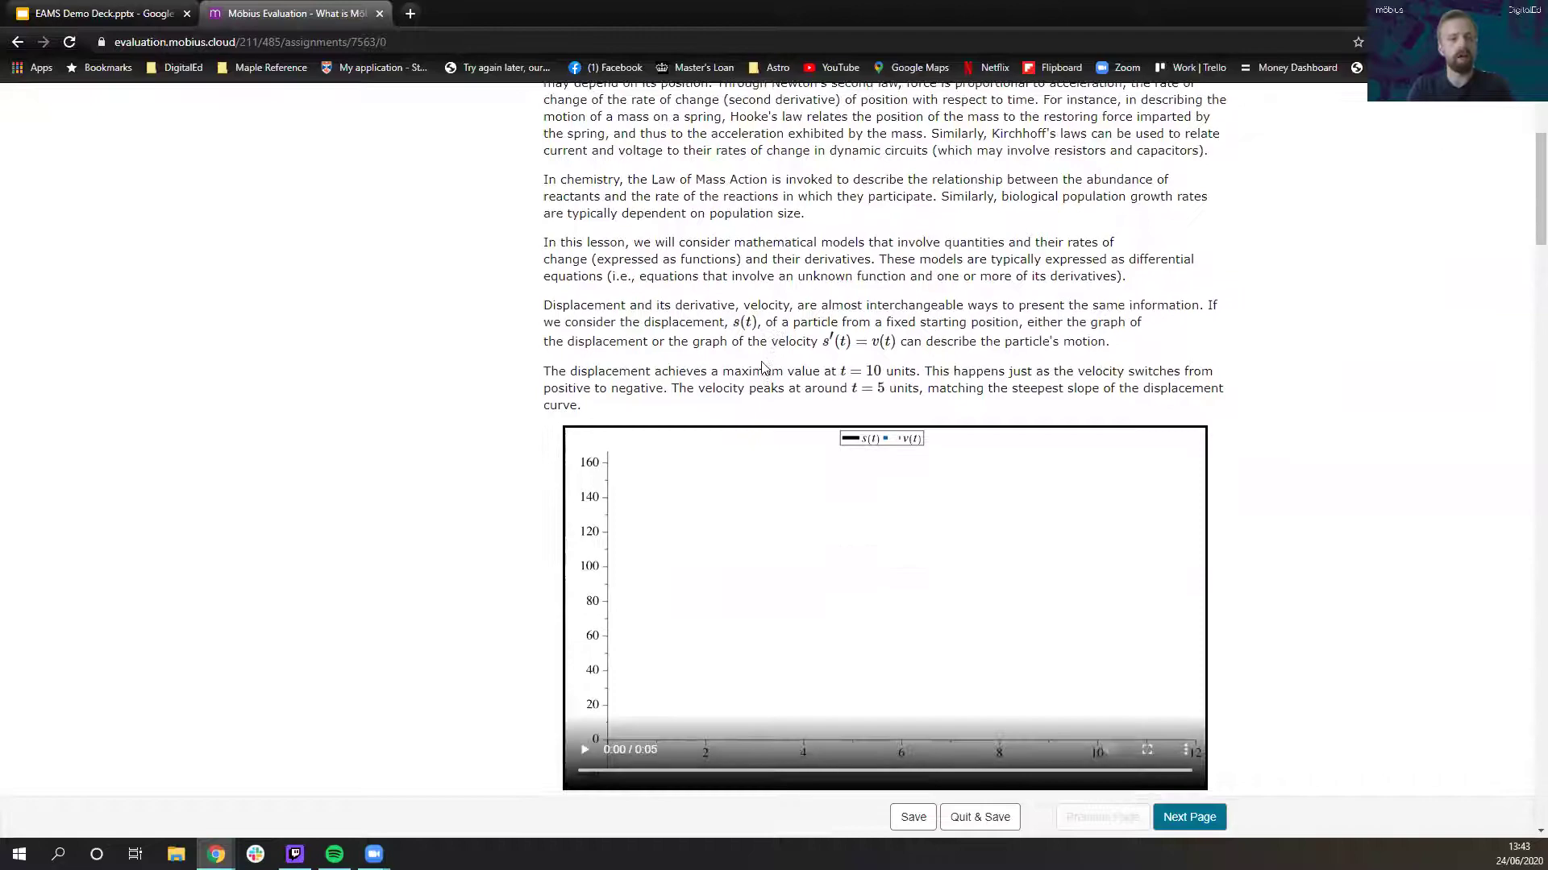
{"action": "scroll", "coordinate": [749, 405], "scroll_direction": "down", "scroll_amount": 8}
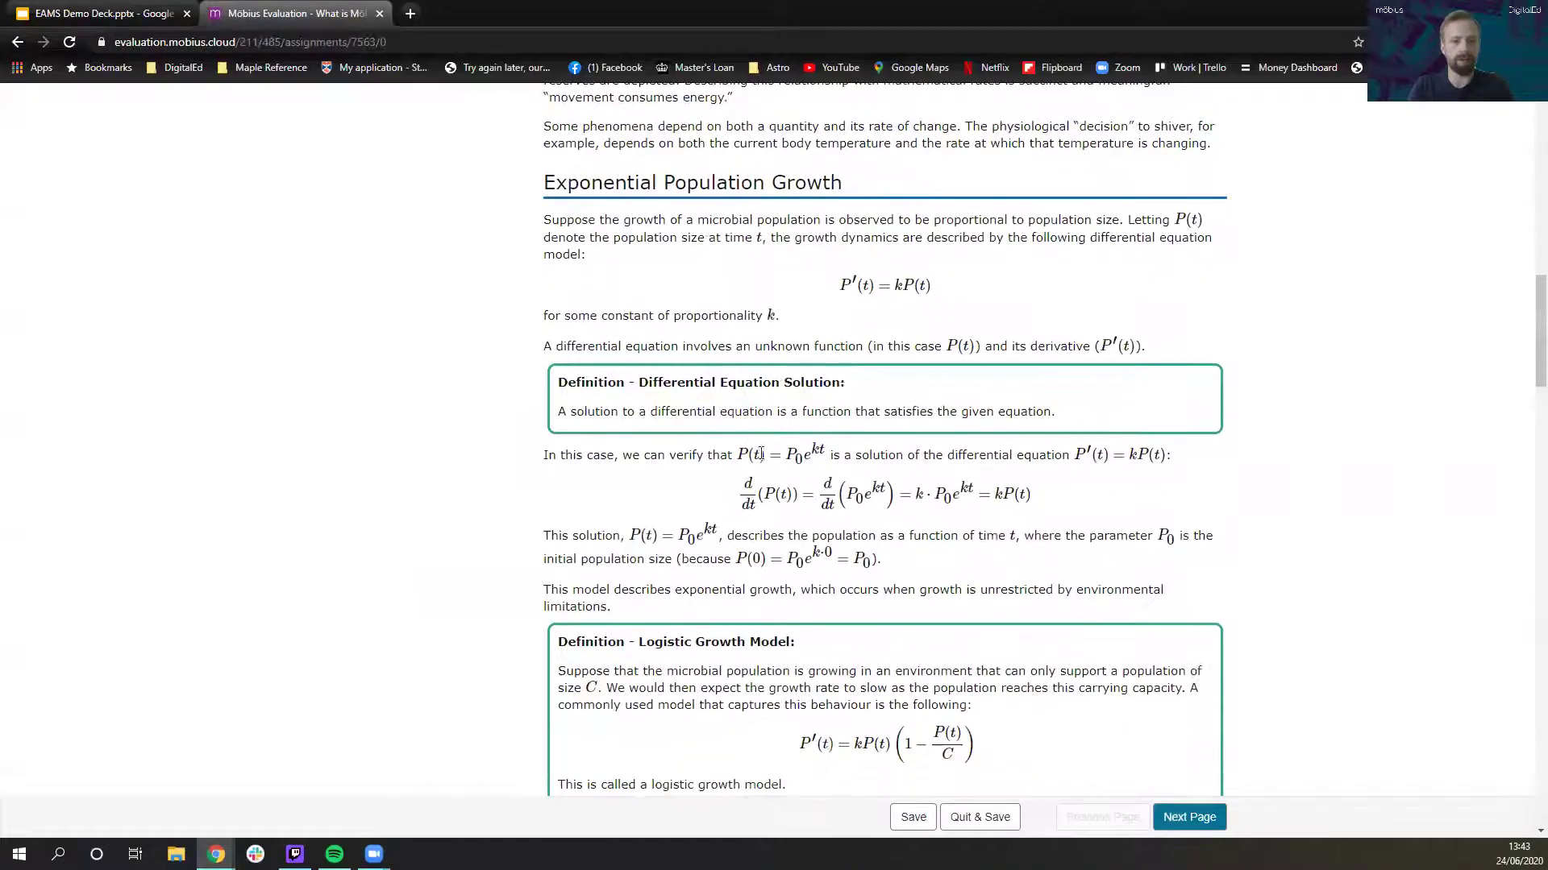
{"action": "scroll", "coordinate": [892, 482], "scroll_direction": "down", "scroll_amount": 8}
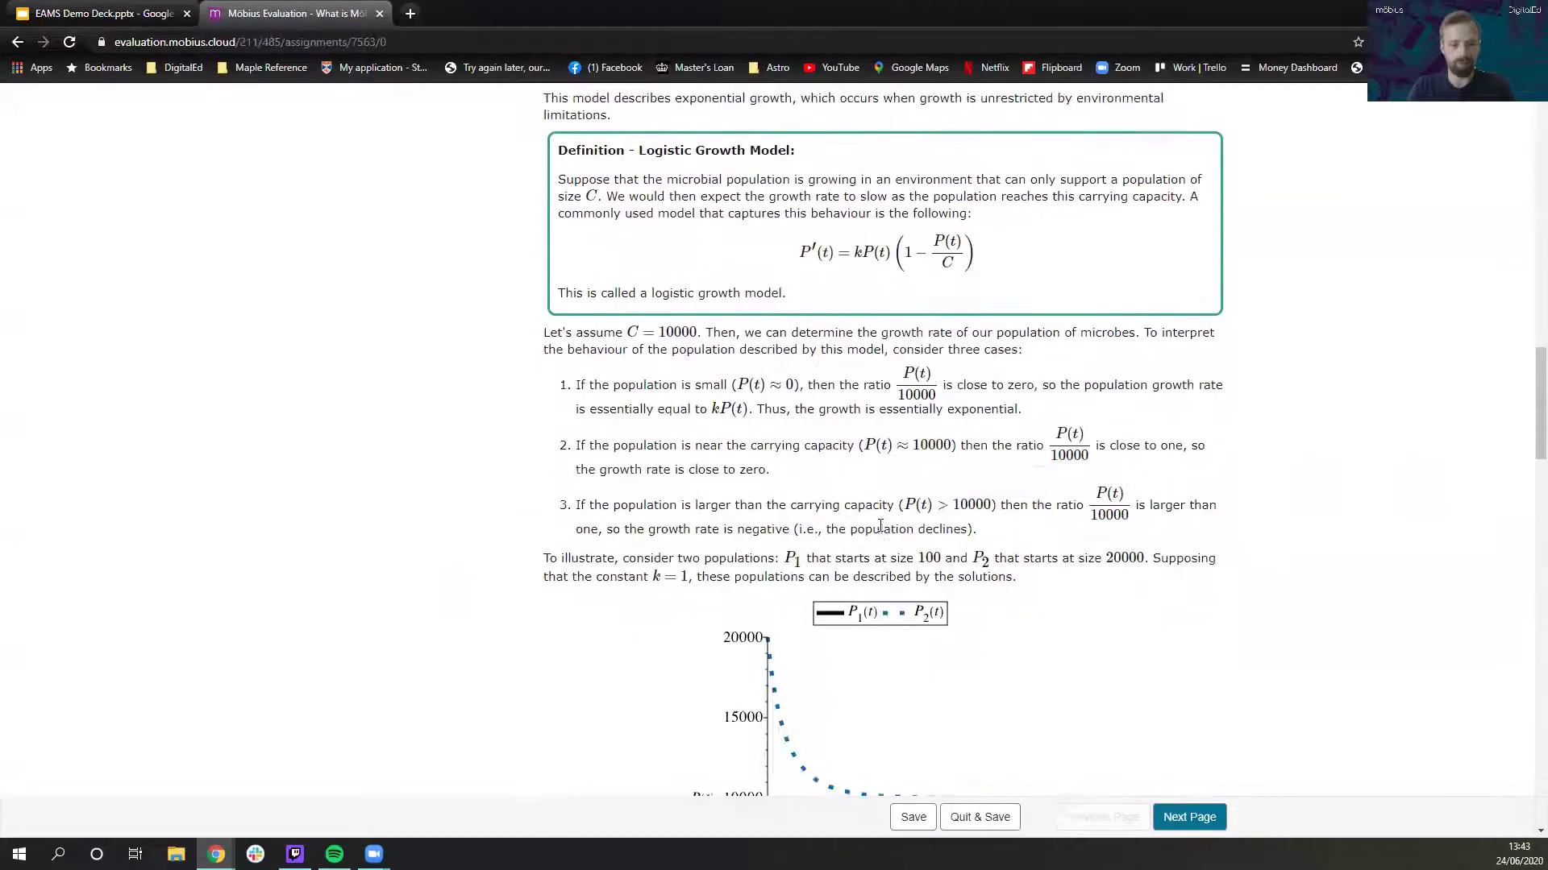
{"action": "scroll", "coordinate": [870, 540], "scroll_direction": "down", "scroll_amount": 9}
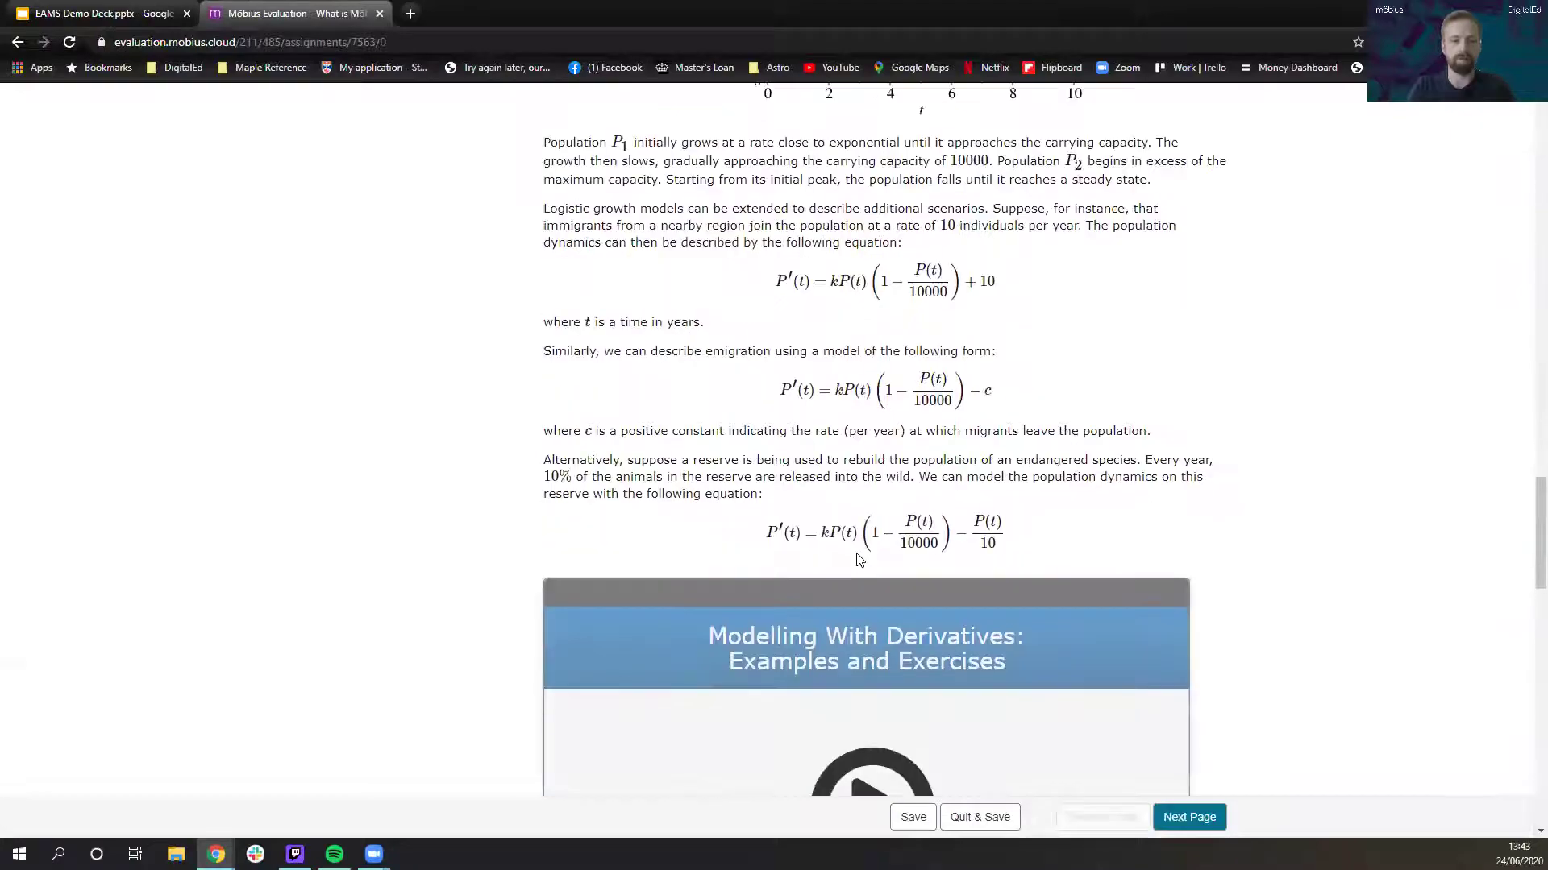
{"action": "scroll", "coordinate": [853, 556], "scroll_direction": "up", "scroll_amount": 15}
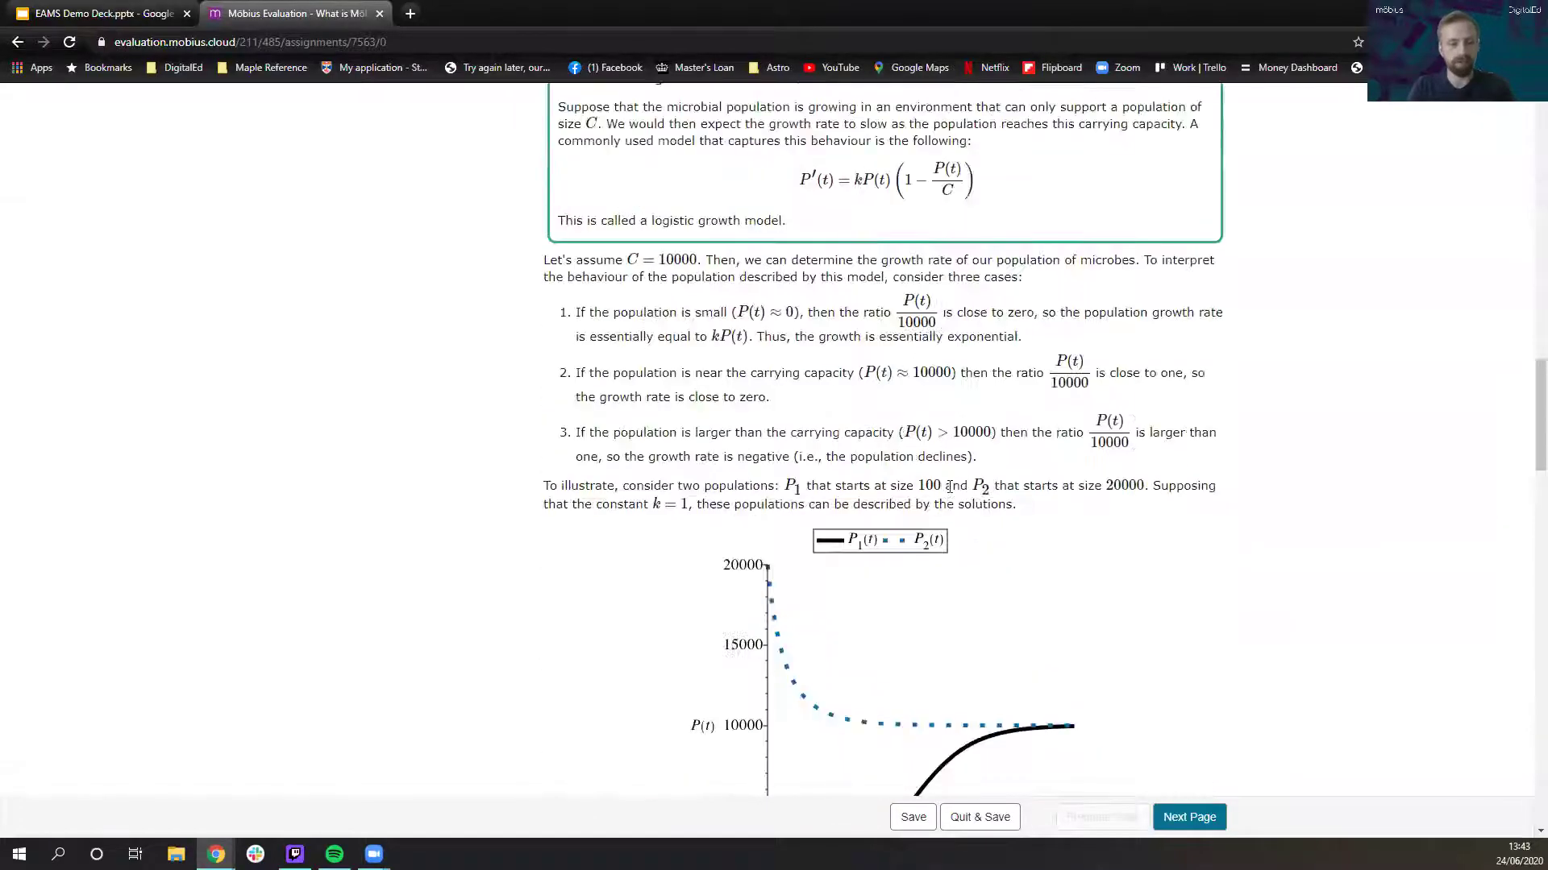
{"action": "scroll", "coordinate": [1525, 339], "scroll_direction": "up", "scroll_amount": 10}
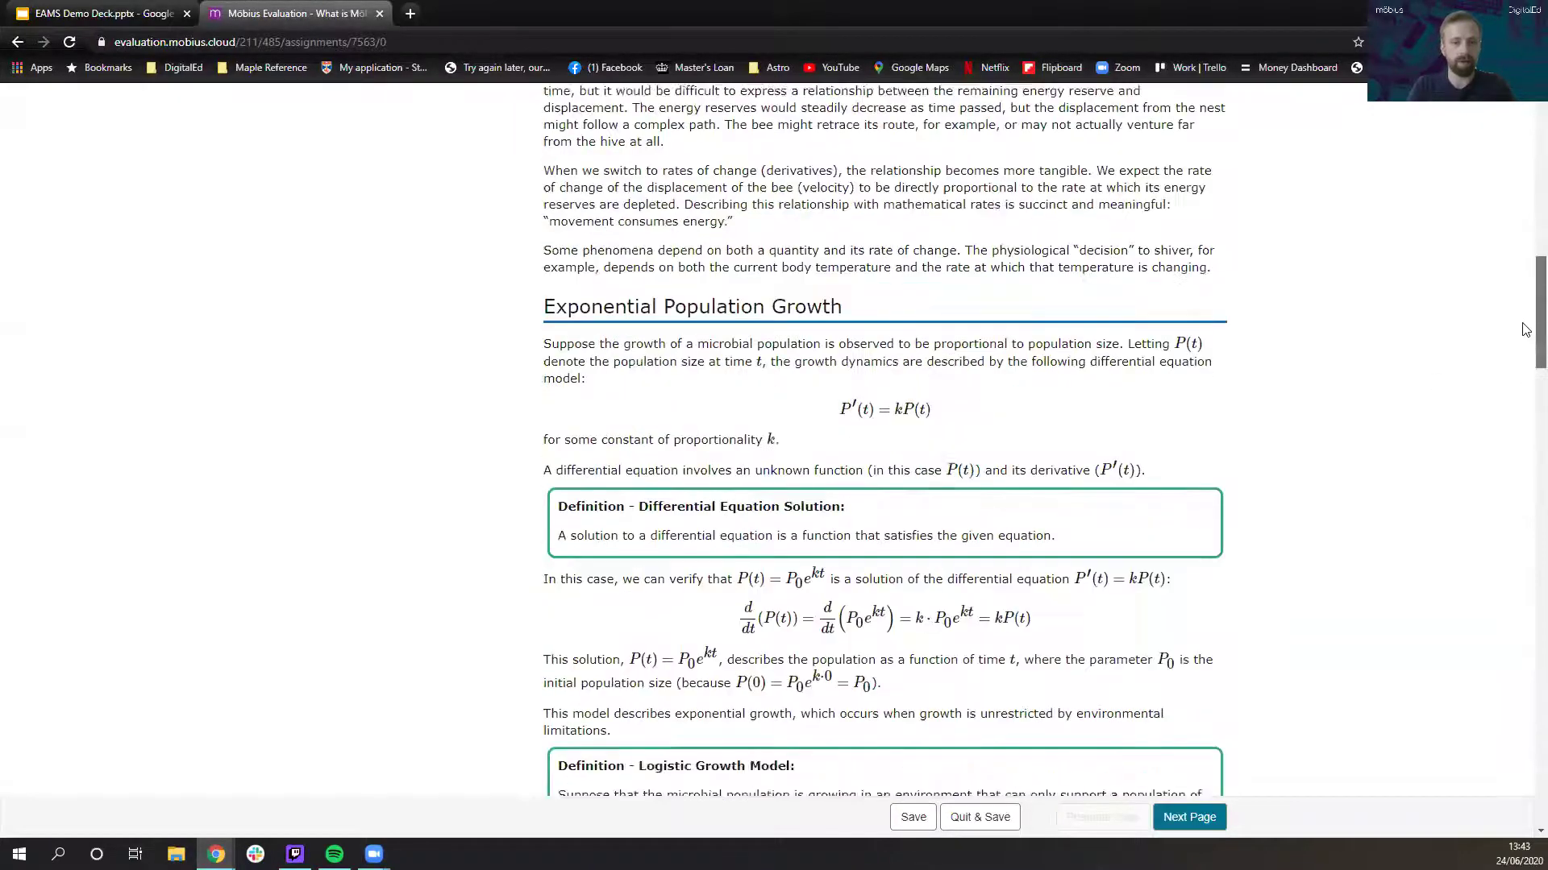
{"action": "scroll", "coordinate": [1525, 275], "scroll_direction": "down", "scroll_amount": 6}
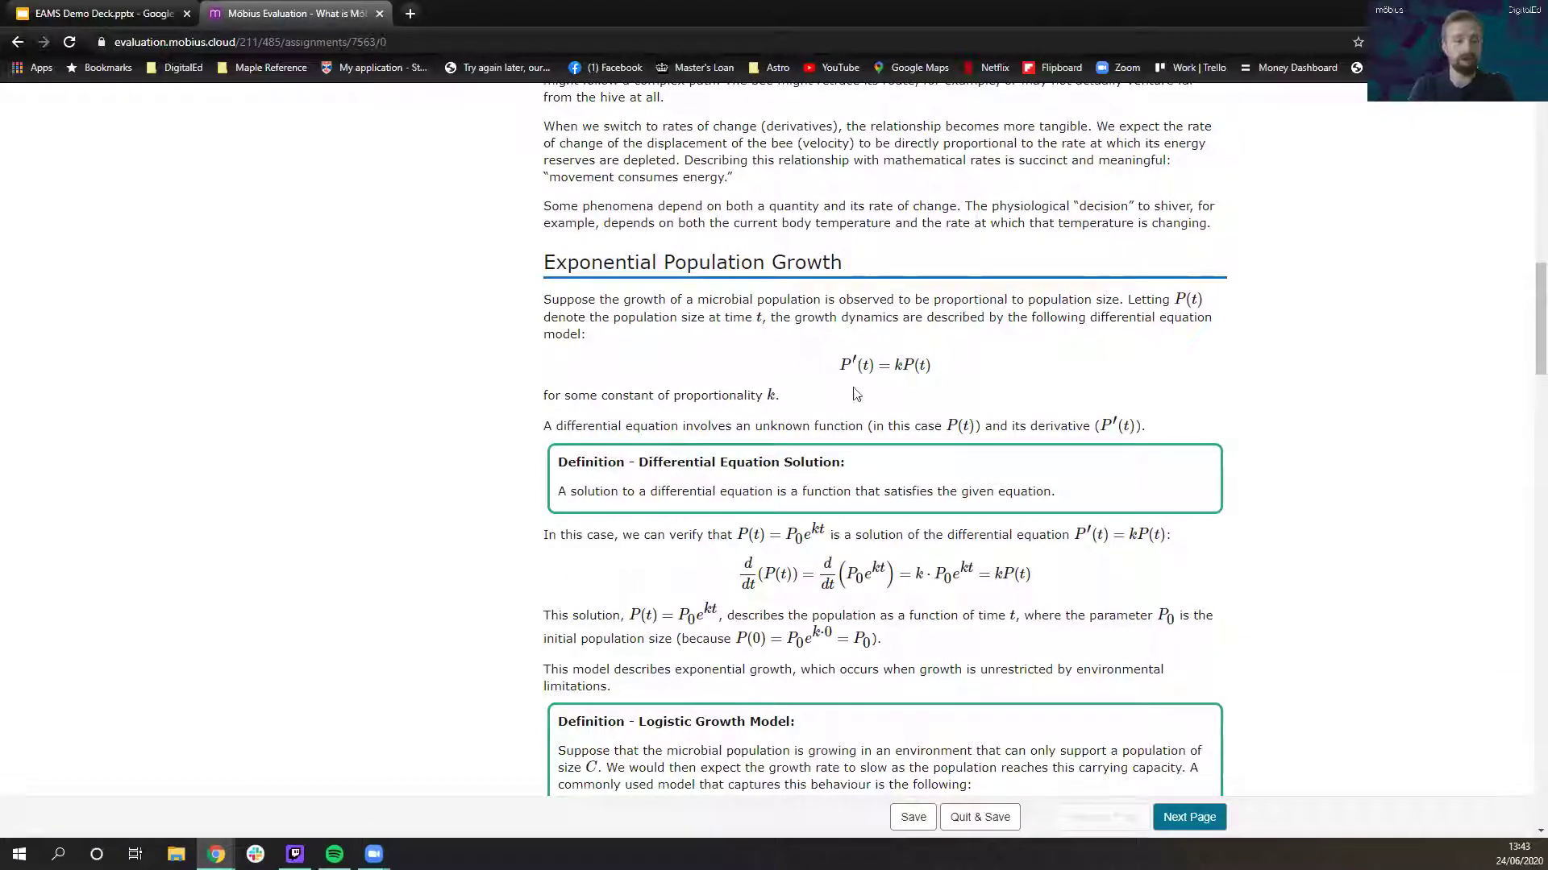
{"action": "scroll", "coordinate": [853, 378], "scroll_direction": "down", "scroll_amount": 1}
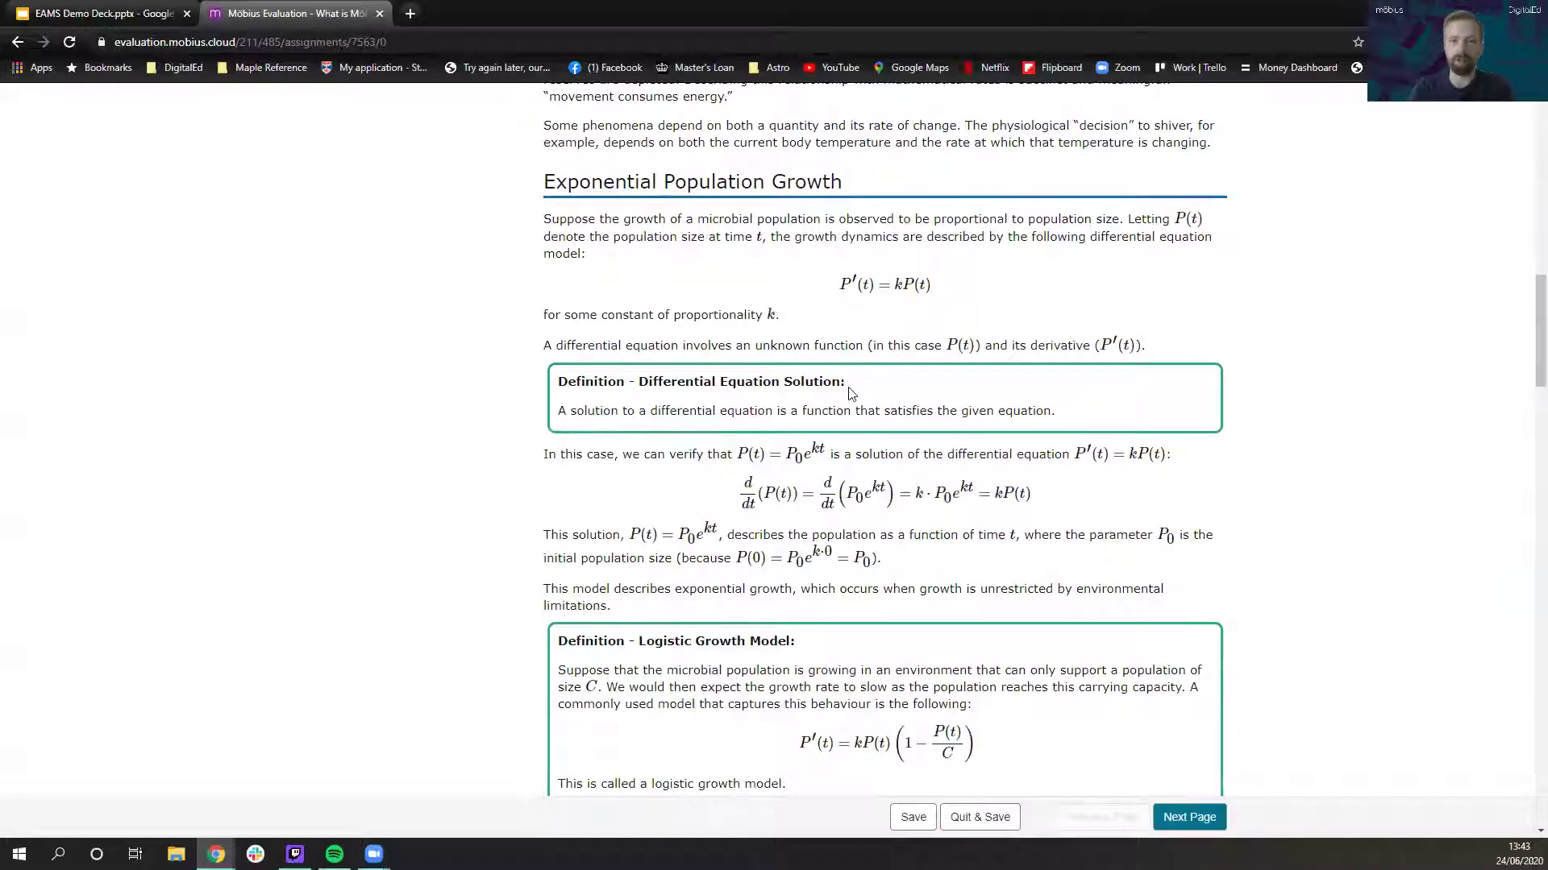
{"action": "scroll", "coordinate": [856, 381], "scroll_direction": "down", "scroll_amount": 1}
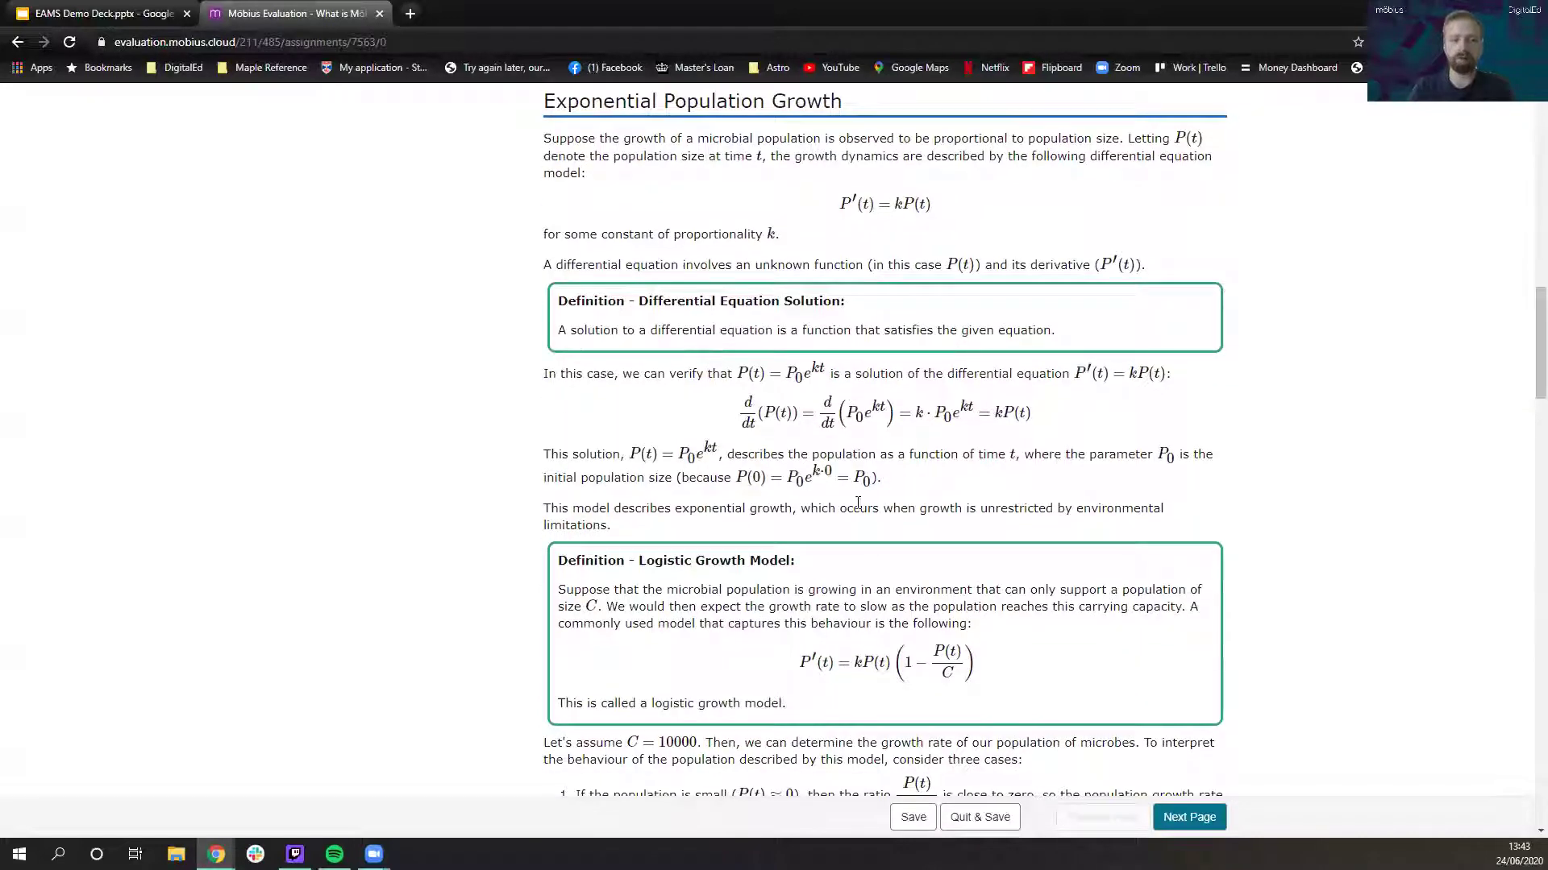
{"action": "scroll", "coordinate": [860, 448], "scroll_direction": "down", "scroll_amount": 6}
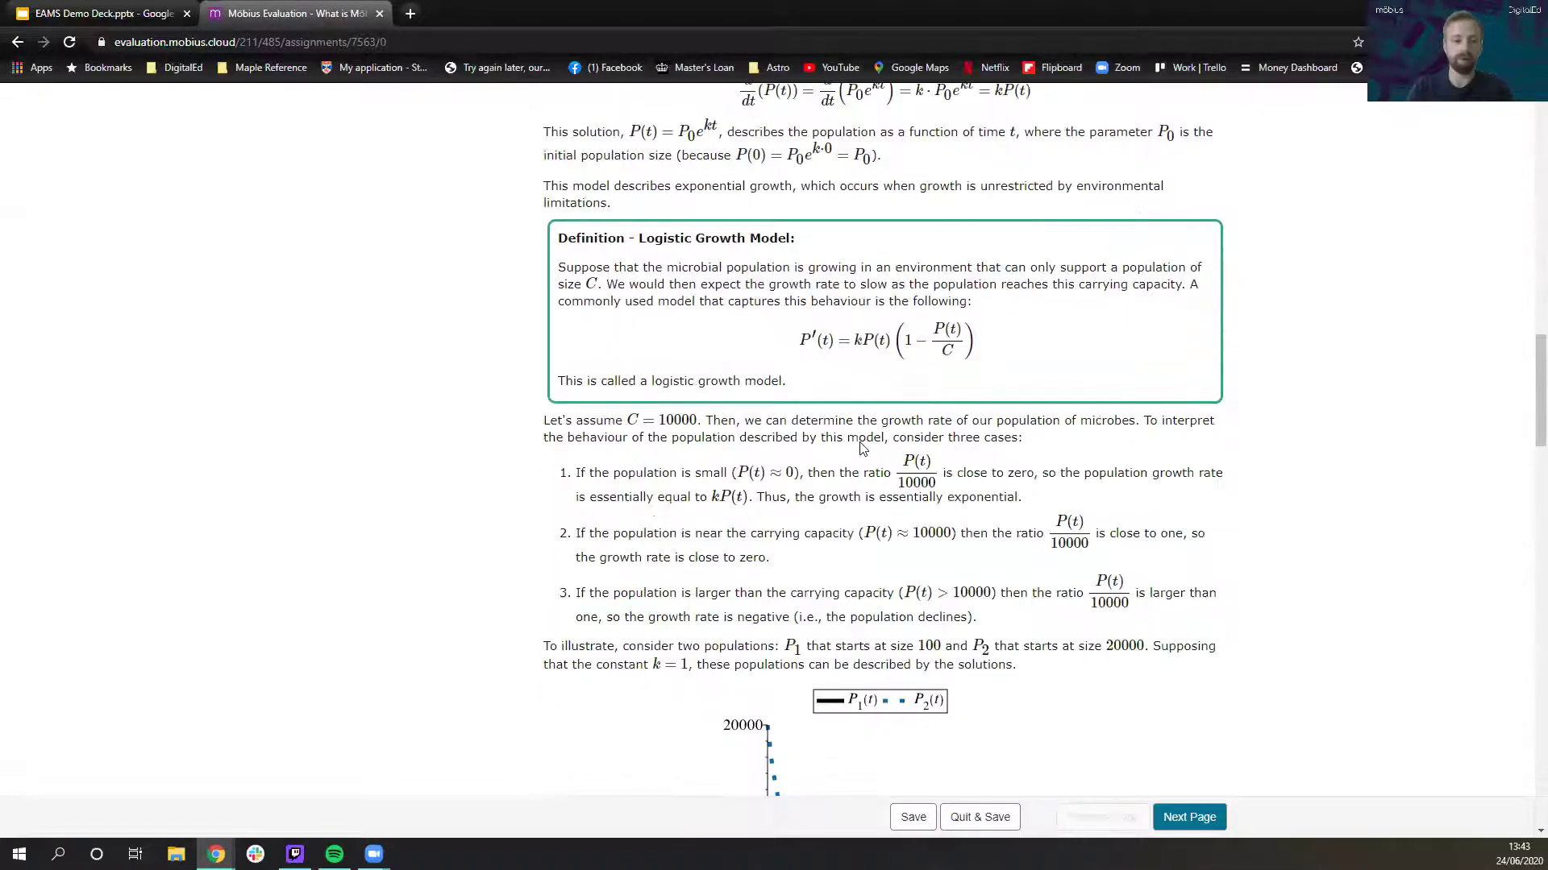
{"action": "scroll", "coordinate": [844, 446], "scroll_direction": "down", "scroll_amount": 1}
{"action": "scroll", "coordinate": [840, 449], "scroll_direction": "down", "scroll_amount": 2}
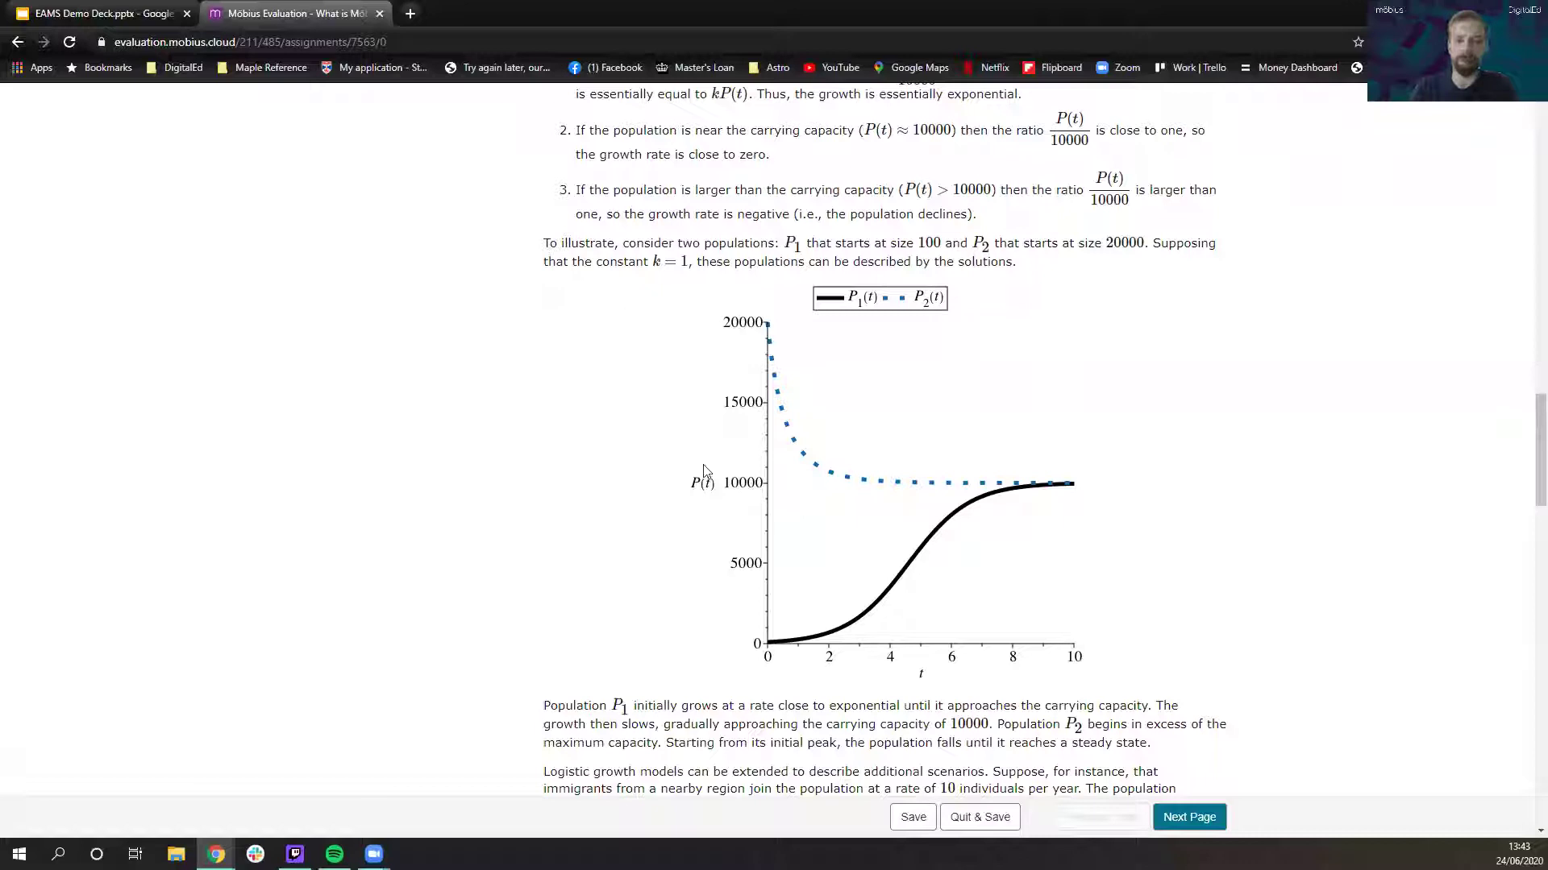
{"action": "scroll", "coordinate": [705, 492], "scroll_direction": "down", "scroll_amount": 4}
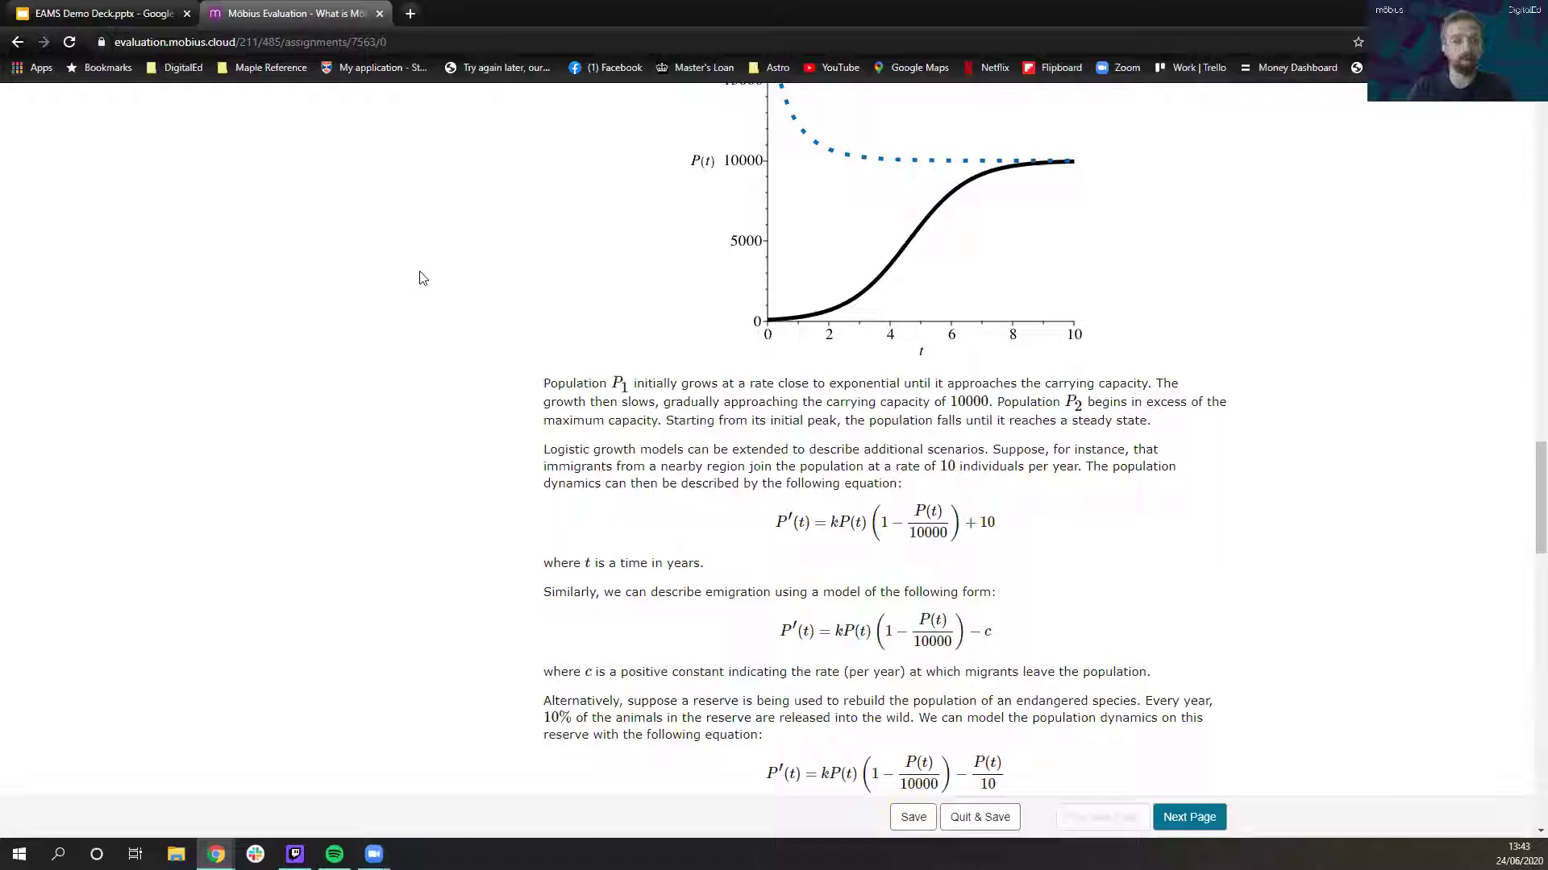
Step: Play the "Modelling With Derivatives: Examples and Exercises" presentation muted, continue past the Example 1 stop, and pause it during the solution
{"action": "scroll", "coordinate": [419, 277], "scroll_direction": "down", "scroll_amount": 4}
{"action": "scroll", "coordinate": [396, 275], "scroll_direction": "down", "scroll_amount": 4}
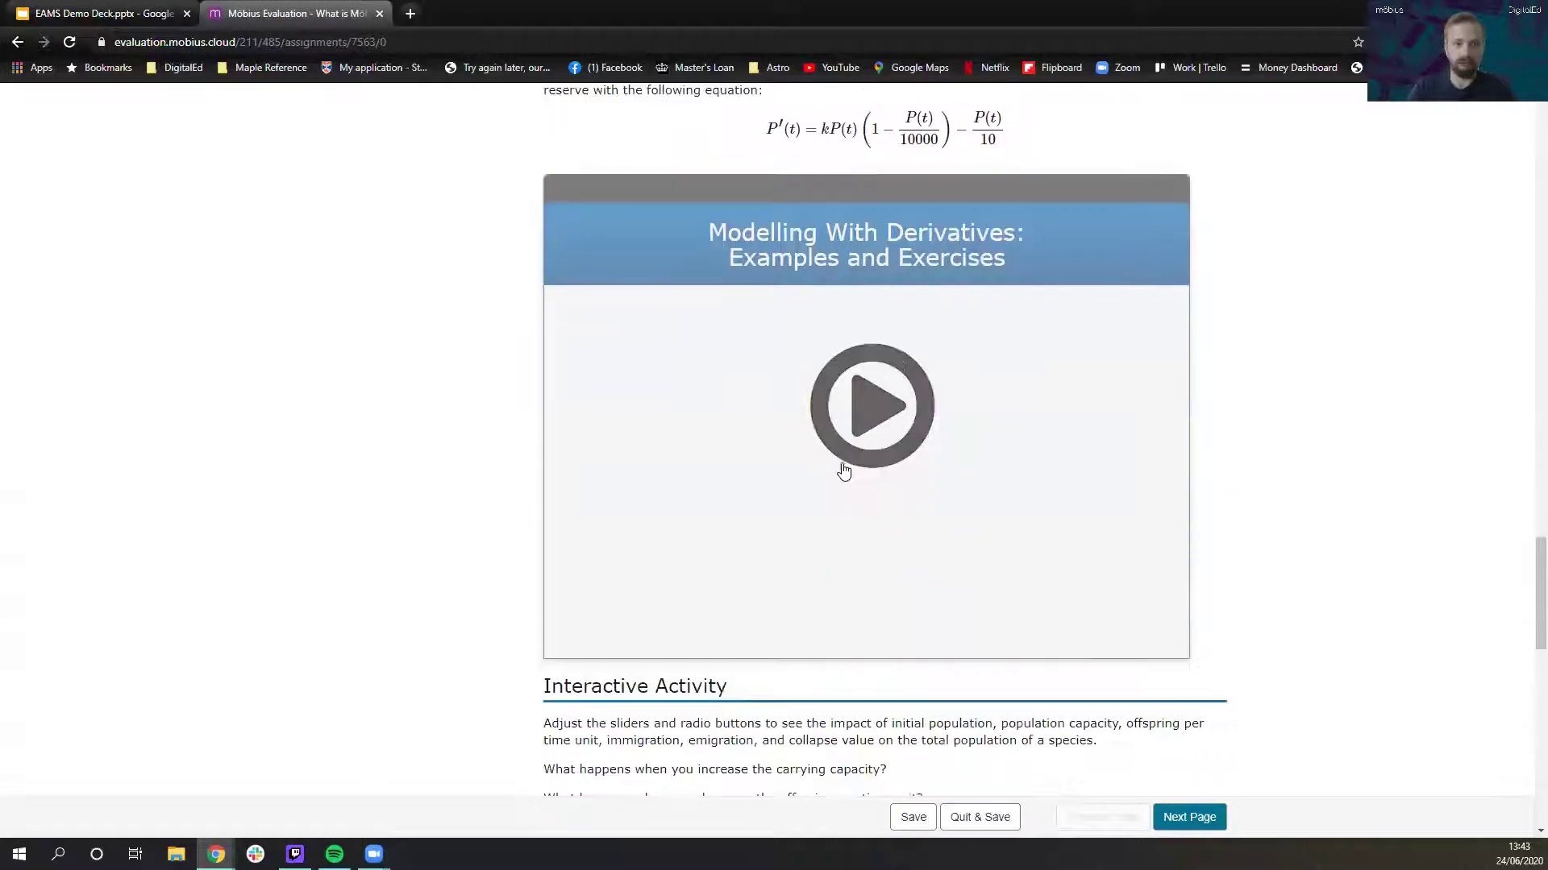
{"action": "left_click", "coordinate": [842, 466]}
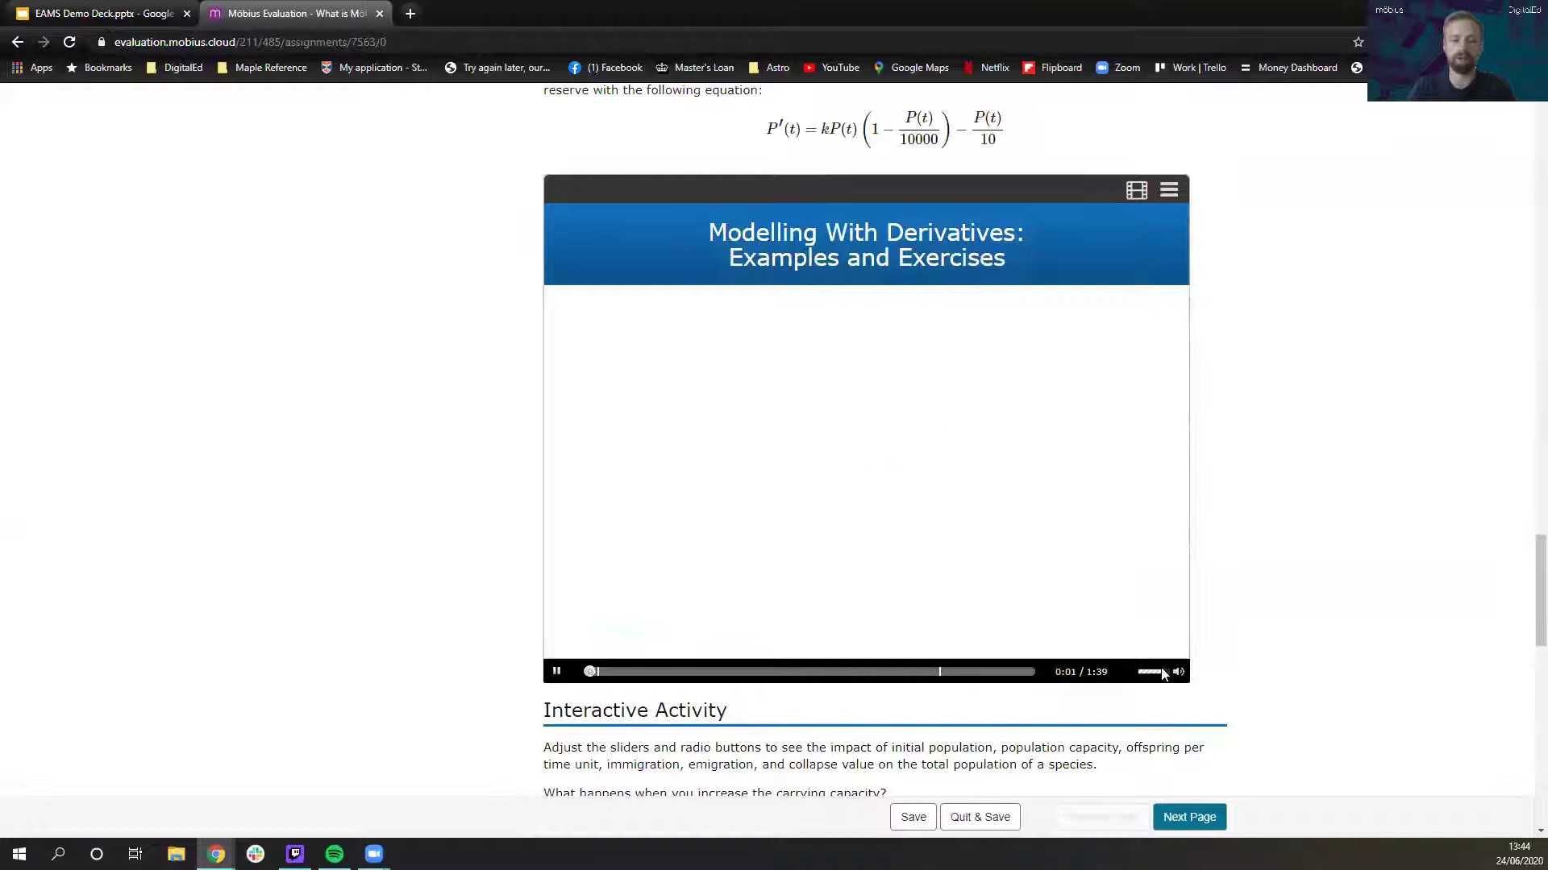
{"action": "left_click", "coordinate": [1177, 675]}
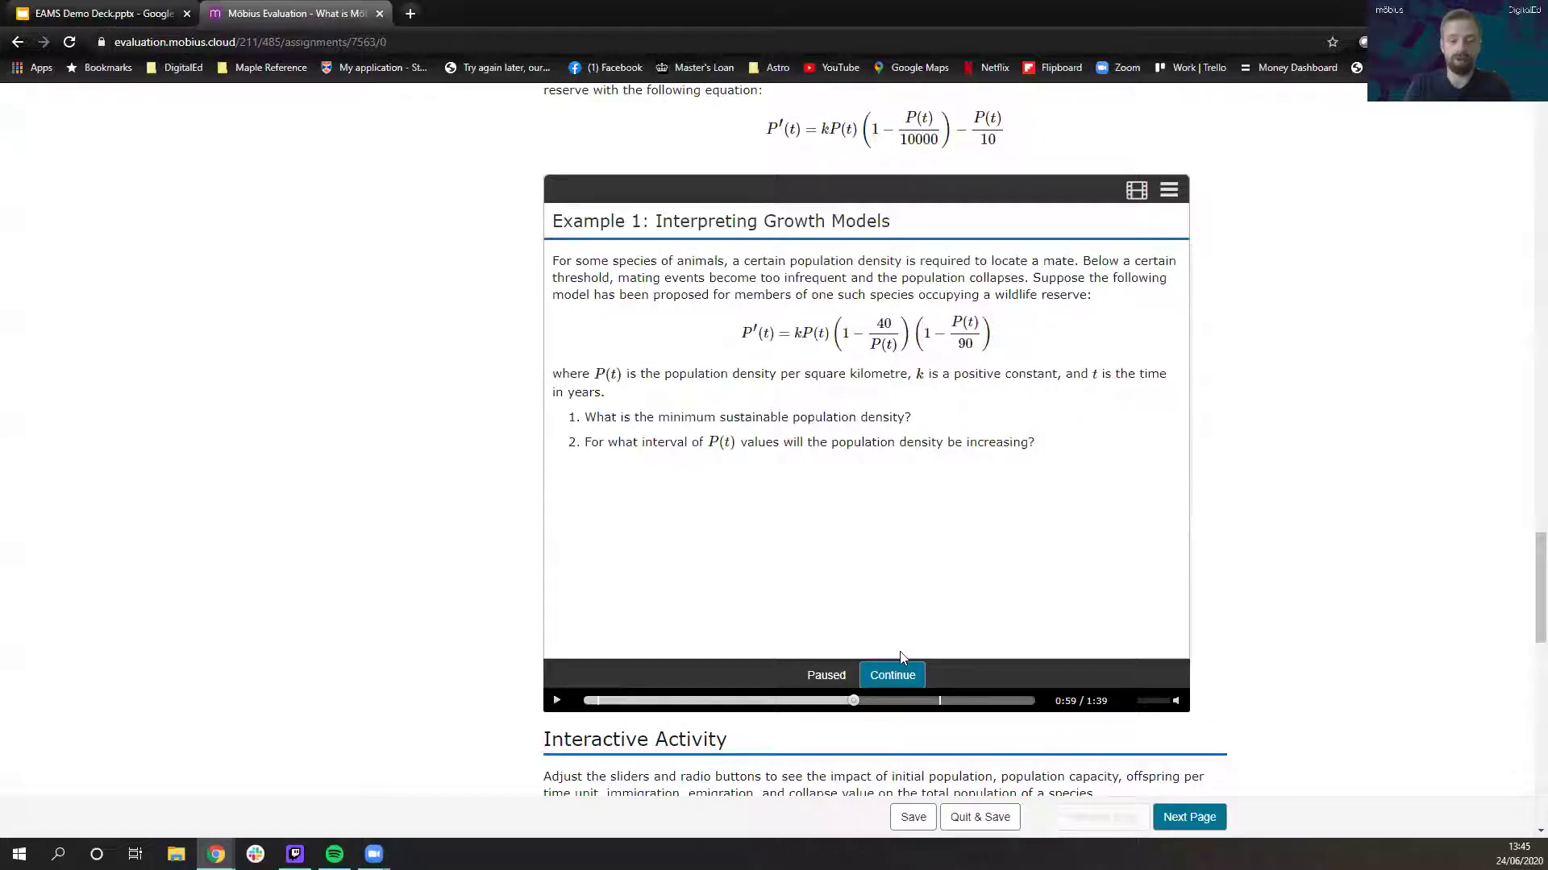
{"action": "left_click", "coordinate": [893, 677]}
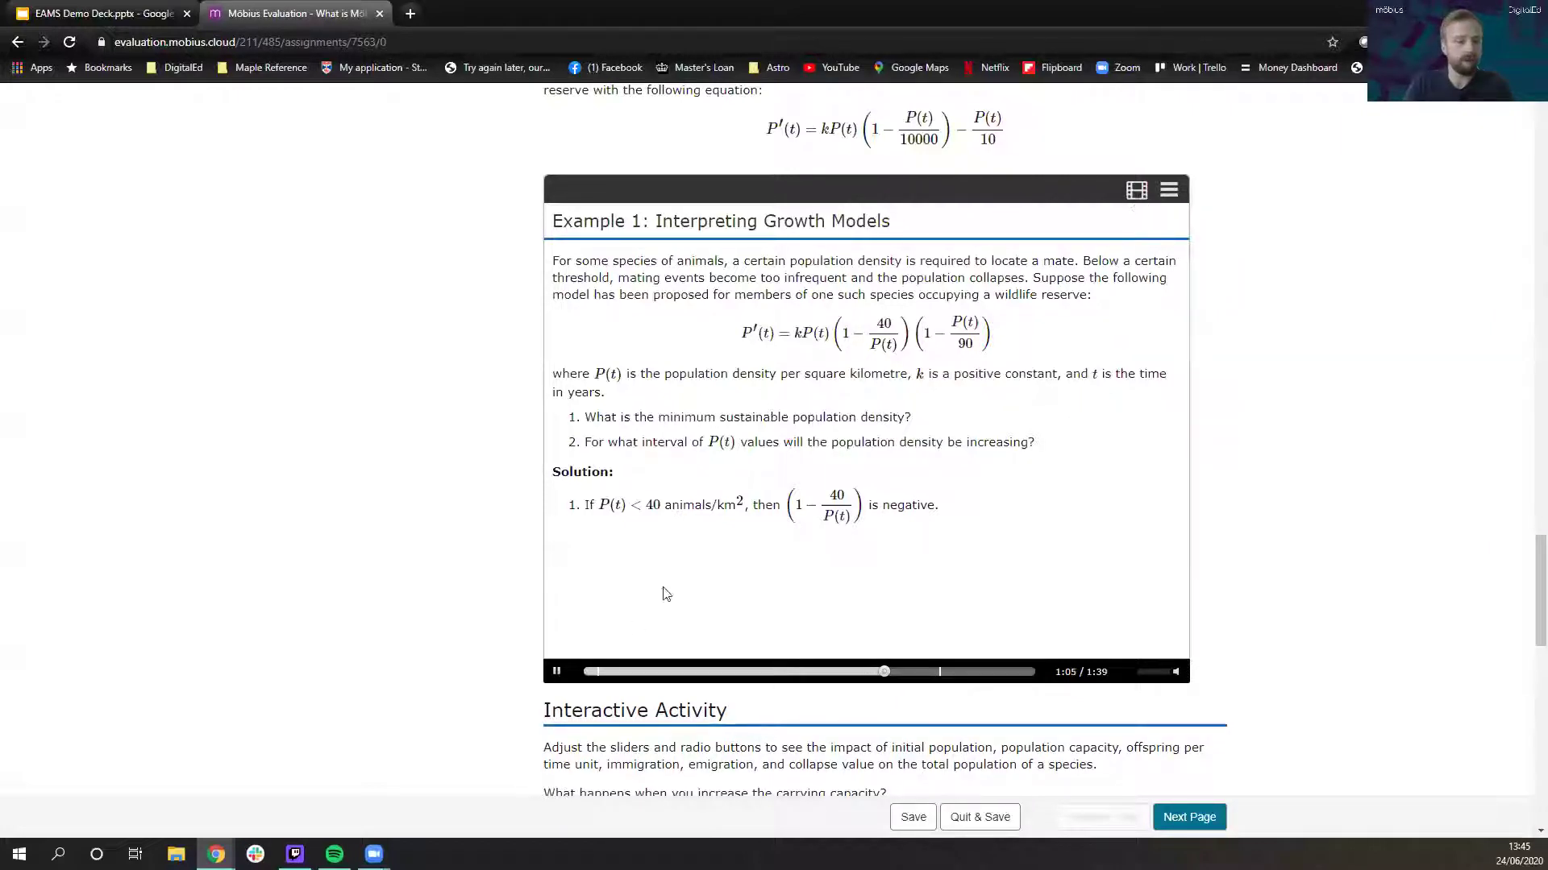
{"action": "left_click", "coordinate": [557, 671]}
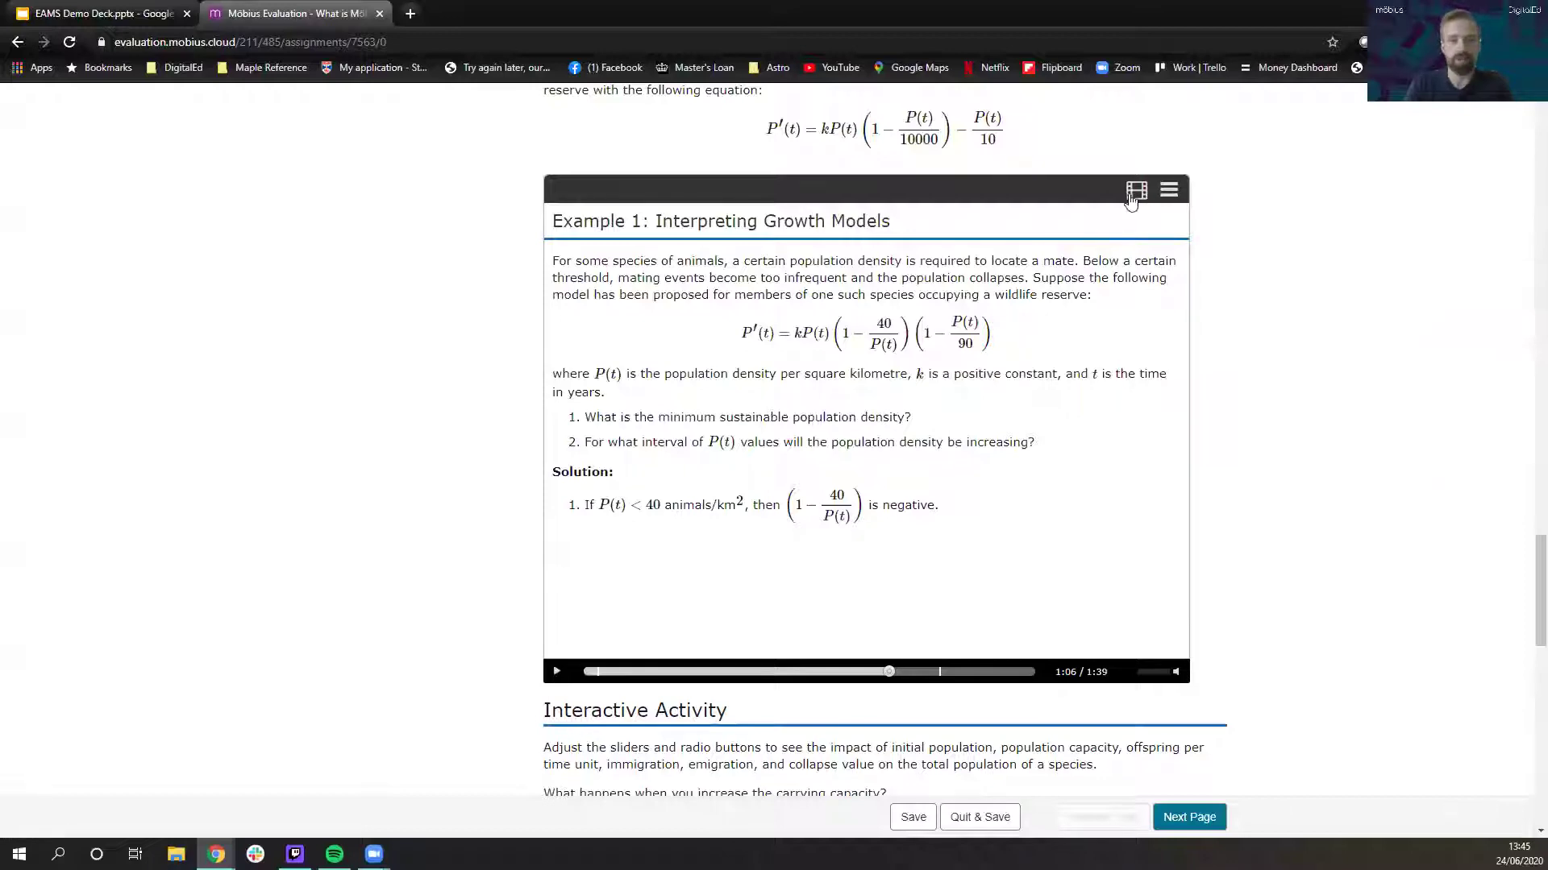
Step: Switch the presentation to show all its slides at once and look through the "Interpreting Growth Models" slides
{"action": "left_click", "coordinate": [1136, 191]}
{"action": "scroll", "coordinate": [1124, 233], "scroll_direction": "down", "scroll_amount": 20}
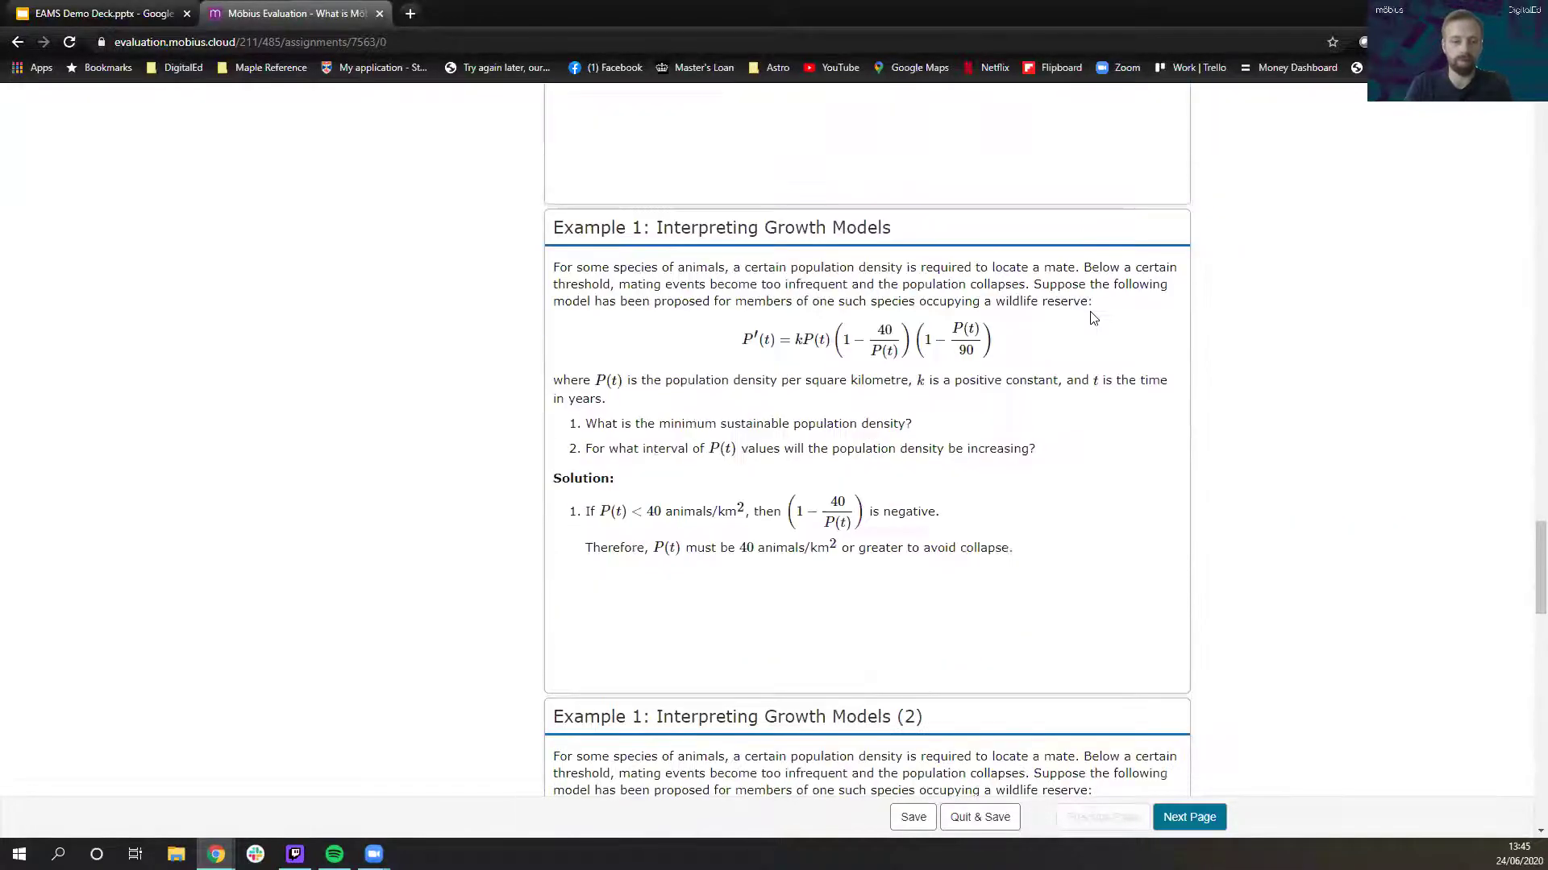
{"action": "scroll", "coordinate": [1108, 320], "scroll_direction": "up", "scroll_amount": 20}
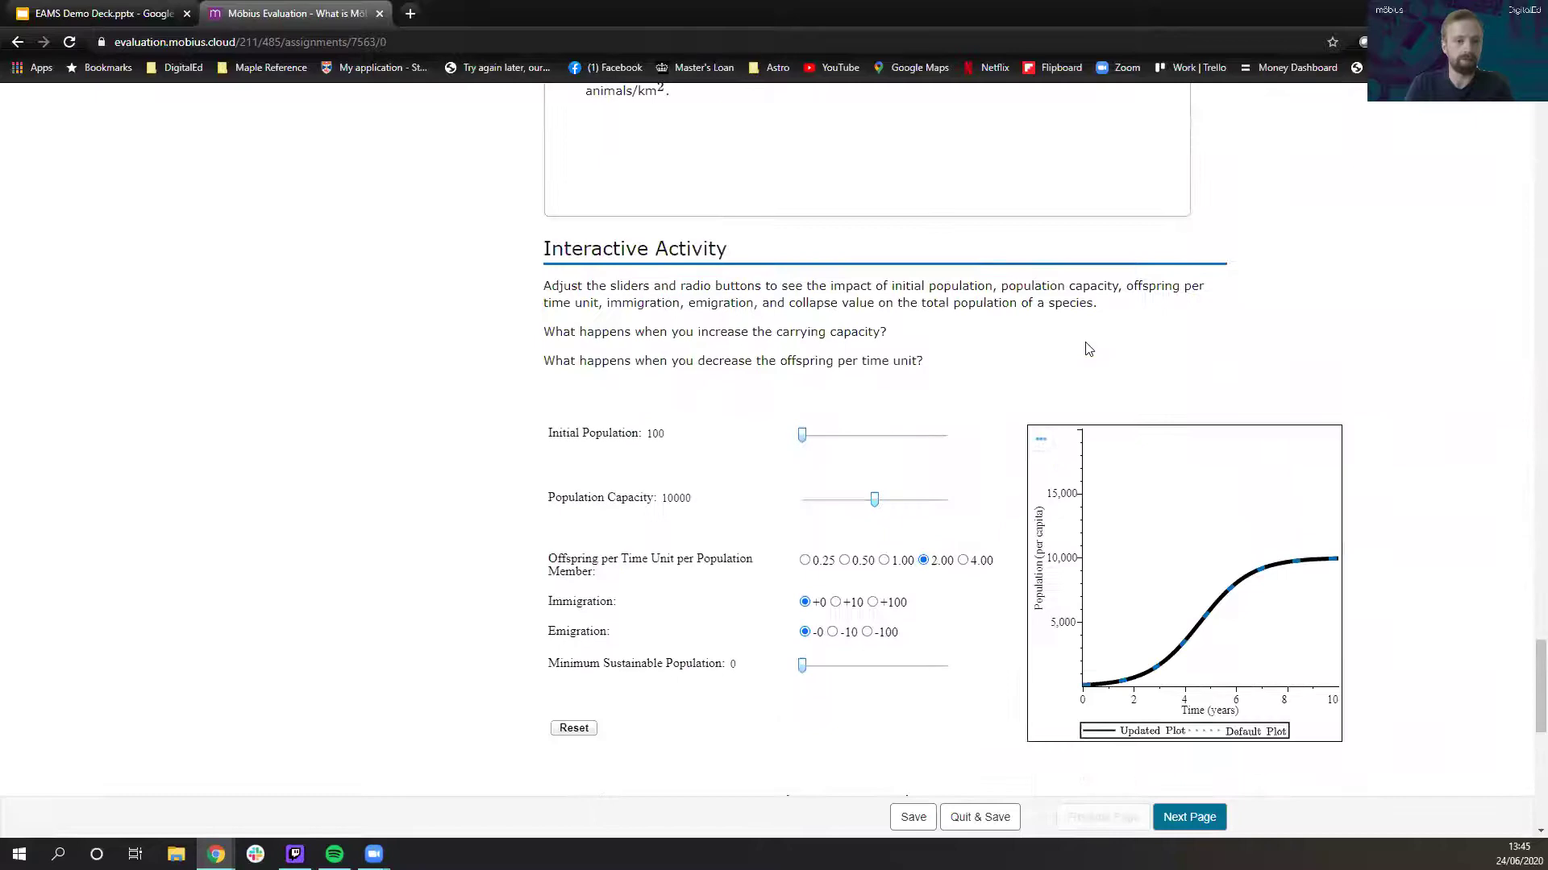
Step: Try to adjust the Initial Population slider in the Interactive Activity
{"action": "scroll", "coordinate": [1060, 355], "scroll_direction": "down", "scroll_amount": 10}
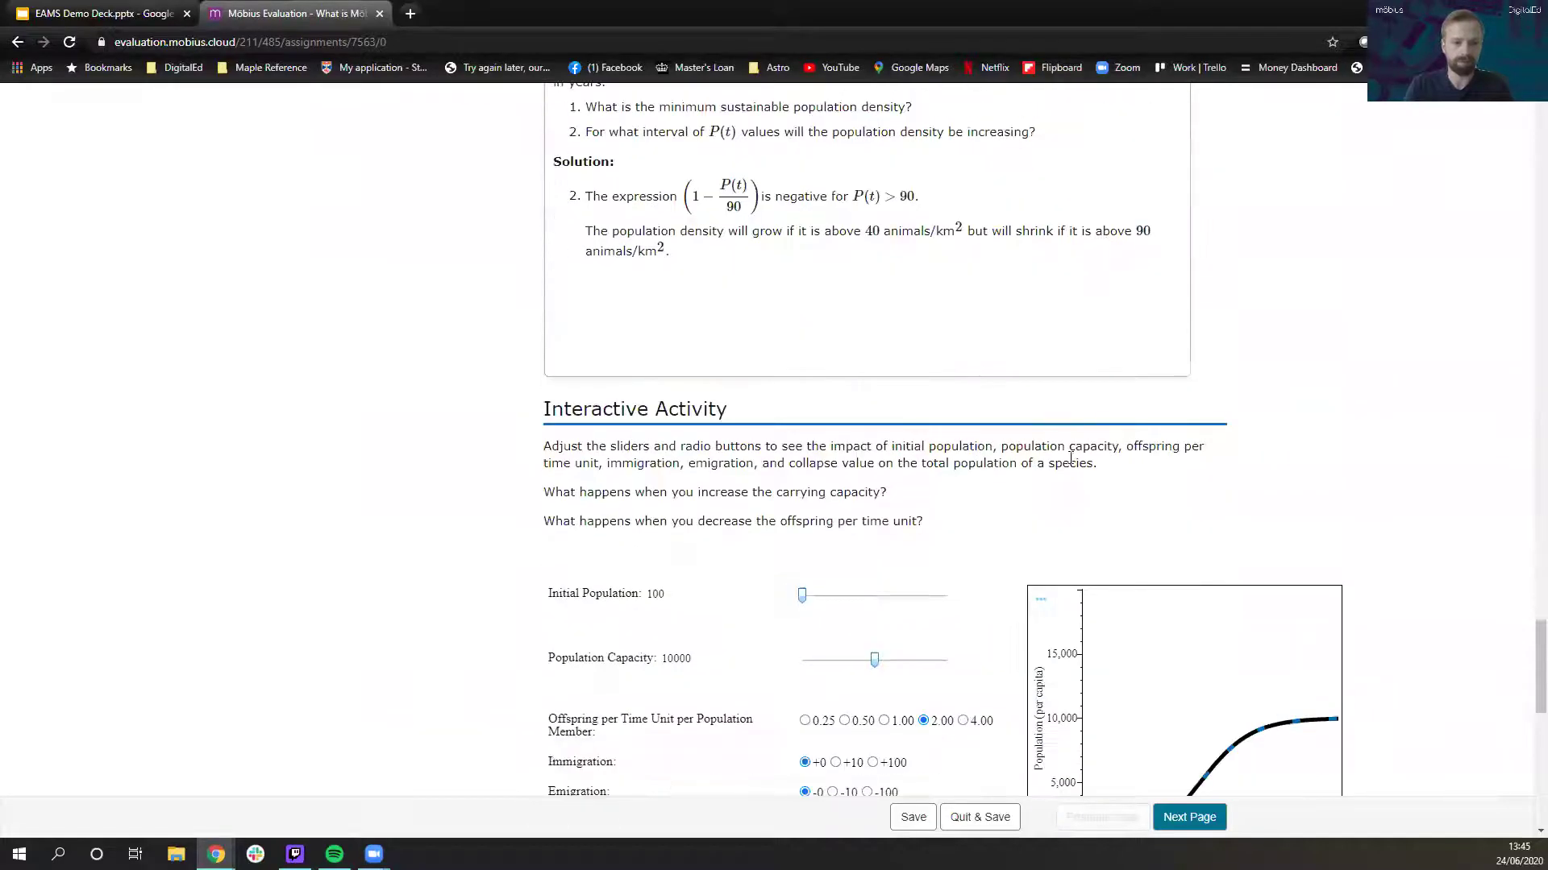
{"action": "scroll", "coordinate": [959, 531], "scroll_direction": "down", "scroll_amount": 1}
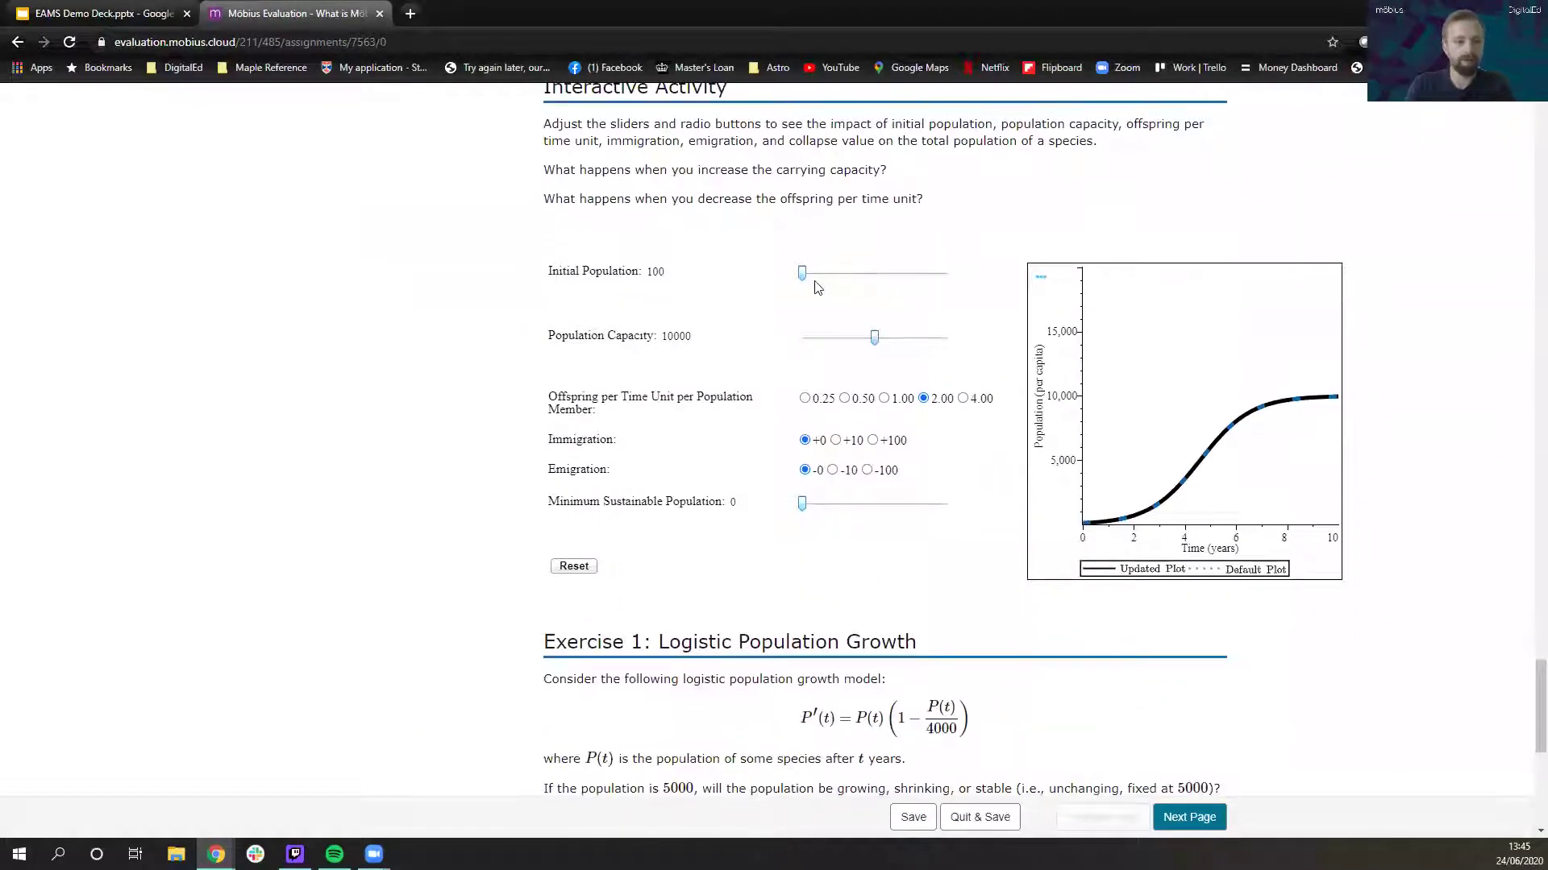
{"action": "mouse_move", "coordinate": [806, 273]}
{"action": "left_mouse_down"}
{"action": "mouse_move", "coordinate": [832, 275]}
{"action": "mouse_move", "coordinate": [792, 276]}
{"action": "left_mouse_up"}
{"action": "scroll", "coordinate": [709, 249], "scroll_direction": "up", "scroll_amount": 5}
{"action": "scroll", "coordinate": [725, 274], "scroll_direction": "down", "scroll_amount": 11}
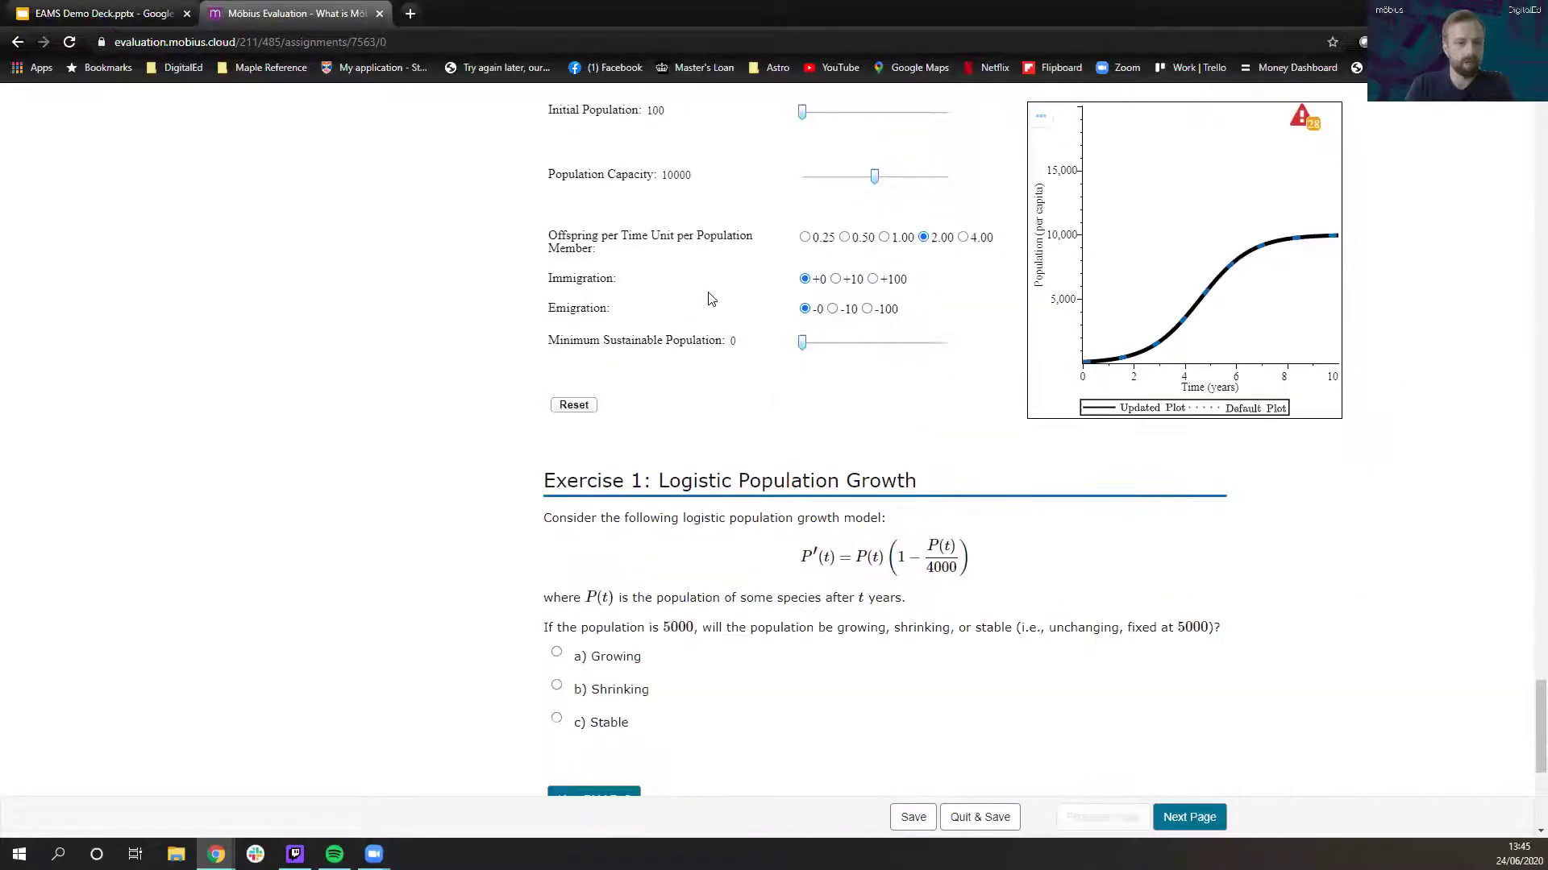
Step: Answer Exercise 1: Logistic Population Growth with "a) Growing" and check the answer to get its feedback
{"action": "scroll", "coordinate": [749, 281], "scroll_direction": "down", "scroll_amount": 1}
{"action": "scroll", "coordinate": [806, 299], "scroll_direction": "up", "scroll_amount": 2}
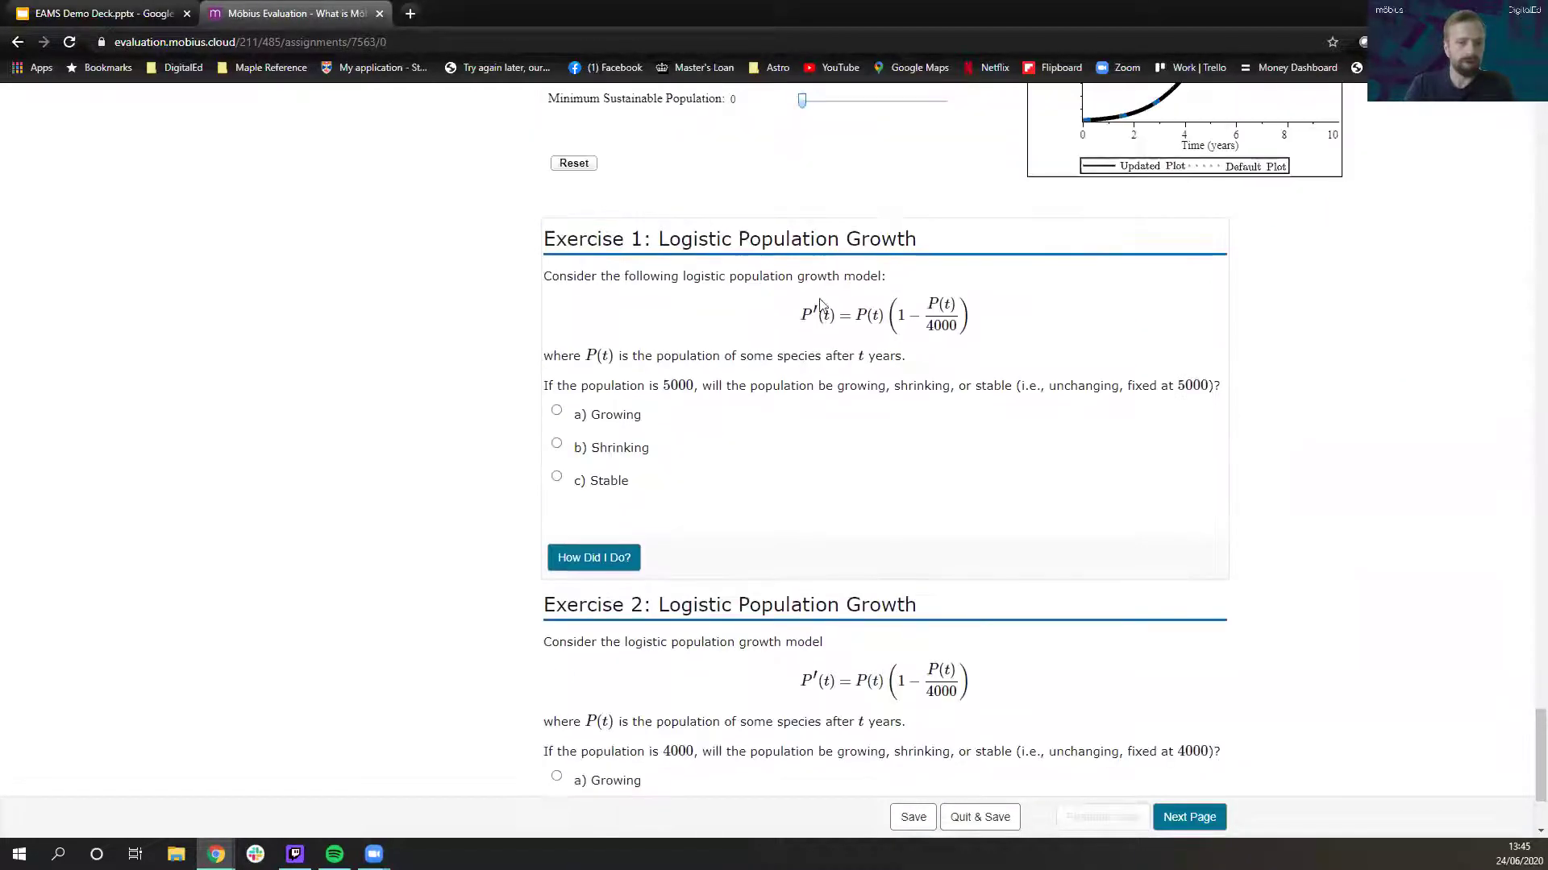
{"action": "scroll", "coordinate": [831, 310], "scroll_direction": "down", "scroll_amount": 2}
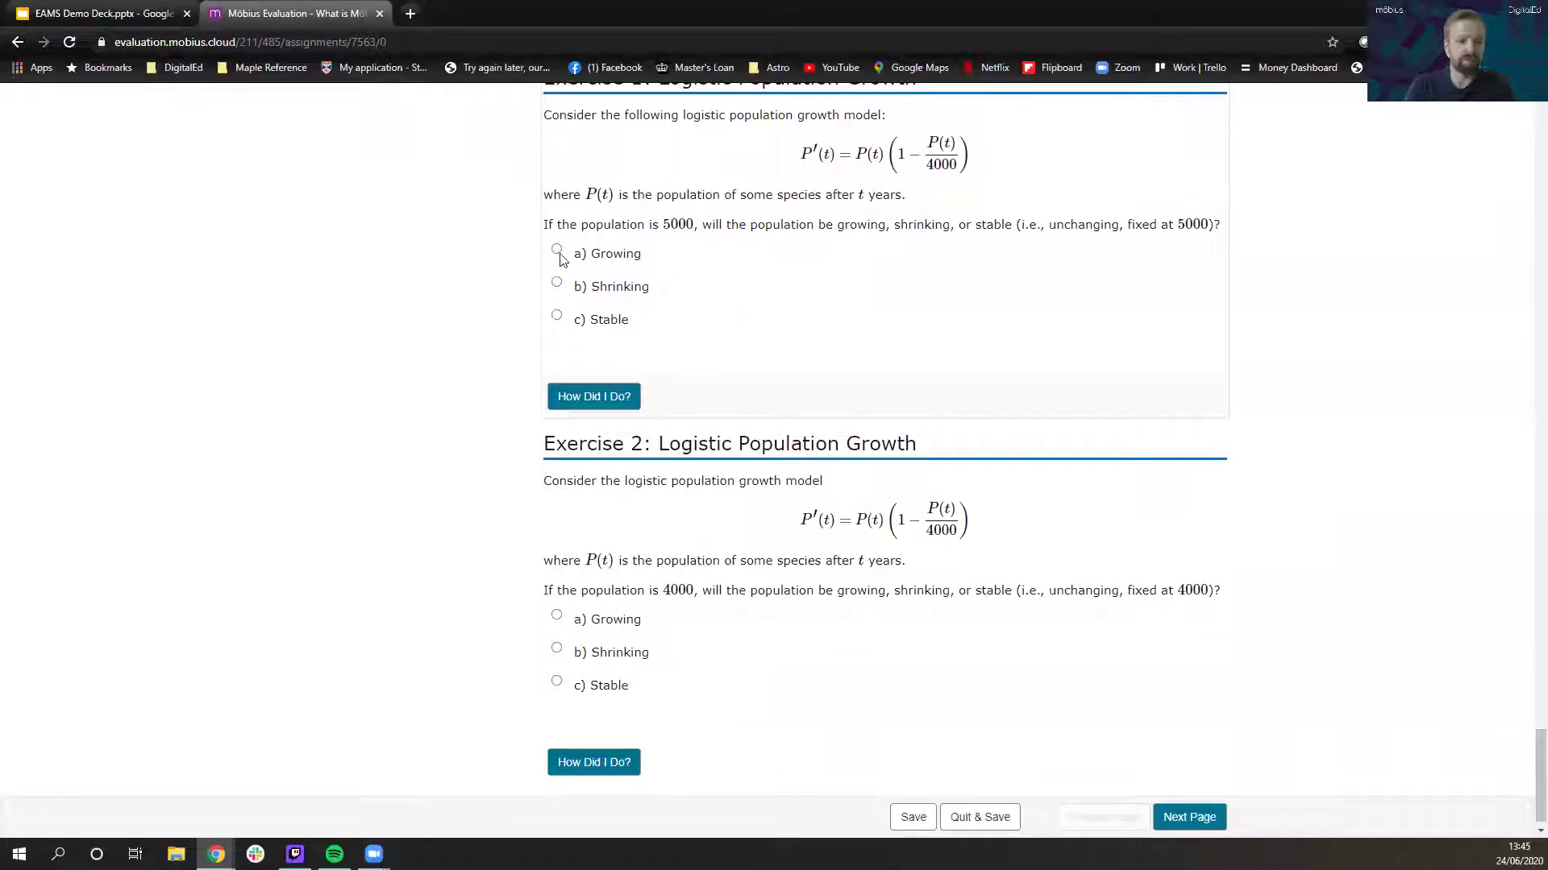
{"action": "scroll", "coordinate": [569, 316], "scroll_direction": "up", "scroll_amount": 1}
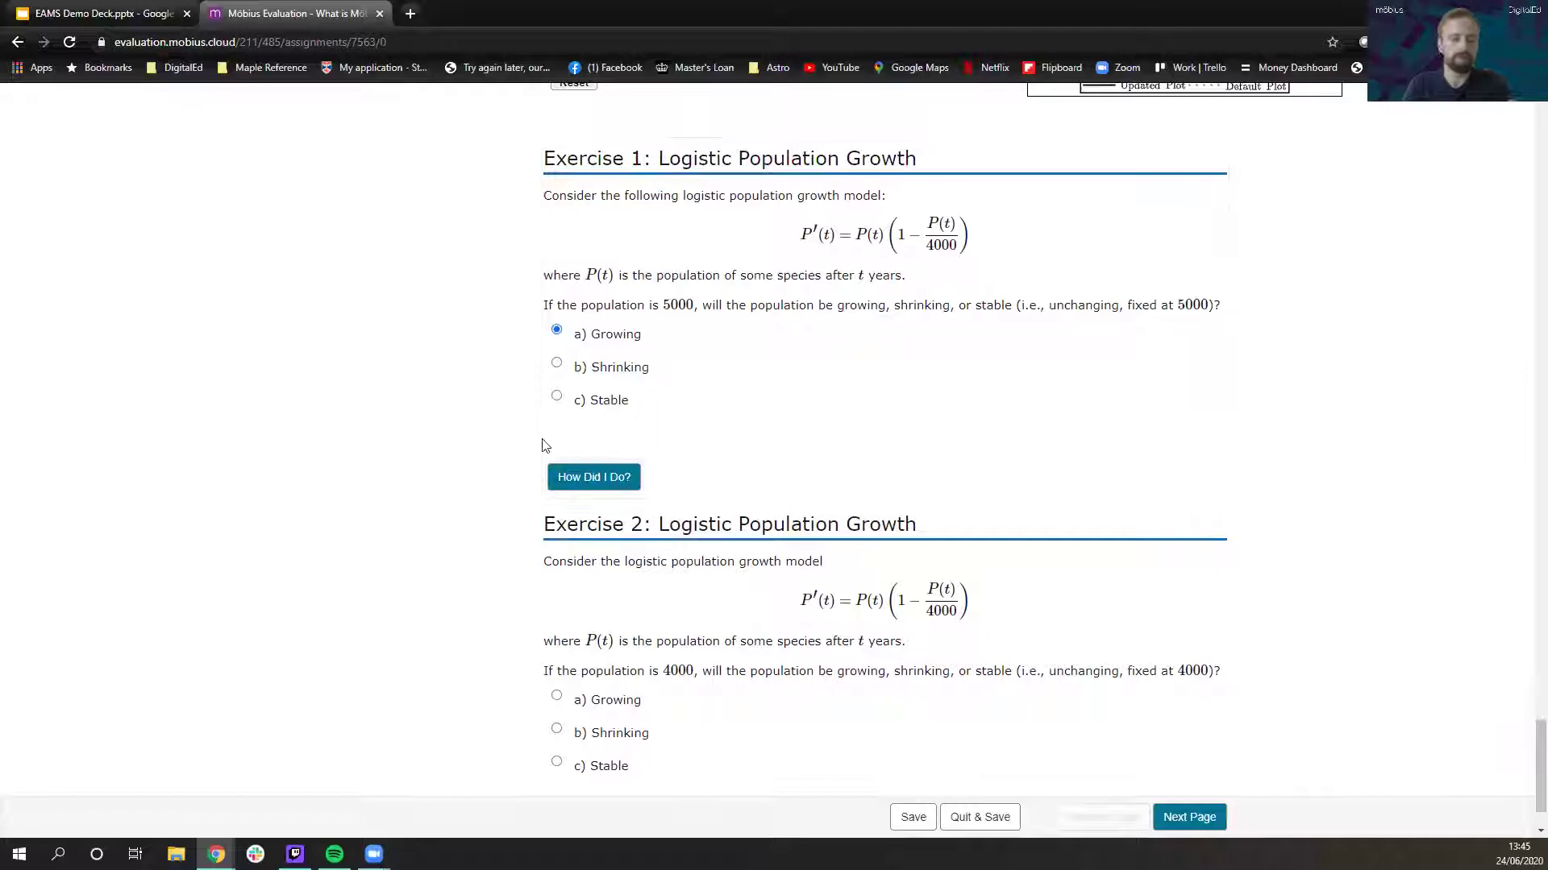
{"action": "scroll", "coordinate": [525, 452], "scroll_direction": "down", "scroll_amount": 1}
{"action": "left_click", "coordinate": [608, 405]}
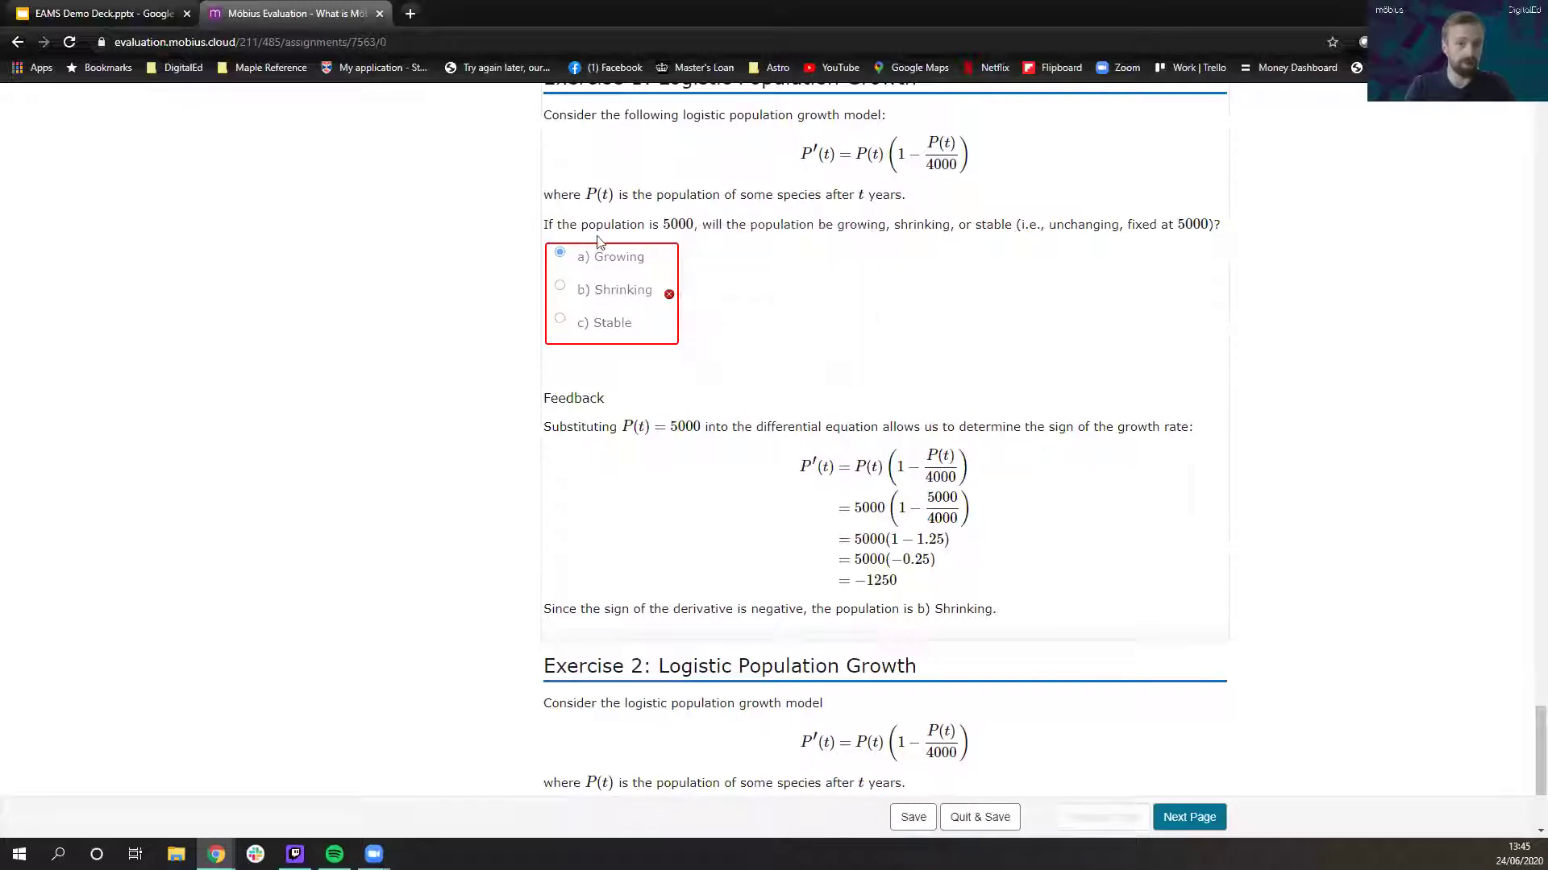
{"action": "mouse_move", "coordinate": [592, 317]}
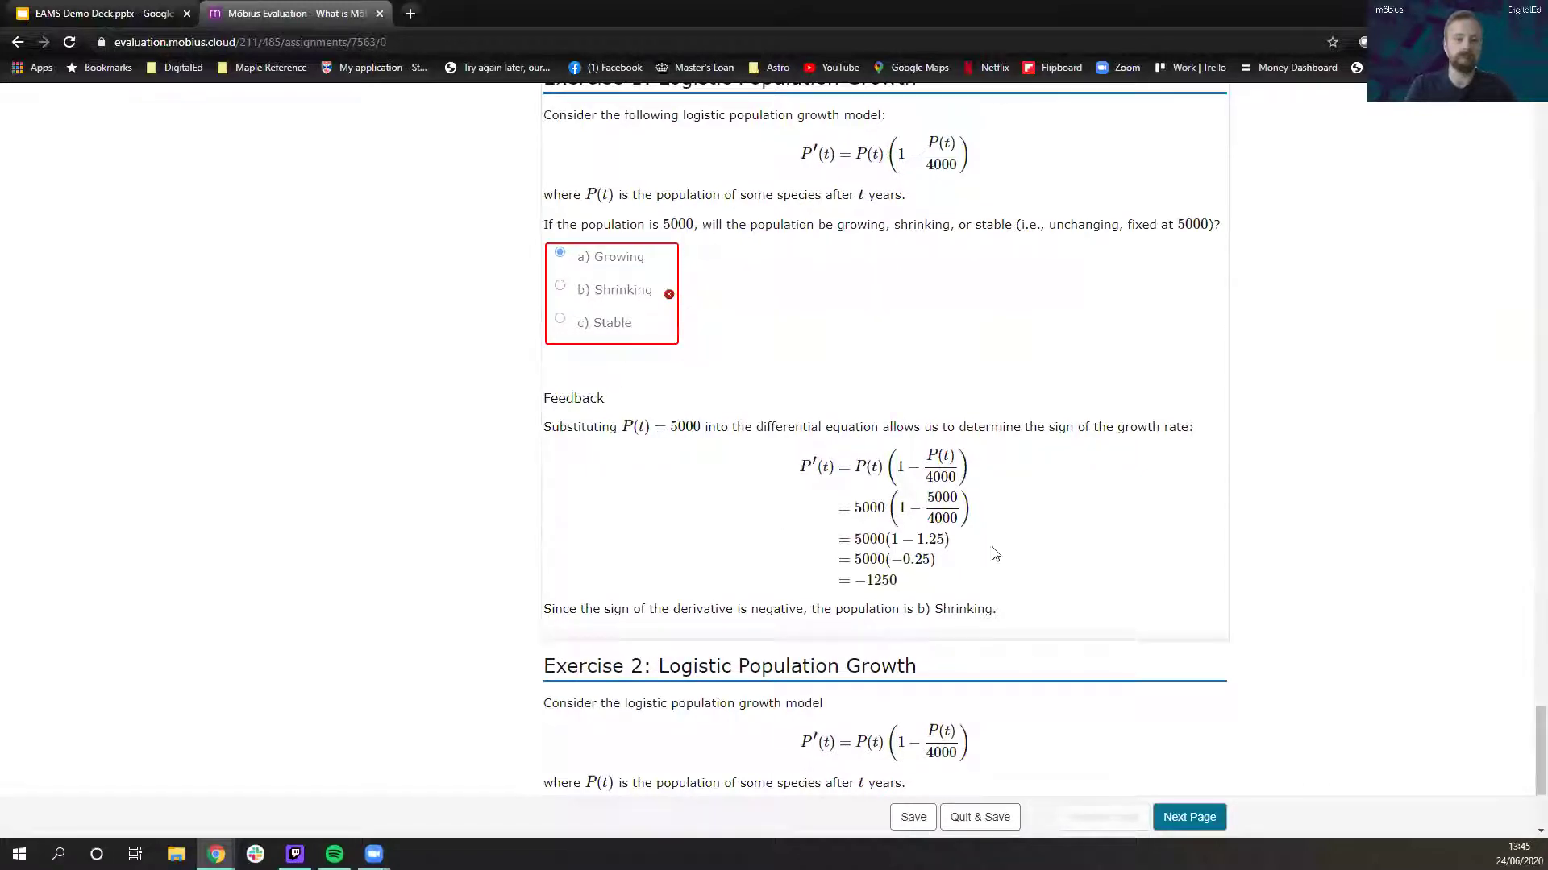
Step: Go on to the "Algebra - Prime Factorization" page of the lesson and start the Factor Trees presentation
{"action": "scroll", "coordinate": [908, 560], "scroll_direction": "down", "scroll_amount": 2}
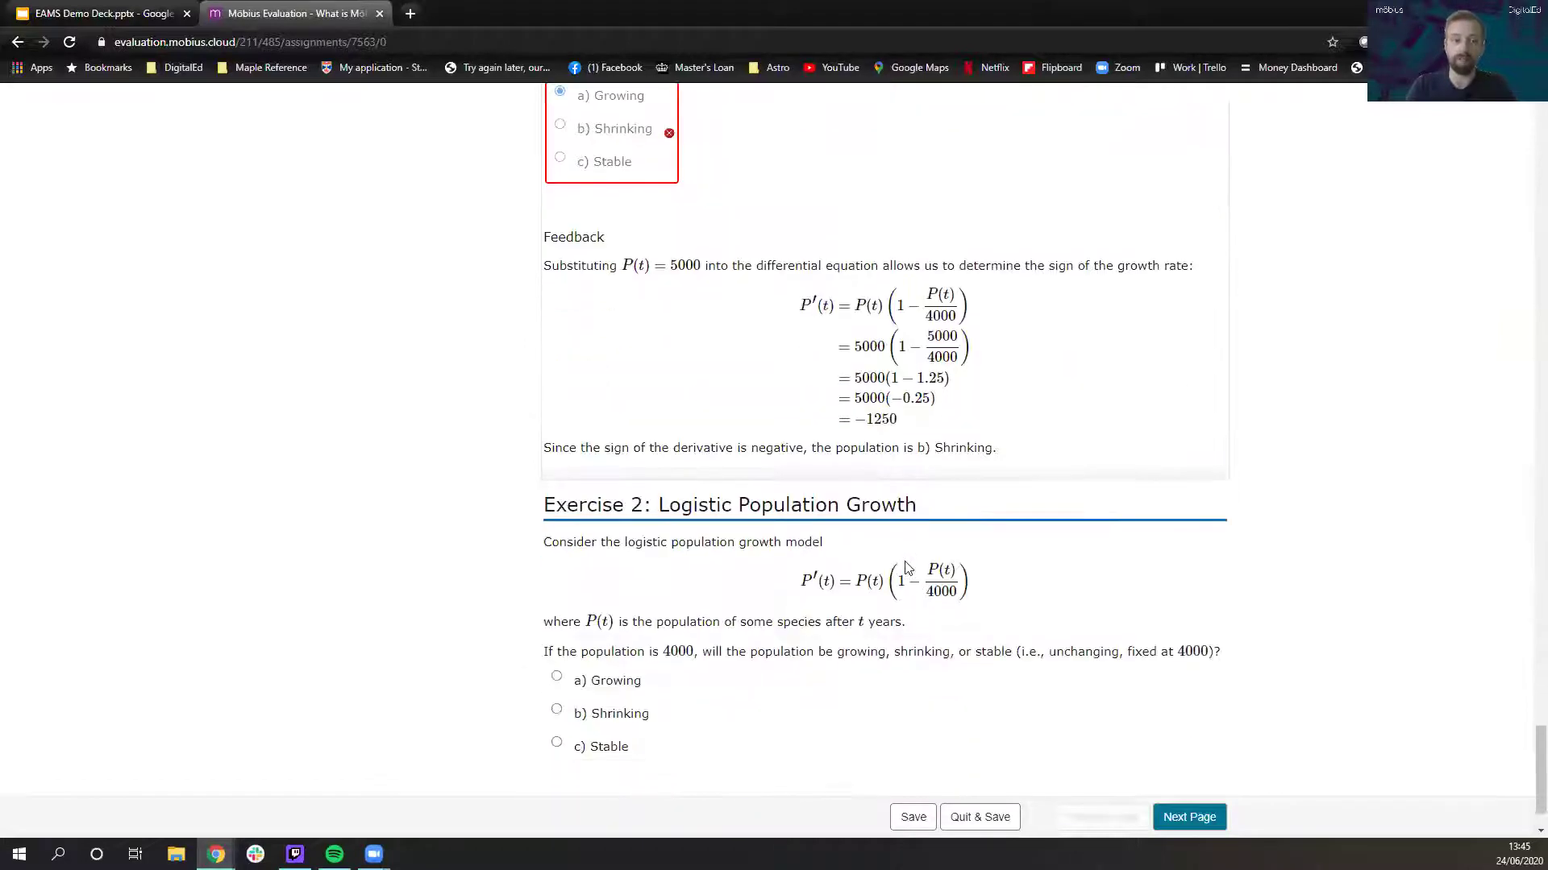
{"action": "scroll", "coordinate": [898, 570], "scroll_direction": "down", "scroll_amount": 1}
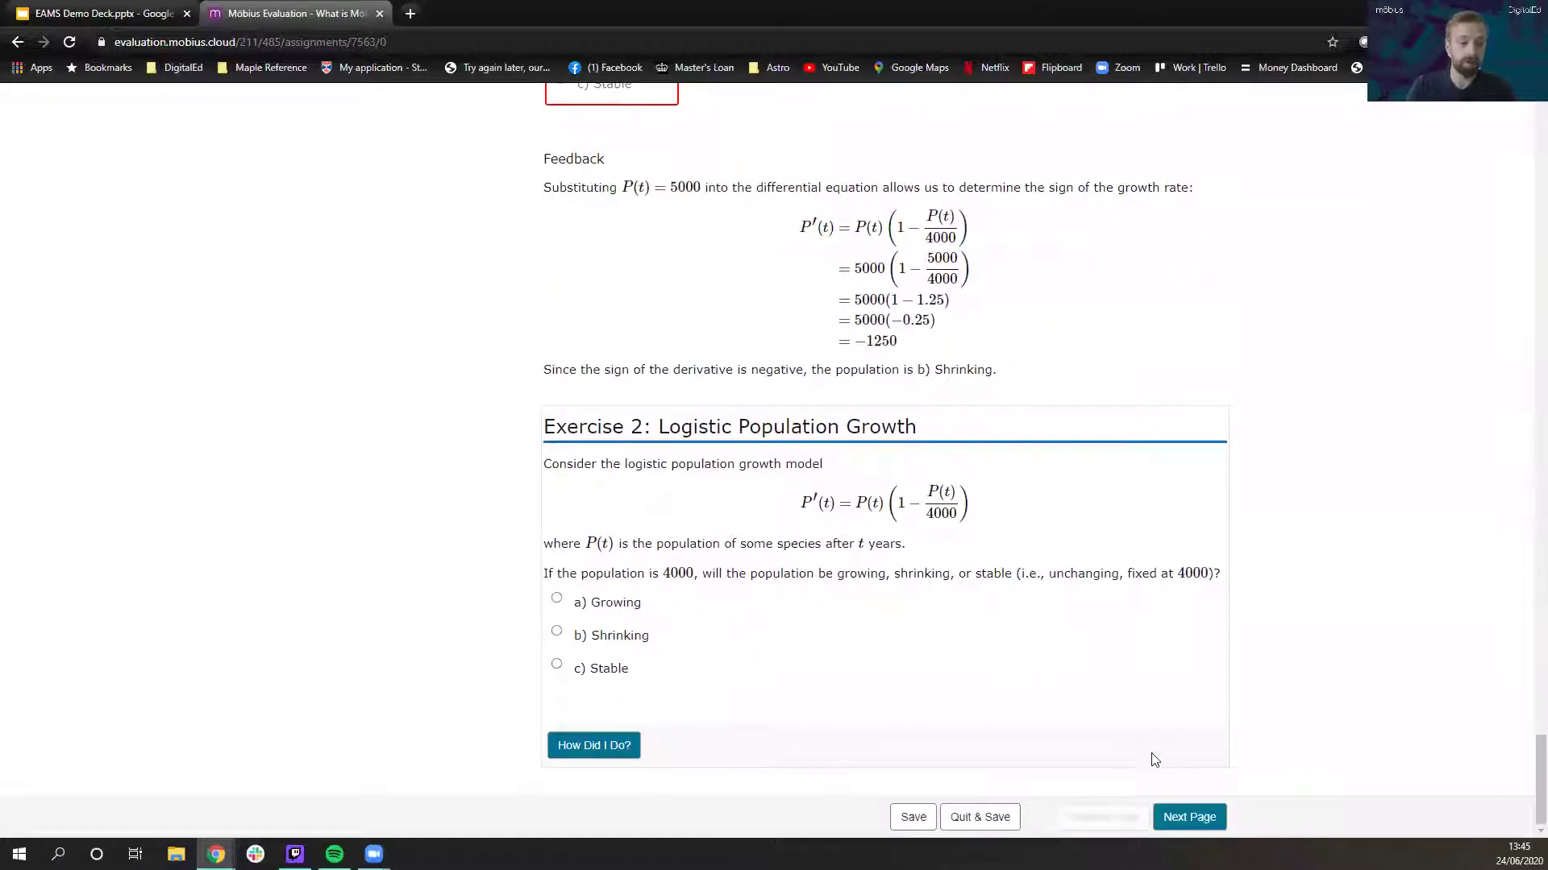
{"action": "left_click", "coordinate": [1191, 822]}
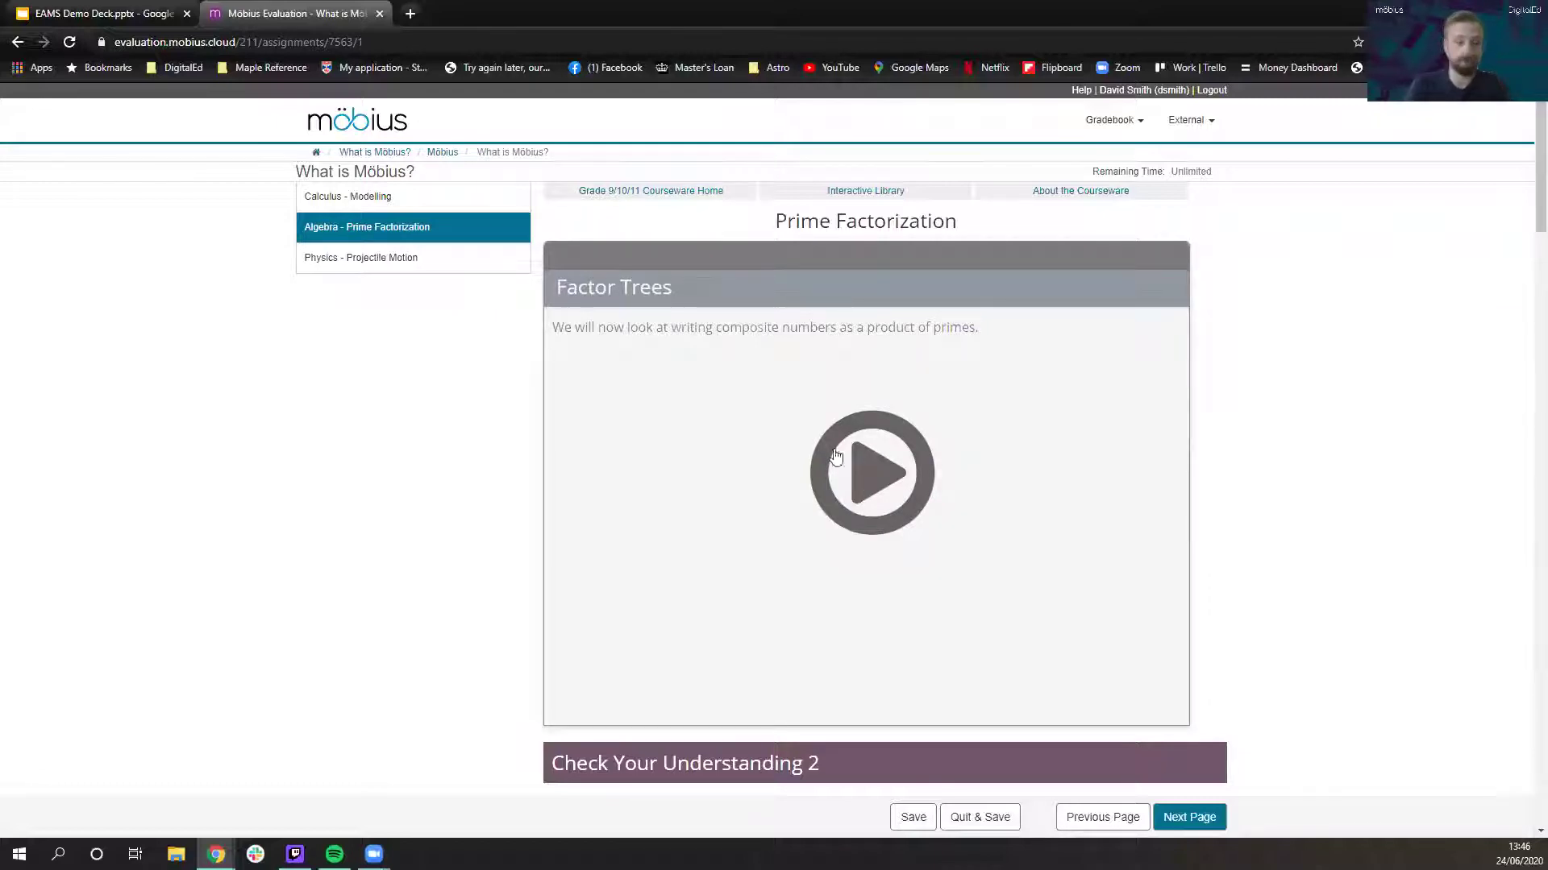
{"action": "left_click", "coordinate": [875, 475]}
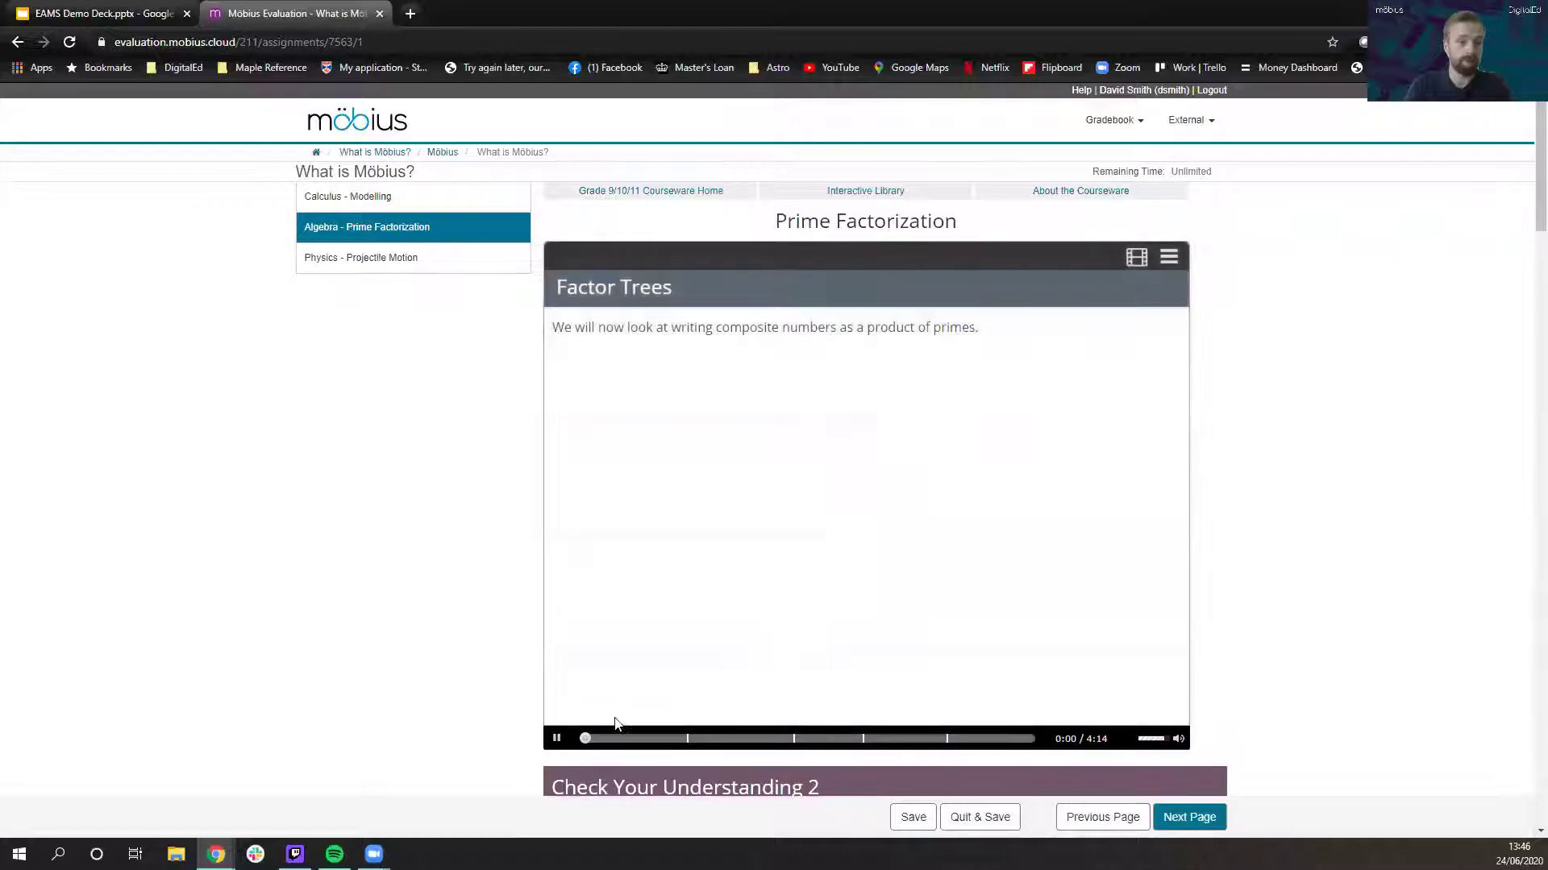
Step: Mute the Factor Trees presentation and skip ahead in it to "Example 5 — Part A"
{"action": "scroll", "coordinate": [709, 669], "scroll_direction": "down", "scroll_amount": 1}
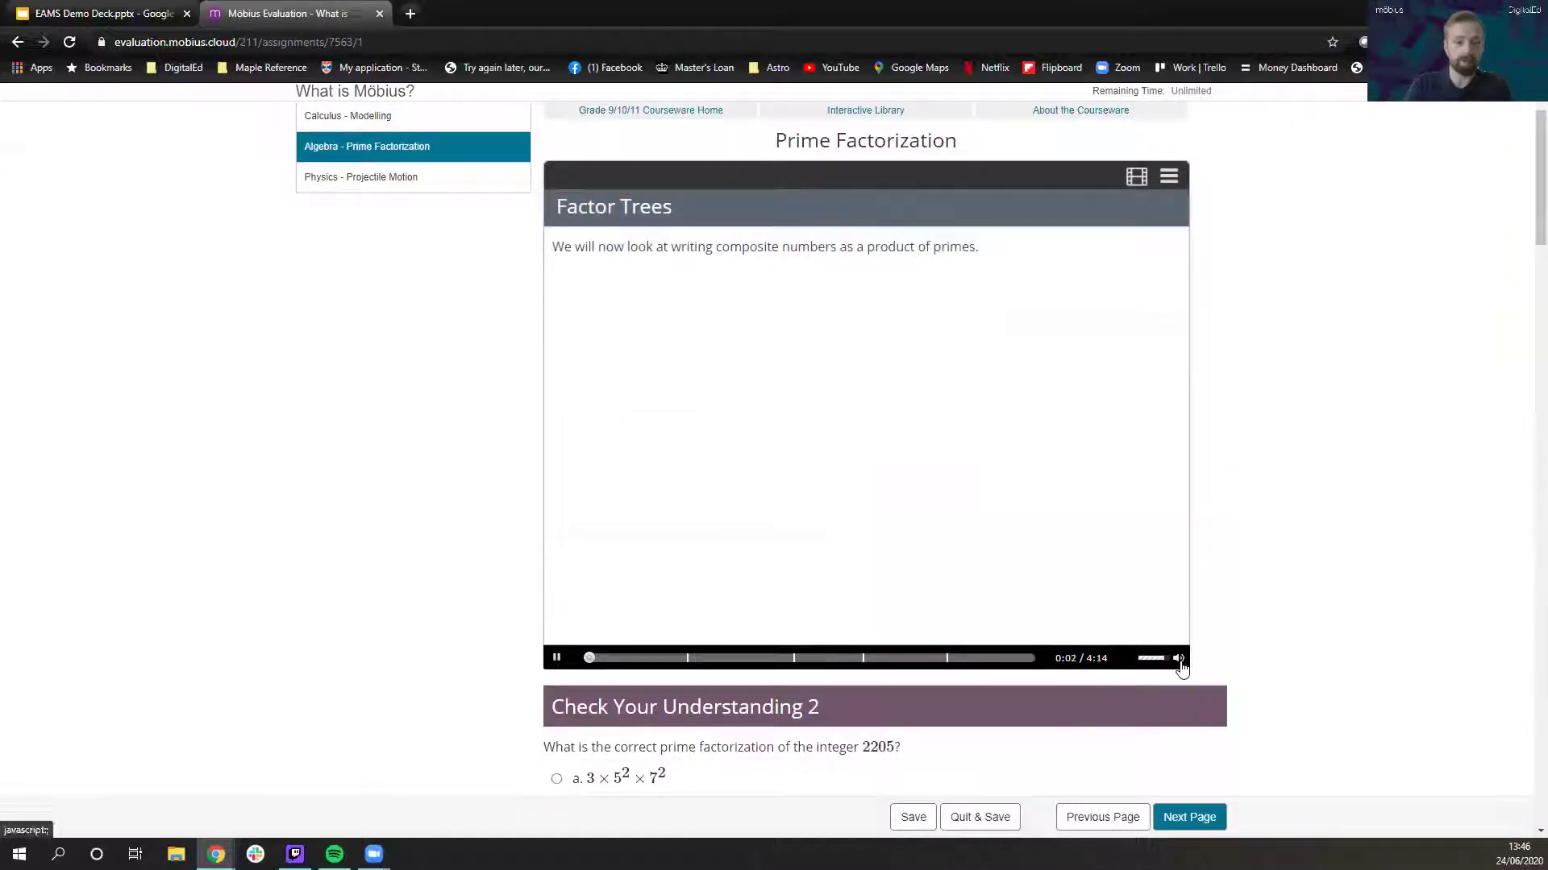
{"action": "left_click", "coordinate": [682, 659]}
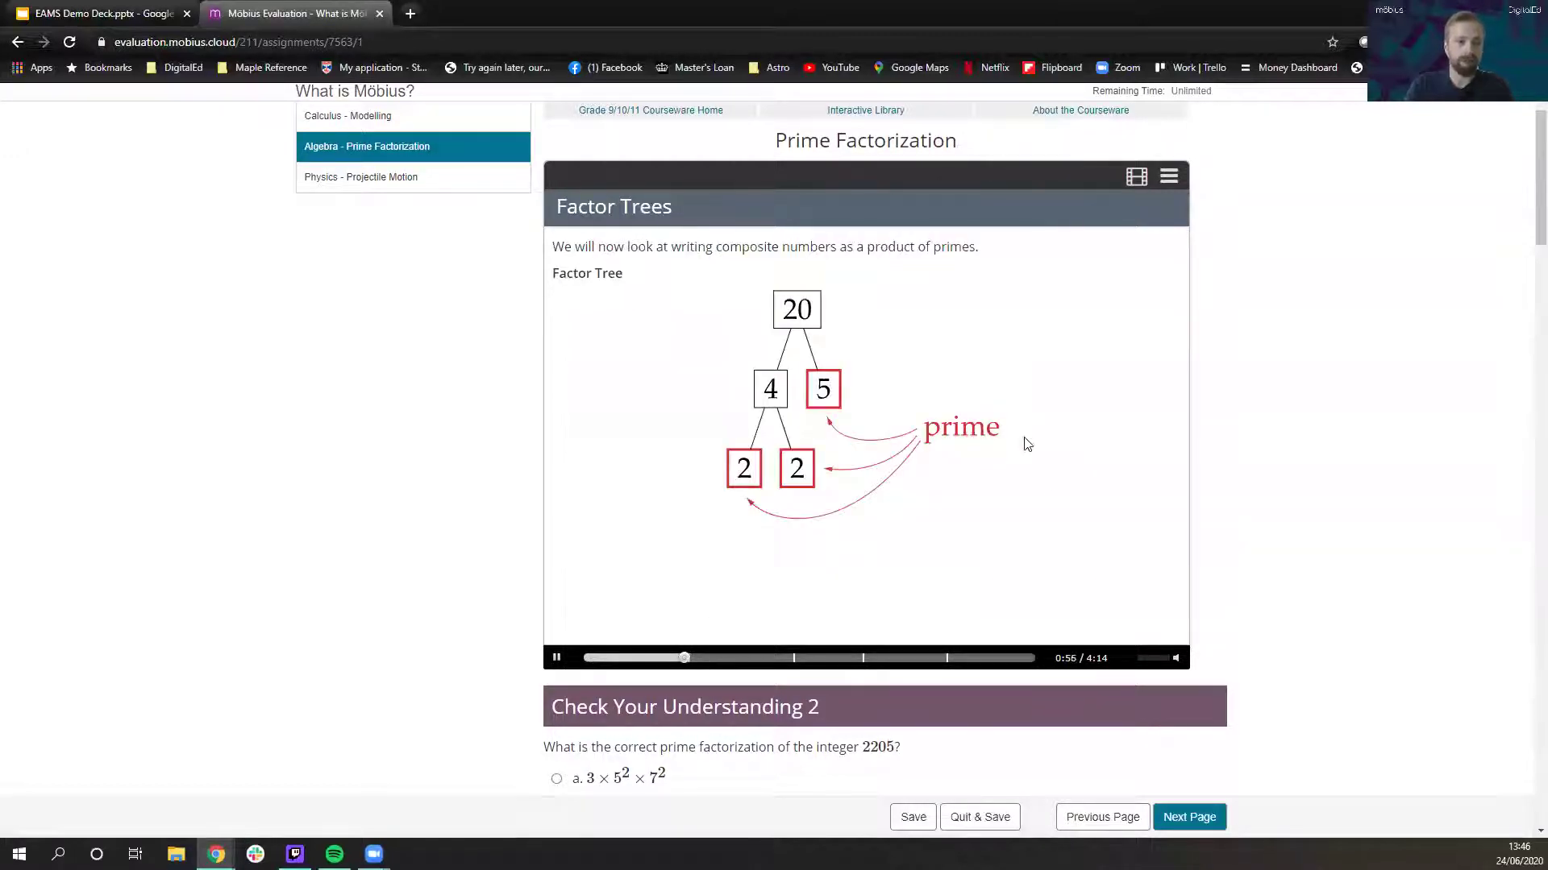
{"action": "left_click_drag", "start_coordinate": [699, 661], "coordinate": [788, 662]}
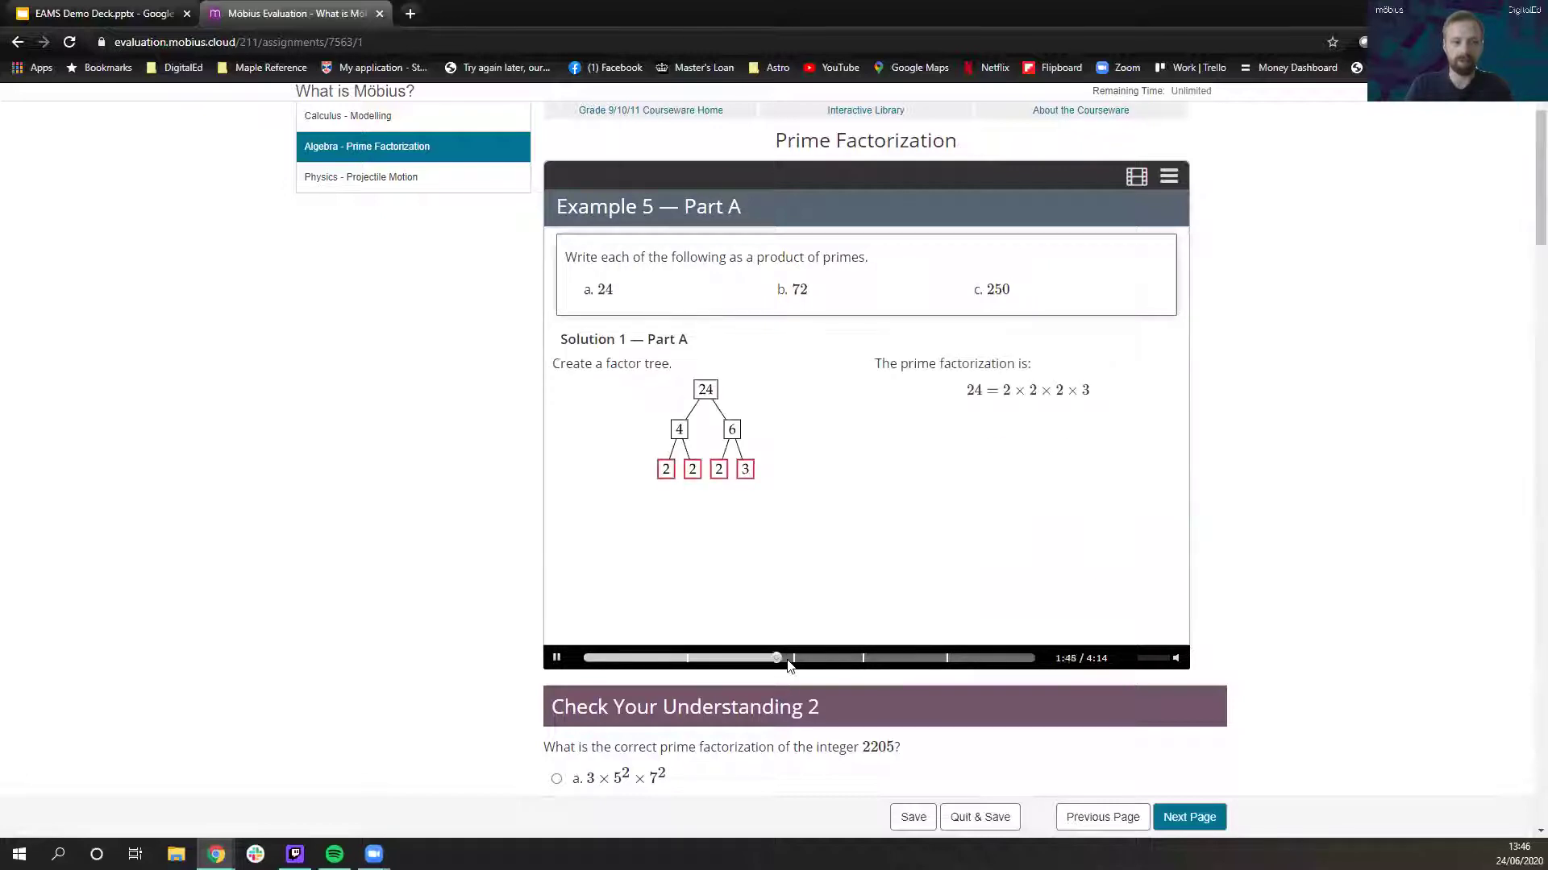
Step: Generate new versions of the Check Your Understanding 2 question repeatedly until it asks for the prime factorization of 90
{"action": "scroll", "coordinate": [769, 605], "scroll_direction": "down", "scroll_amount": 5}
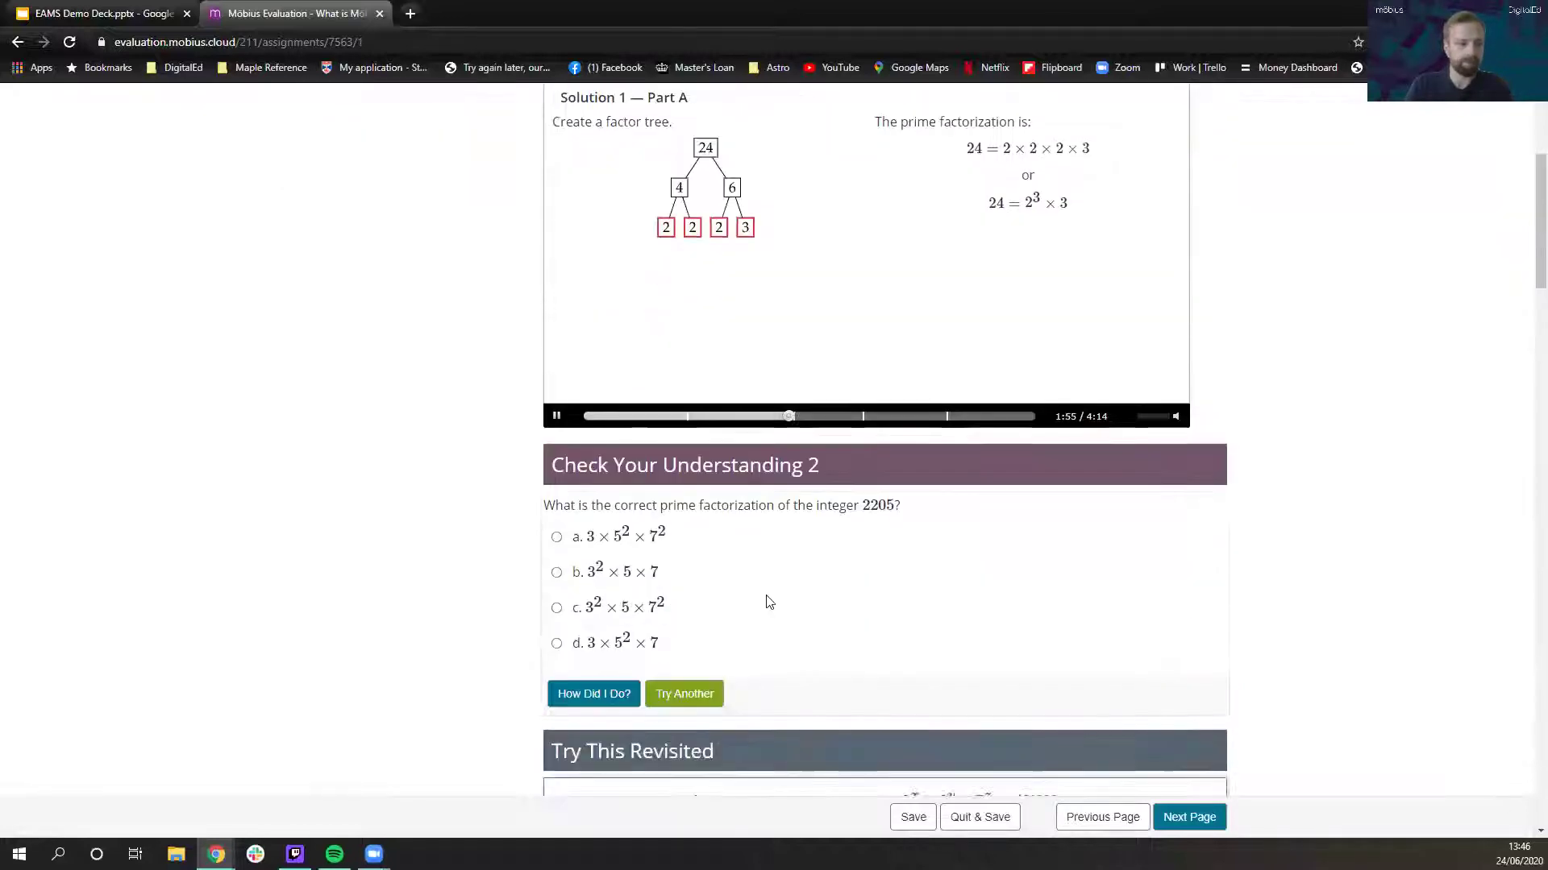
{"action": "scroll", "coordinate": [756, 597], "scroll_direction": "down", "scroll_amount": 2}
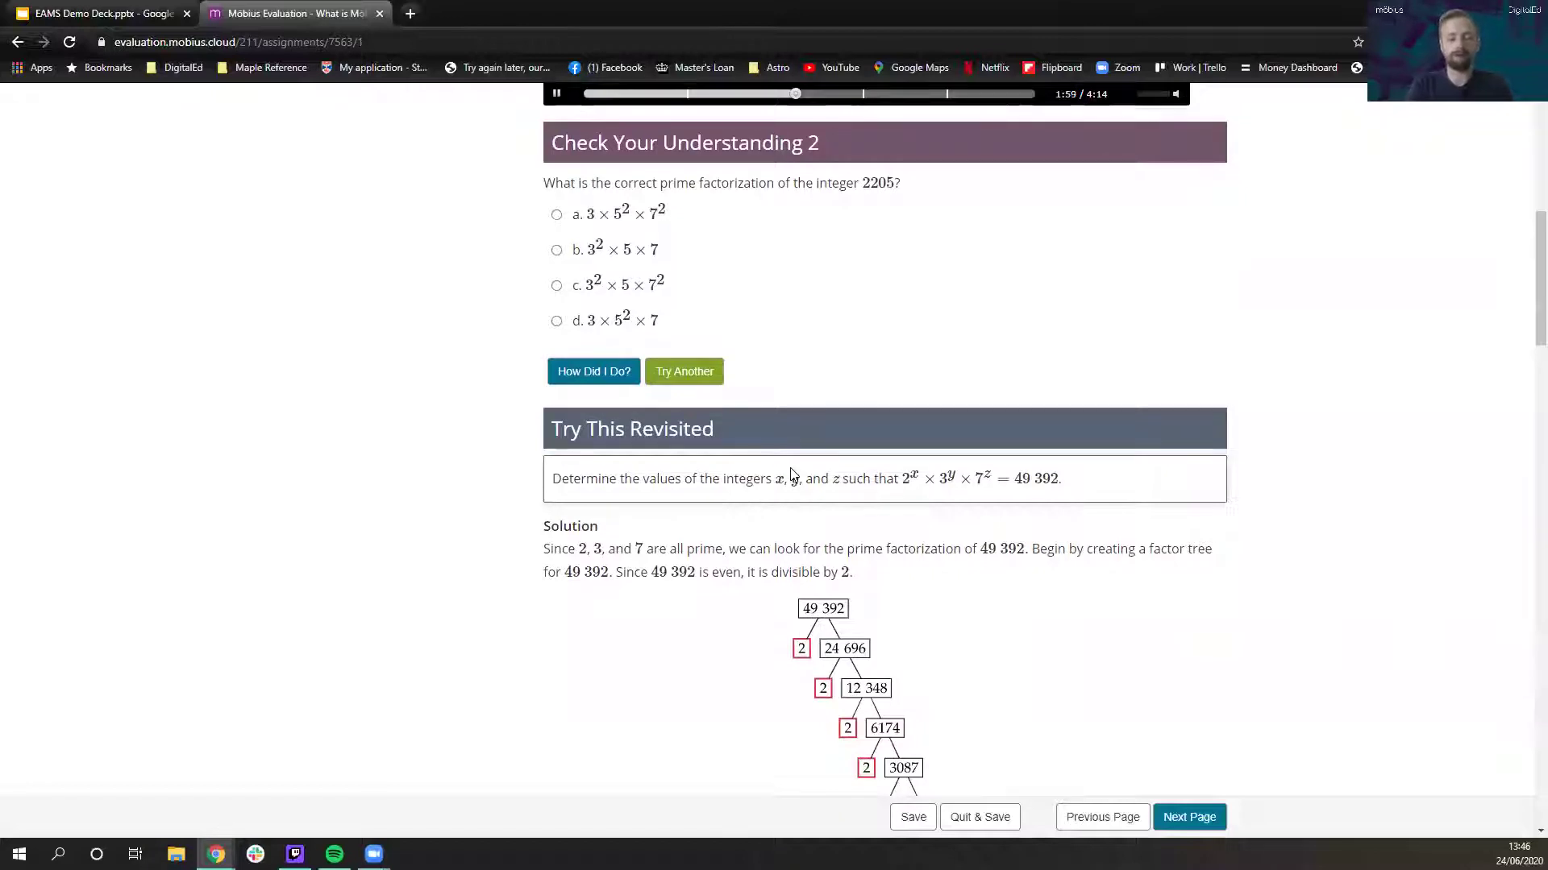
{"action": "left_click", "coordinate": [712, 379]}
{"action": "left_click", "coordinate": [712, 379]}
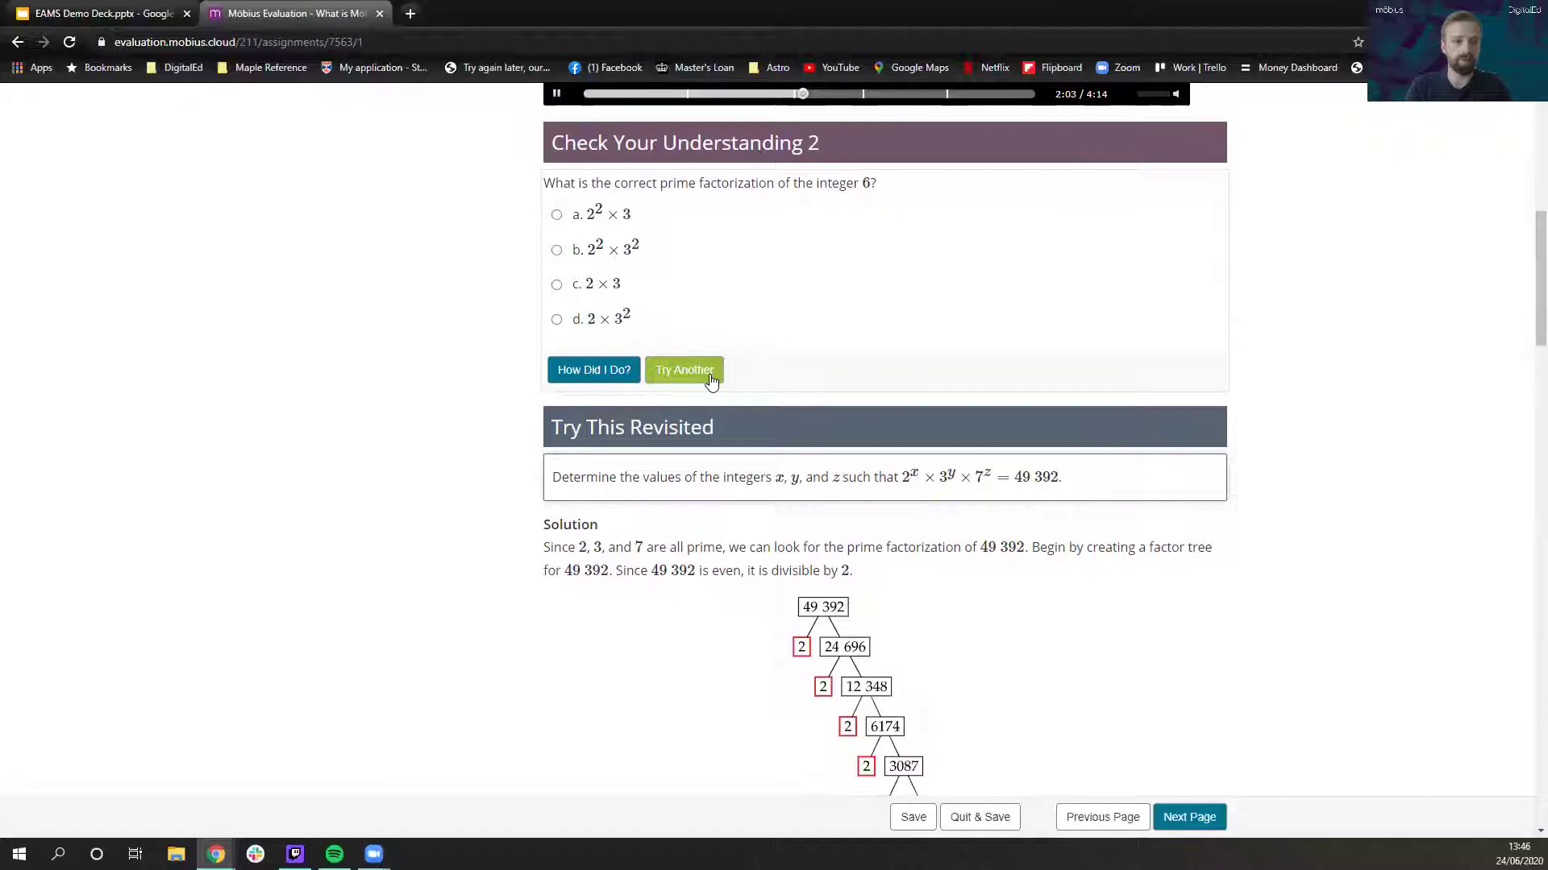
{"action": "left_click", "coordinate": [712, 379]}
{"action": "left_click", "coordinate": [711, 379]}
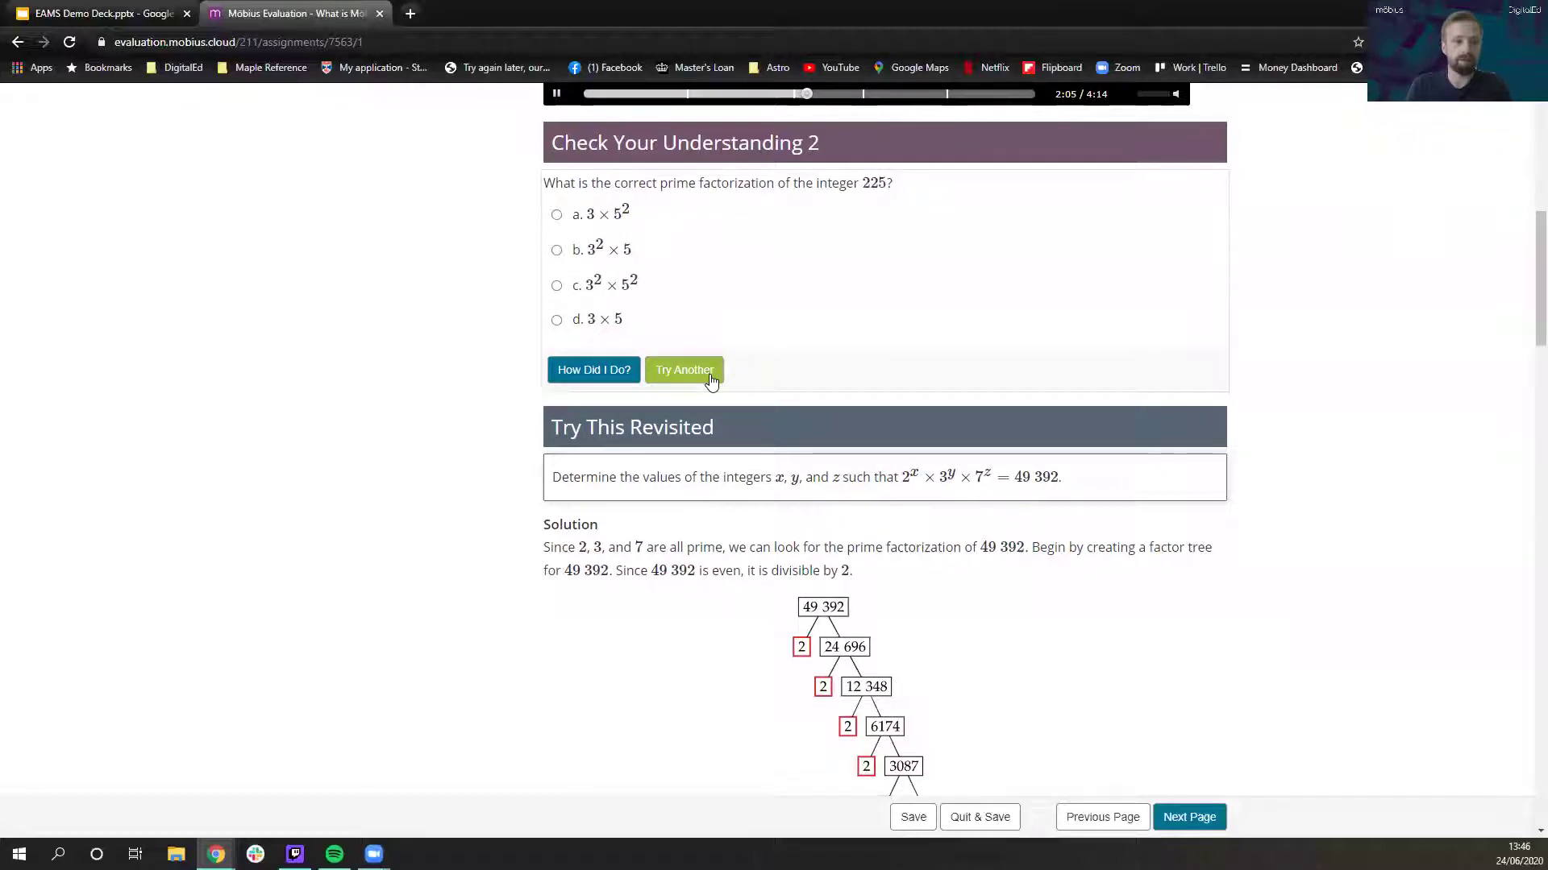
{"action": "left_click", "coordinate": [712, 379]}
{"action": "left_click", "coordinate": [711, 379]}
{"action": "left_click", "coordinate": [712, 379]}
{"action": "left_click", "coordinate": [712, 379]}
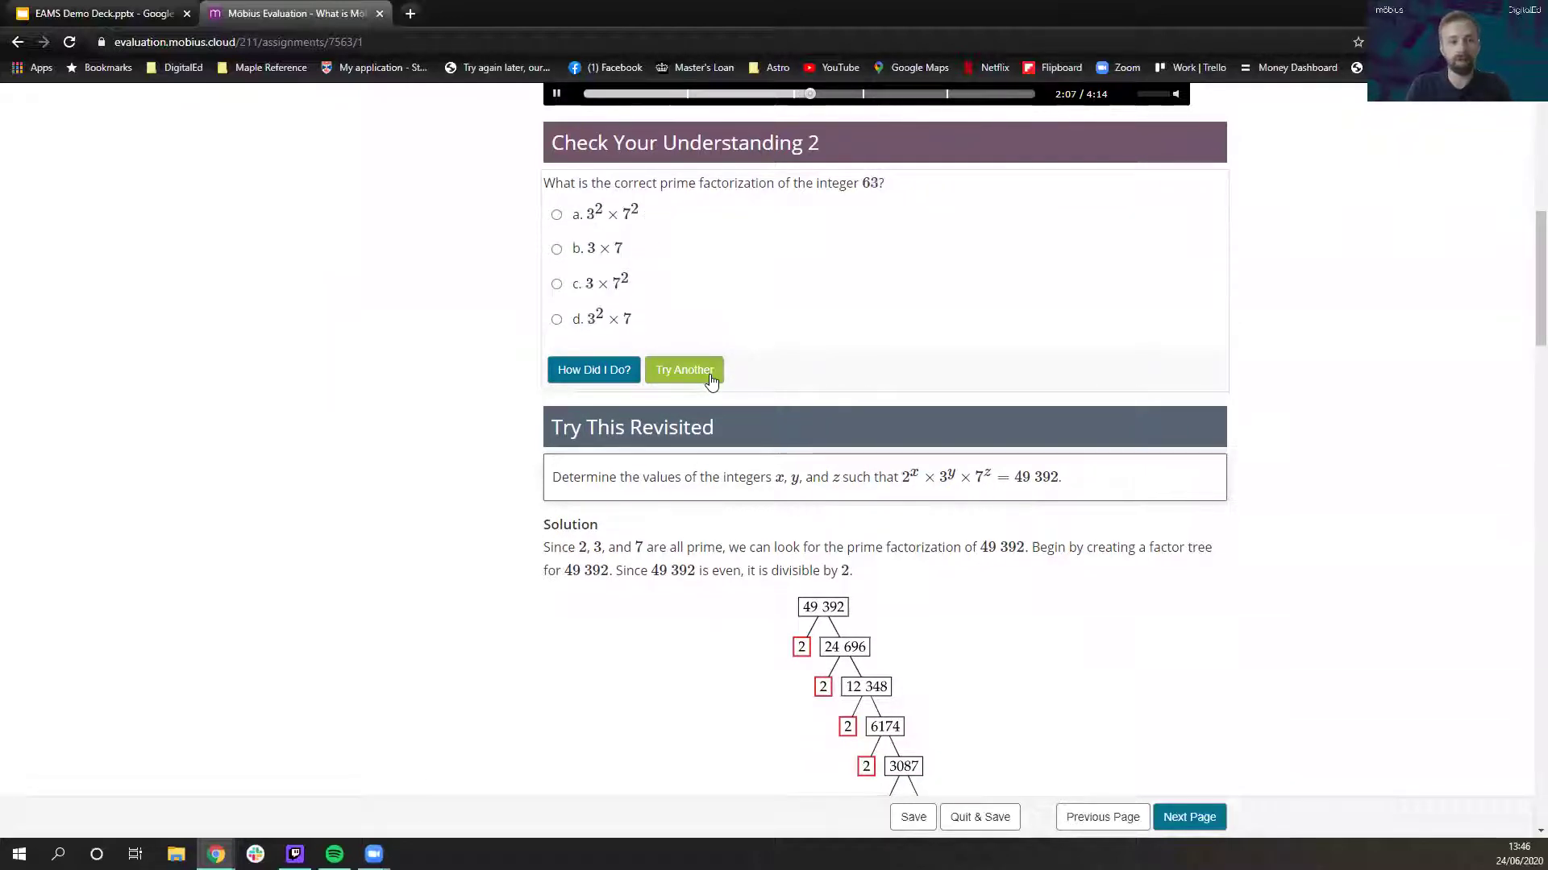
{"action": "left_click", "coordinate": [711, 379]}
{"action": "left_click", "coordinate": [711, 378]}
{"action": "left_click", "coordinate": [711, 379]}
{"action": "left_click", "coordinate": [710, 380]}
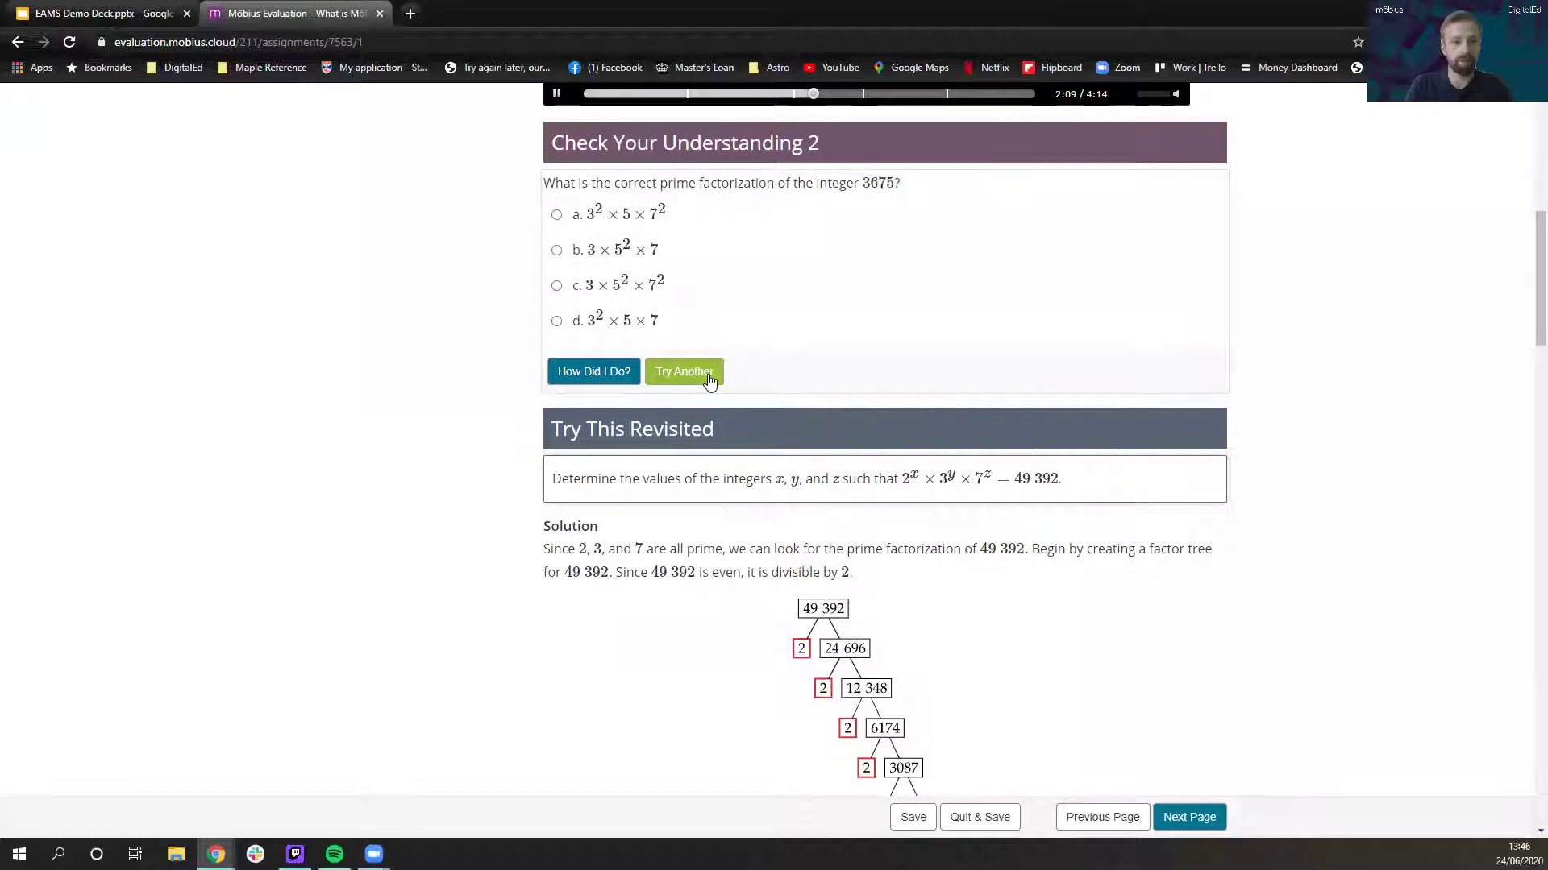
{"action": "left_click", "coordinate": [709, 380]}
{"action": "left_click", "coordinate": [709, 380]}
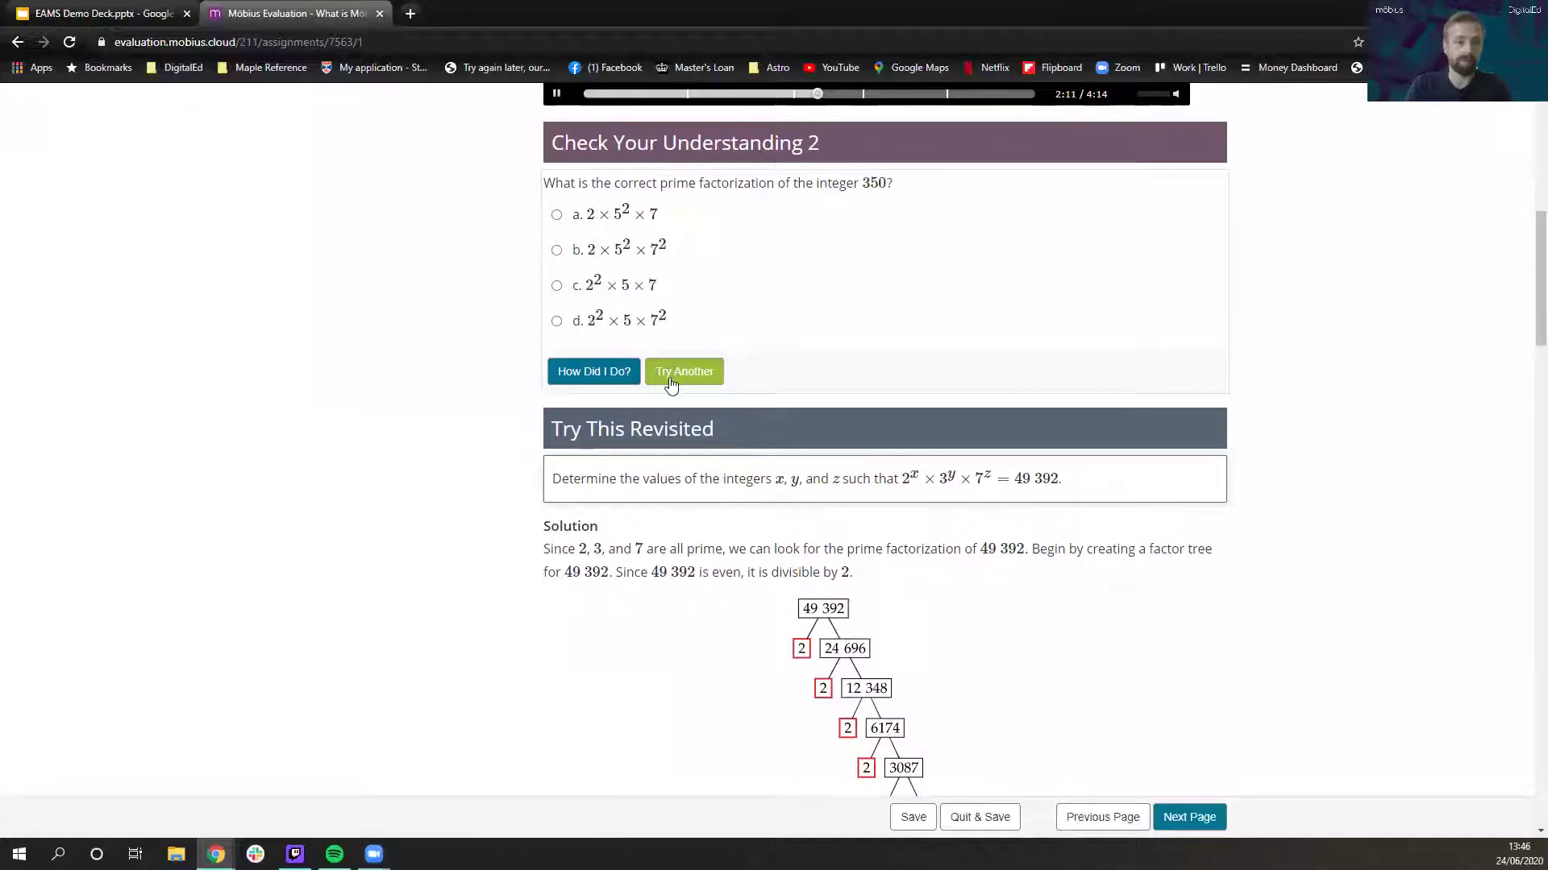
{"action": "left_click", "coordinate": [671, 386]}
{"action": "left_click", "coordinate": [671, 385]}
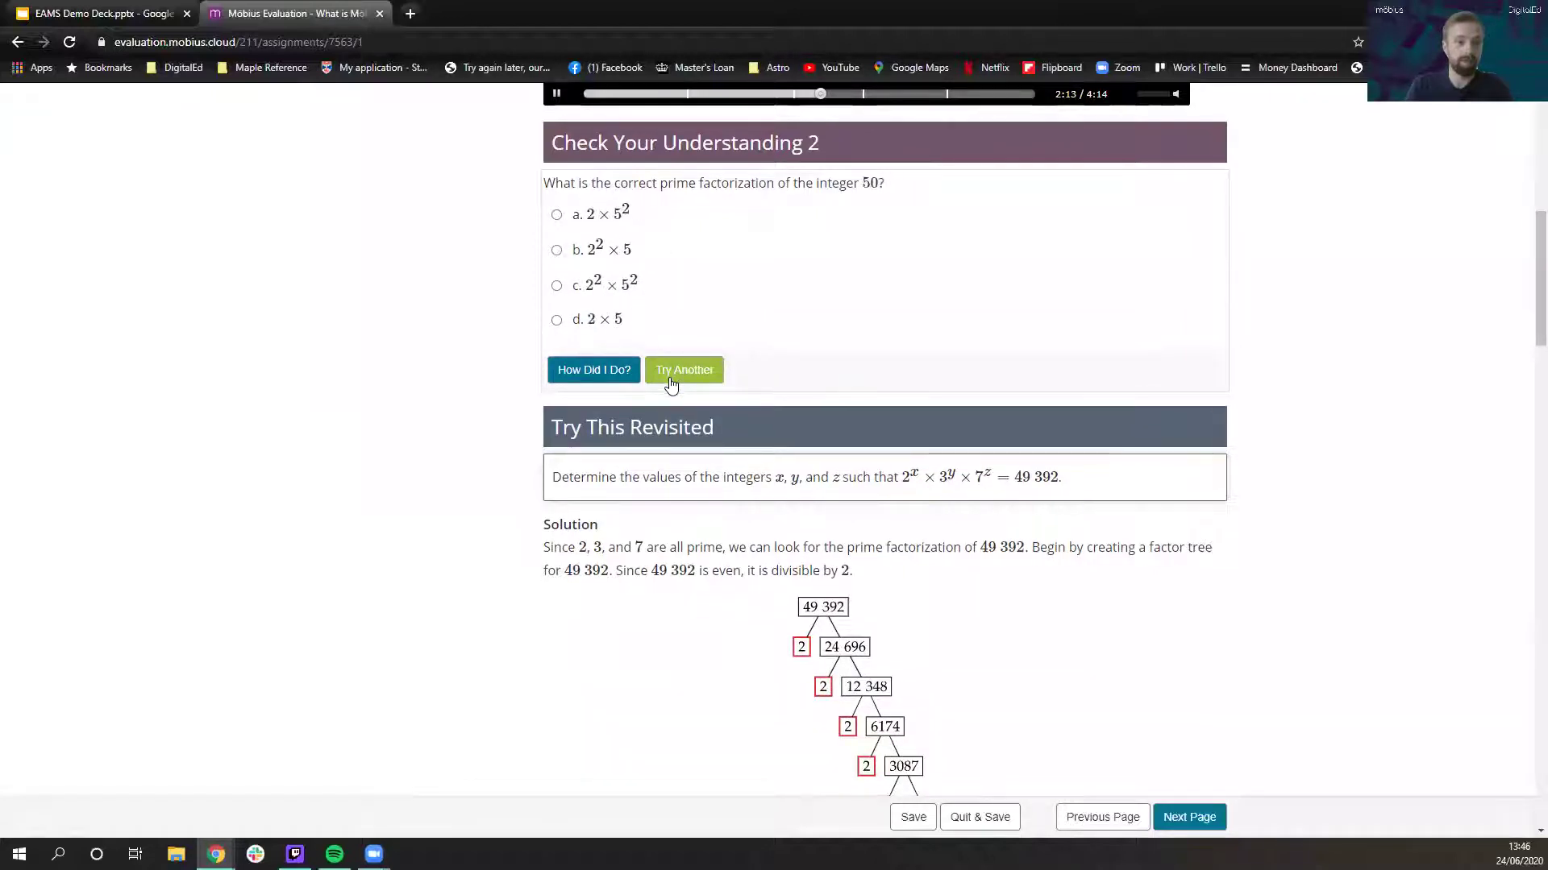
{"action": "left_click", "coordinate": [671, 385]}
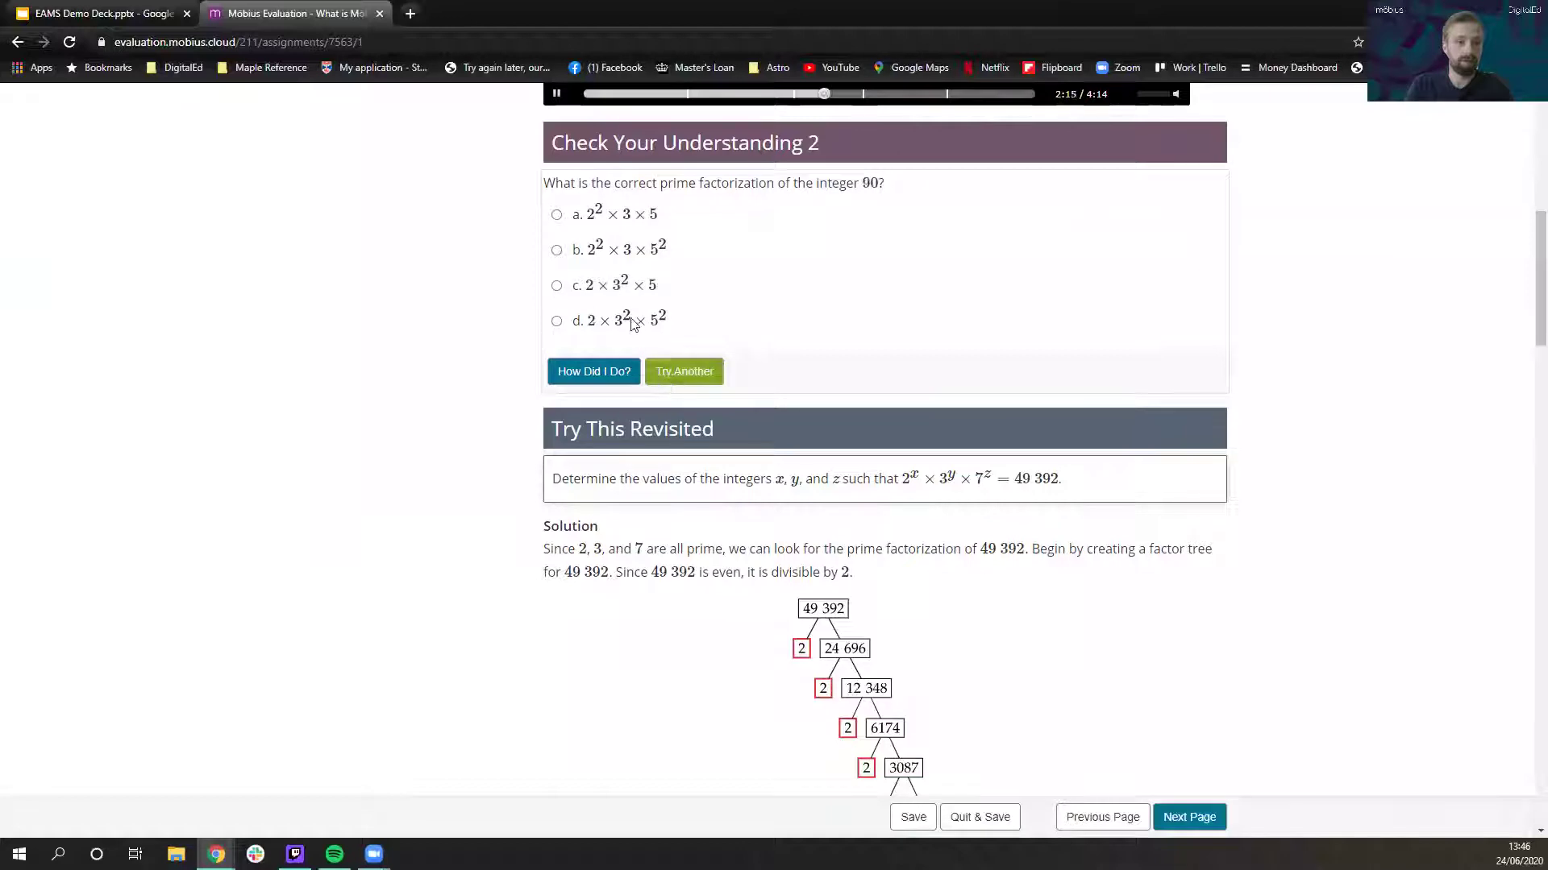
Step: Answer the prime factorization of 90 with "a. 2^2 × 3 × 5" and check the answer for its feedback
{"action": "left_click", "coordinate": [557, 215]}
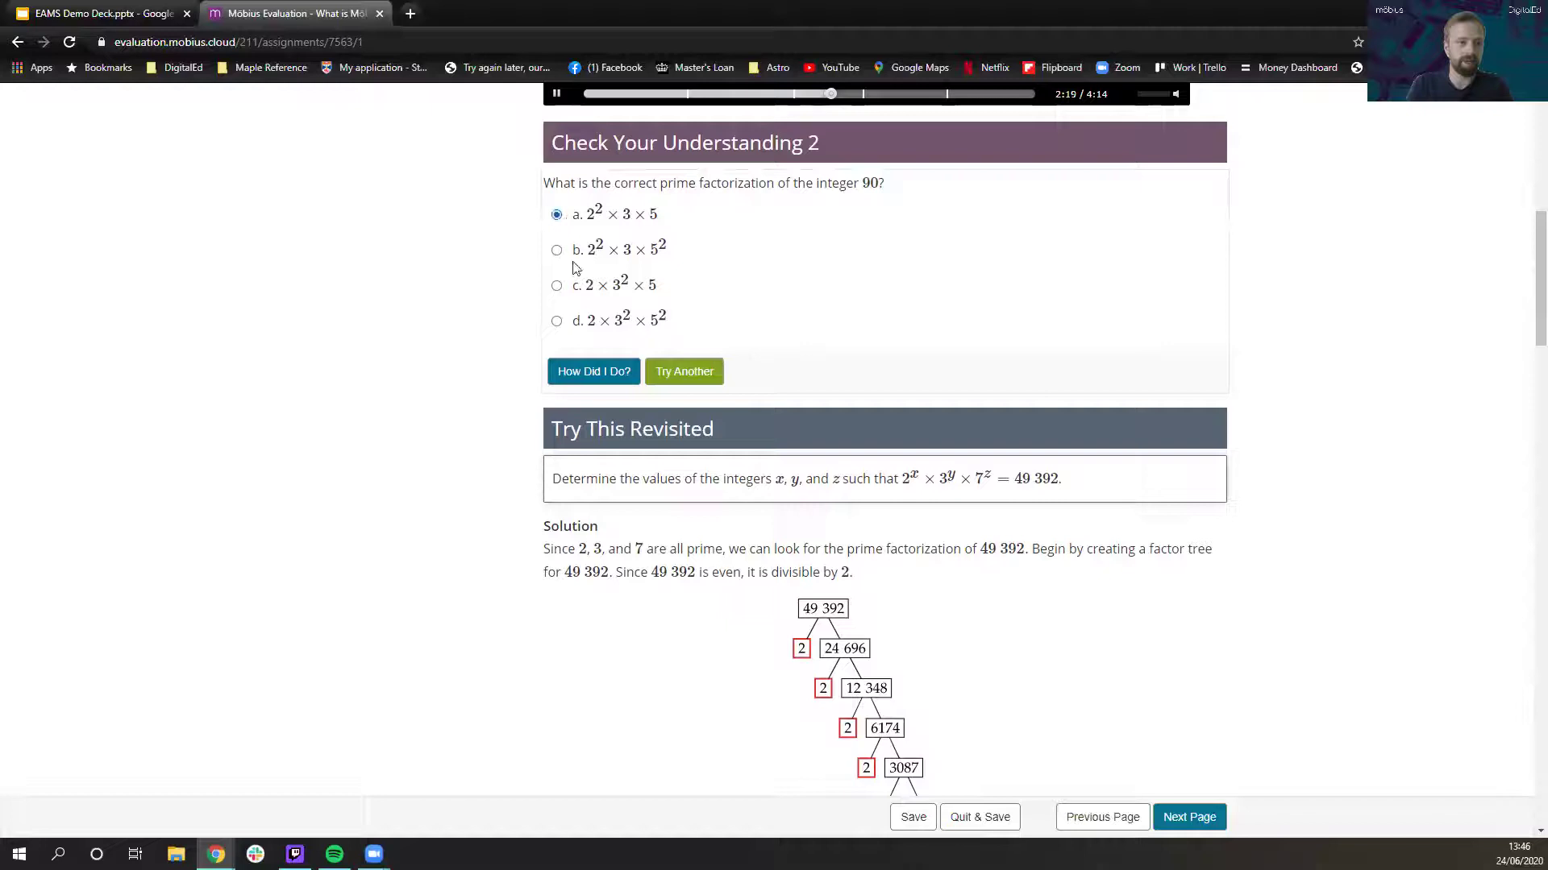
{"action": "left_click", "coordinate": [595, 372]}
{"action": "mouse_move", "coordinate": [640, 266]}
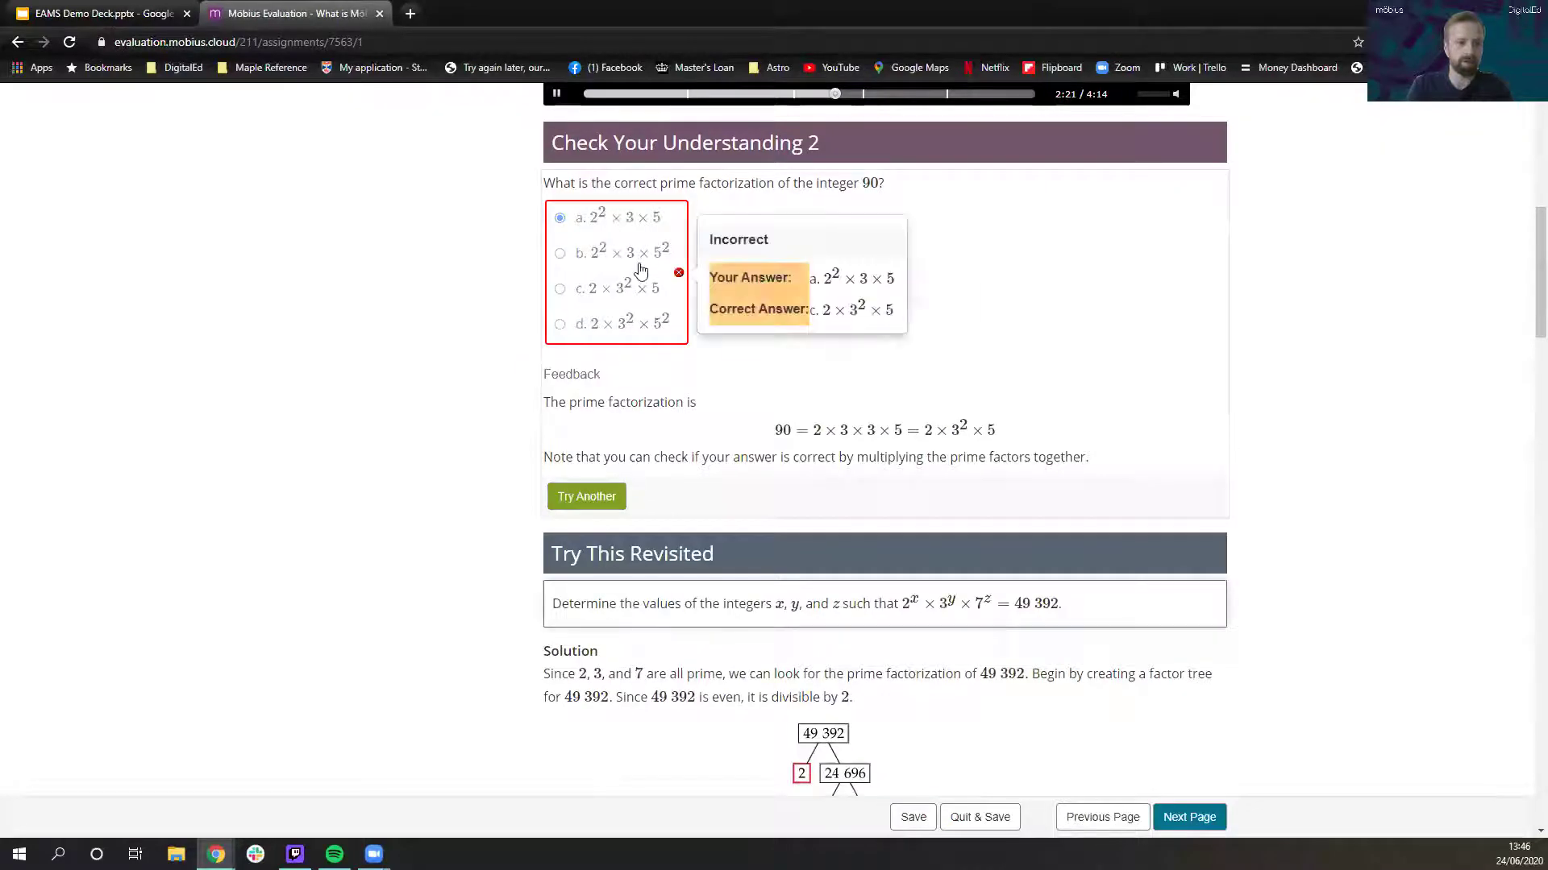
Step: Retry the question on 90 with "c. 2 × 3^2 × 5", check the answer and request another version
{"action": "left_click", "coordinate": [555, 300]}
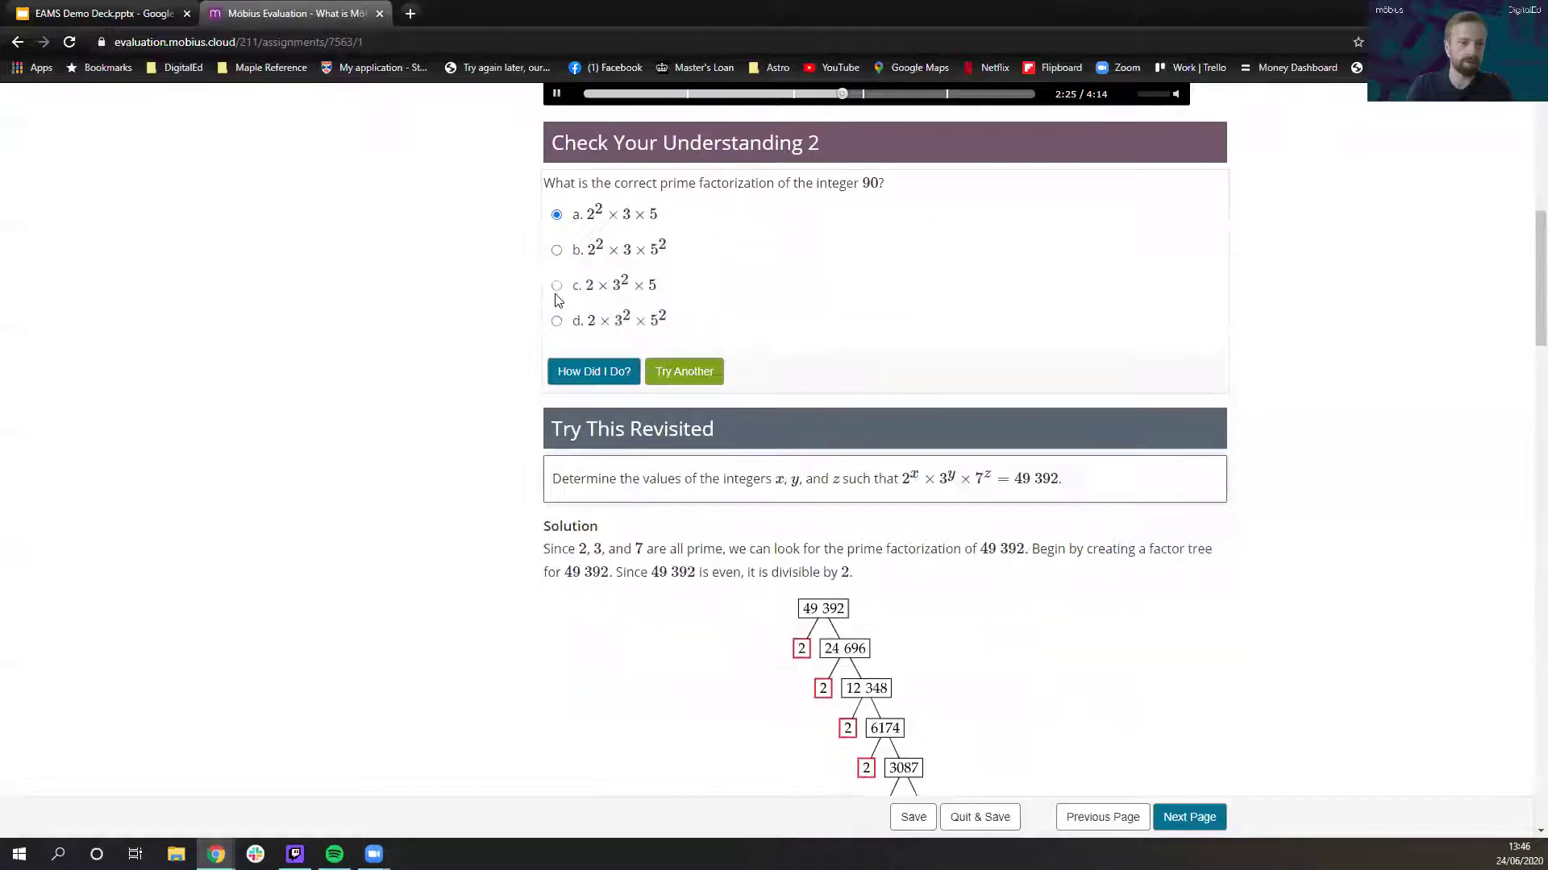
{"action": "left_click", "coordinate": [556, 288]}
{"action": "left_click", "coordinate": [585, 374]}
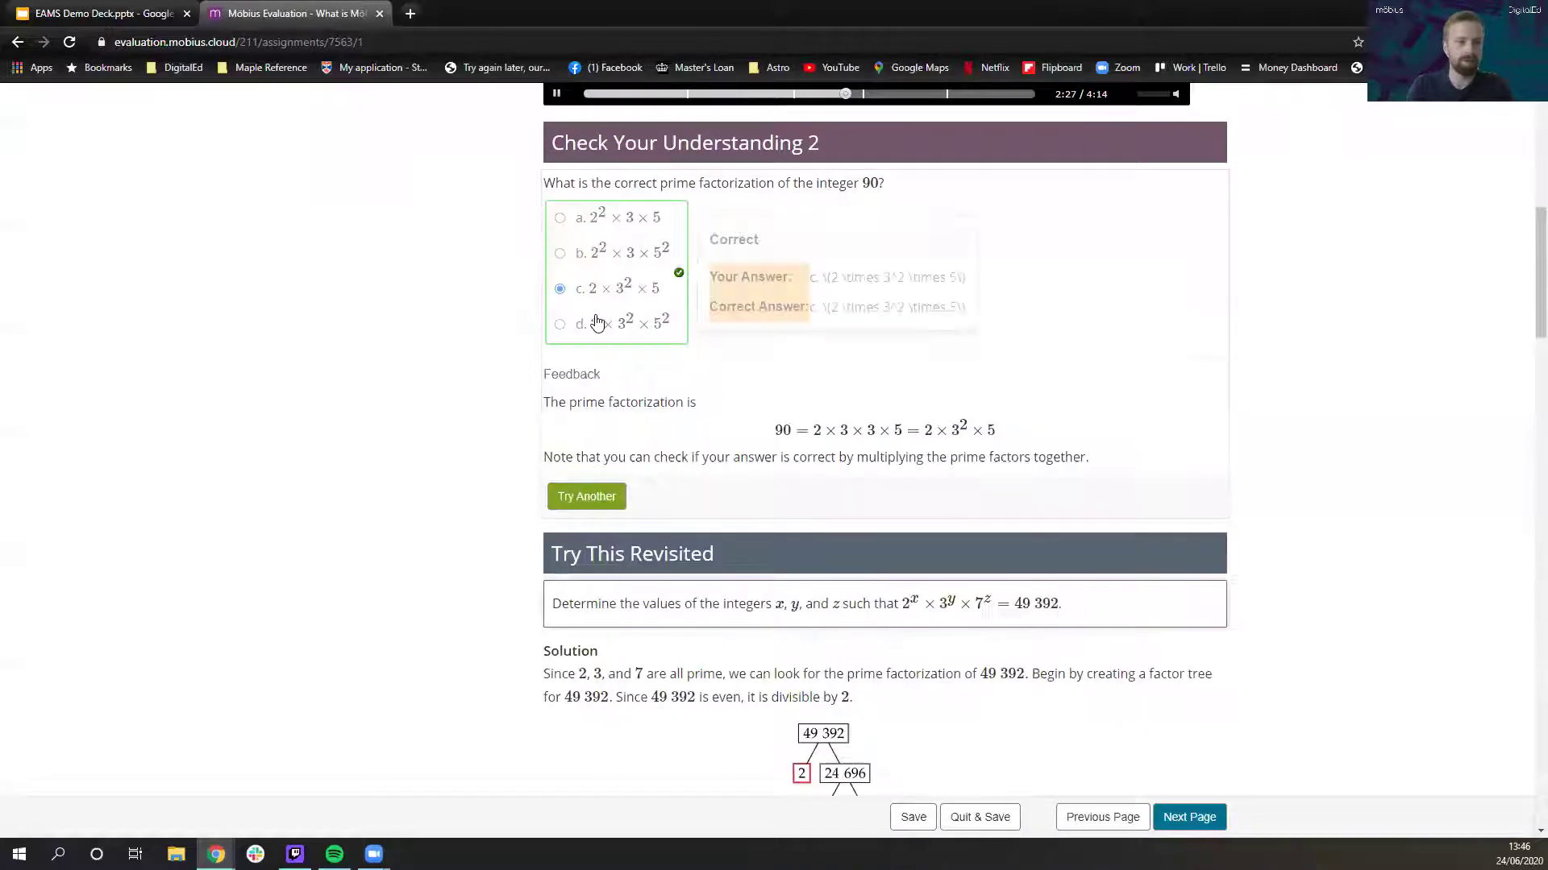
{"action": "left_click", "coordinate": [585, 497]}
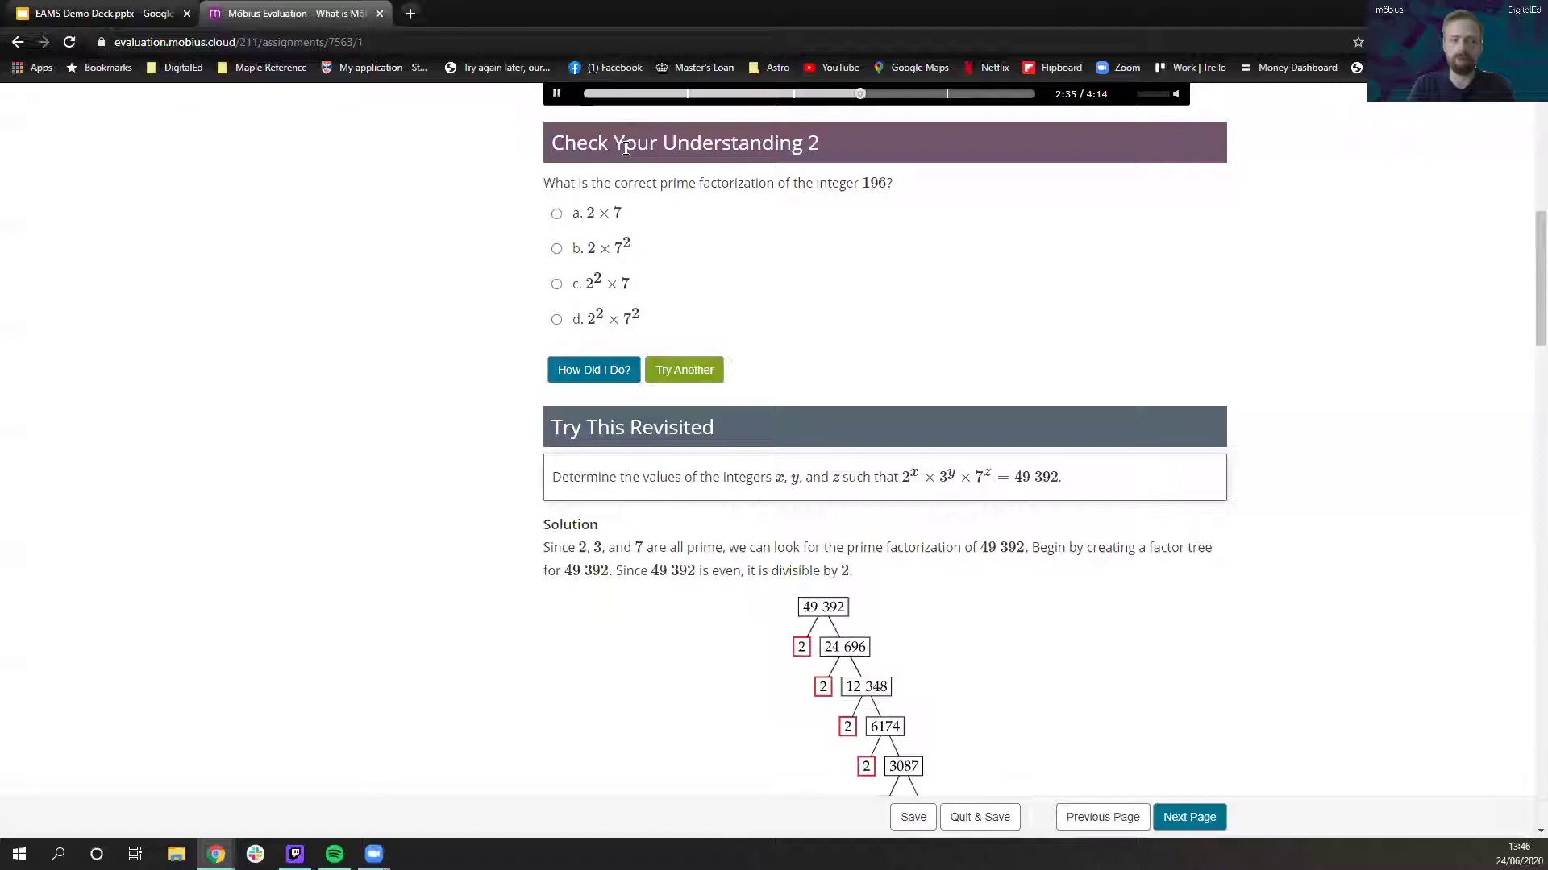
Step: Generate two new versions of the Check Your Understanding 3 question on the prime factorization of an integer
{"action": "scroll", "coordinate": [733, 215], "scroll_direction": "down", "scroll_amount": 9}
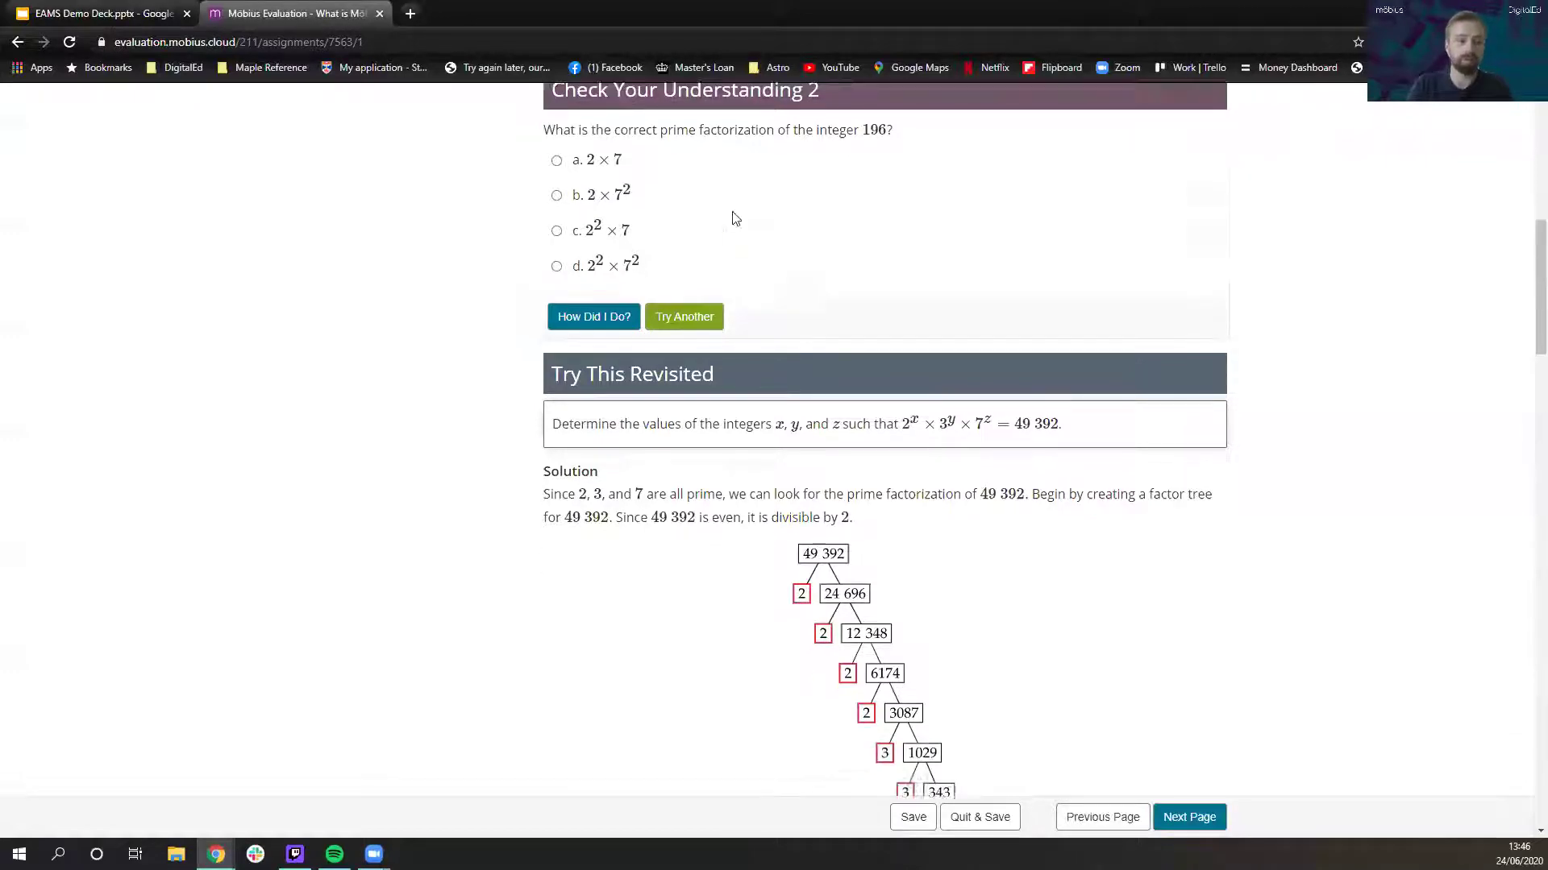
{"action": "scroll", "coordinate": [743, 496], "scroll_direction": "down", "scroll_amount": 1}
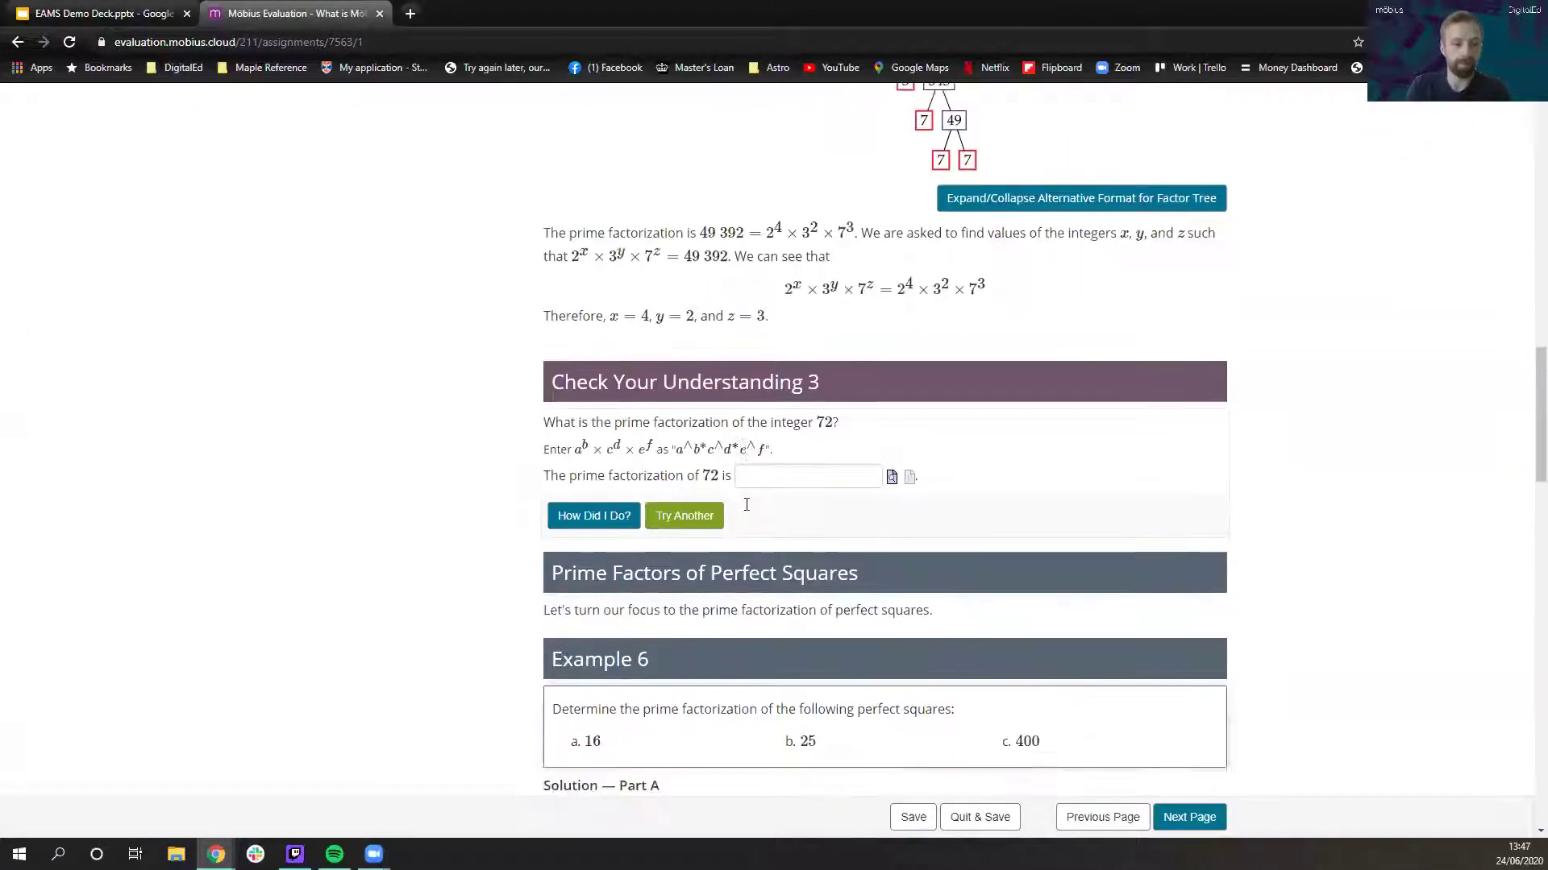
{"action": "left_click", "coordinate": [684, 488]}
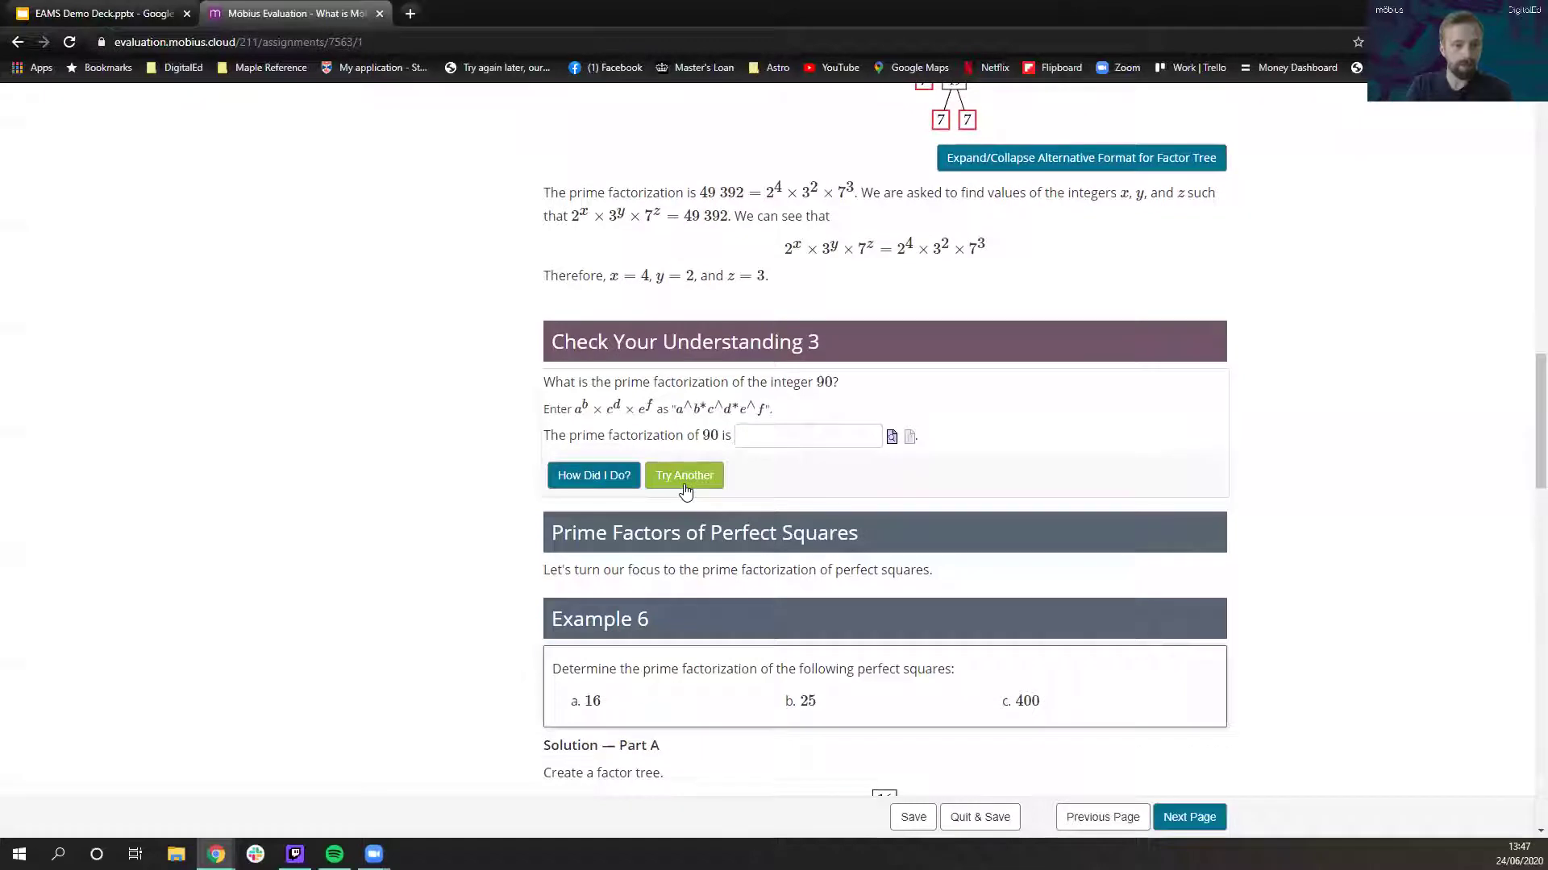
{"action": "left_click", "coordinate": [689, 484]}
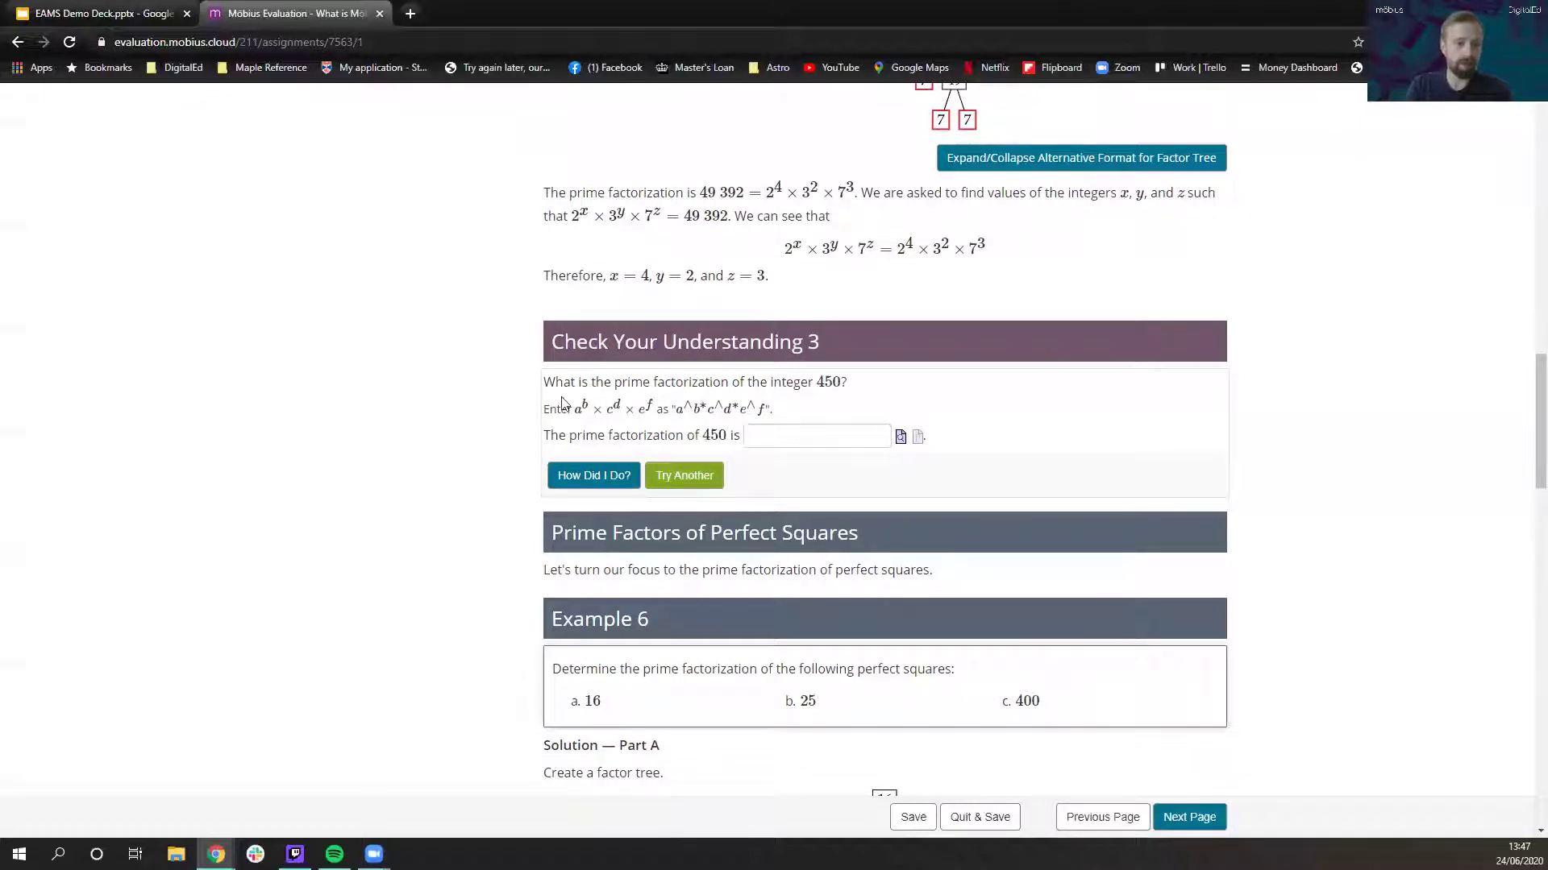
Step: Enter x^2 as a trial answer for the prime factorization of 450 and highlight the example of the entry format
{"action": "double_click", "coordinate": [760, 415]}
{"action": "left_click", "coordinate": [814, 436]}
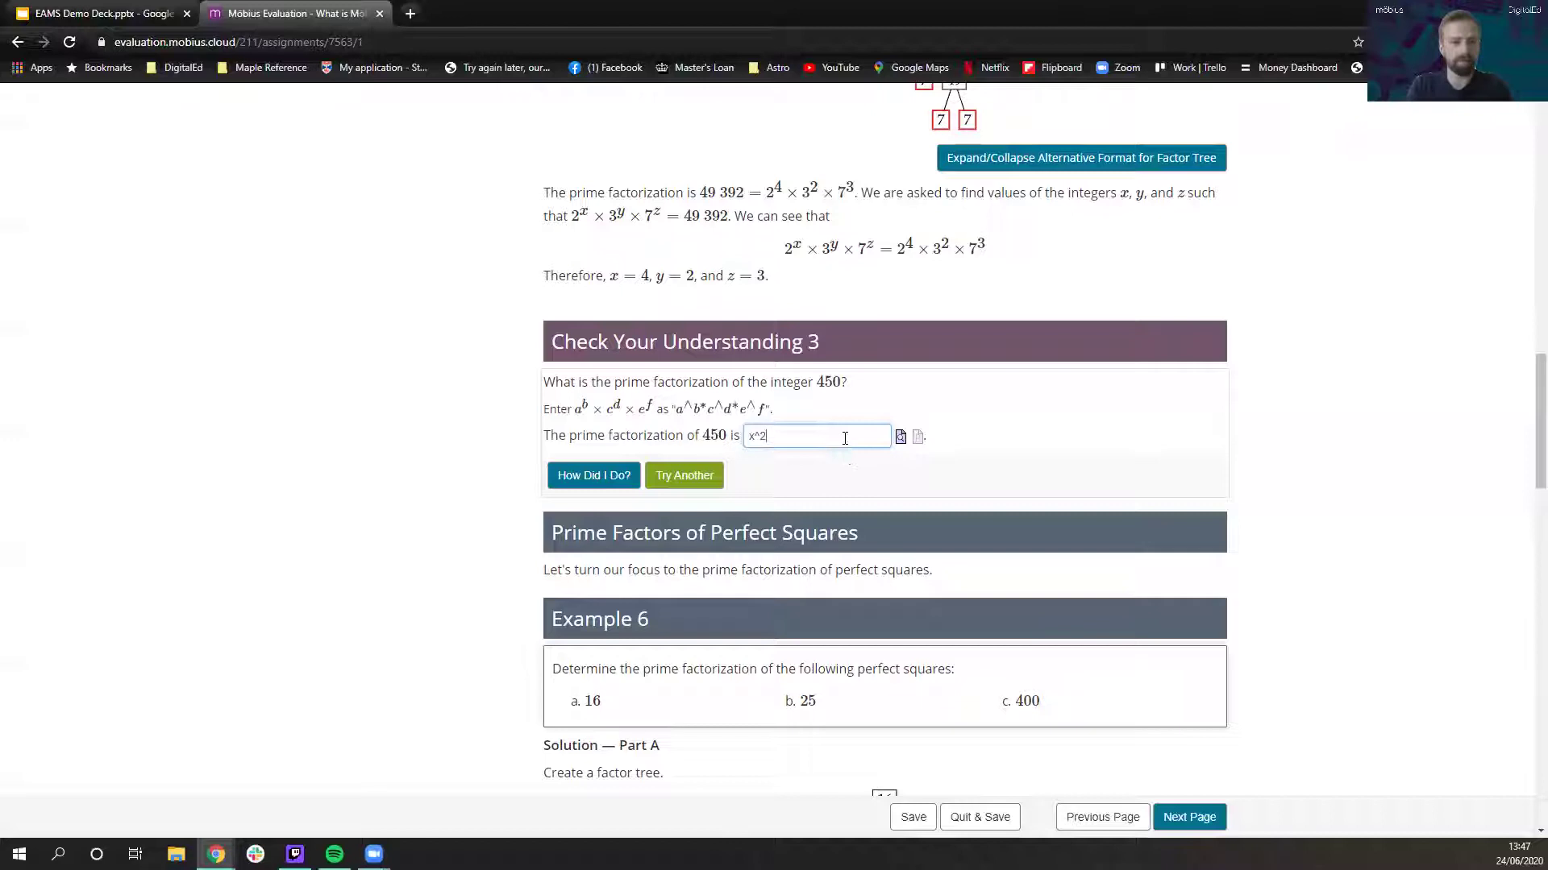
{"action": "left_click_drag", "start_coordinate": [671, 406], "coordinate": [772, 410]}
{"action": "left_click", "coordinate": [803, 409]}
{"action": "left_click_drag", "start_coordinate": [813, 436], "coordinate": [732, 427]}
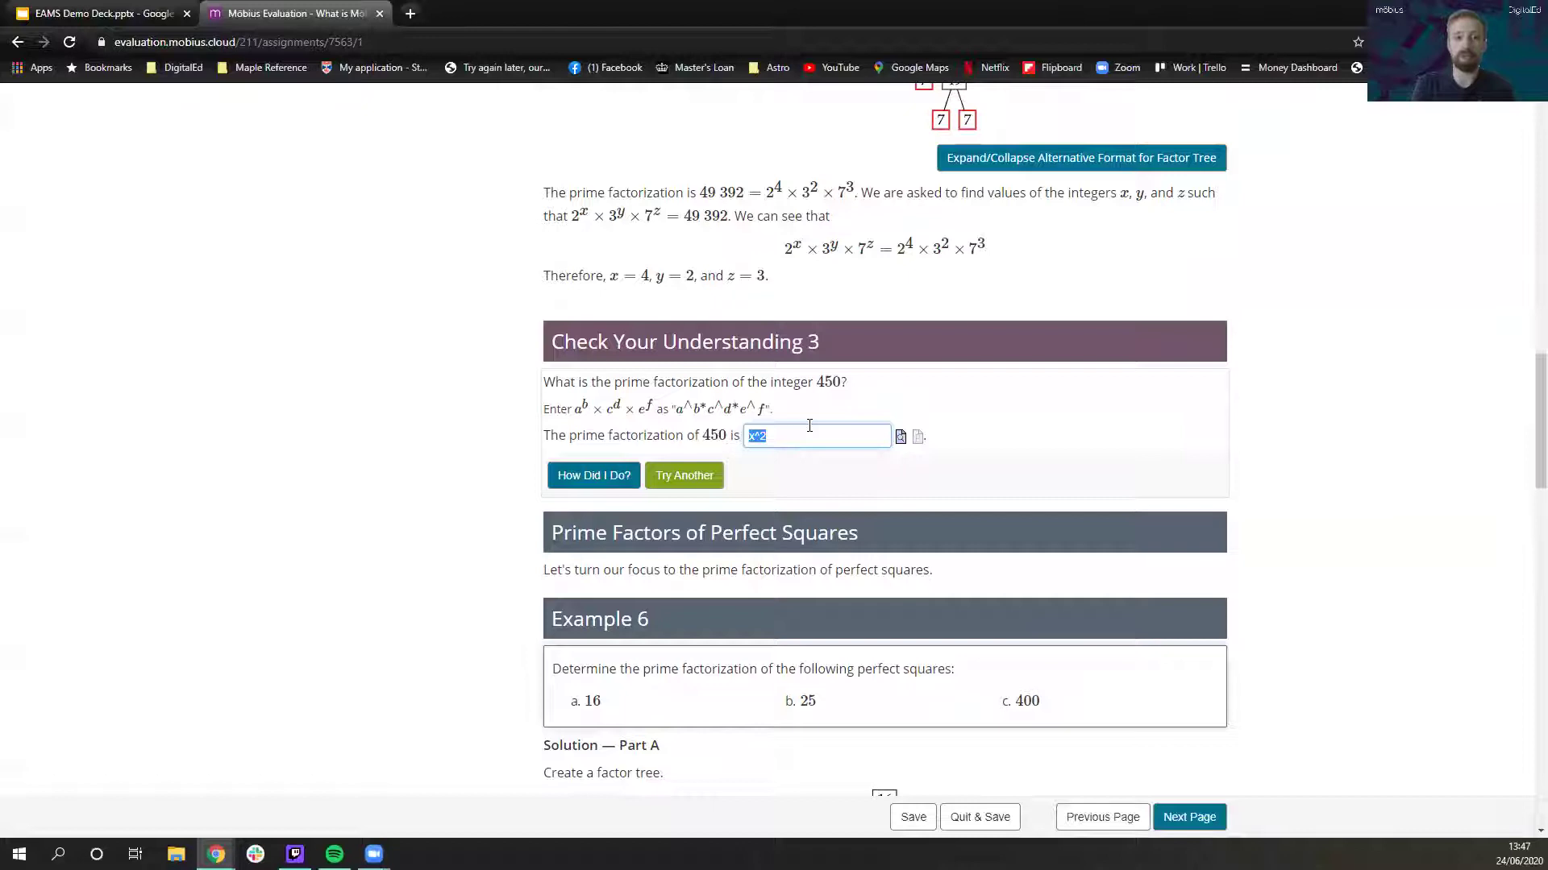
Step: Go on to the "Physics - Projectile Motion" page and open the Lab screen of the PhET simulation in Interactive Activity 4-1
{"action": "scroll", "coordinate": [809, 426], "scroll_direction": "down", "scroll_amount": 15}
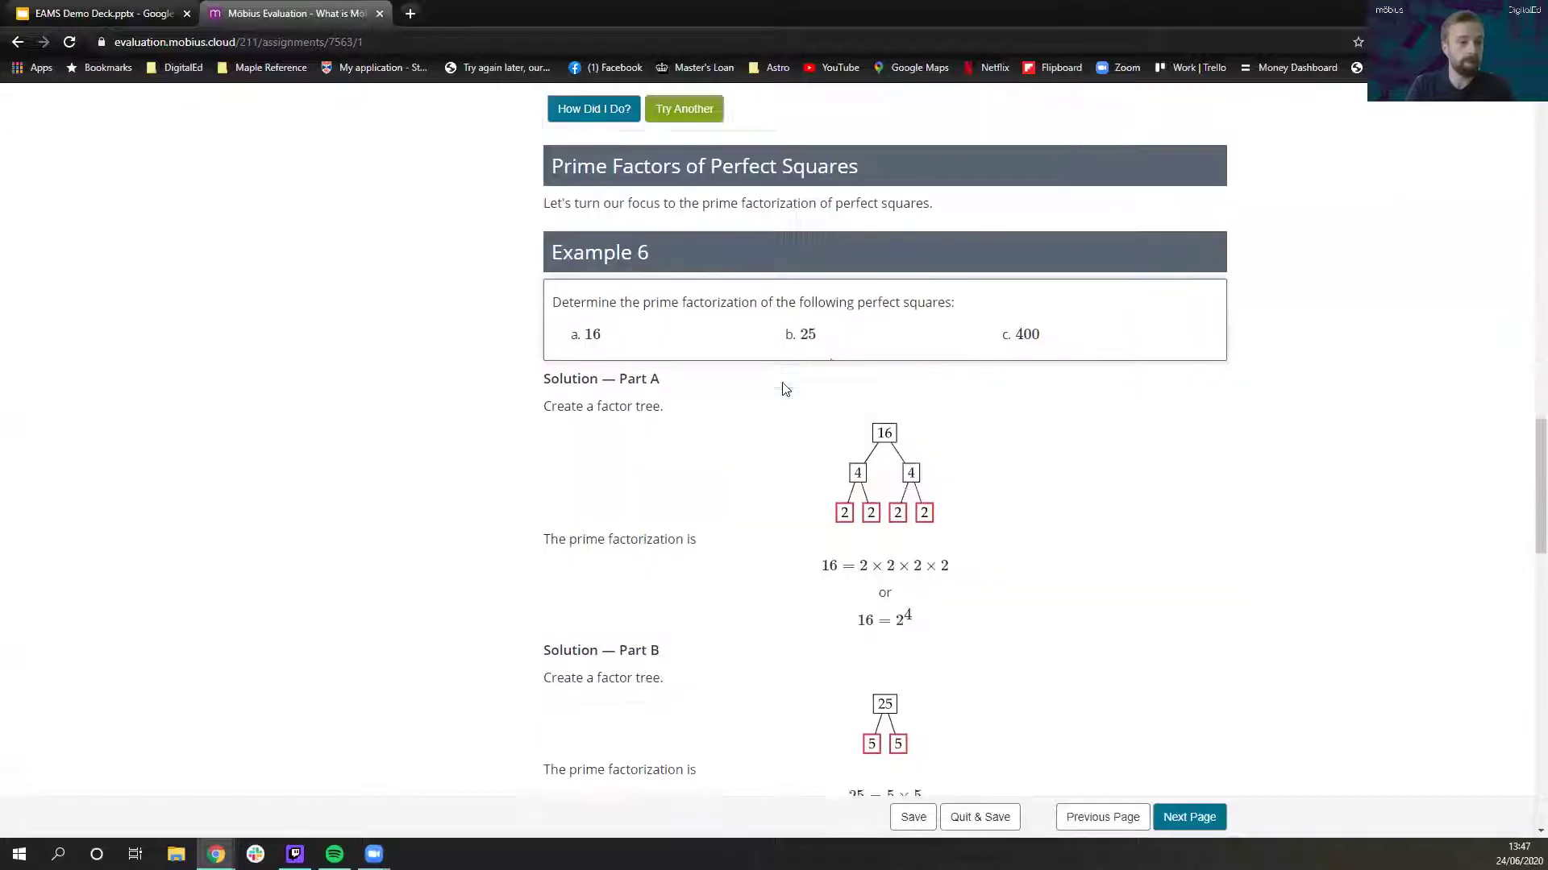
{"action": "left_click", "coordinate": [1208, 808]}
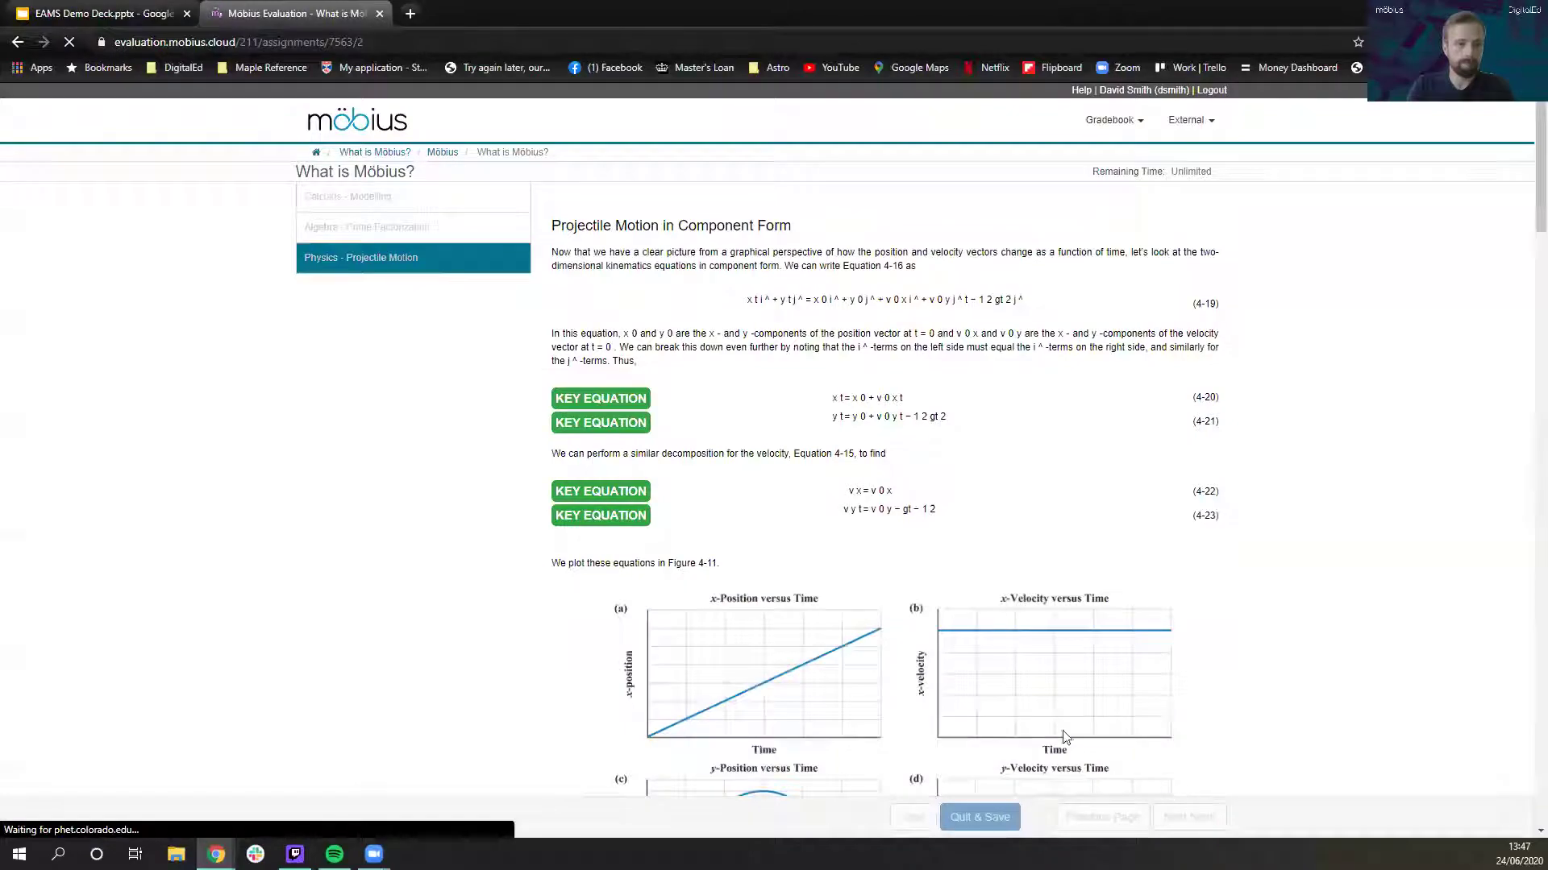
{"action": "scroll", "coordinate": [421, 282], "scroll_direction": "down", "scroll_amount": 12}
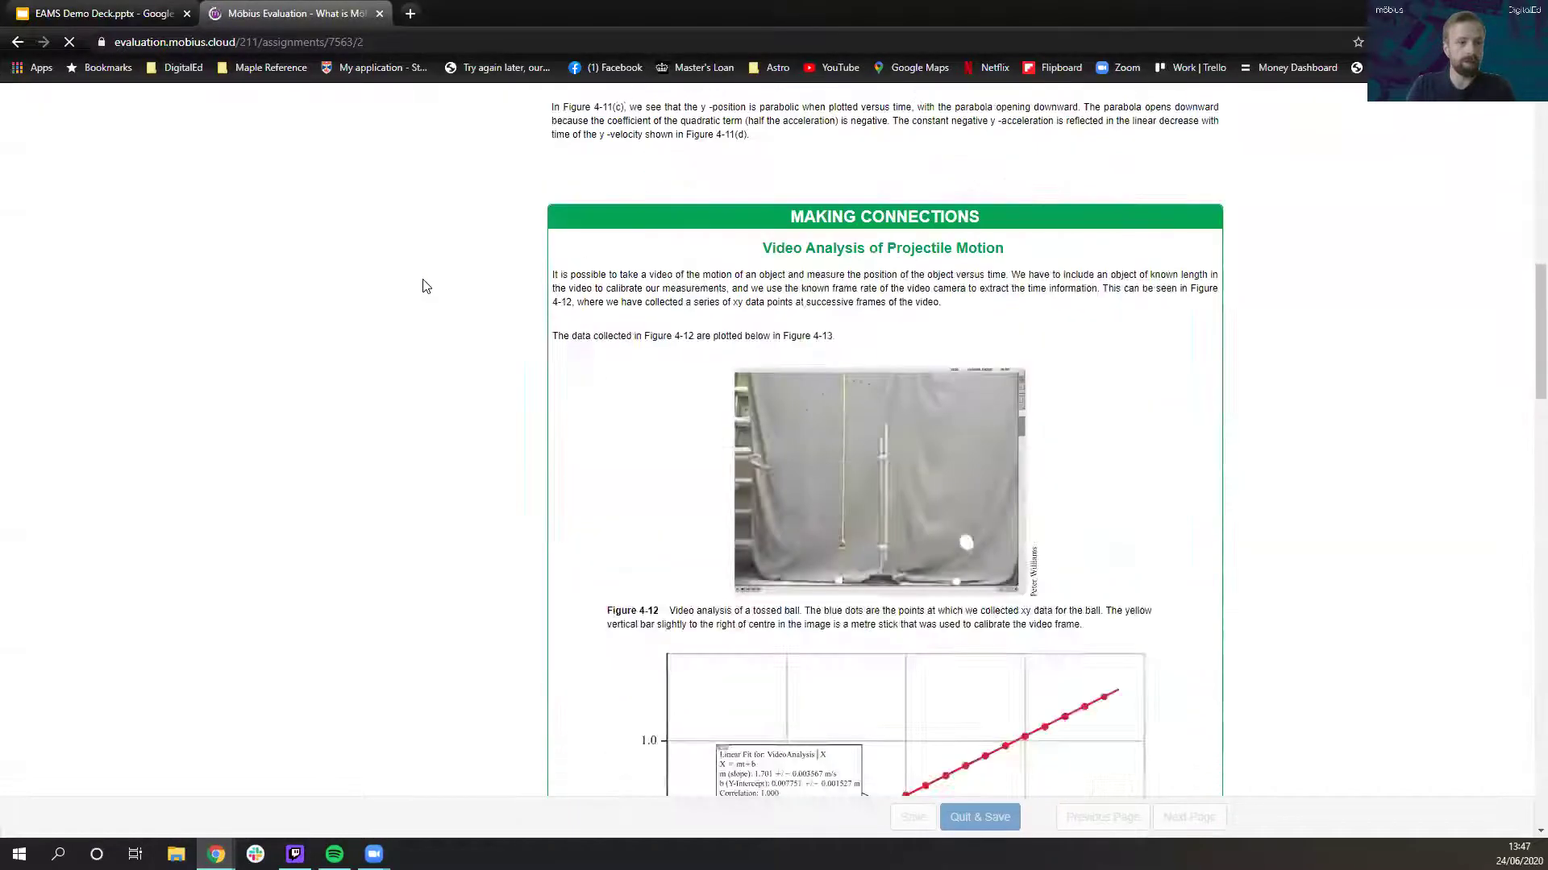
{"action": "scroll", "coordinate": [426, 287], "scroll_direction": "down", "scroll_amount": 15}
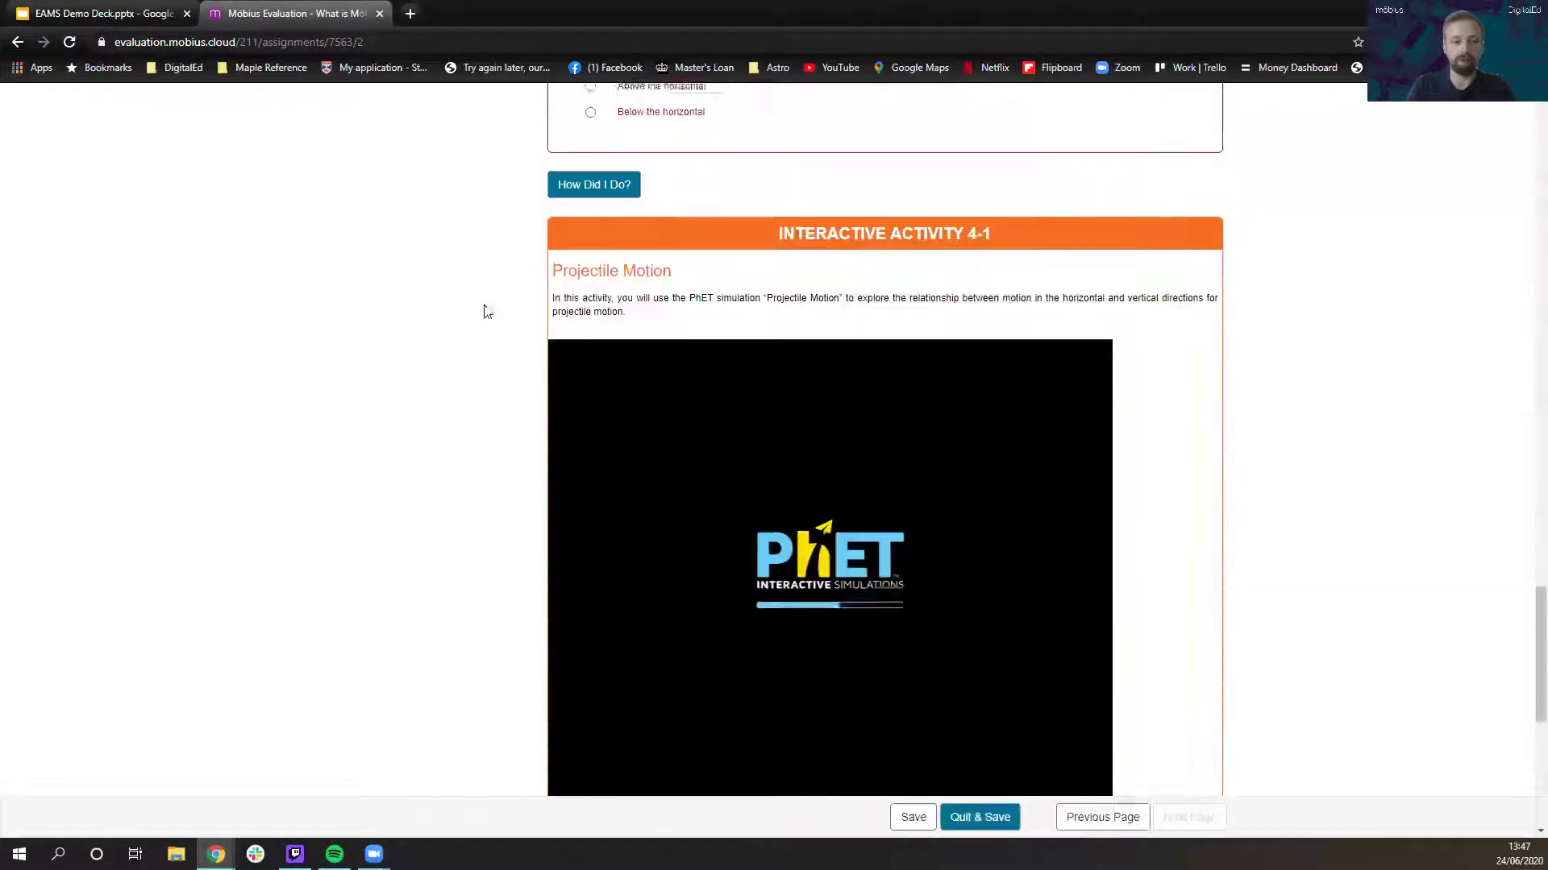
{"action": "scroll", "coordinate": [516, 314], "scroll_direction": "down", "scroll_amount": 2}
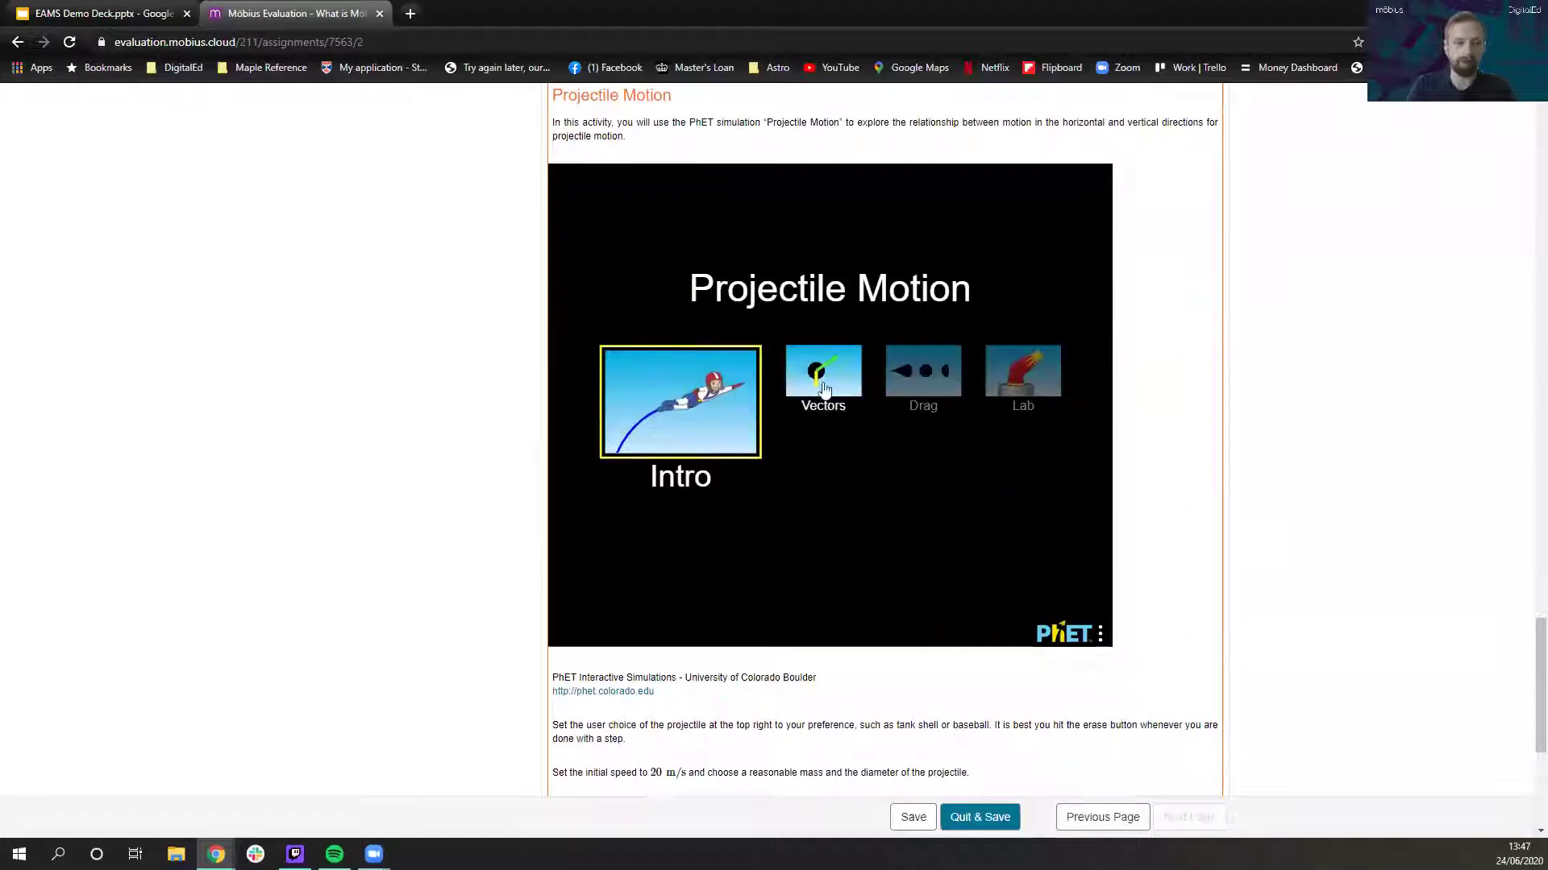
{"action": "left_click", "coordinate": [985, 378]}
{"action": "left_click", "coordinate": [954, 382]}
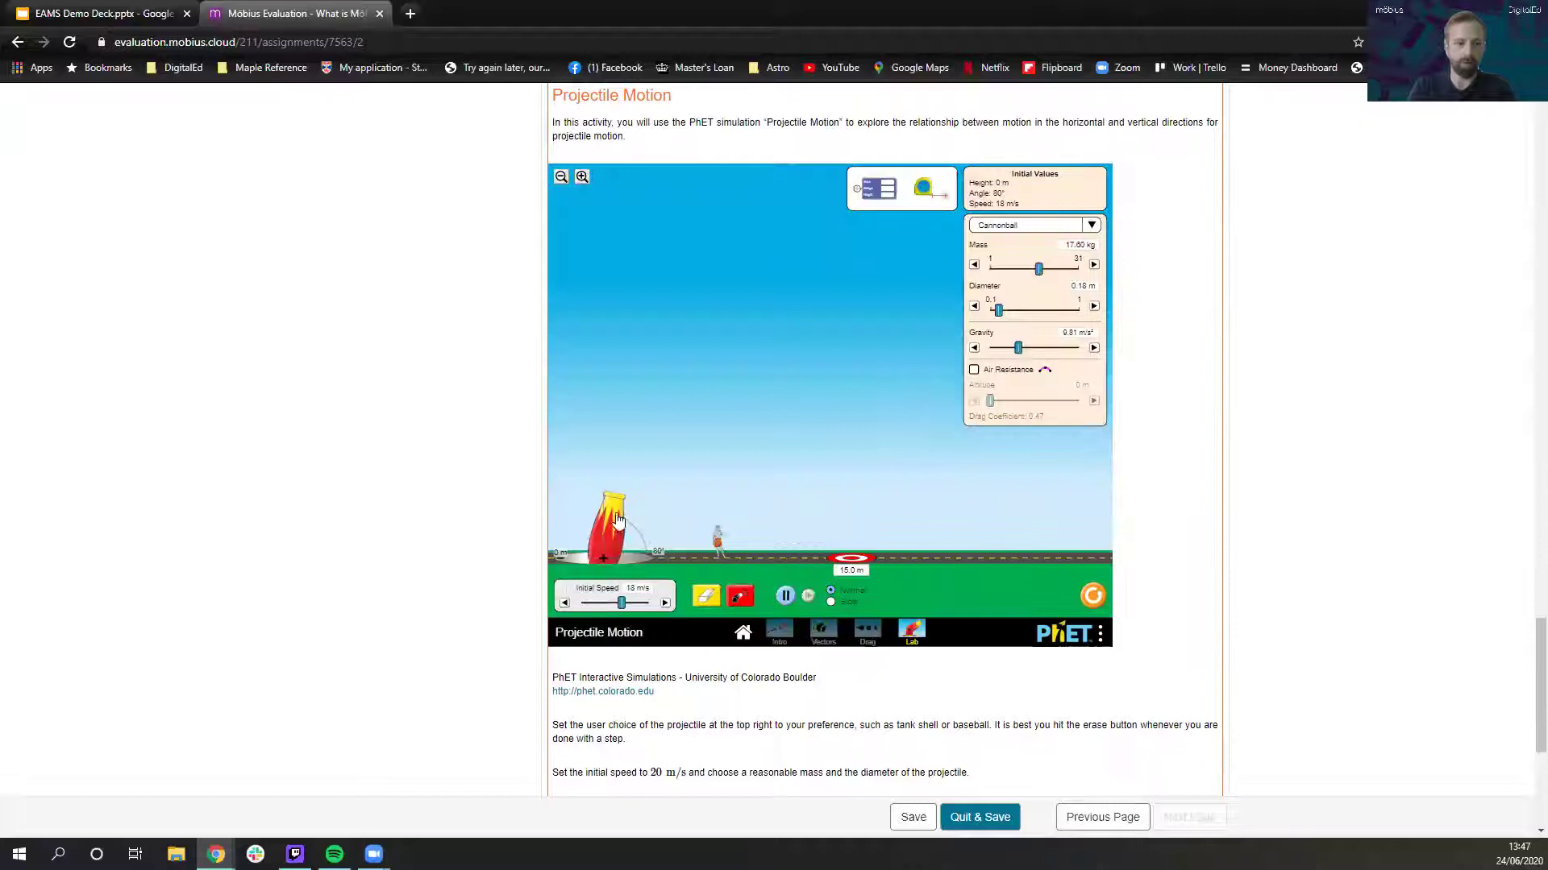
Step: Fire the cannon in the Projectile Motion lab once at a 47° angle and once at 33°
{"action": "left_click_drag", "start_coordinate": [664, 513], "coordinate": [818, 372]}
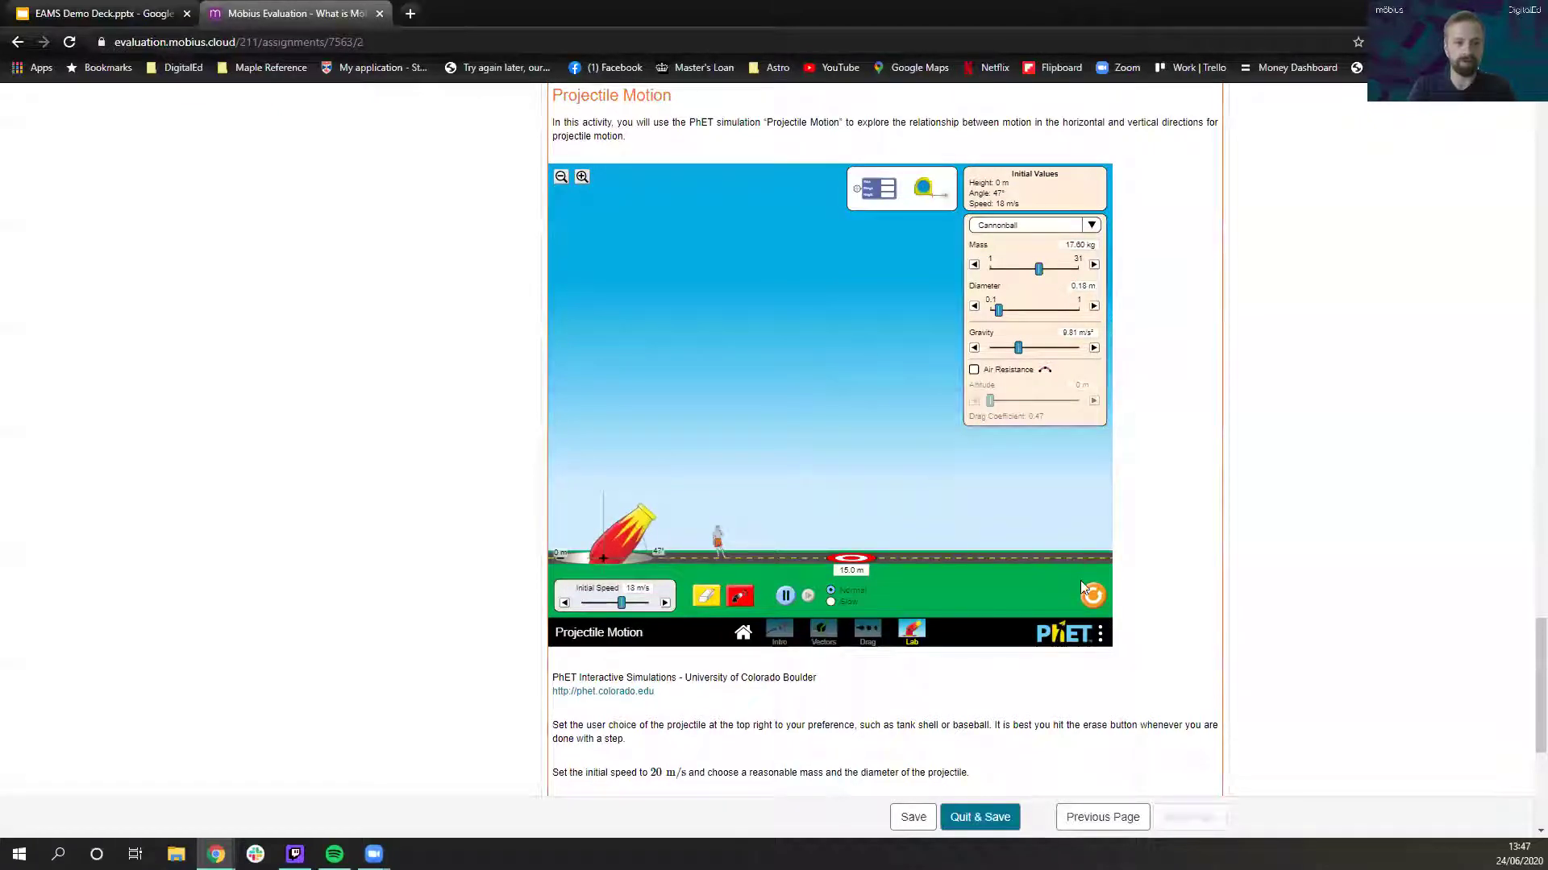
{"action": "left_click", "coordinate": [747, 598]}
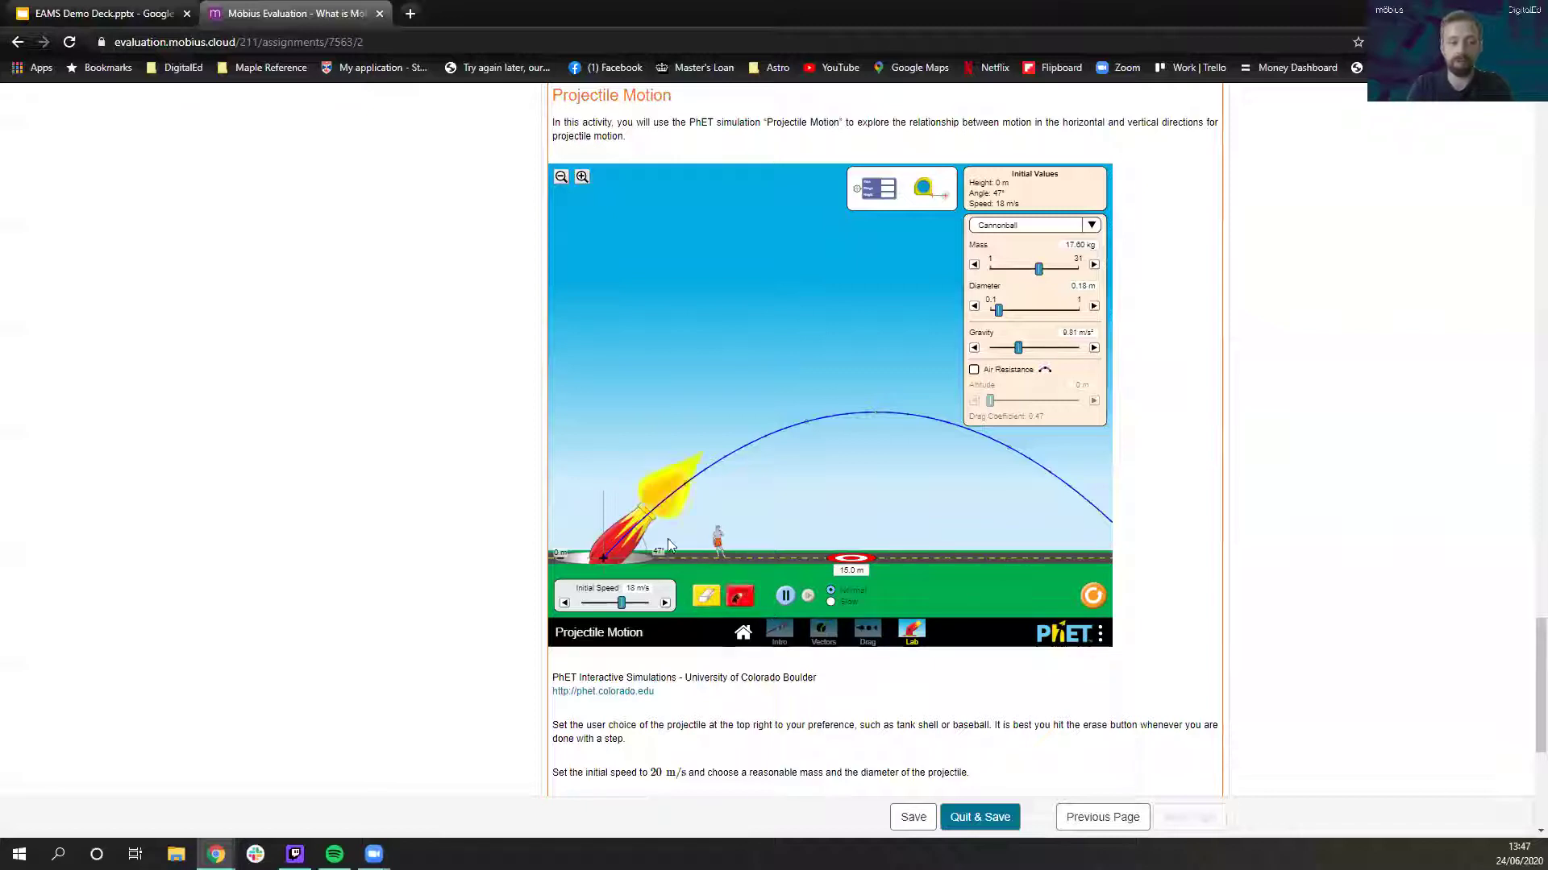
{"action": "left_click_drag", "start_coordinate": [649, 509], "coordinate": [672, 534]}
{"action": "left_click", "coordinate": [738, 595]}
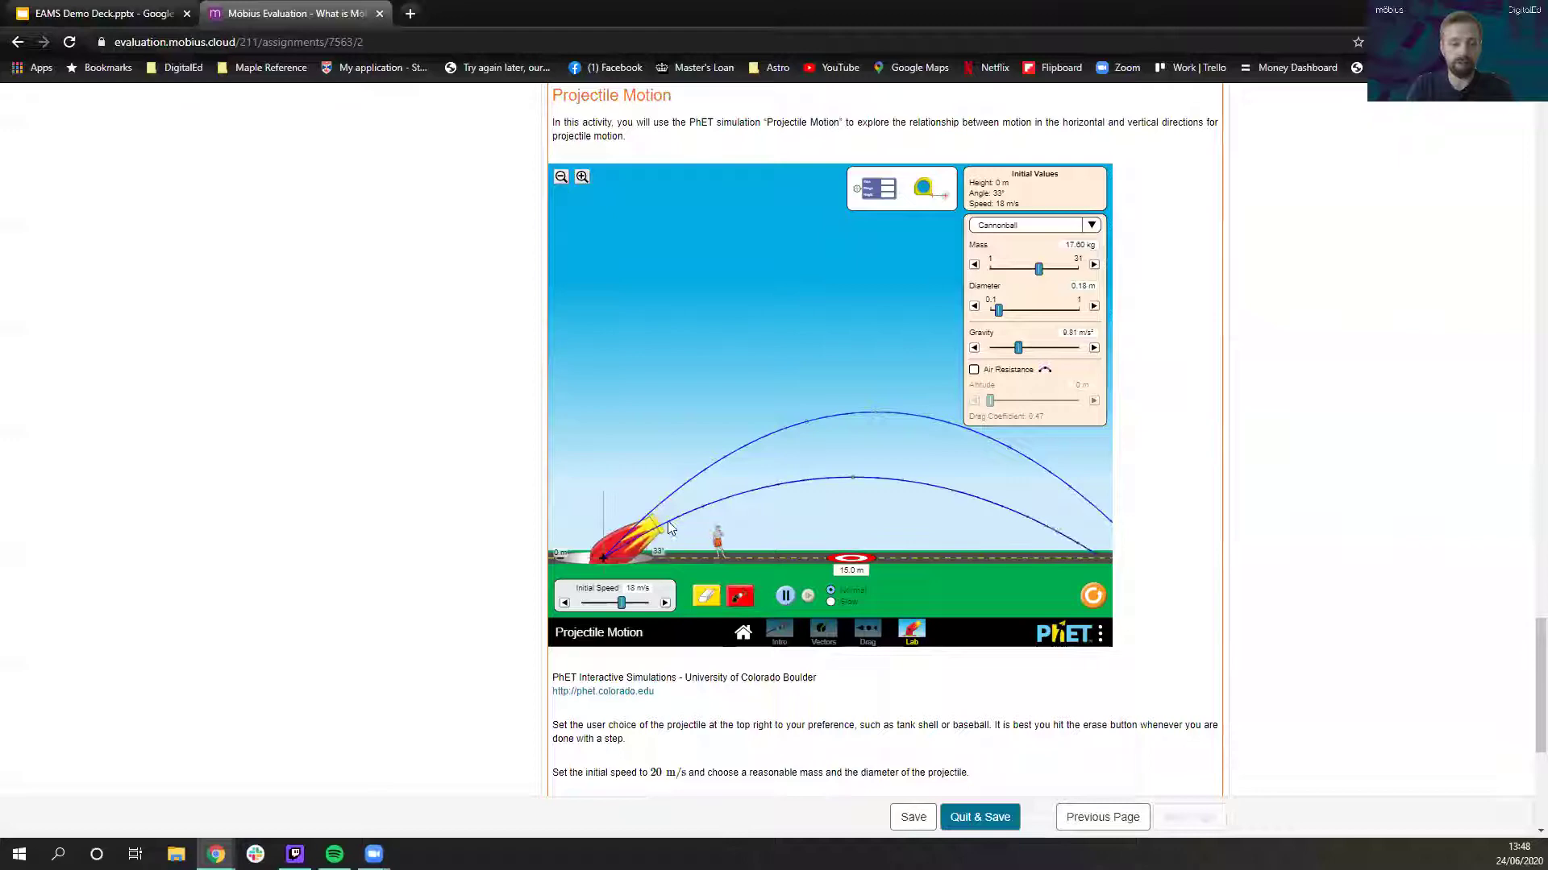
{"action": "scroll", "coordinate": [446, 417], "scroll_direction": "up", "scroll_amount": 11}
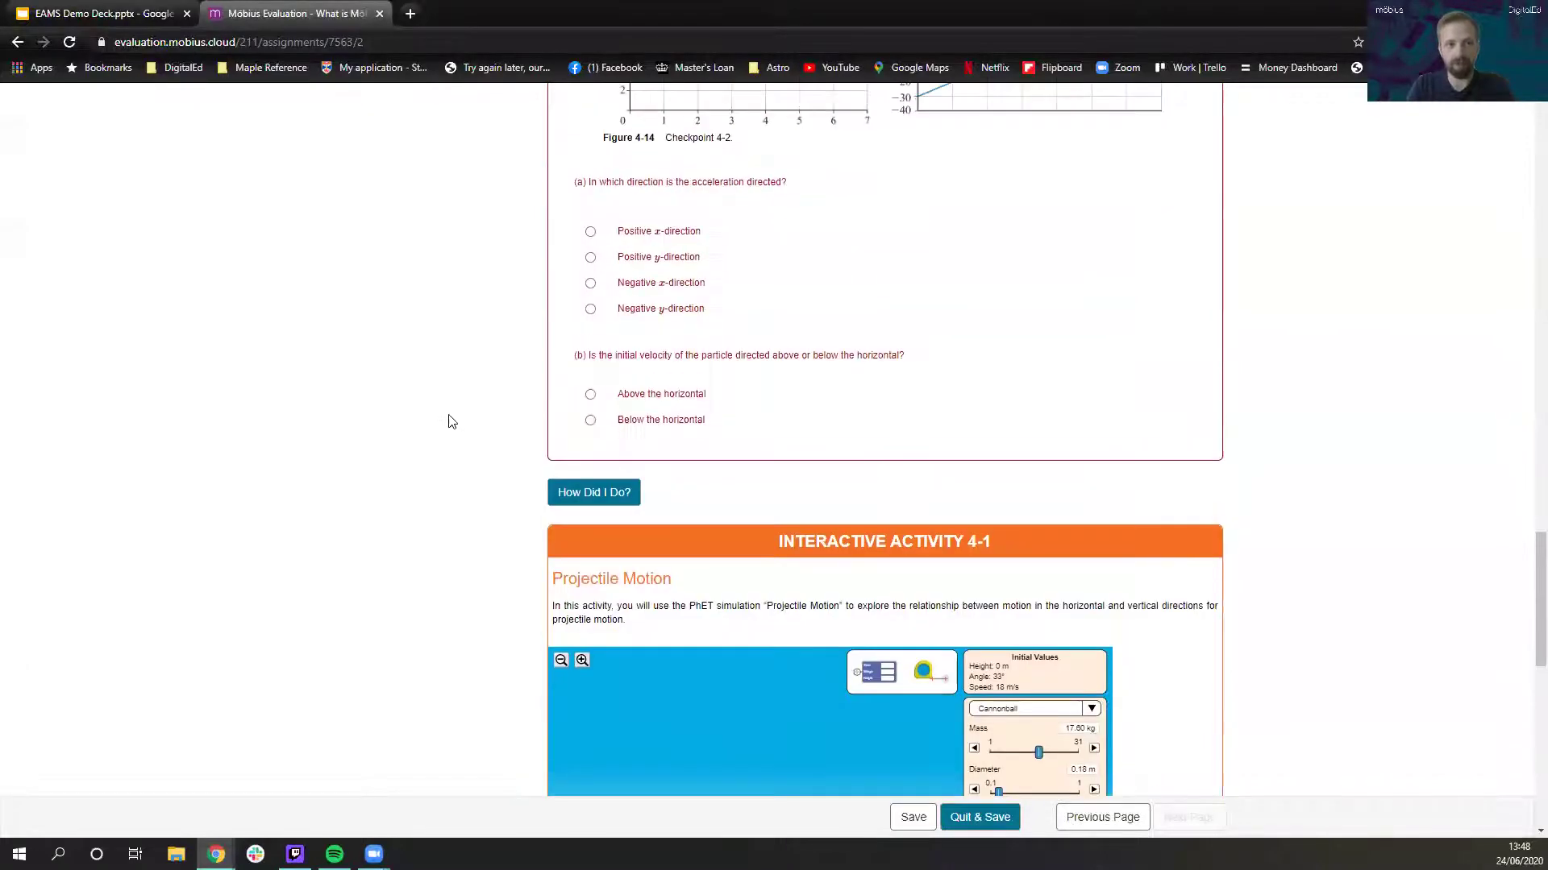
{"action": "scroll", "coordinate": [445, 412], "scroll_direction": "down", "scroll_amount": 8}
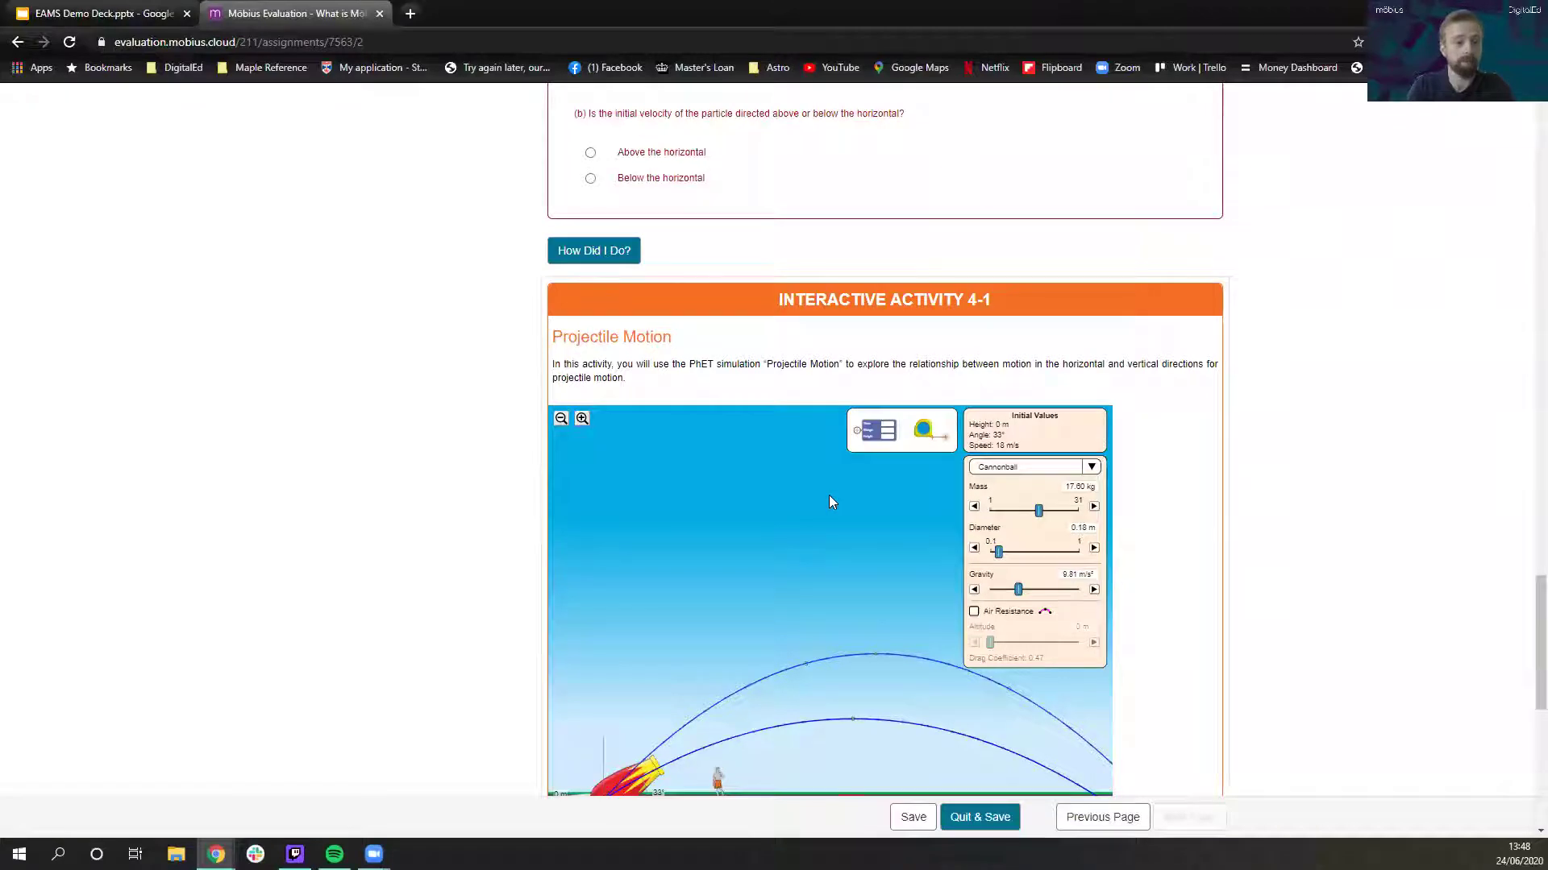
{"action": "scroll", "coordinate": [415, 570], "scroll_direction": "down", "scroll_amount": 3}
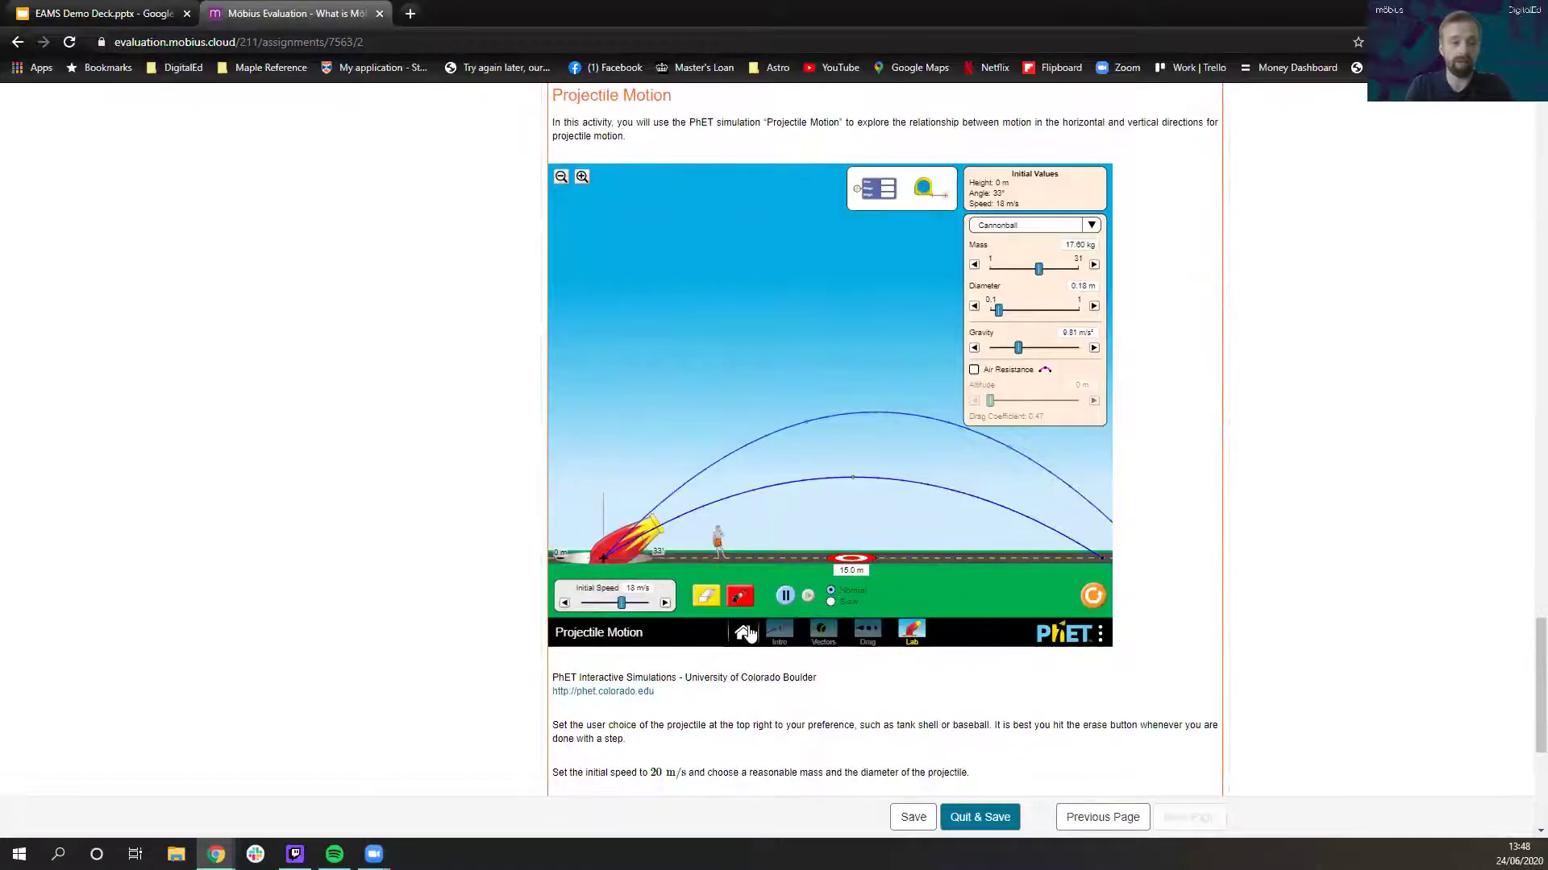
Step: Fire the cannon once more at its current angle, raise it to about 65° and fire again
{"action": "left_click", "coordinate": [740, 600]}
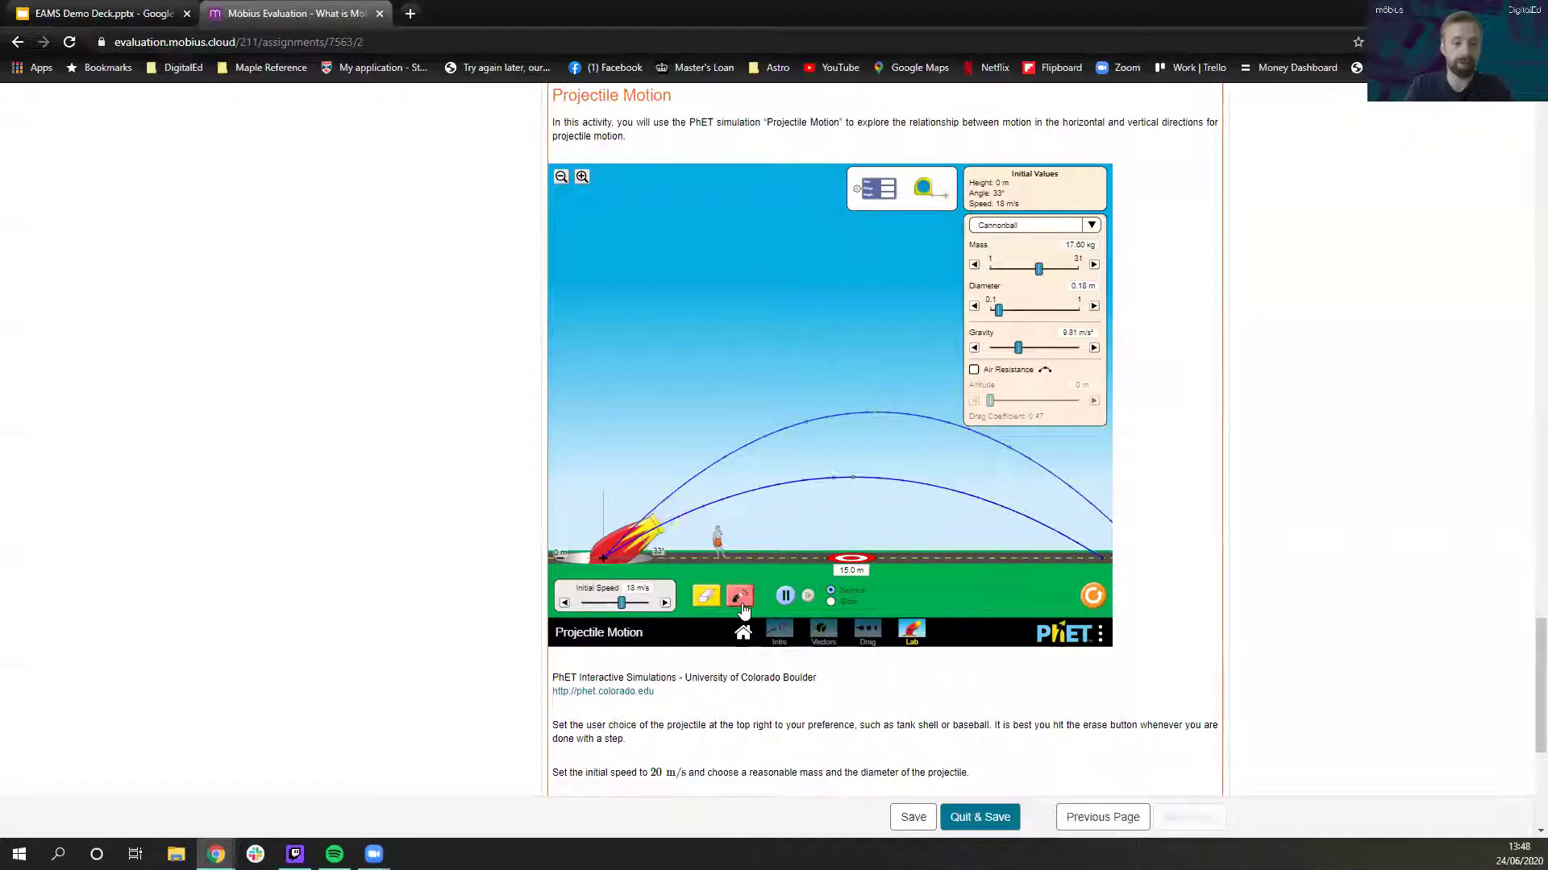
{"action": "left_click_drag", "start_coordinate": [633, 540], "coordinate": [632, 498]}
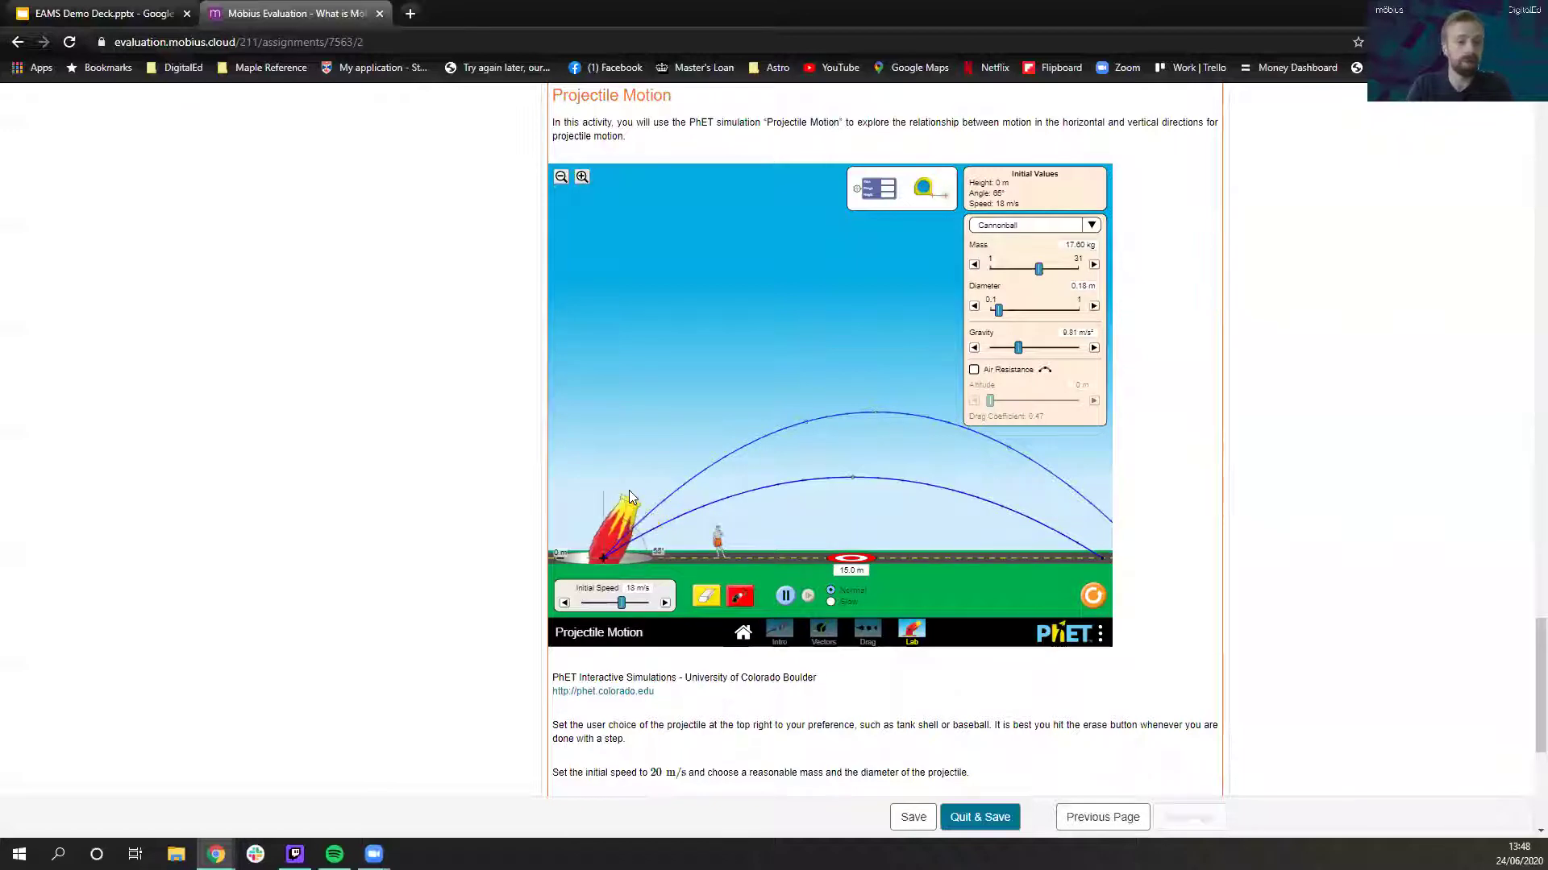
{"action": "left_click", "coordinate": [738, 598]}
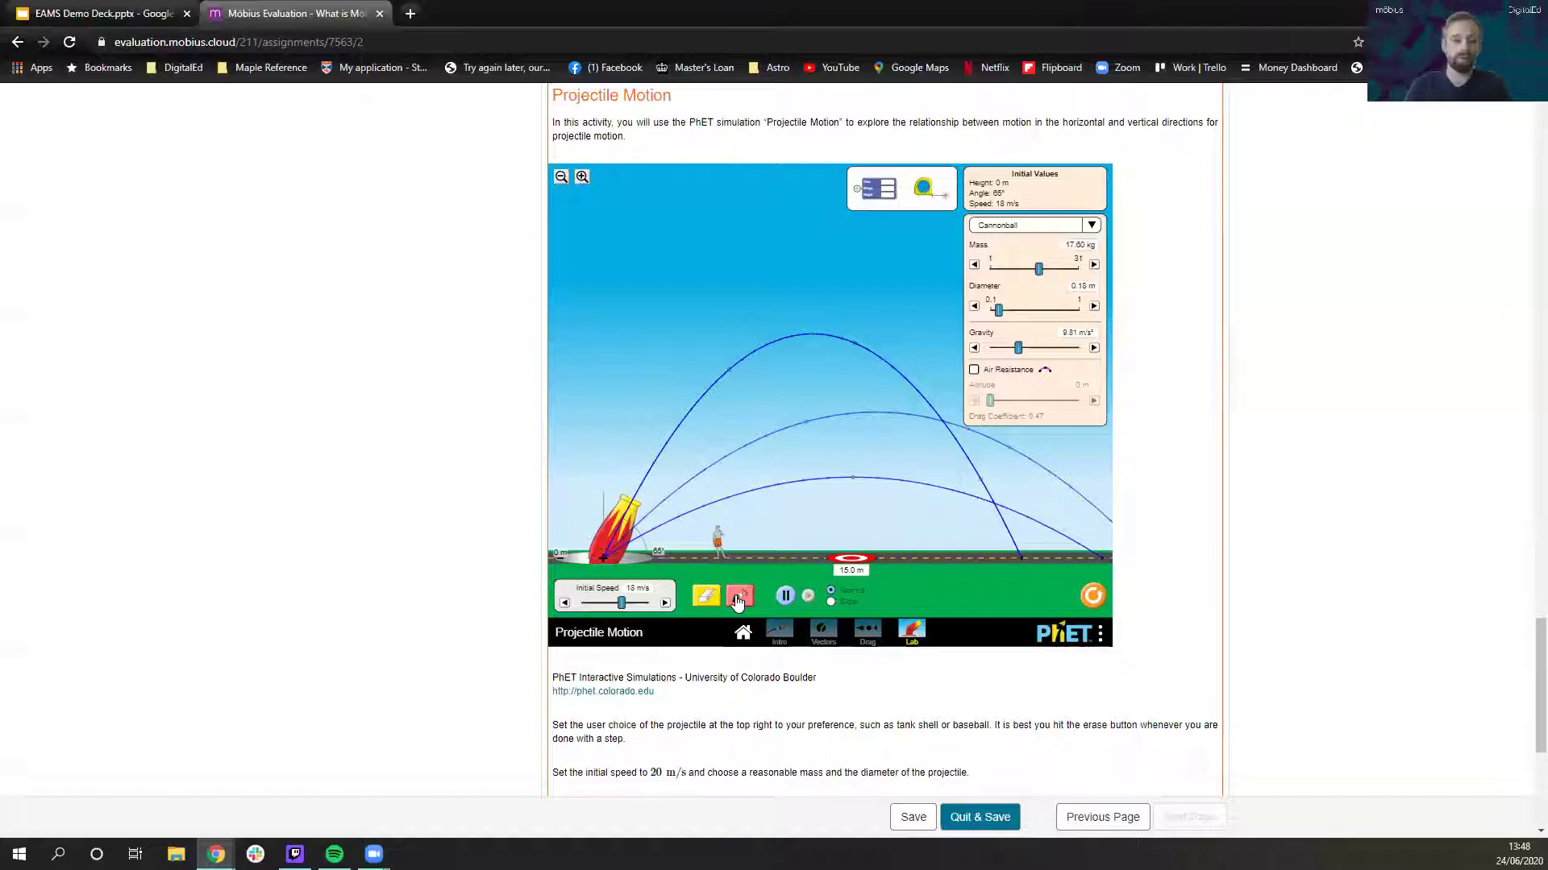
Step: Return to the What is Möbius? class homepage and open the "Questions by Type" lesson from the Mobius Questions Type unit
{"action": "scroll", "coordinate": [315, 334], "scroll_direction": "up", "scroll_amount": 18}
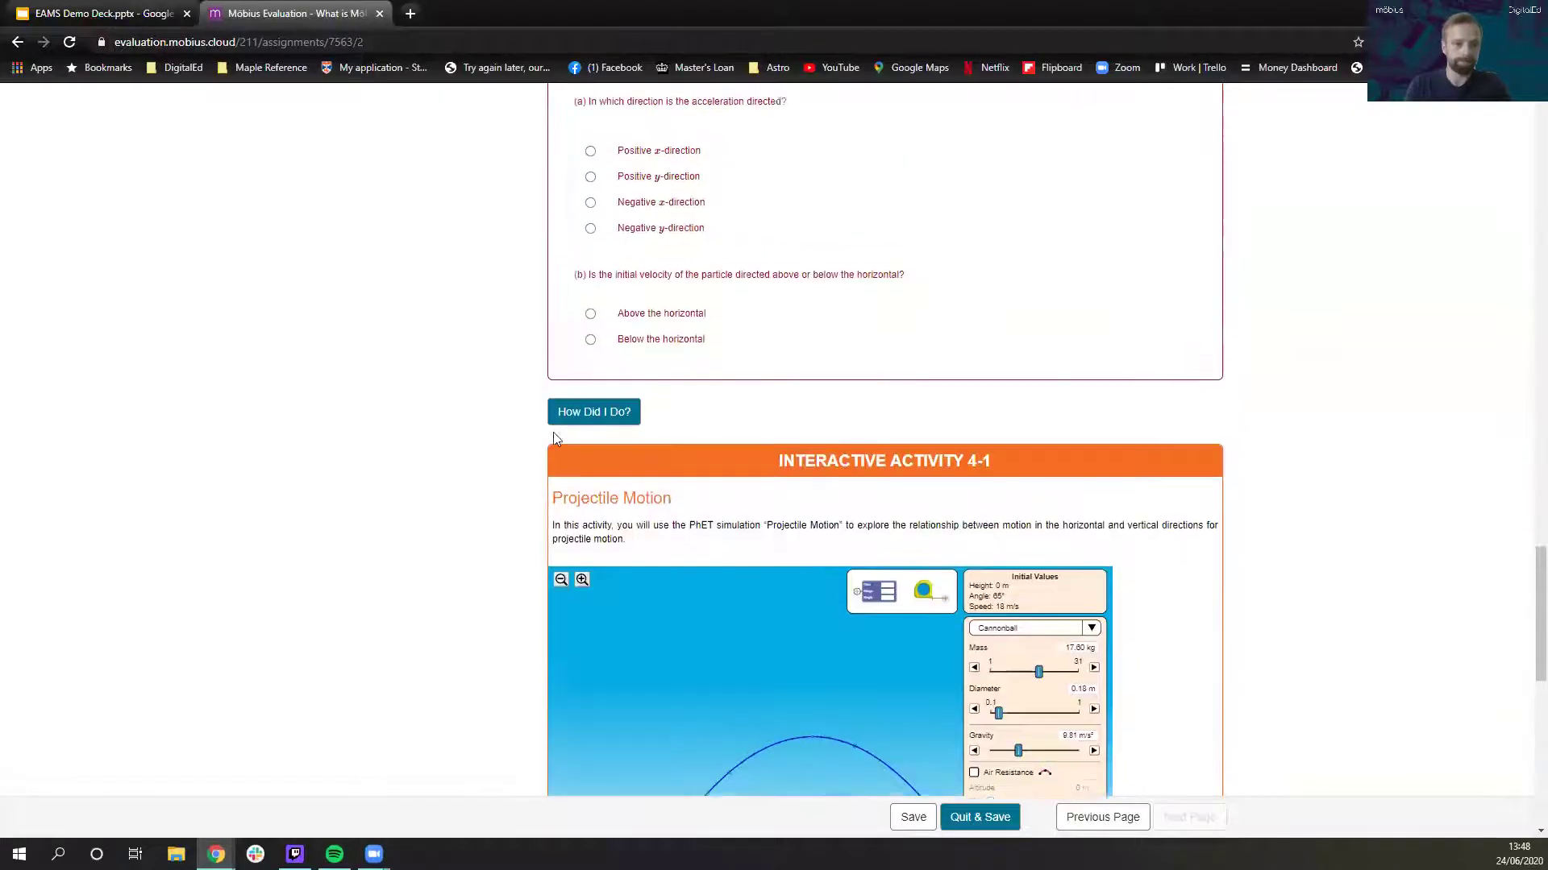
{"action": "scroll", "coordinate": [884, 435], "scroll_direction": "up", "scroll_amount": 1}
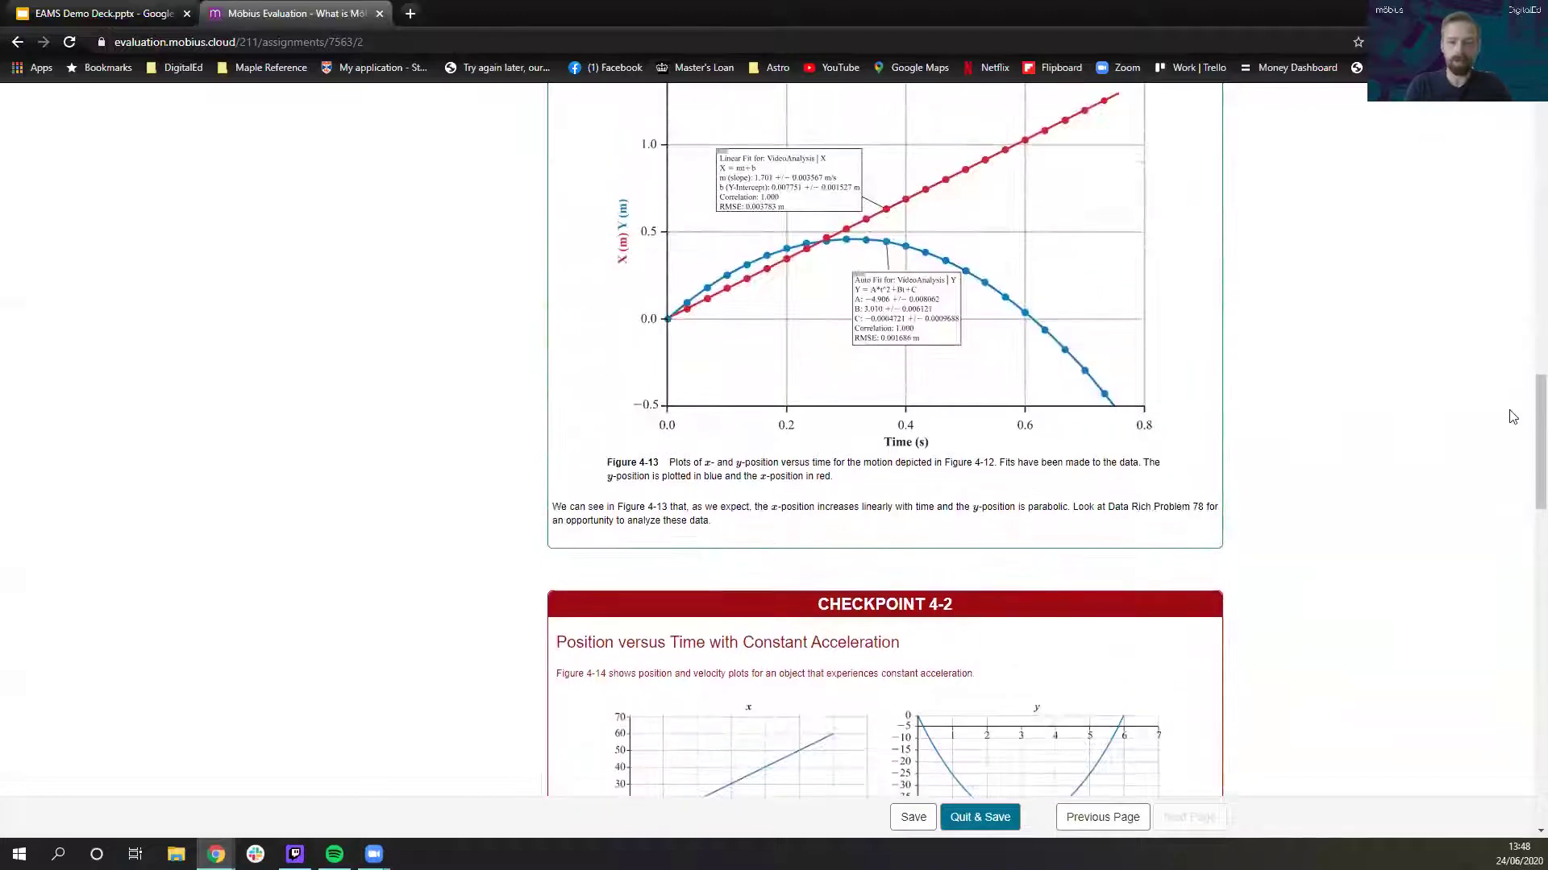
{"action": "left_click_drag", "start_coordinate": [1540, 417], "coordinate": [1540, 112]}
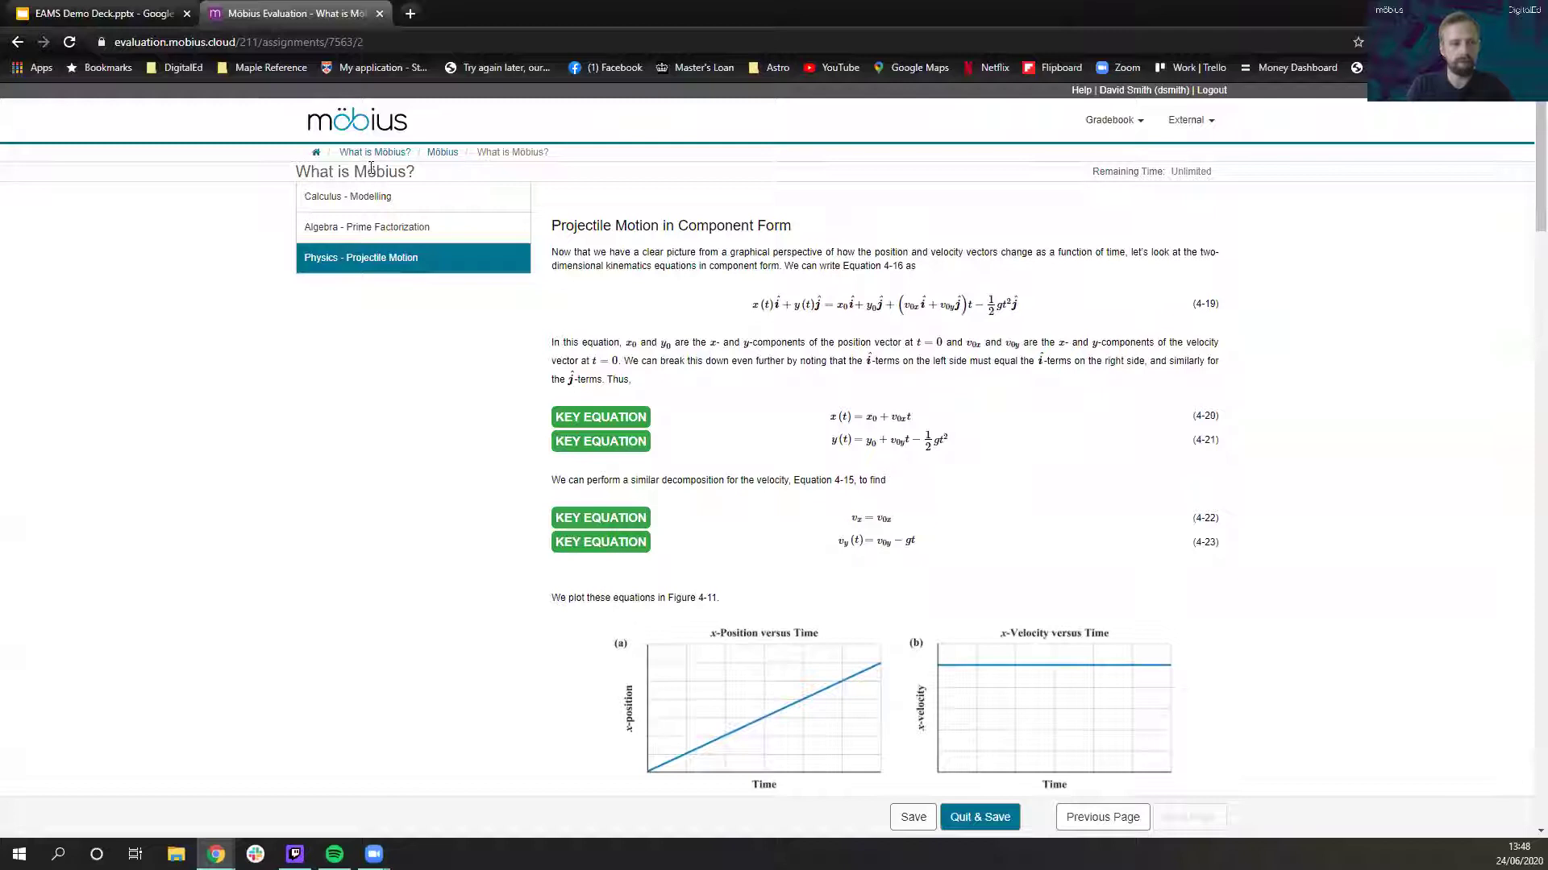
{"action": "left_click_drag", "start_coordinate": [304, 197], "coordinate": [342, 248]}
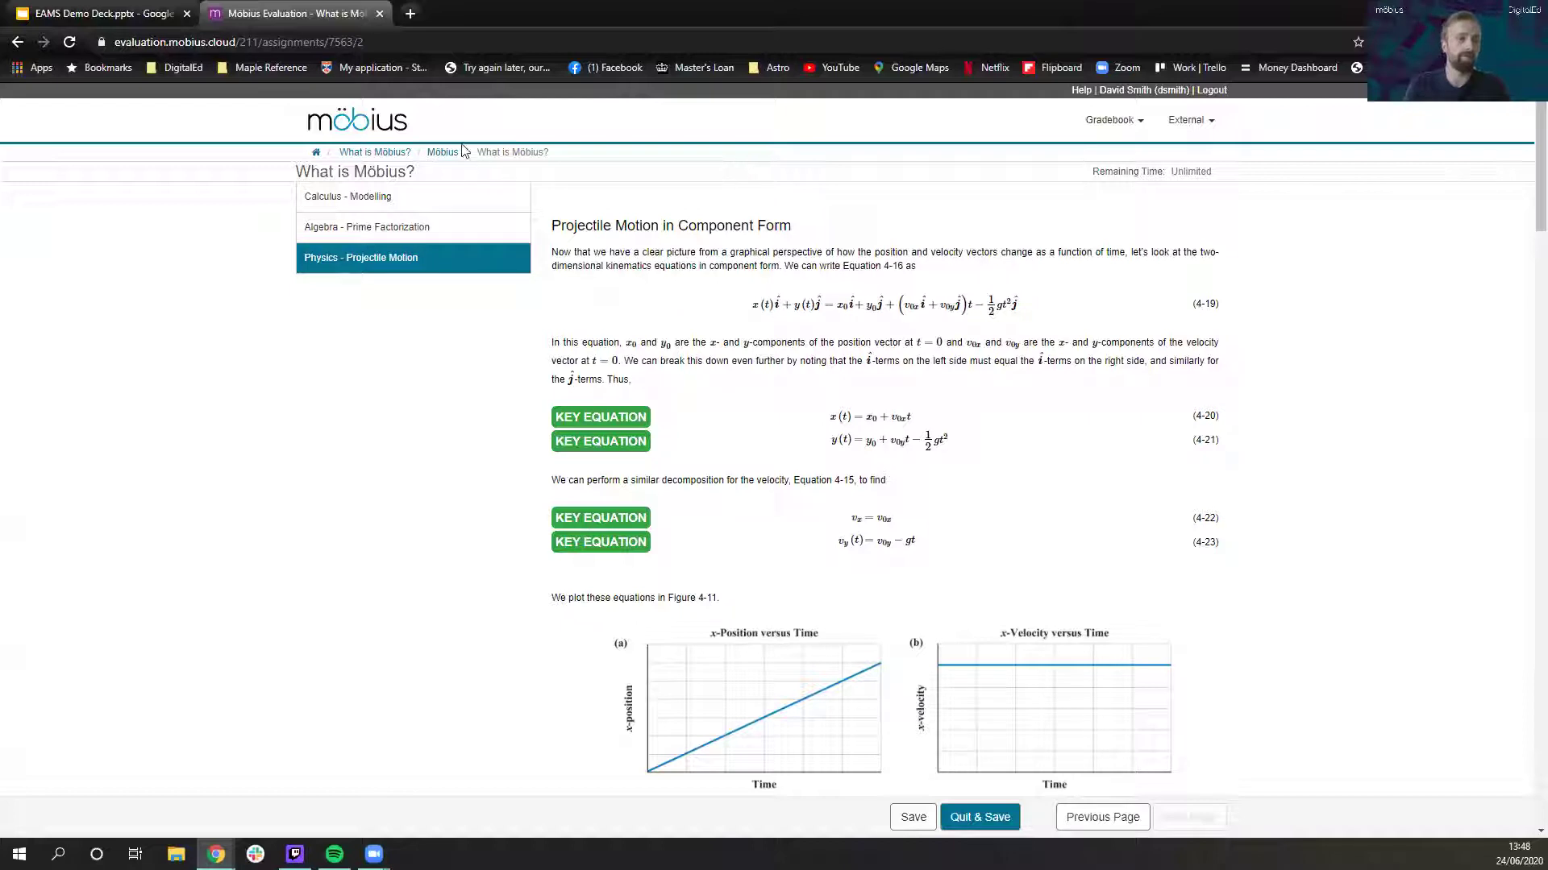
{"action": "left_click", "coordinate": [395, 157]}
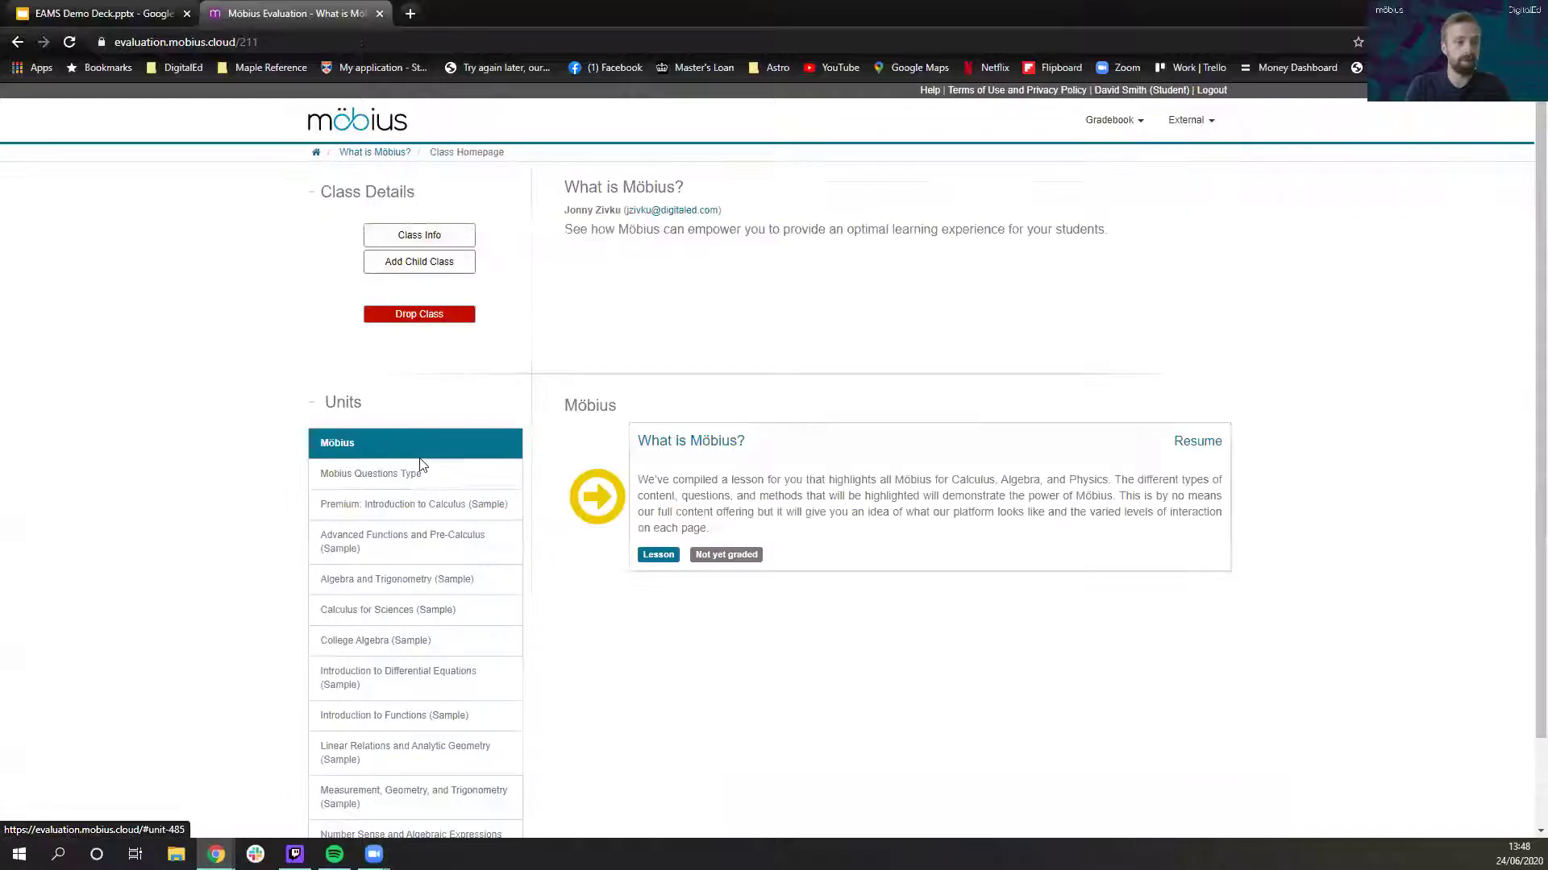
{"action": "left_click", "coordinate": [419, 480]}
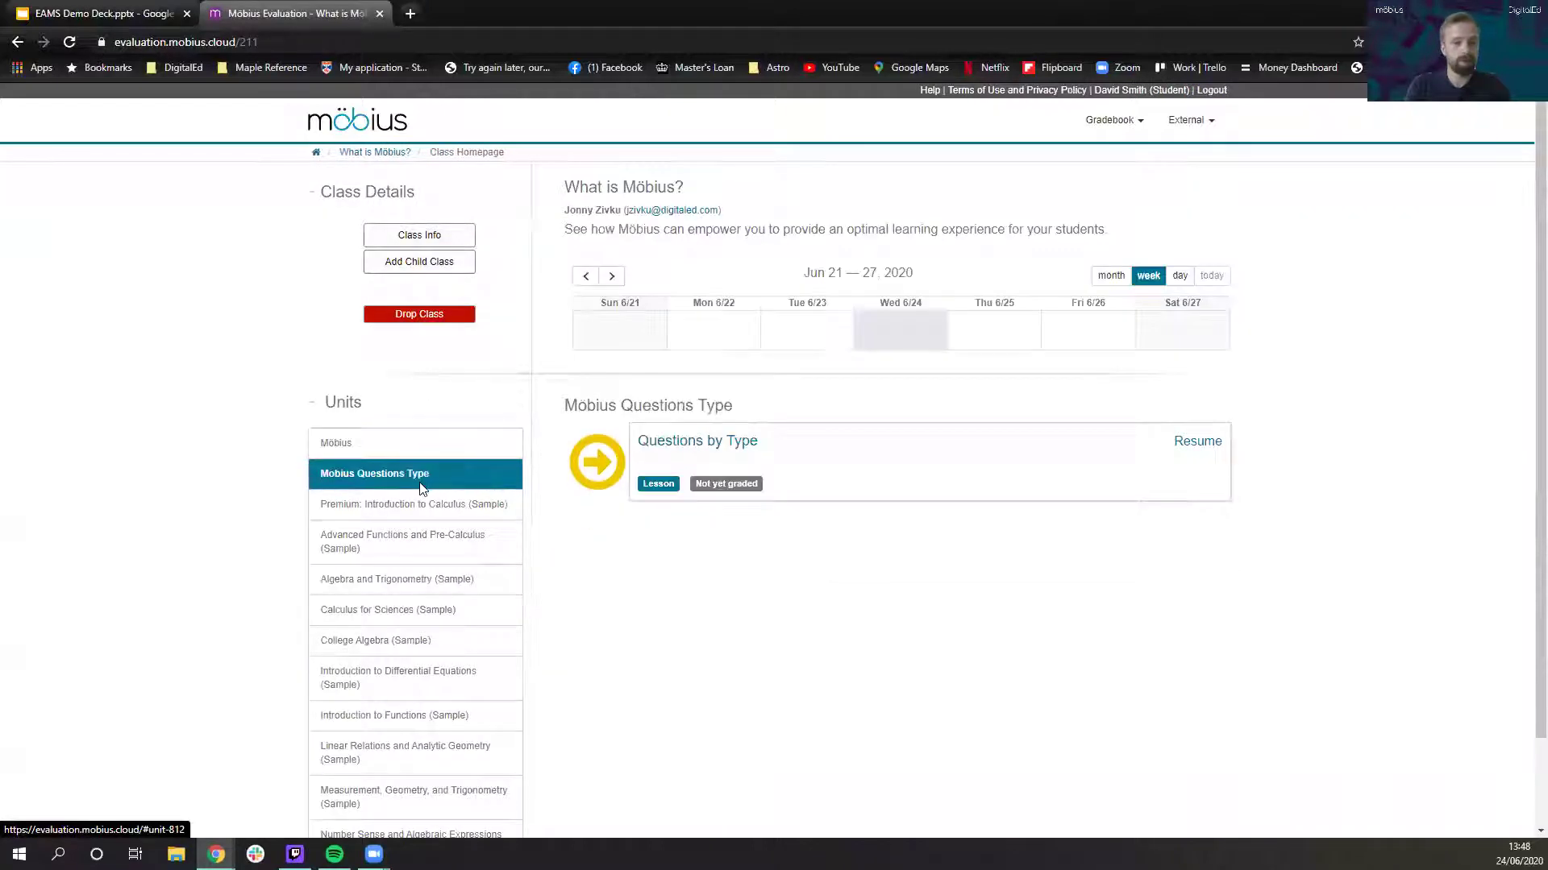
{"action": "left_click", "coordinate": [693, 445]}
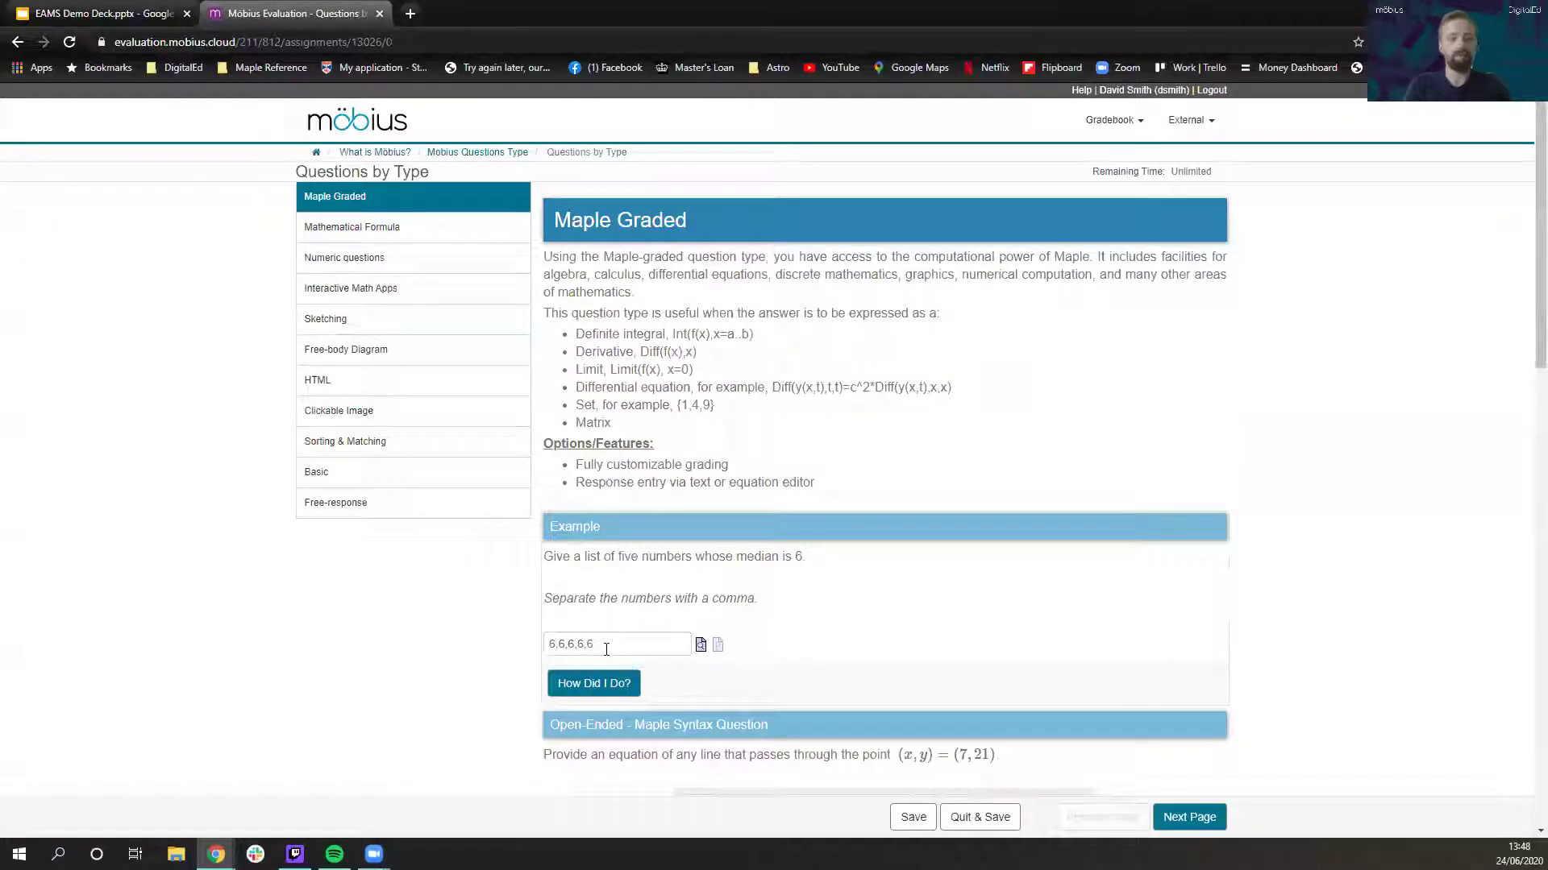
Step: Replace the answer to the median example with 6,6,6,6,6 and have it graded
{"action": "left_click_drag", "start_coordinate": [628, 645], "coordinate": [435, 615]}
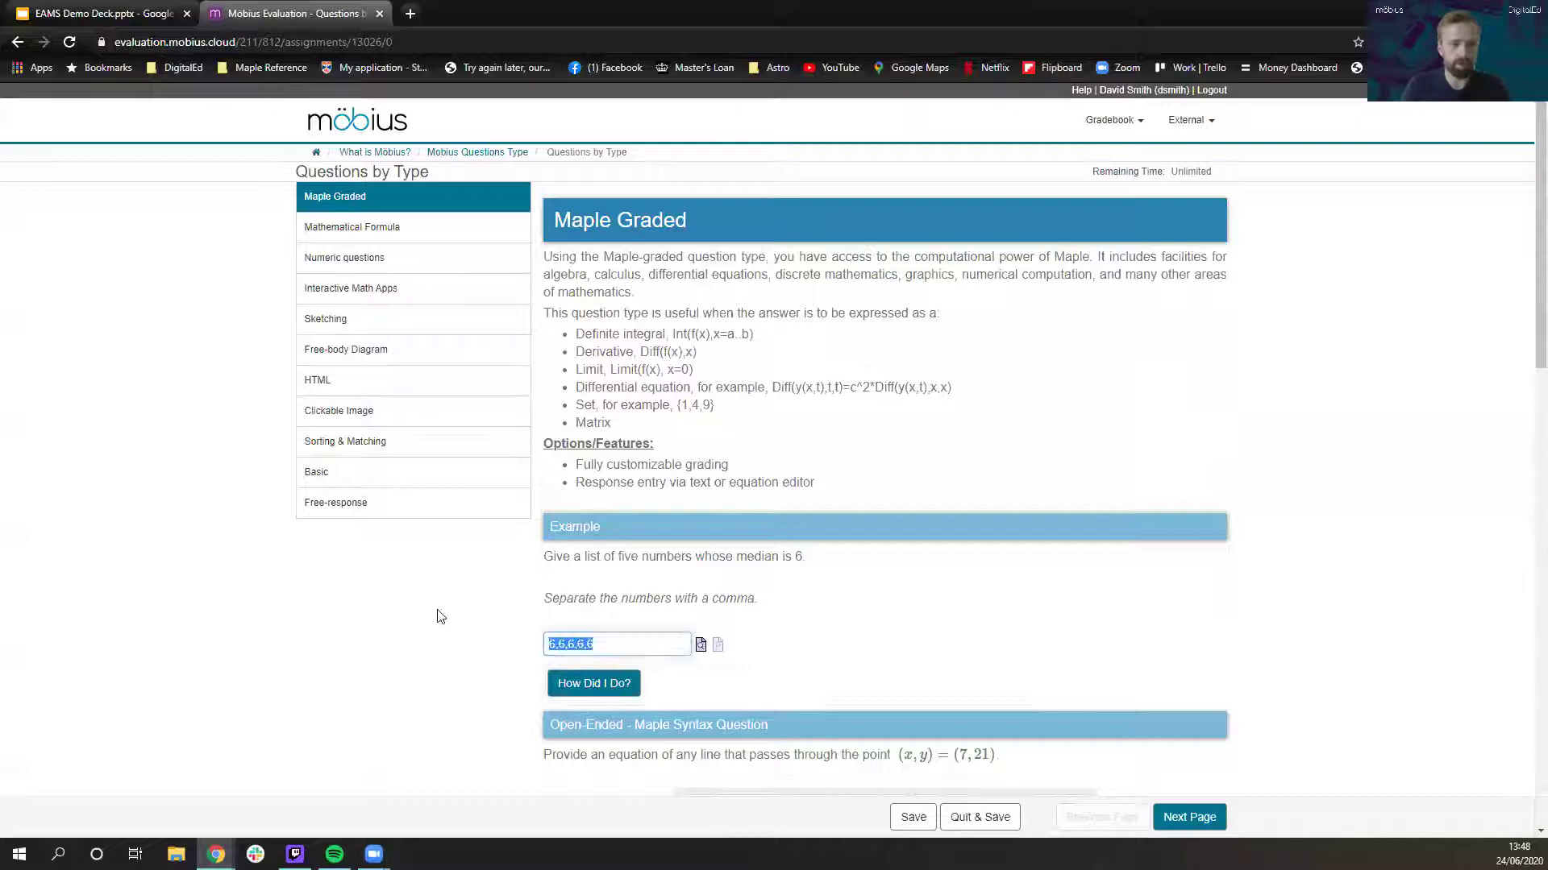
{"action": "key", "text": "BackSpace"}
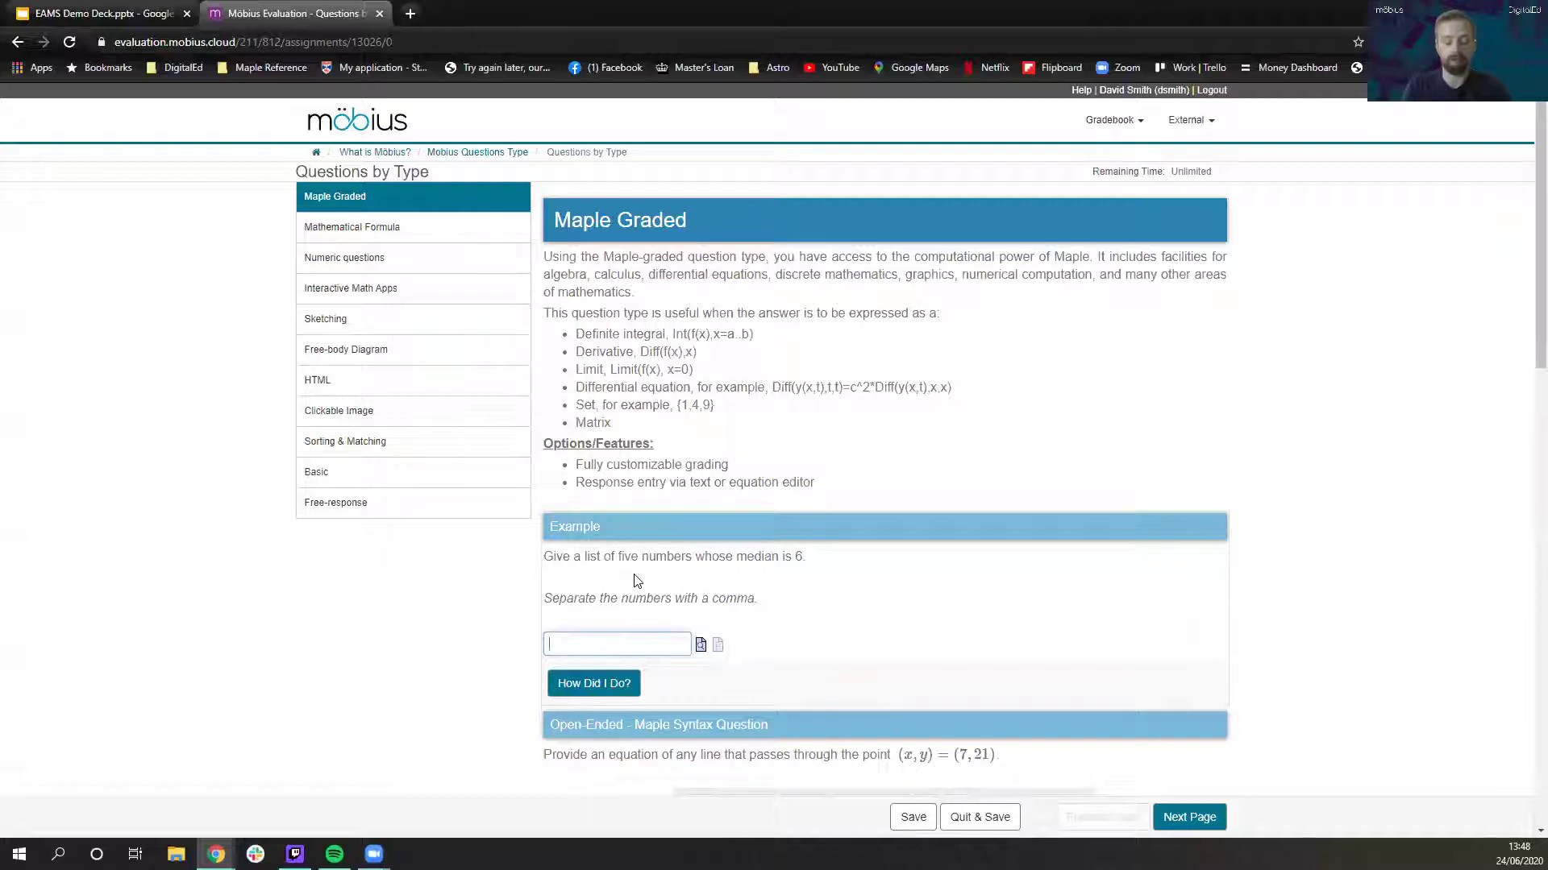
{"action": "scroll", "coordinate": [688, 544], "scroll_direction": "down", "scroll_amount": 1}
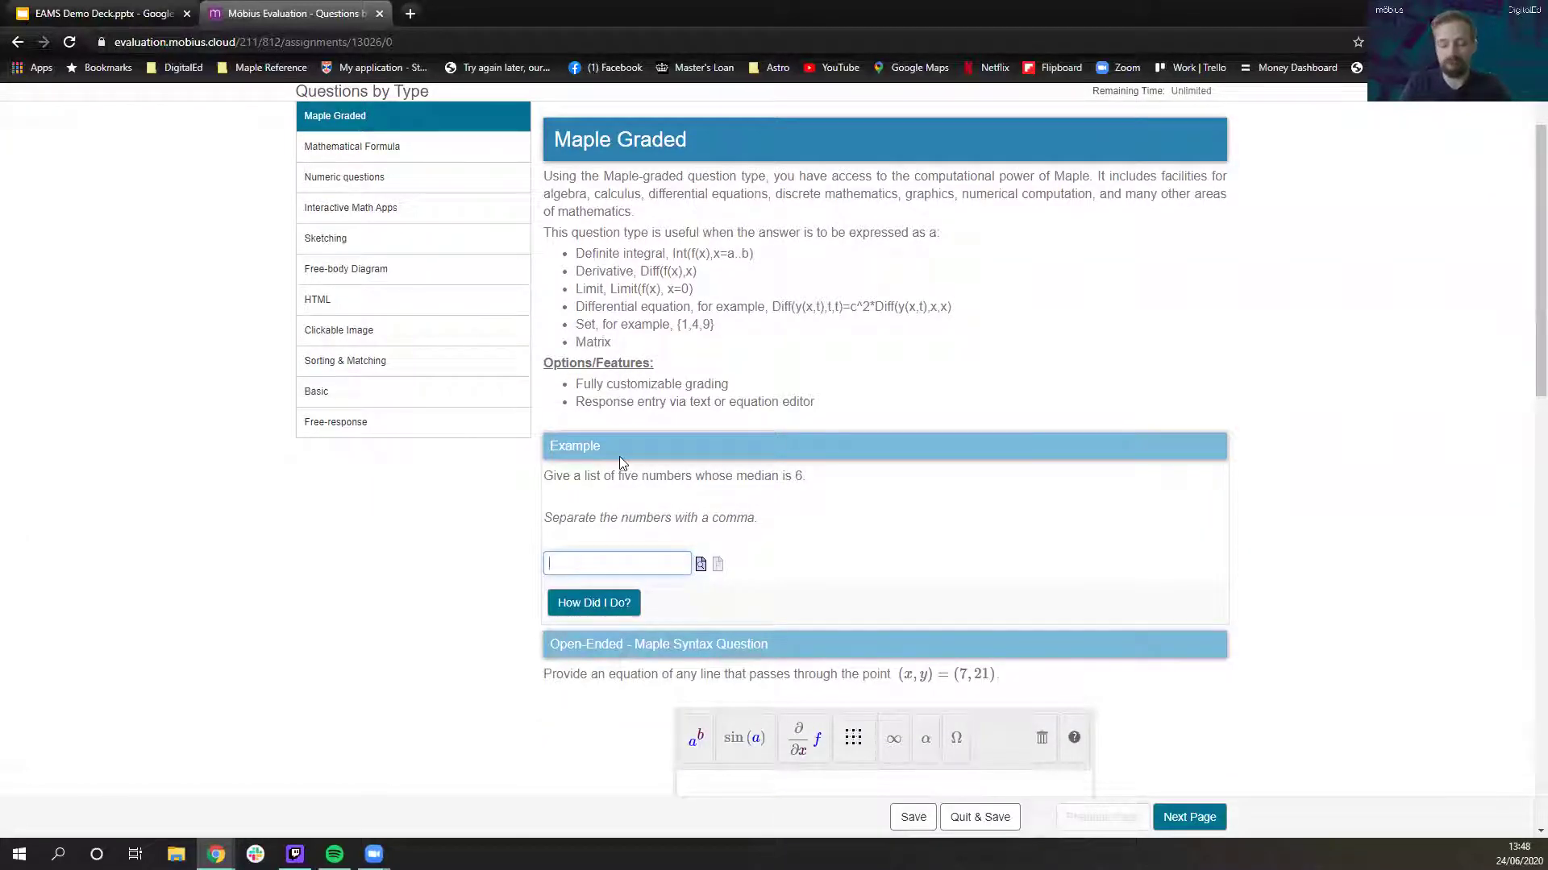
{"action": "type", "text": "6,6,6,6,"}
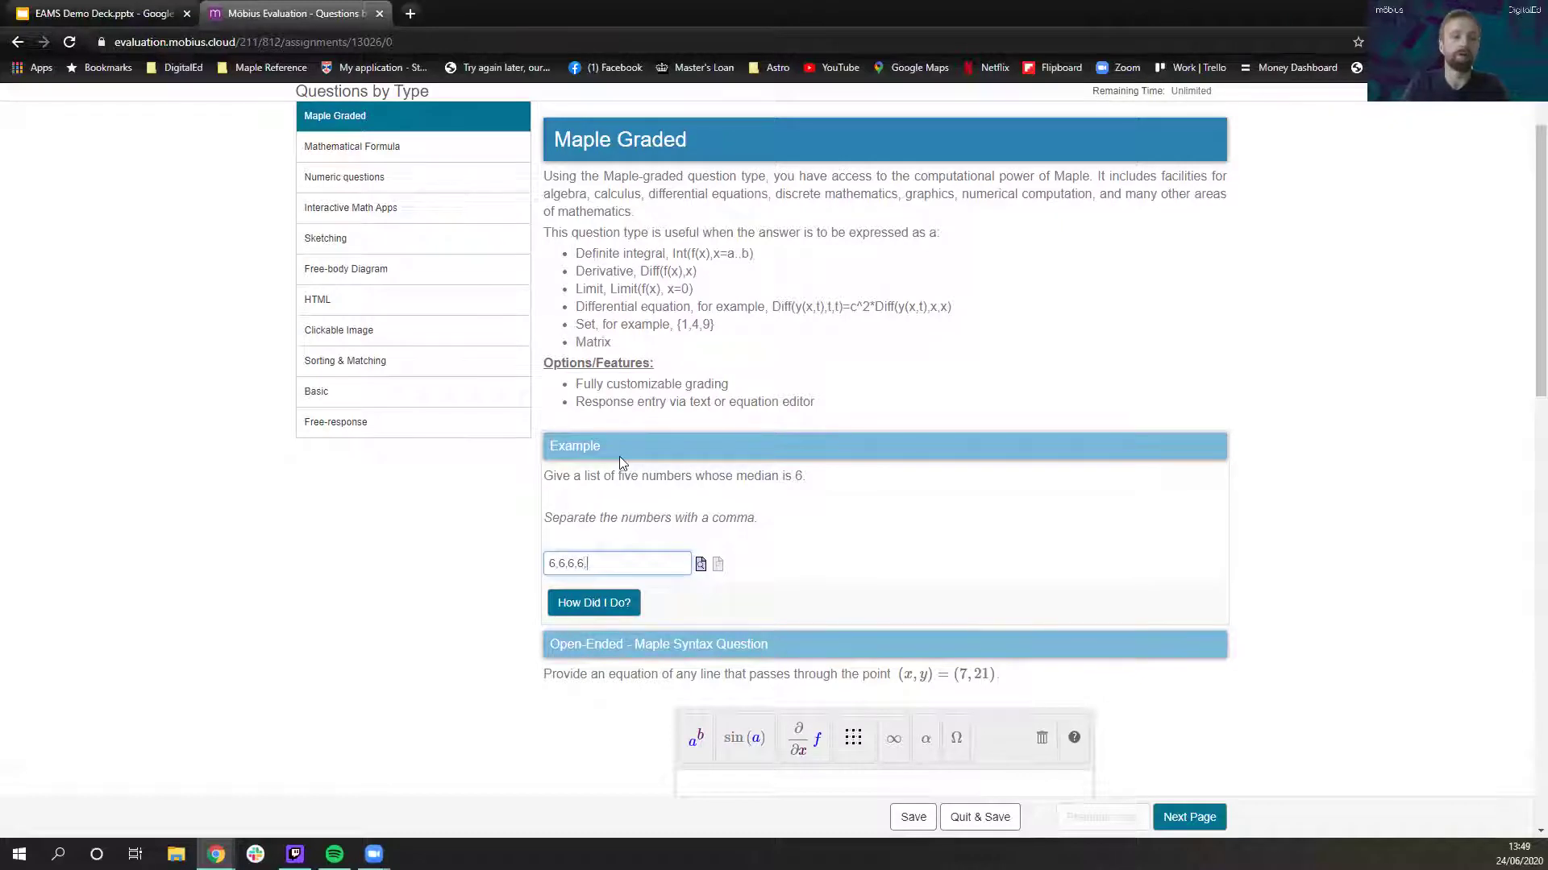
{"action": "type", "text": "6"}
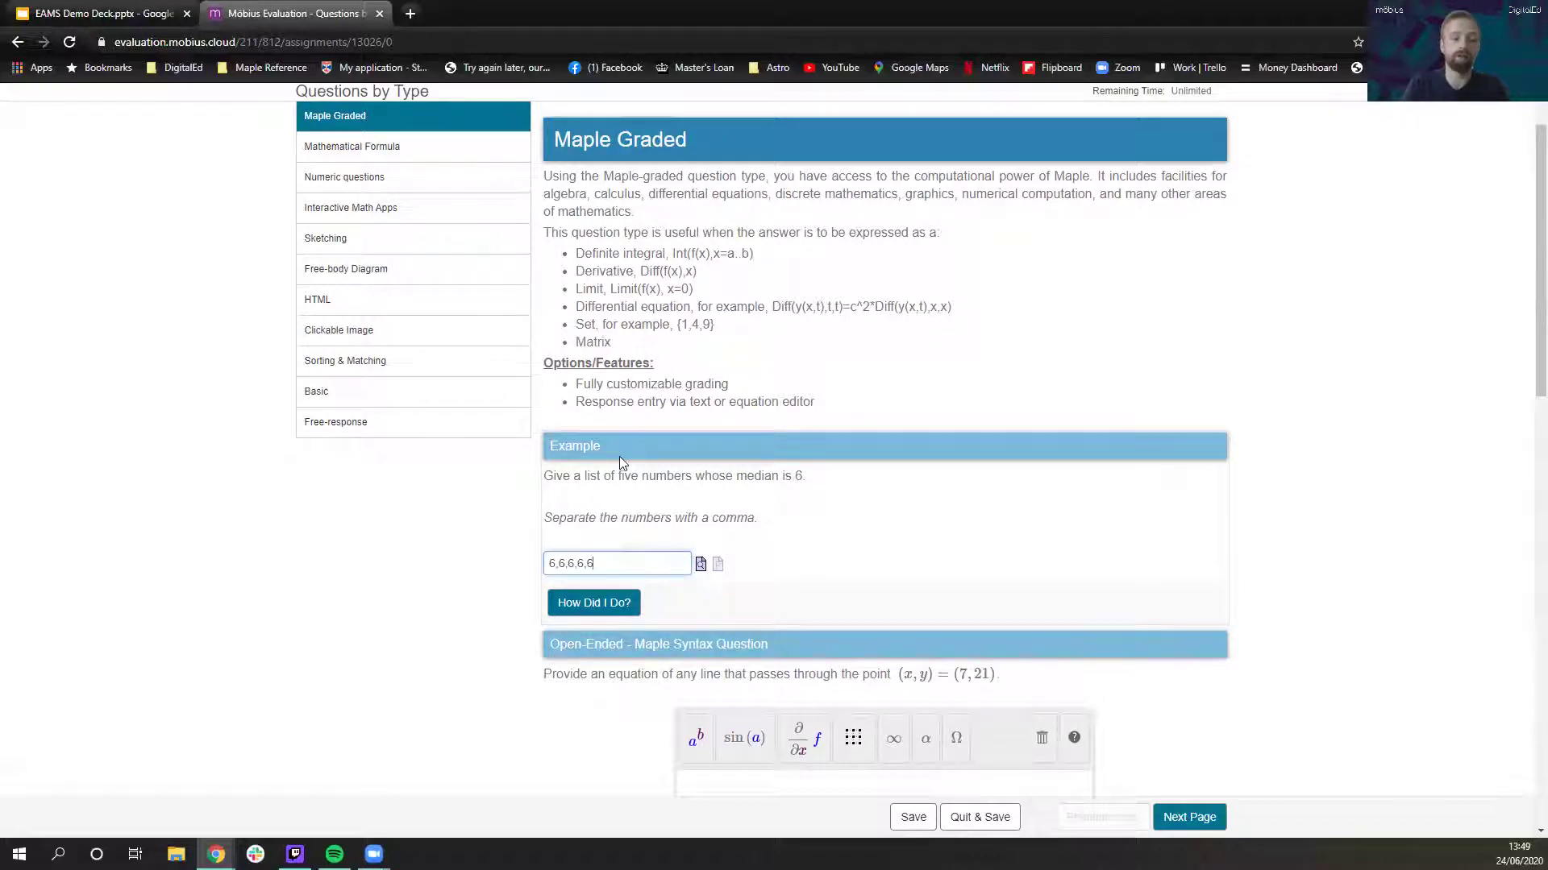
{"action": "left_click", "coordinate": [622, 614]}
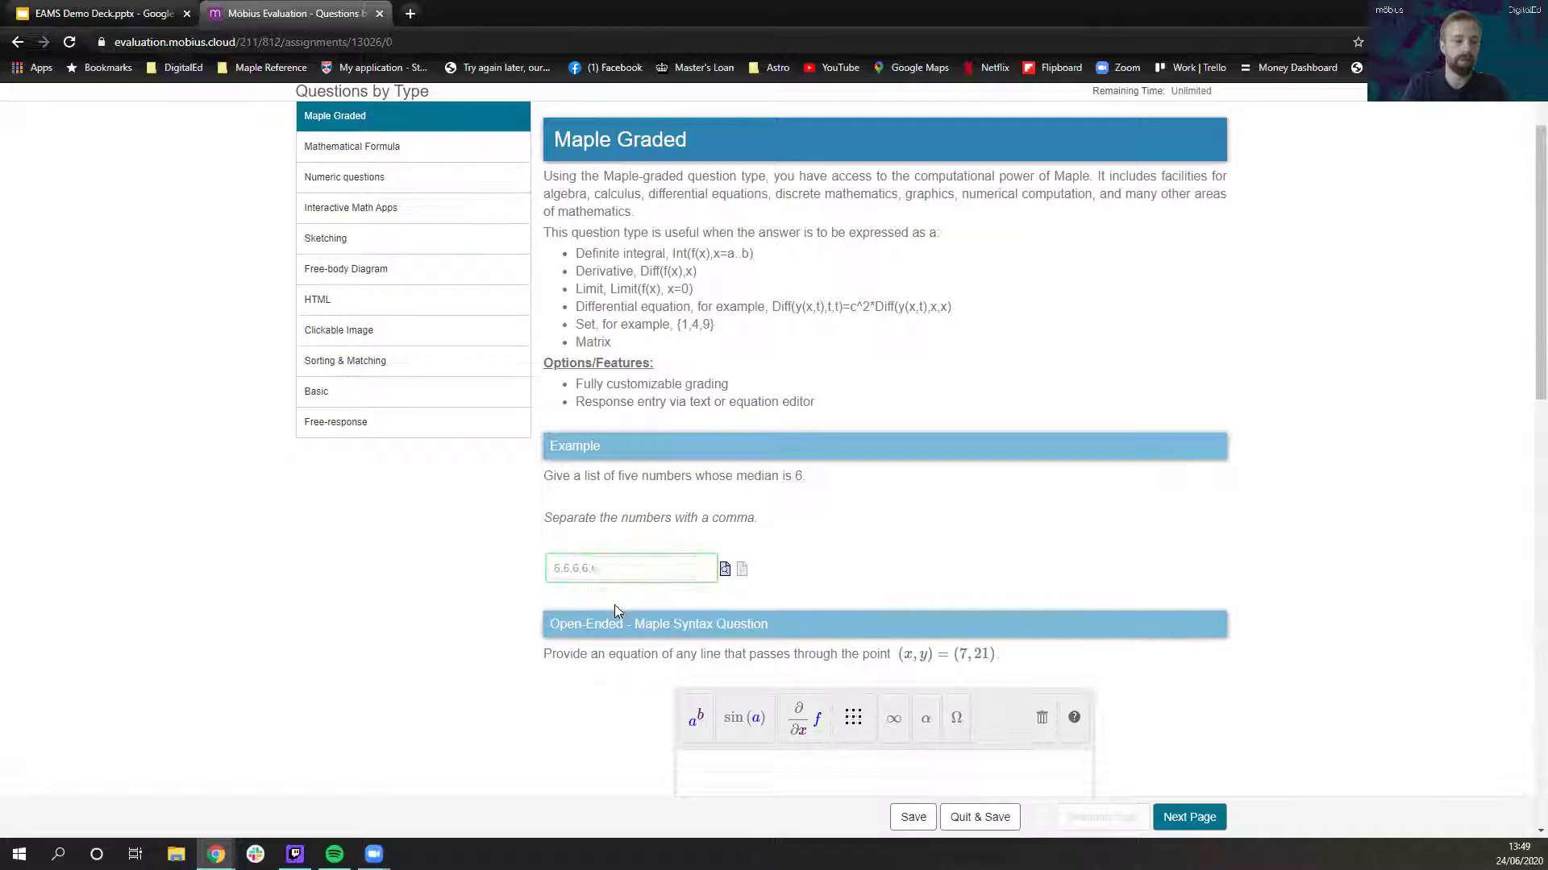
Step: Generate new versions of the Open-Ended Maple Syntax question about a line through a given point
{"action": "scroll", "coordinate": [614, 610], "scroll_direction": "down", "scroll_amount": 2}
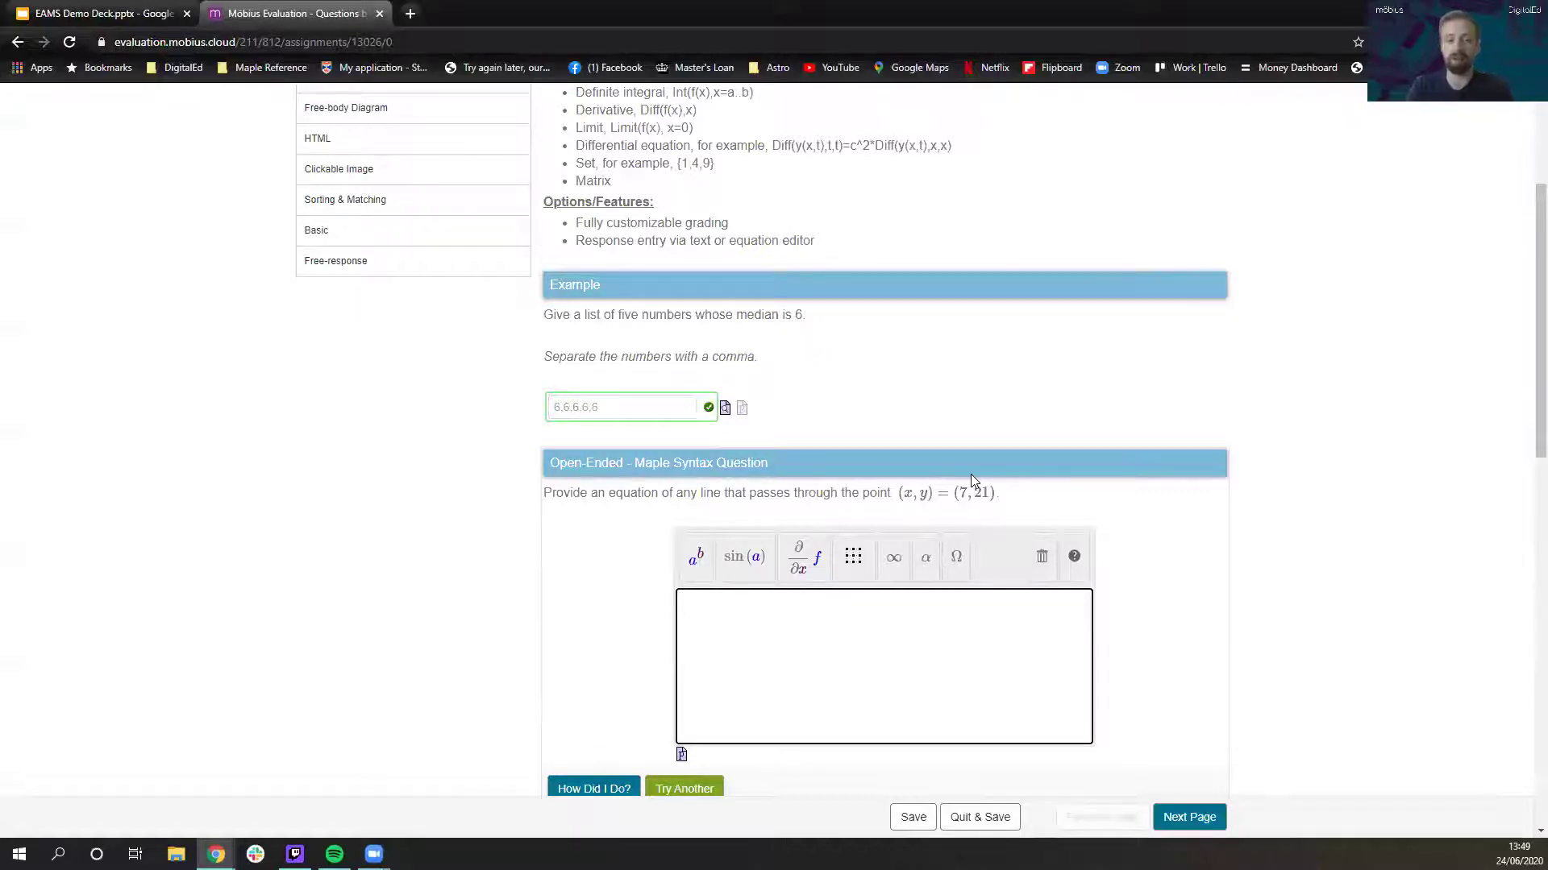
{"action": "scroll", "coordinate": [712, 382], "scroll_direction": "down", "scroll_amount": 3}
{"action": "scroll", "coordinate": [711, 391], "scroll_direction": "down", "scroll_amount": 3}
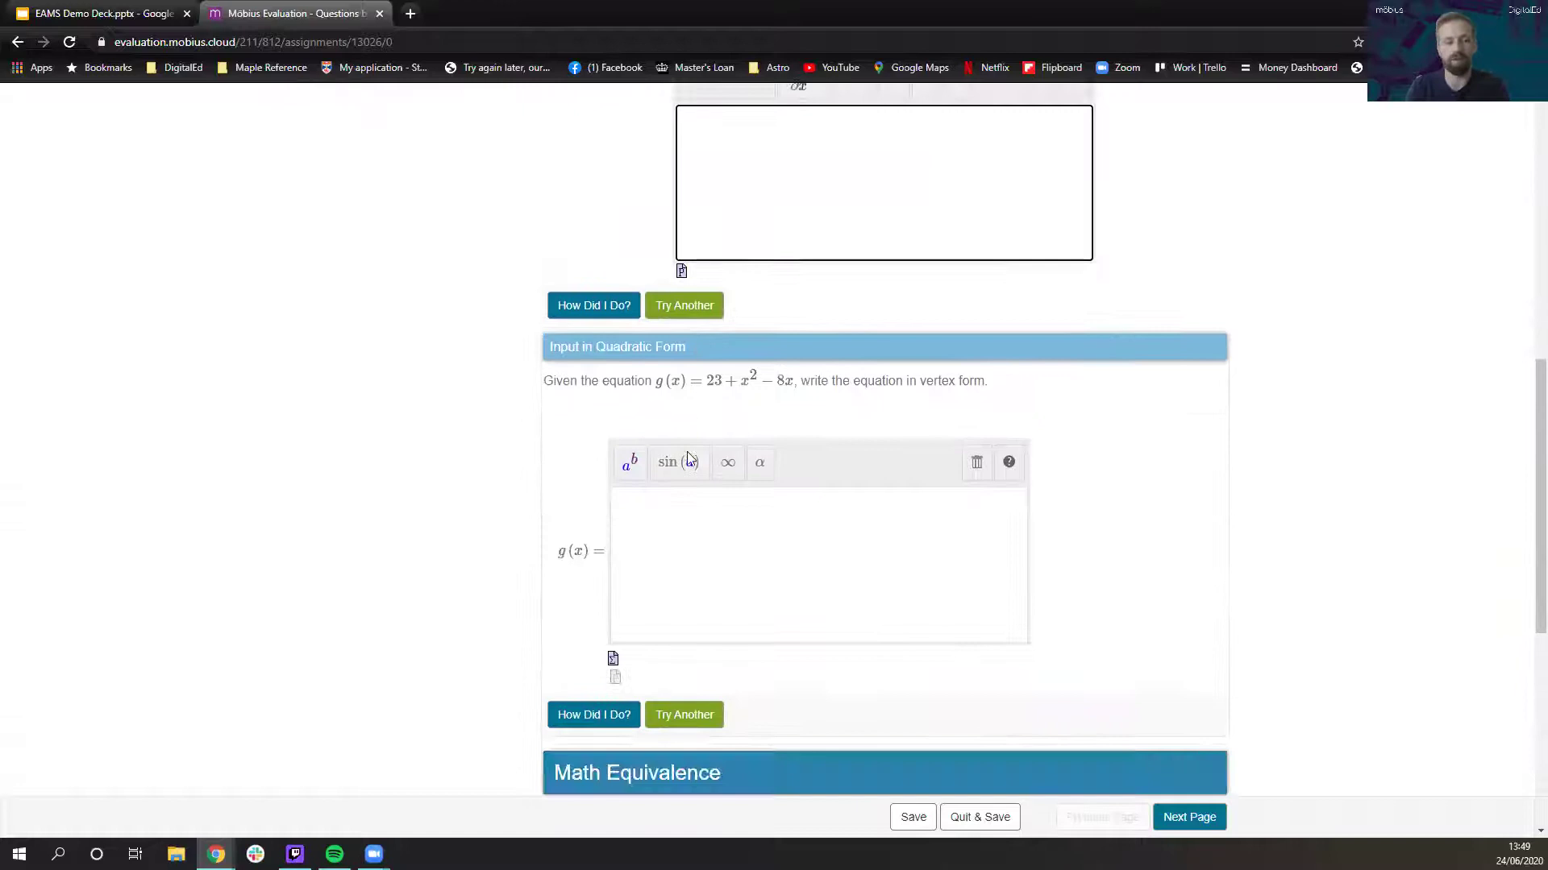
{"action": "left_click", "coordinate": [750, 536]}
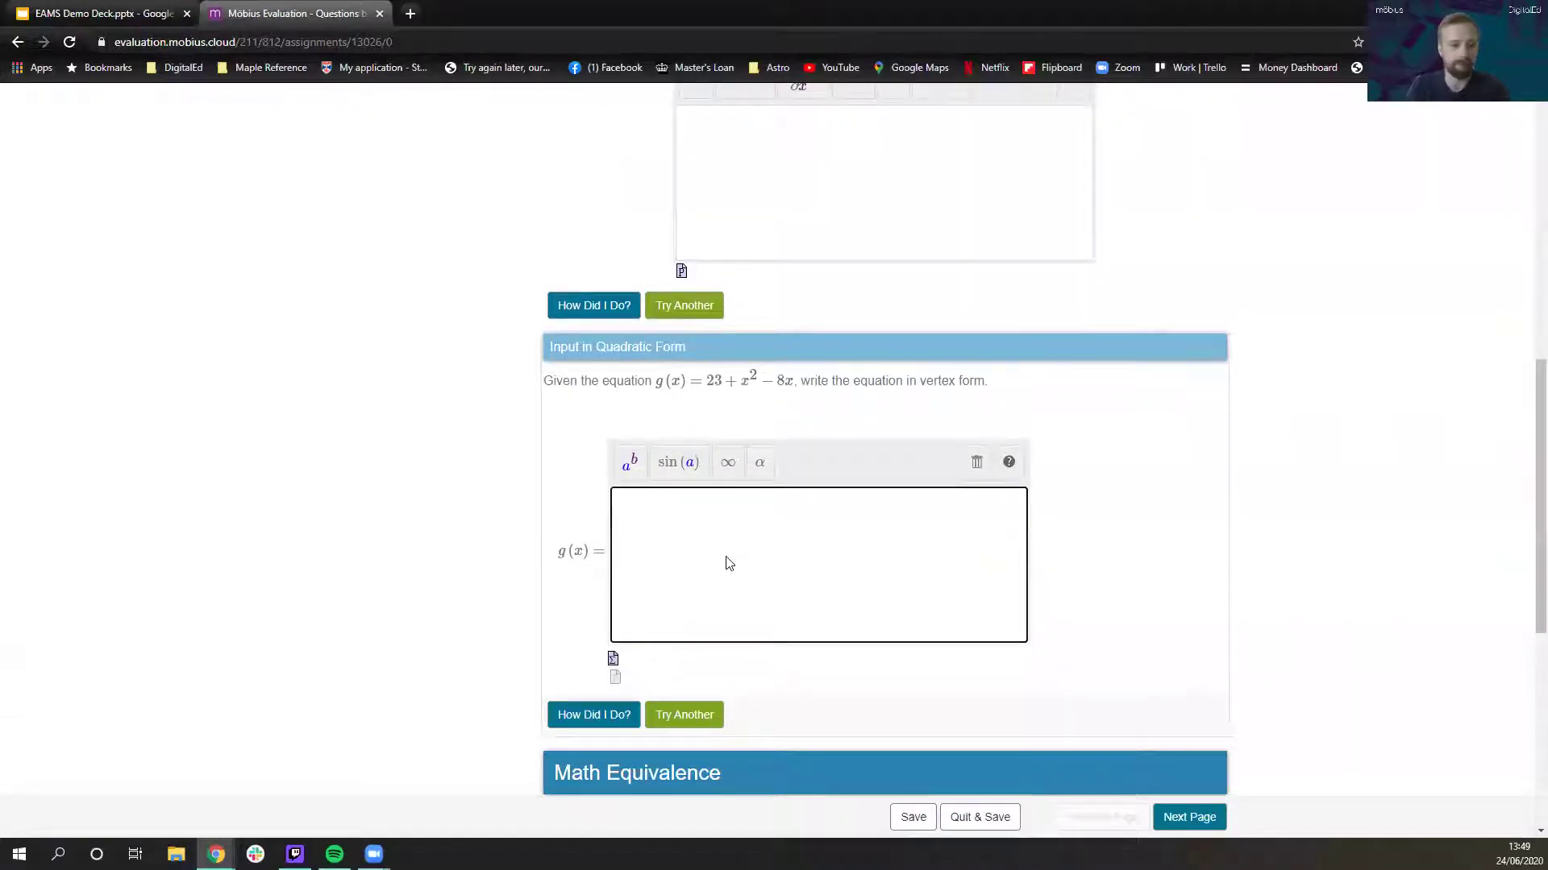
{"action": "scroll", "coordinate": [701, 559], "scroll_direction": "up", "scroll_amount": 3}
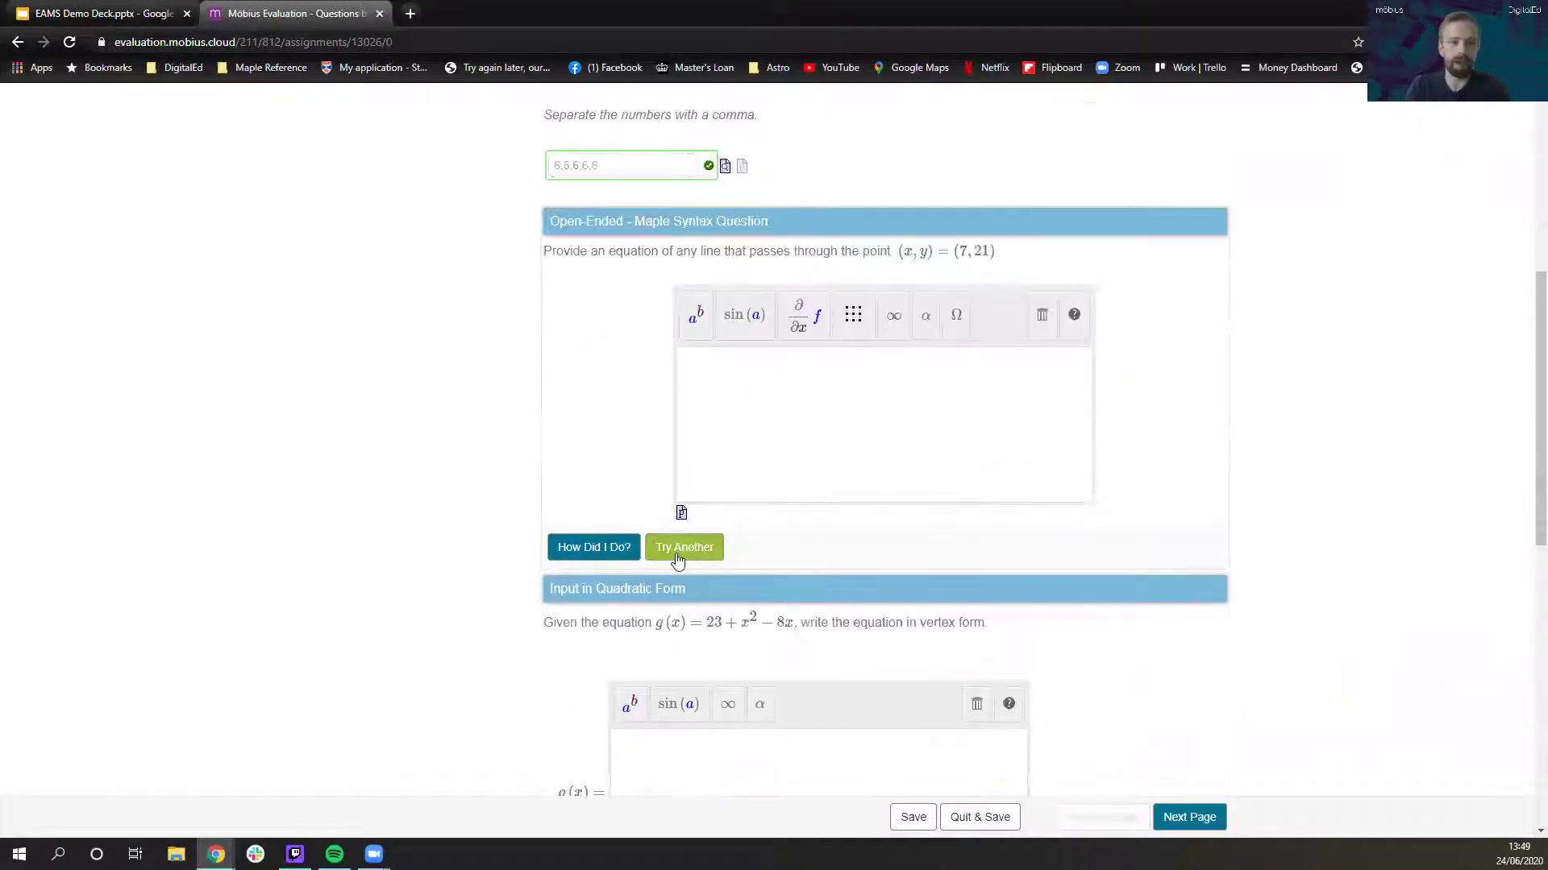
{"action": "left_click", "coordinate": [672, 561]}
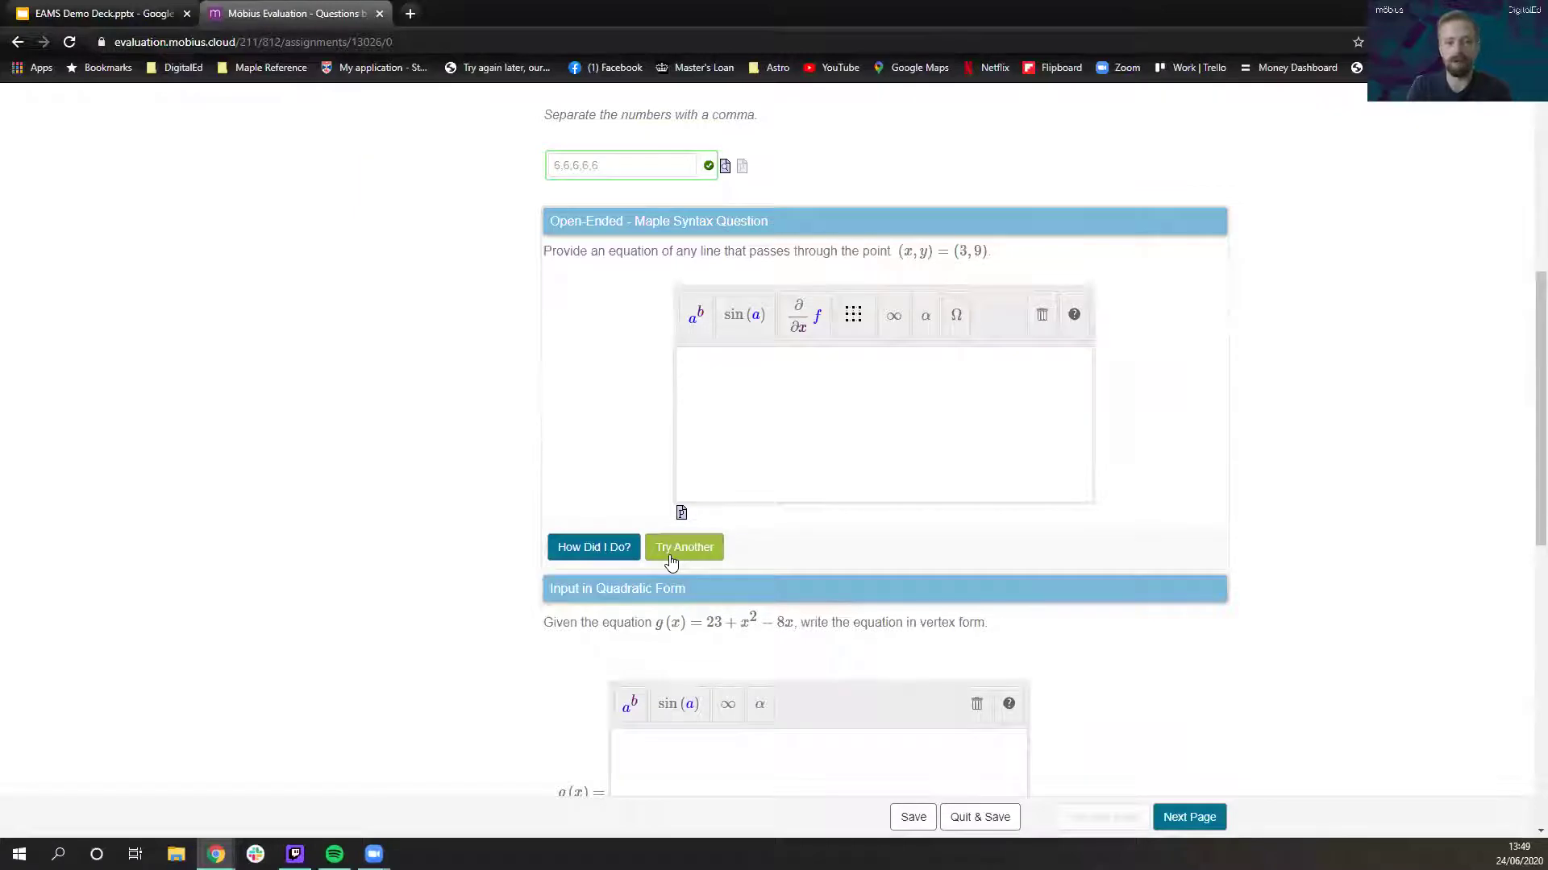
Step: Generate a new version of the Input in Quadratic Form question and look over the Math Equivalence question below it
{"action": "scroll", "coordinate": [673, 561], "scroll_direction": "down", "scroll_amount": 5}
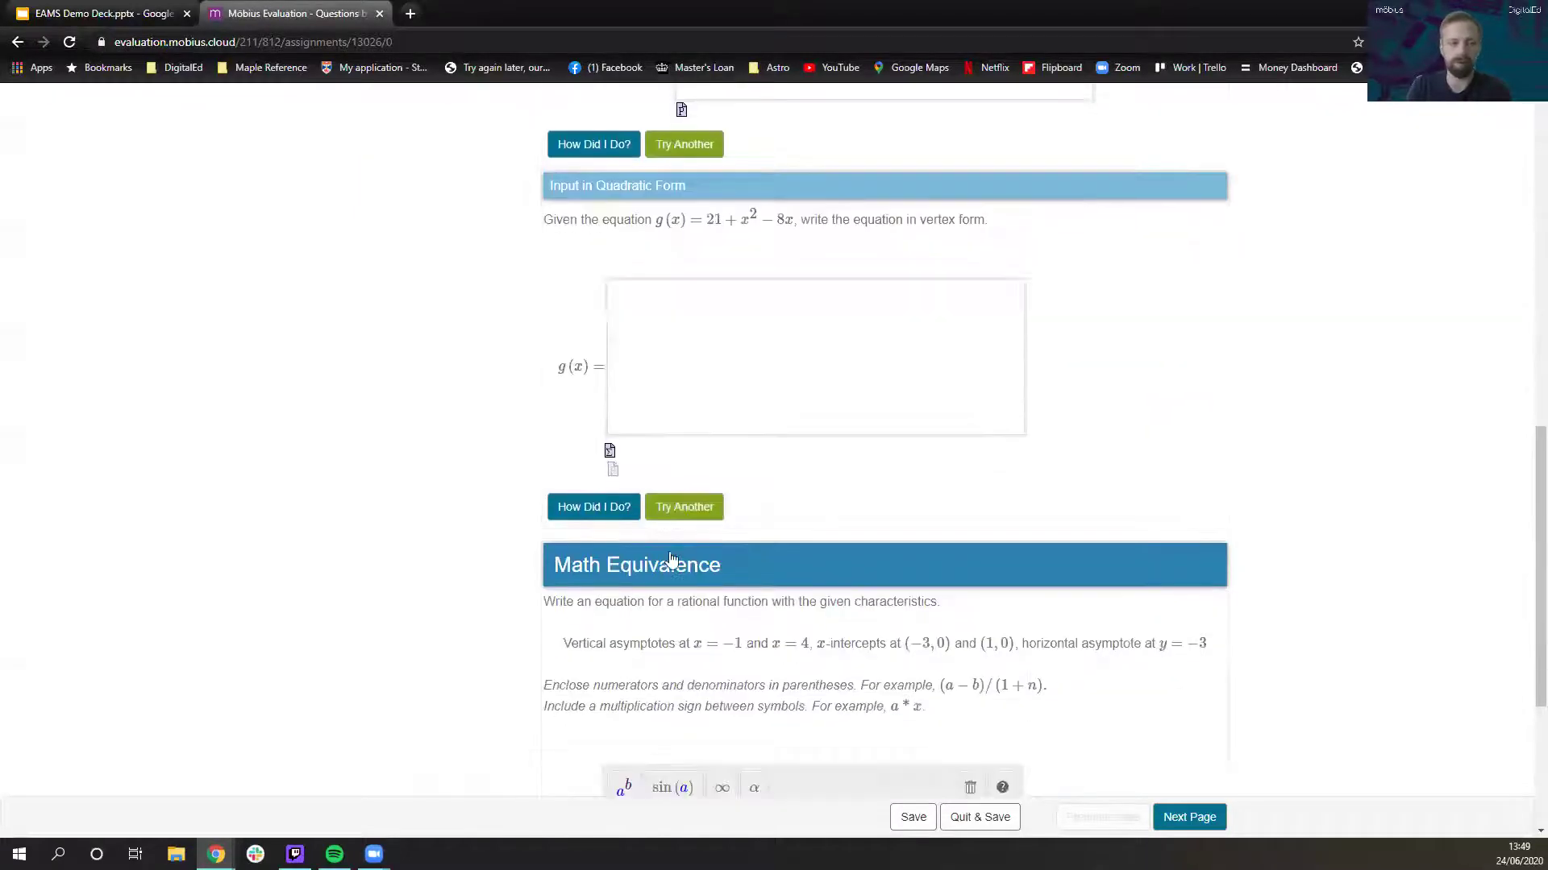
{"action": "left_click", "coordinate": [674, 561]}
{"action": "scroll", "coordinate": [673, 568], "scroll_direction": "down", "scroll_amount": 4}
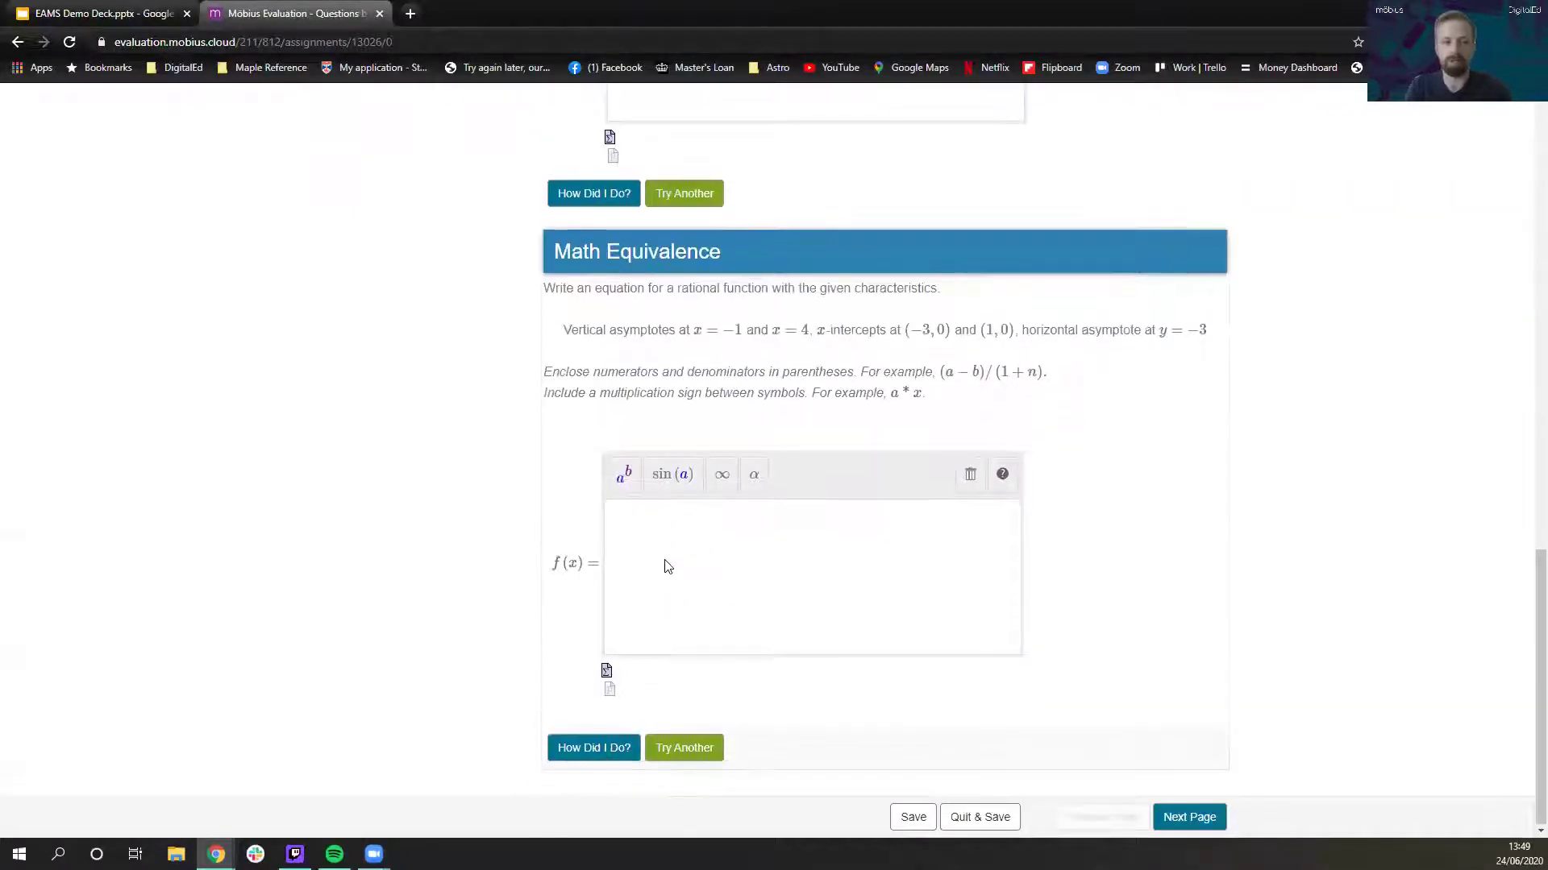
Step: Go to the "Numeric questions" page of the lesson
{"action": "scroll", "coordinate": [532, 484], "scroll_direction": "up", "scroll_amount": 15}
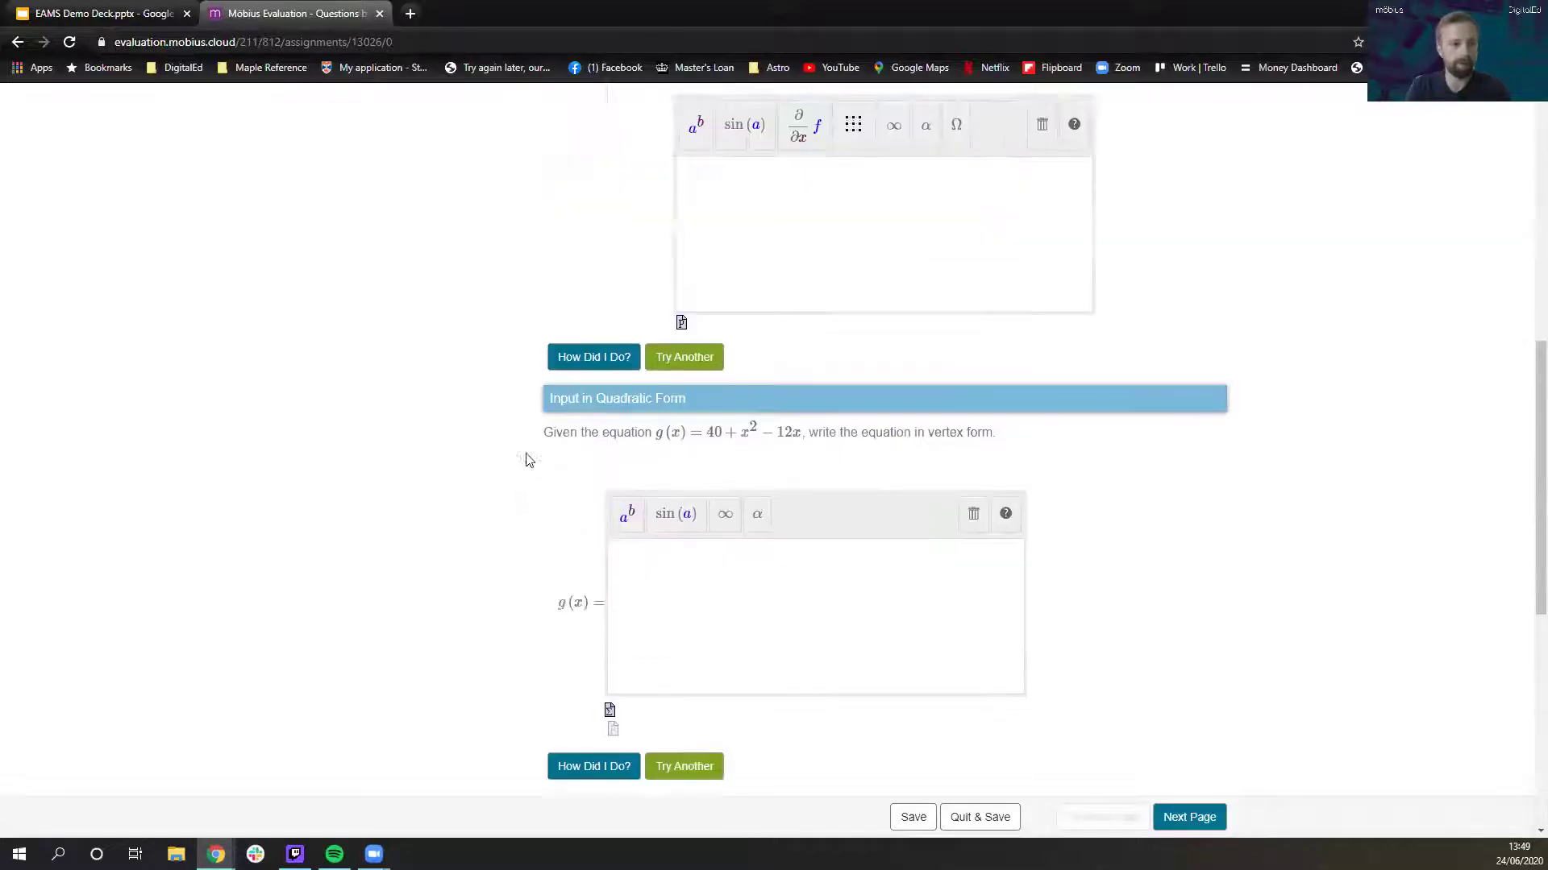
{"action": "left_click", "coordinate": [393, 236]}
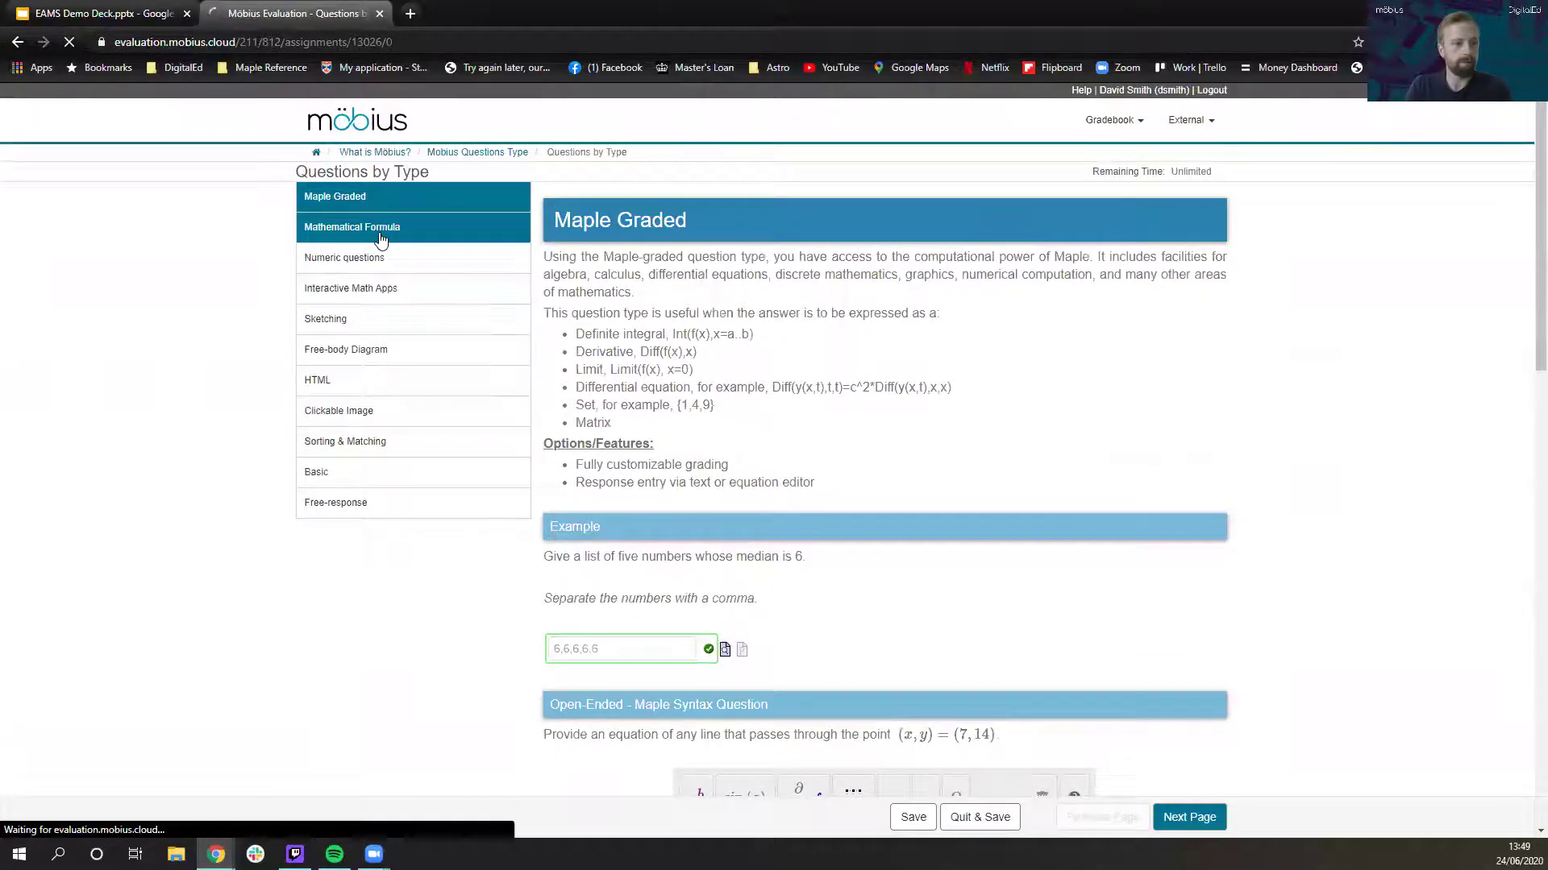
{"action": "left_click", "coordinate": [394, 258]}
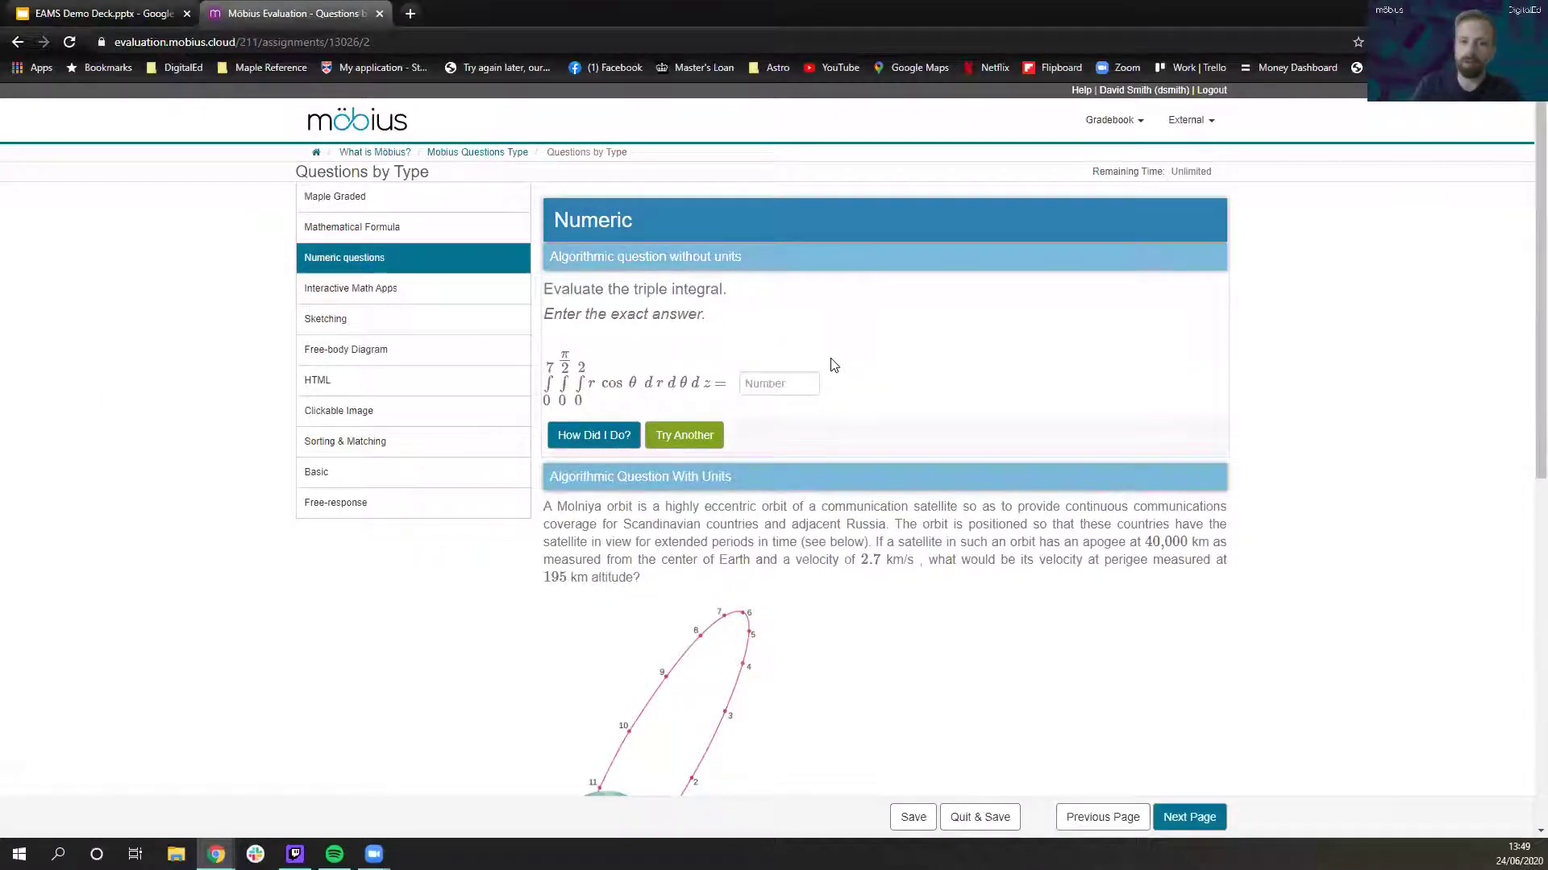
Step: Clear the number and units of the Molniya perigee velocity answer and submit the blank response for grading
{"action": "scroll", "coordinate": [847, 355], "scroll_direction": "down", "scroll_amount": 5}
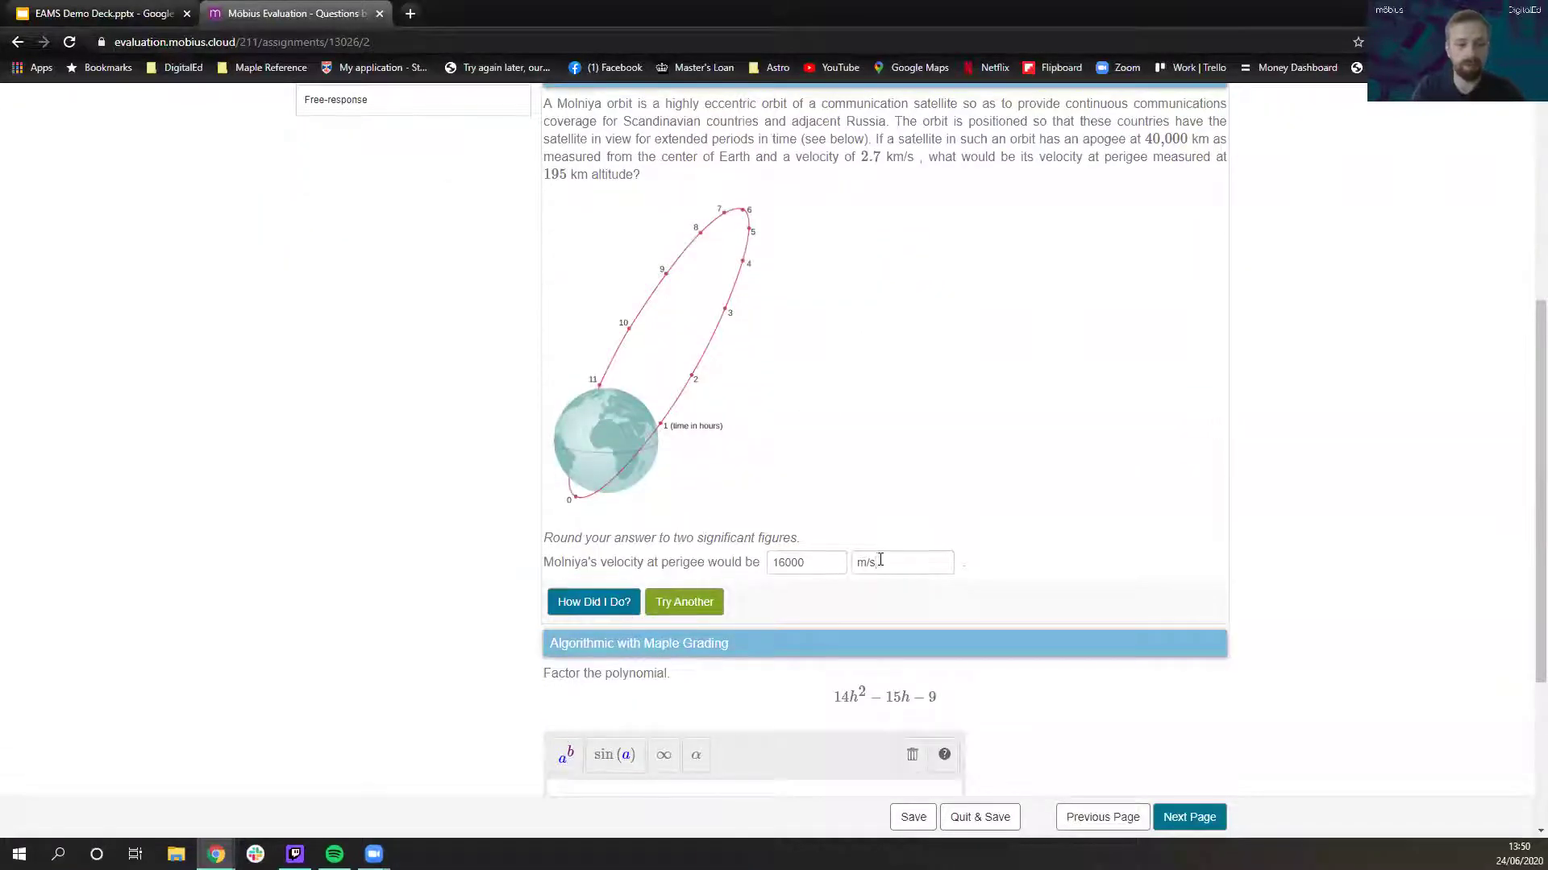
{"action": "double_click", "coordinate": [870, 562]}
{"action": "key", "text": "BackSpace"}
{"action": "left_click_drag", "start_coordinate": [810, 562], "coordinate": [744, 561]}
{"action": "key", "text": "BackSpace"}
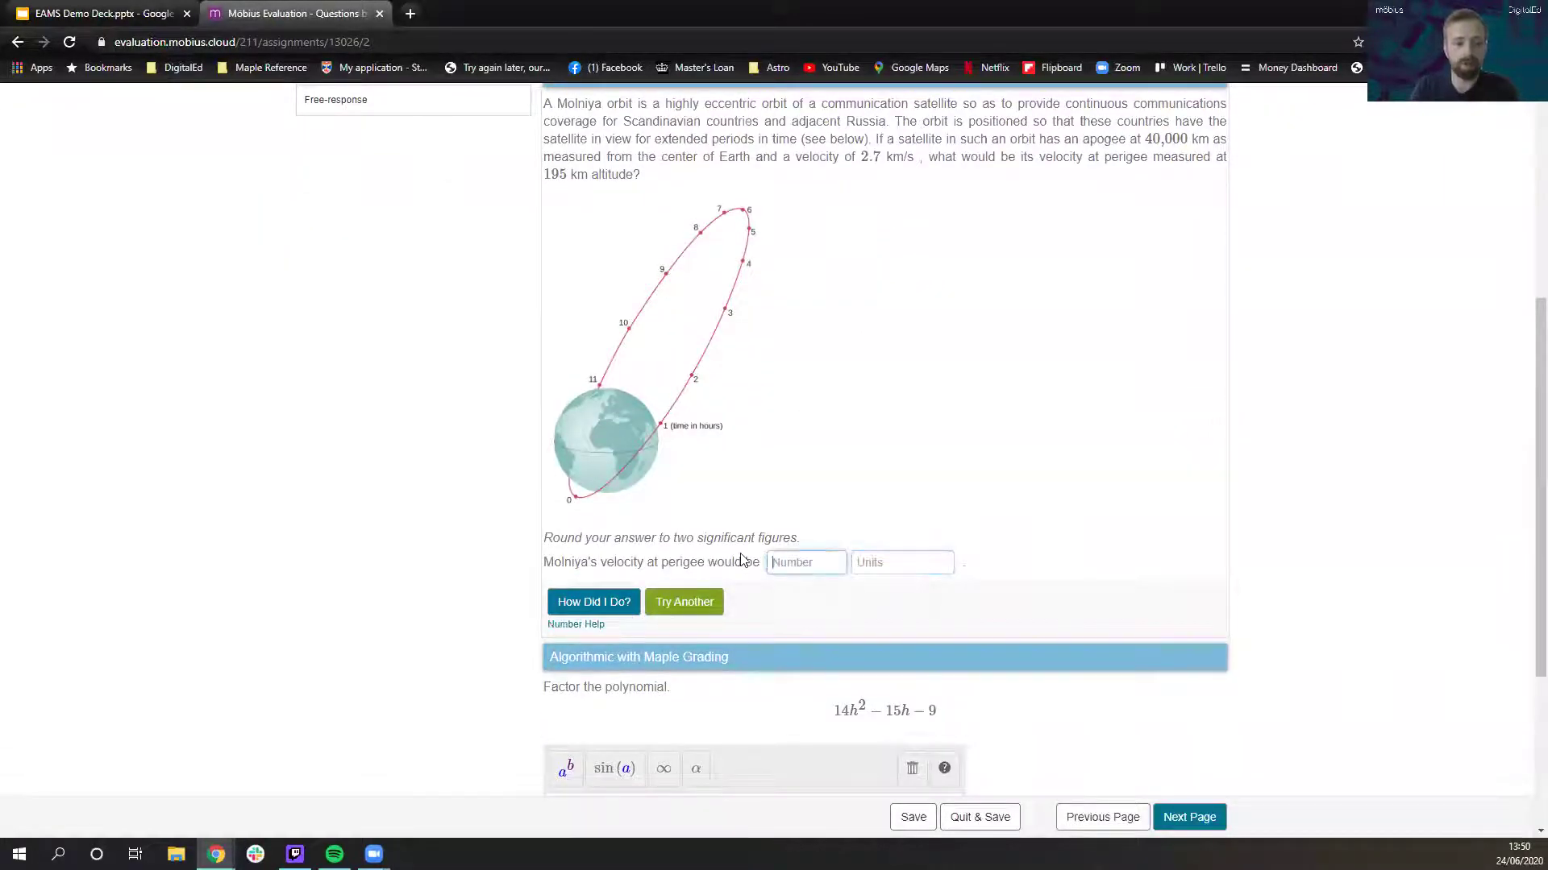
{"action": "left_click", "coordinate": [615, 613]}
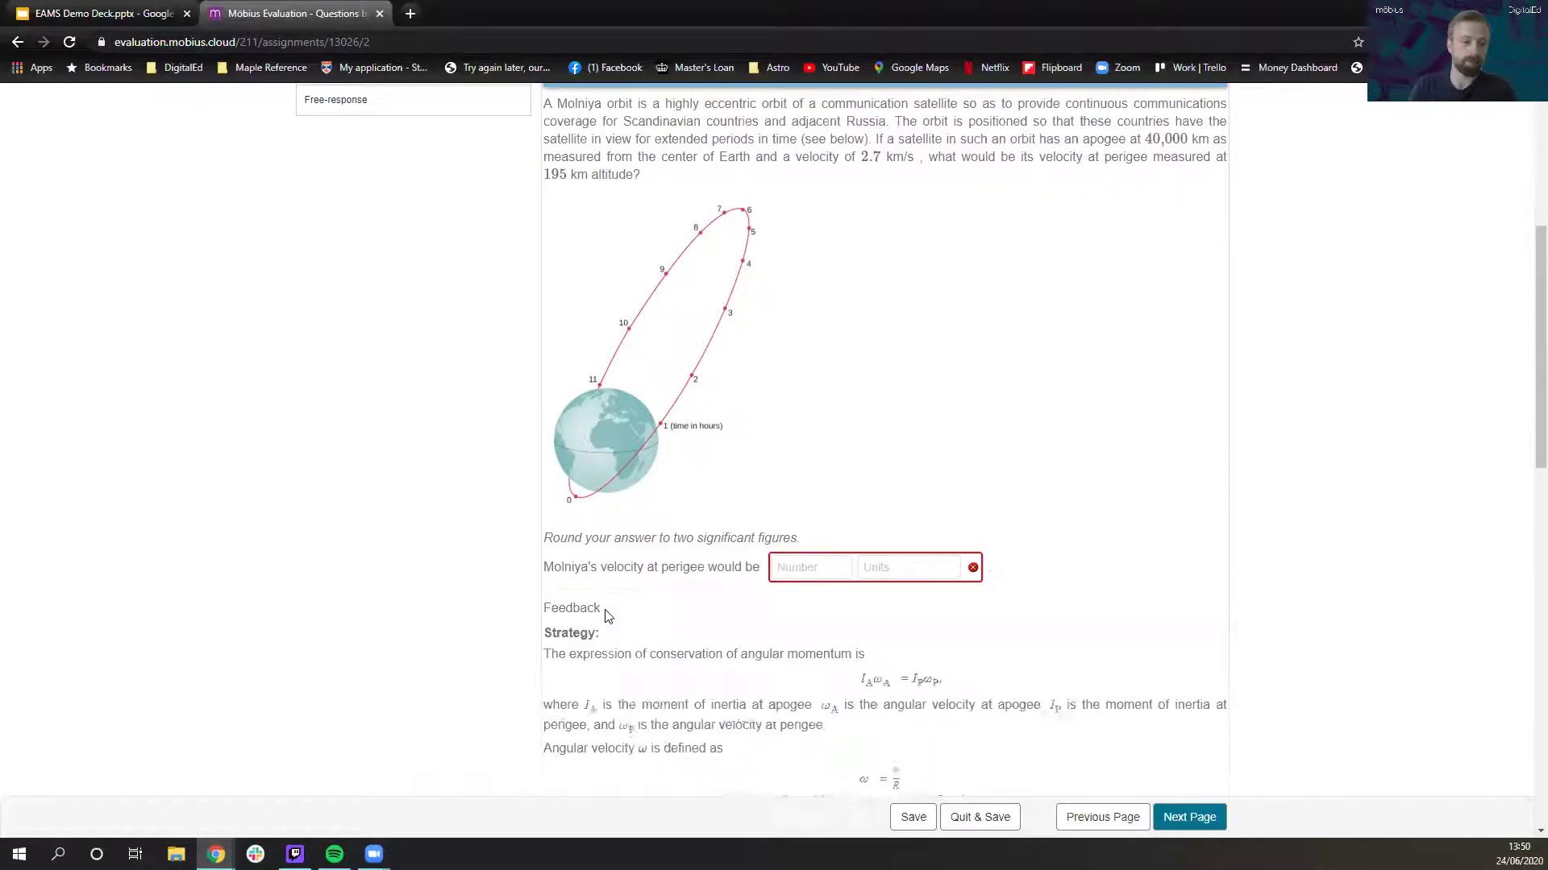
Step: Examine the feedback for the Molniya question, including the worked solution and its final velocity at perigee
{"action": "scroll", "coordinate": [611, 619], "scroll_direction": "down", "scroll_amount": 12}
{"action": "scroll", "coordinate": [617, 623], "scroll_direction": "up", "scroll_amount": 3}
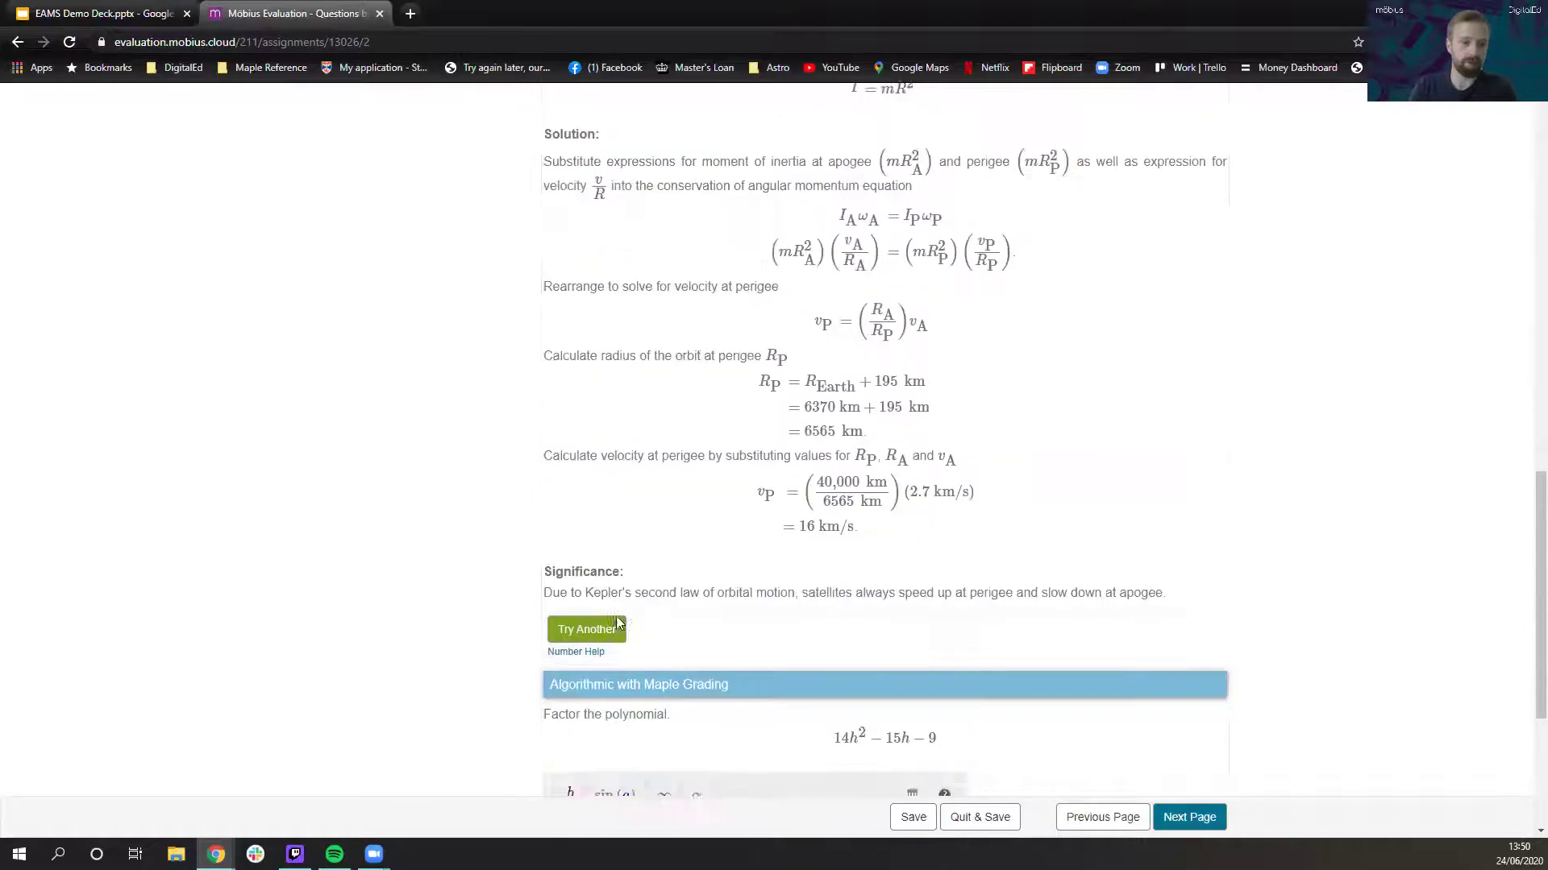
{"action": "left_click", "coordinate": [813, 540]}
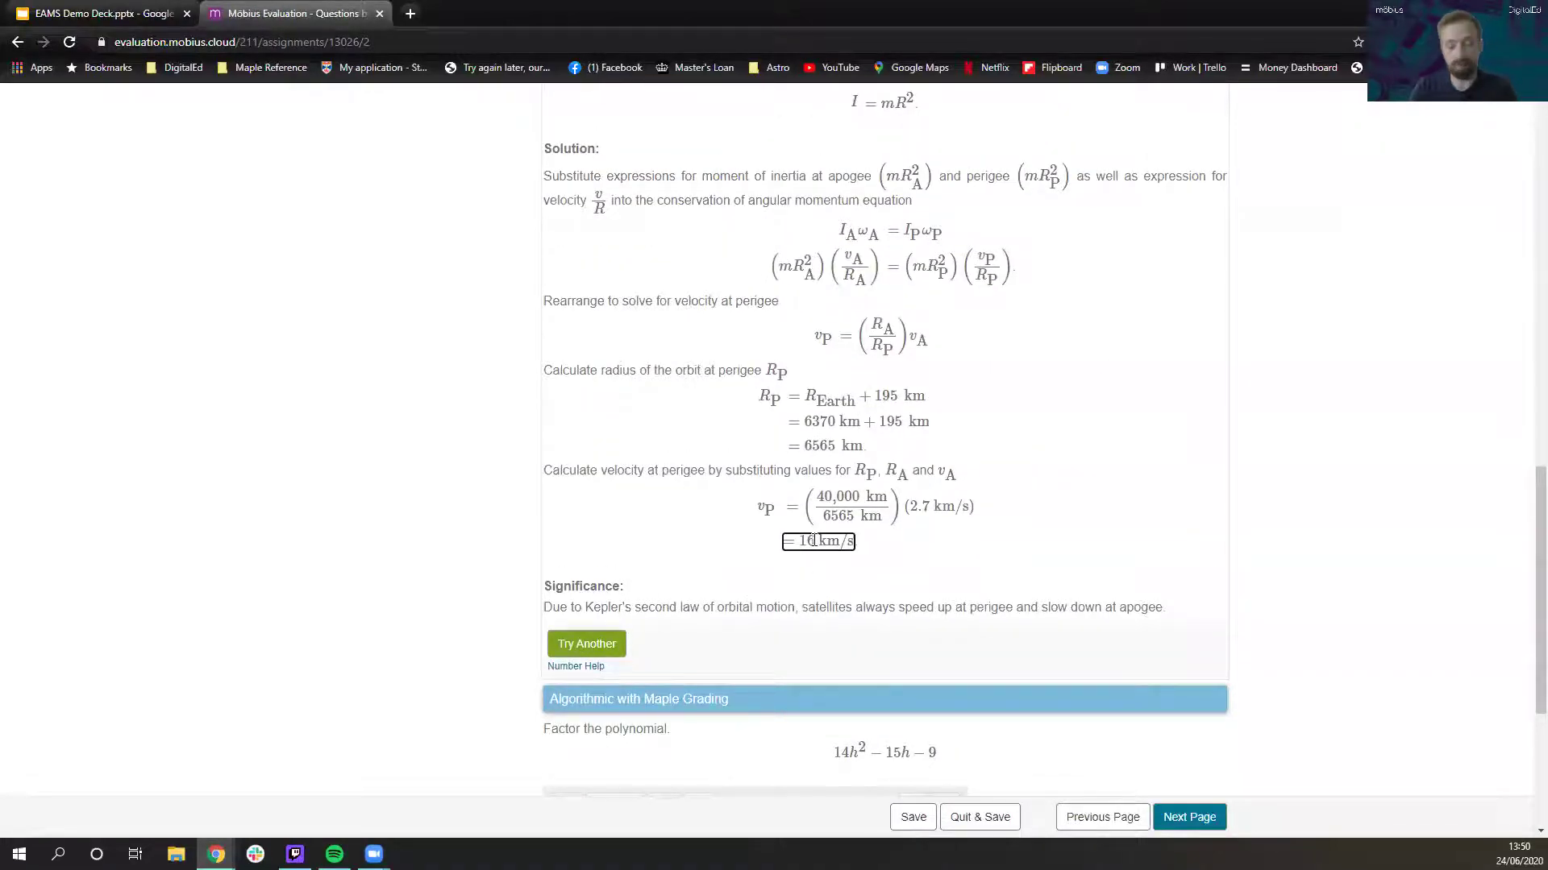
{"action": "scroll", "coordinate": [813, 540], "scroll_direction": "up", "scroll_amount": 2}
{"action": "scroll", "coordinate": [800, 586], "scroll_direction": "down", "scroll_amount": 1}
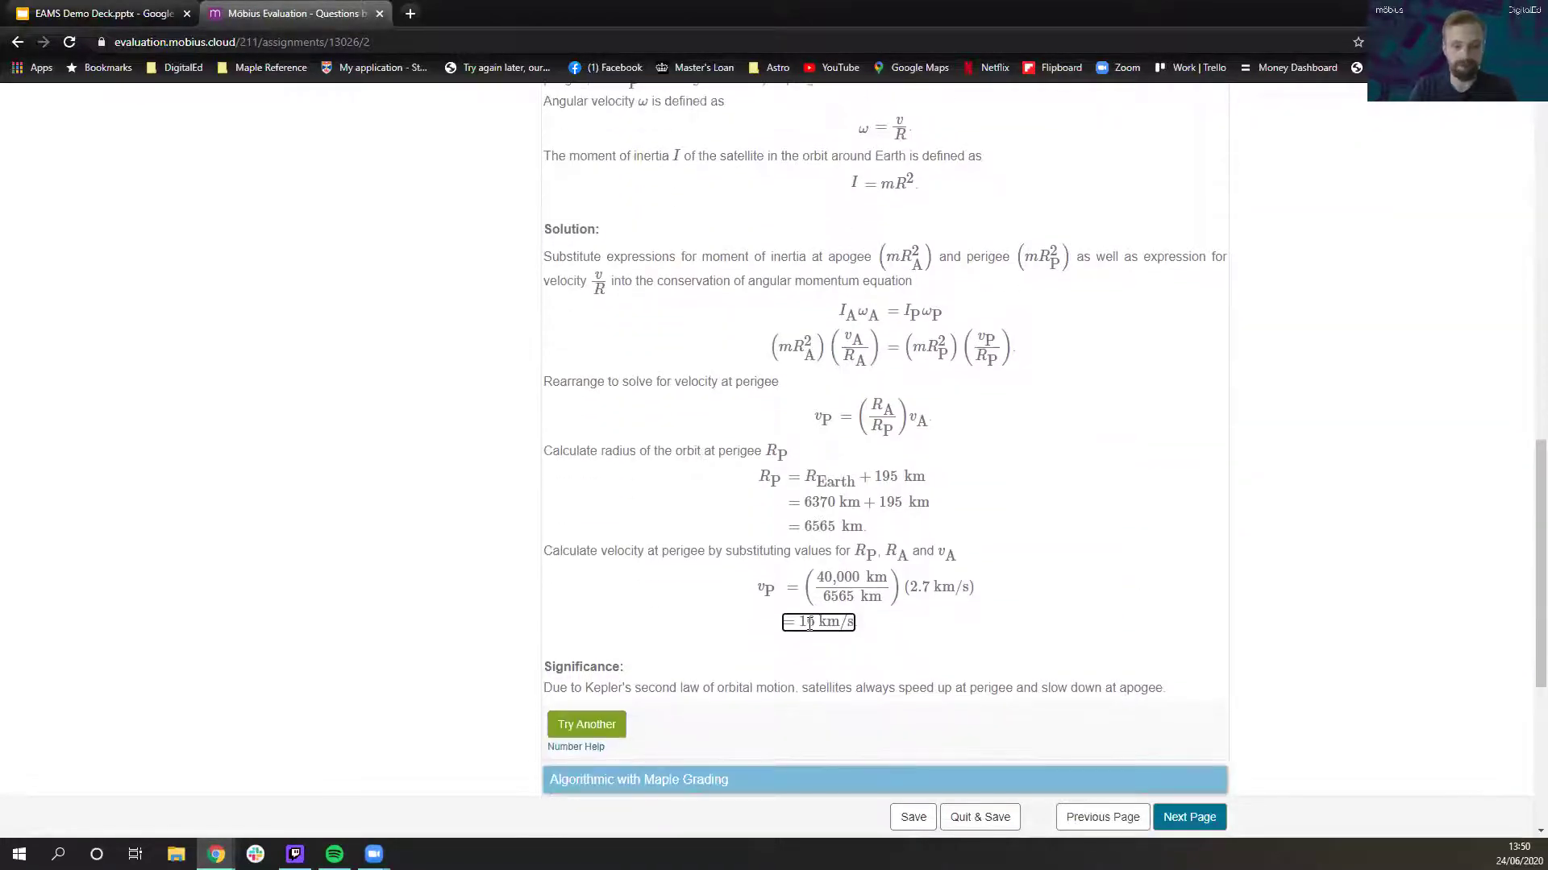
Step: Answer the Molniya perigee velocity question with 16000 m/s, submit it for grading and compare it with the correct answer
{"action": "scroll", "coordinate": [794, 588], "scroll_direction": "up", "scroll_amount": 5}
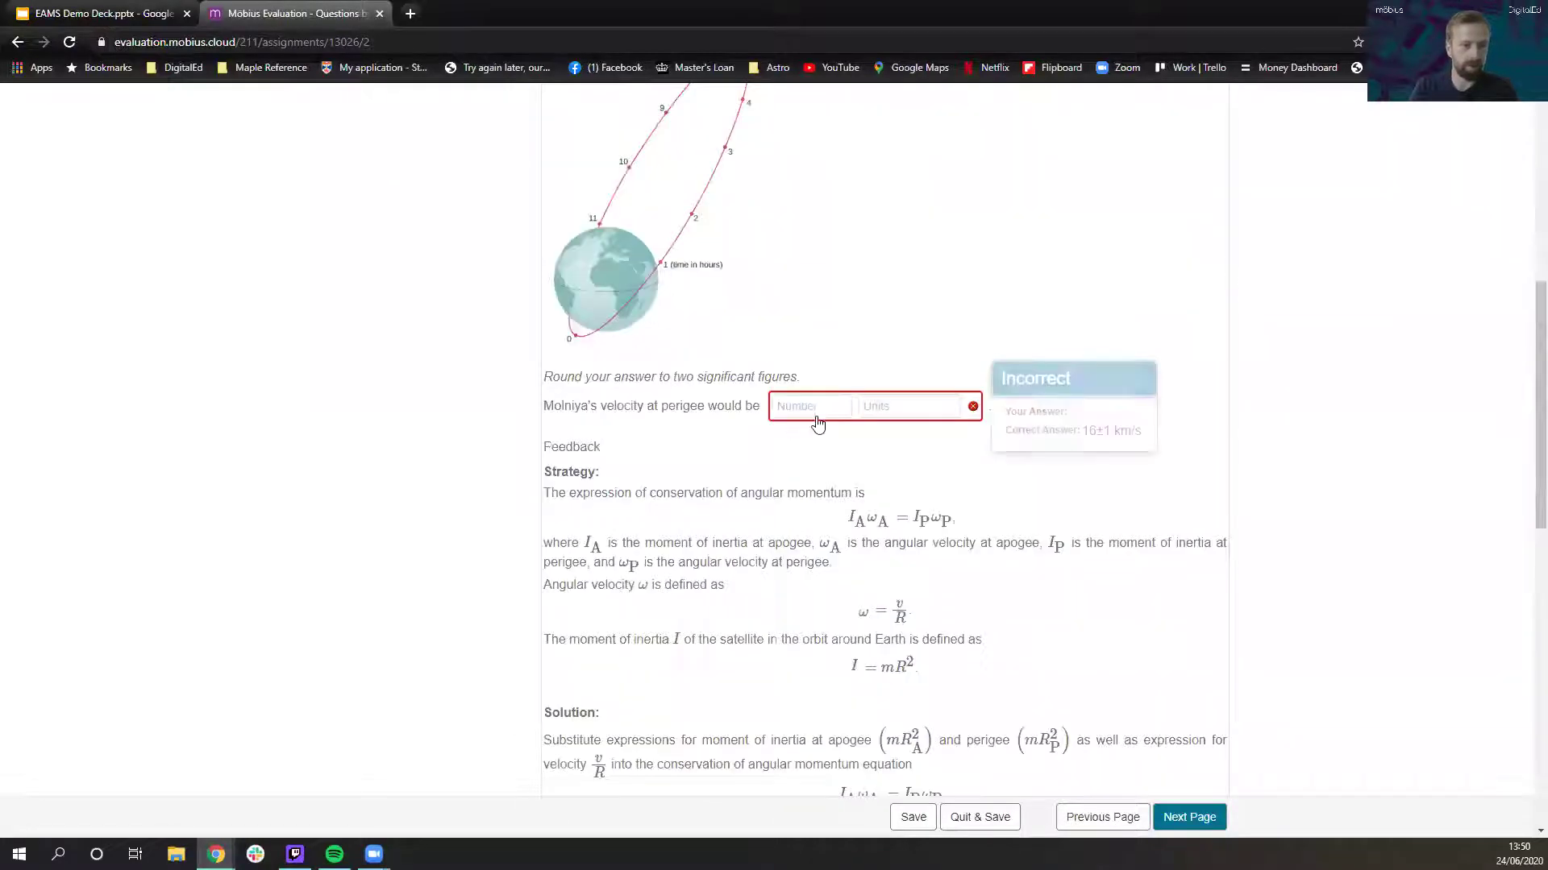
{"action": "left_click", "coordinate": [810, 407]}
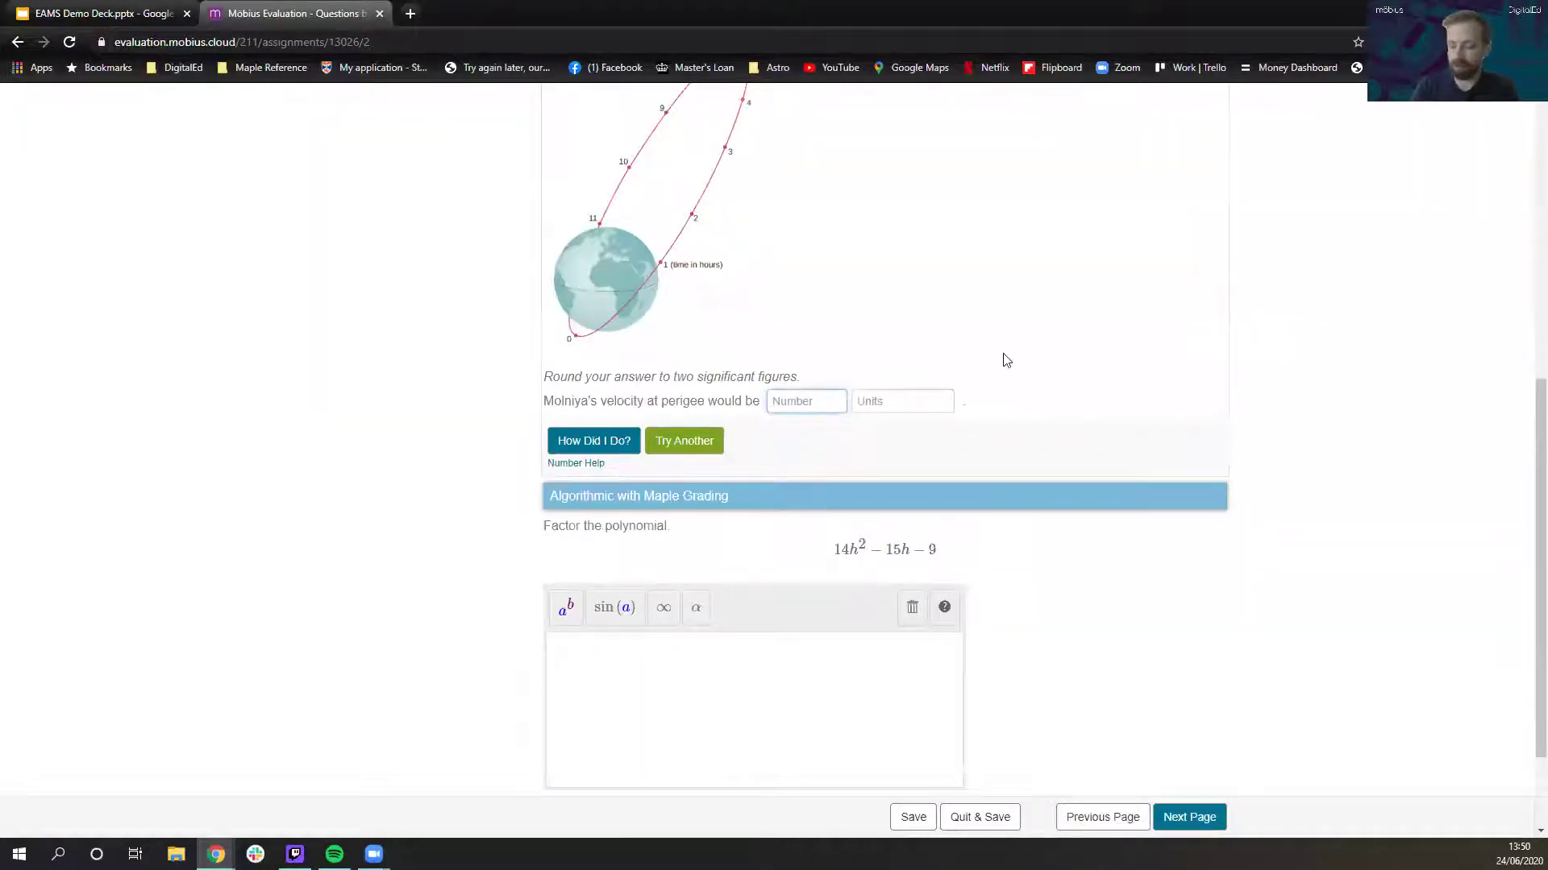
{"action": "type", "text": "160000"}
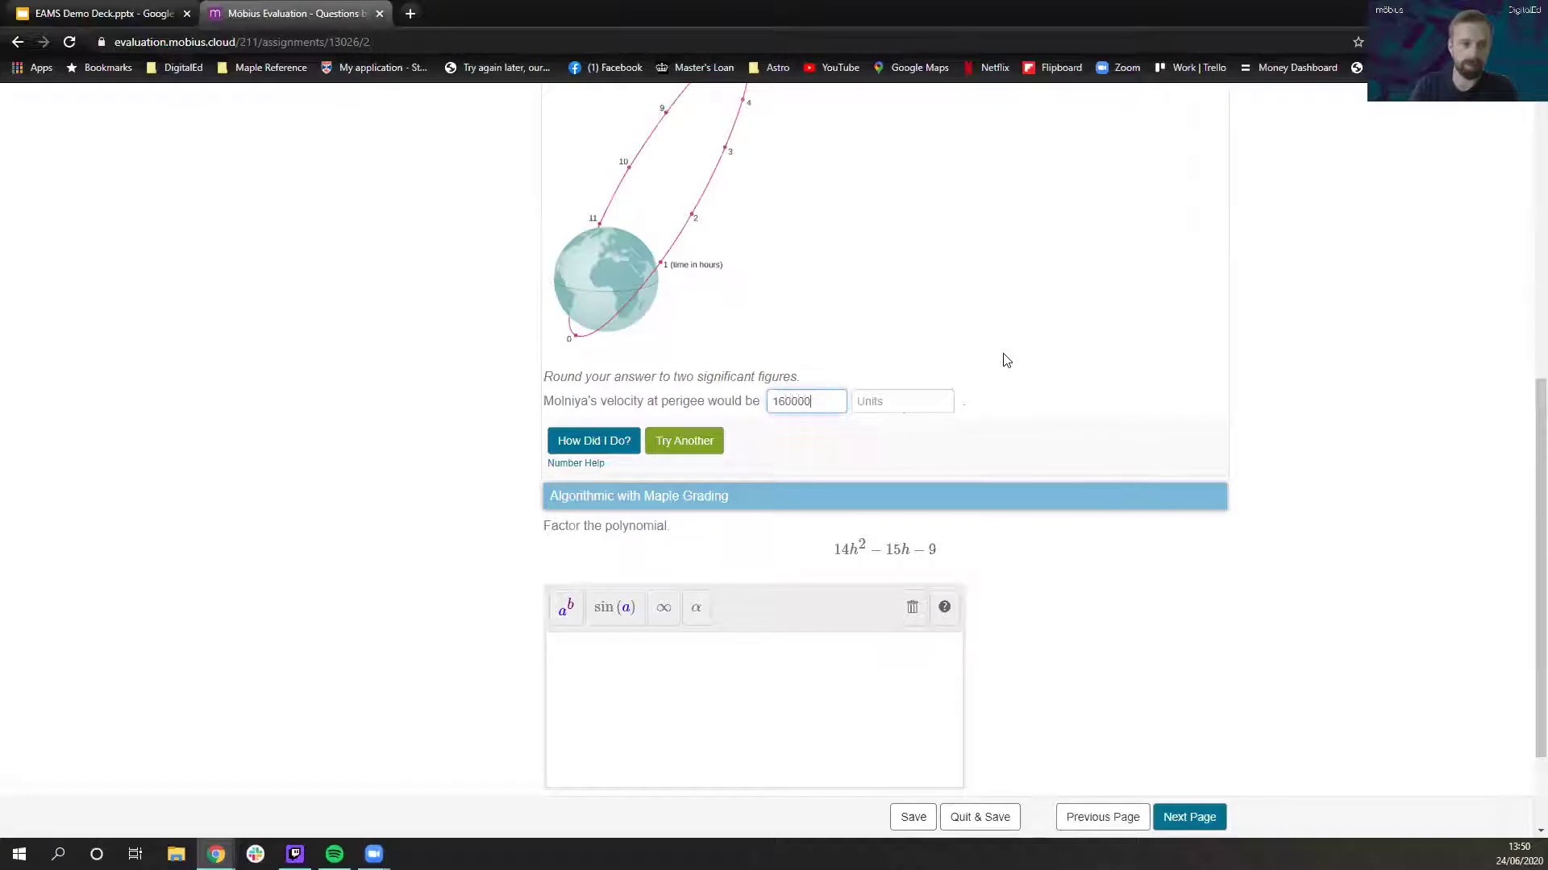
{"action": "key", "text": "BackSpace"}
{"action": "left_click", "coordinate": [903, 405]}
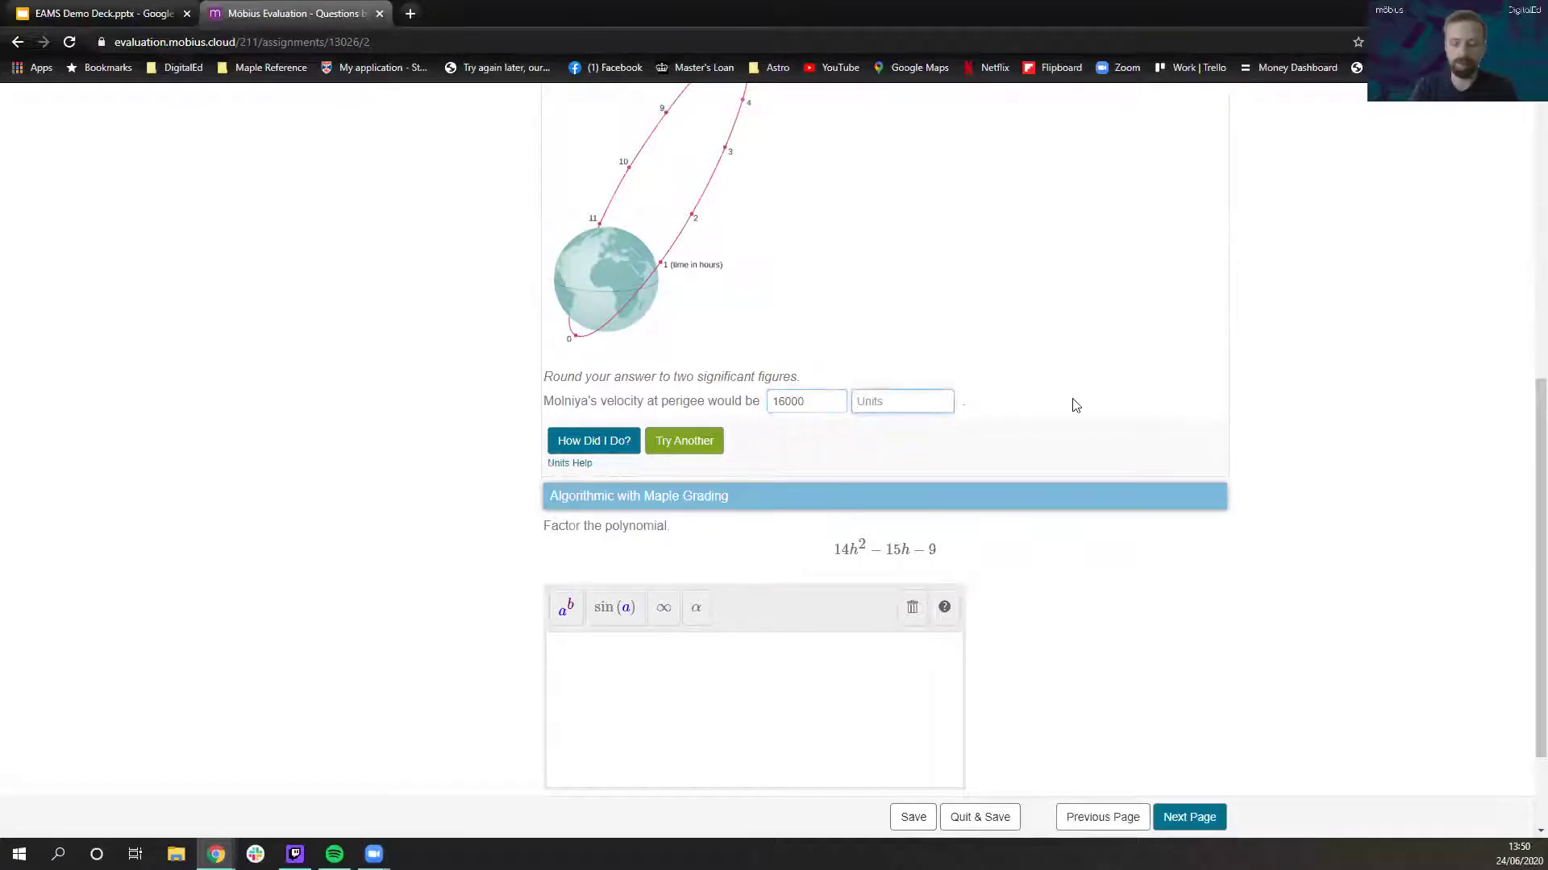
{"action": "type", "text": "m/s"}
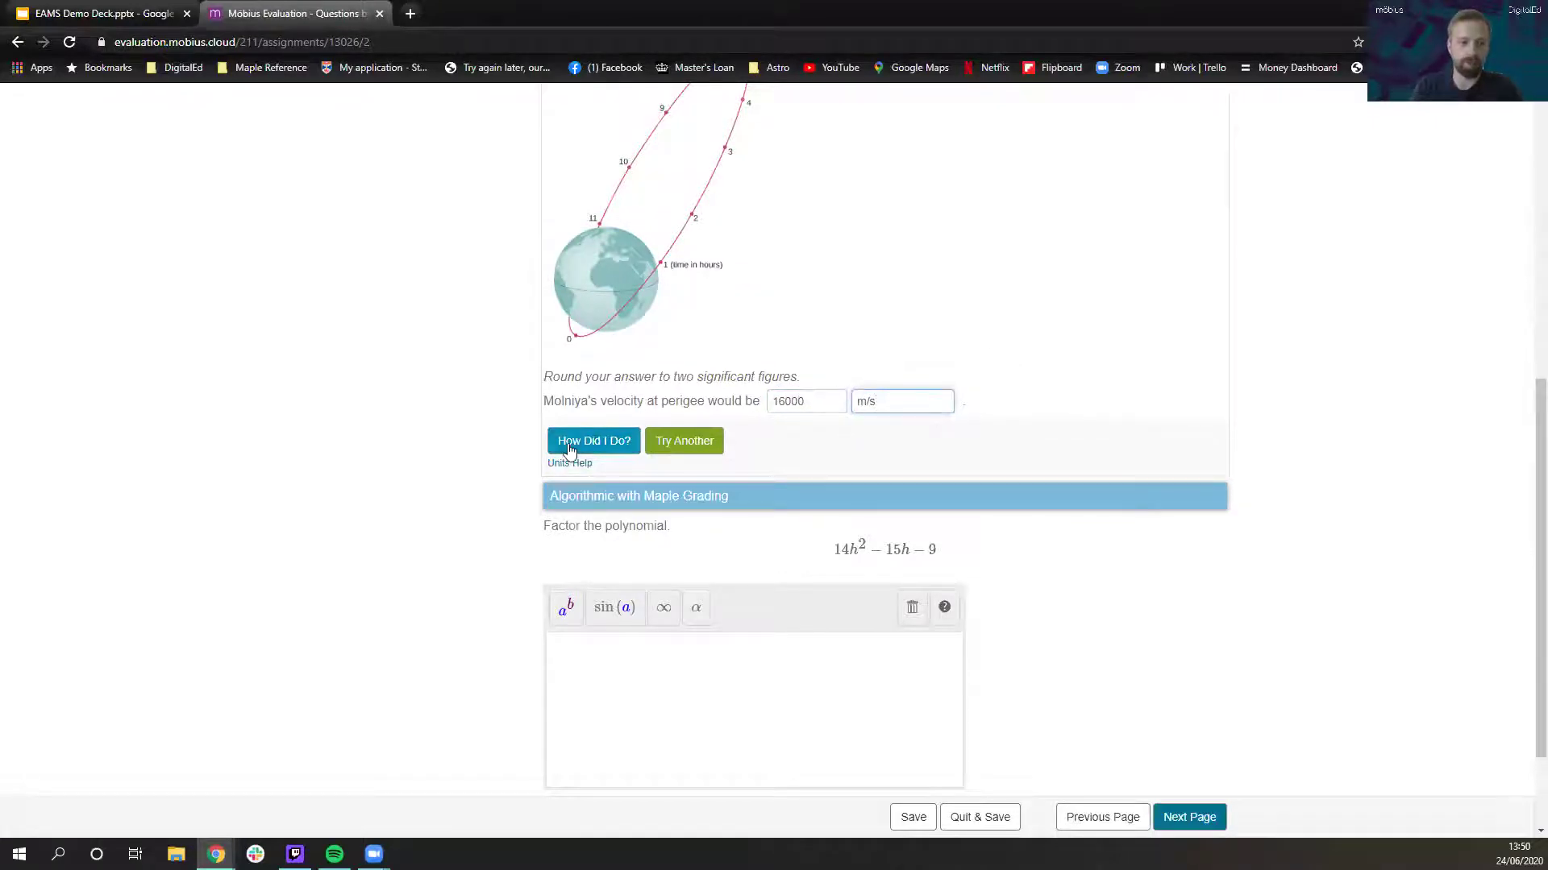
{"action": "left_click", "coordinate": [572, 444]}
{"action": "mouse_move", "coordinate": [860, 404]}
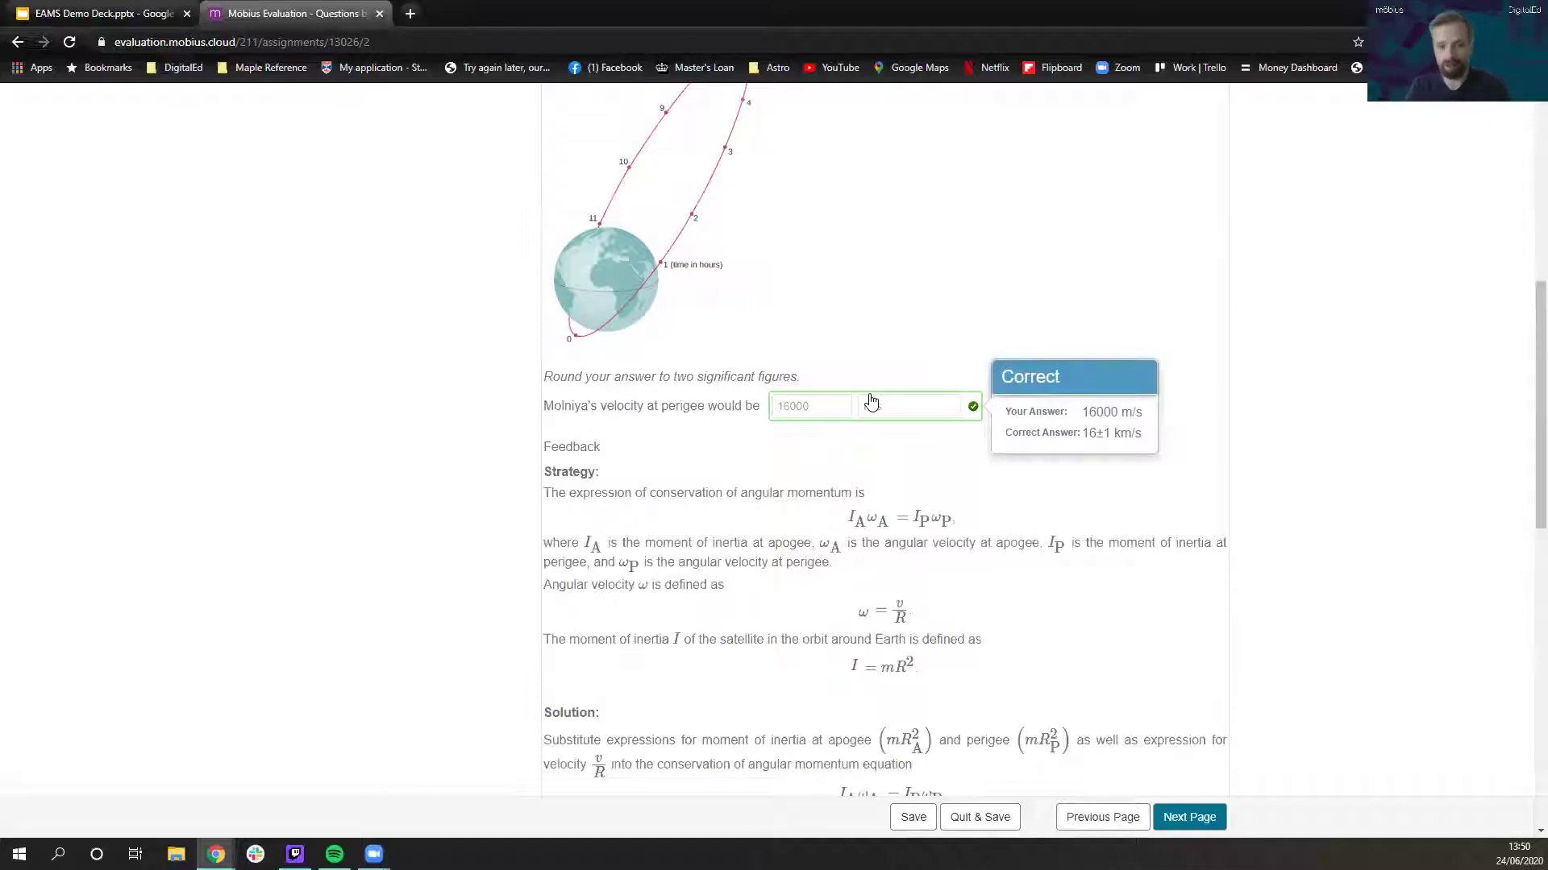
{"action": "mouse_move", "coordinate": [939, 405]}
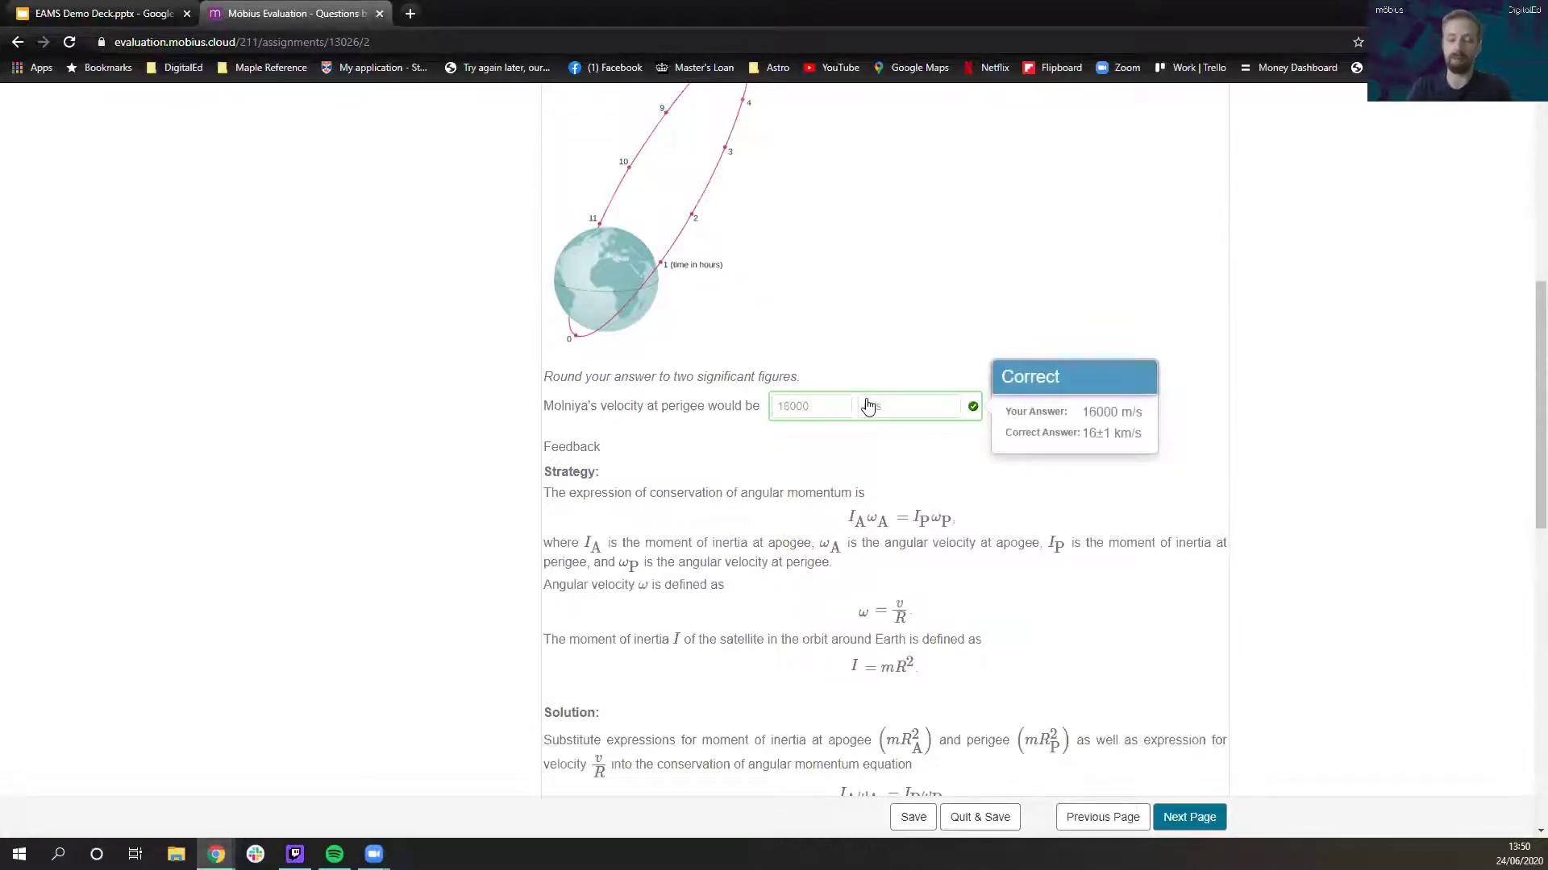
Step: Submit a blank answer for grading in the polynomial factoring question under Algorithmic with Maple Grading
{"action": "scroll", "coordinate": [868, 406], "scroll_direction": "down", "scroll_amount": 2}
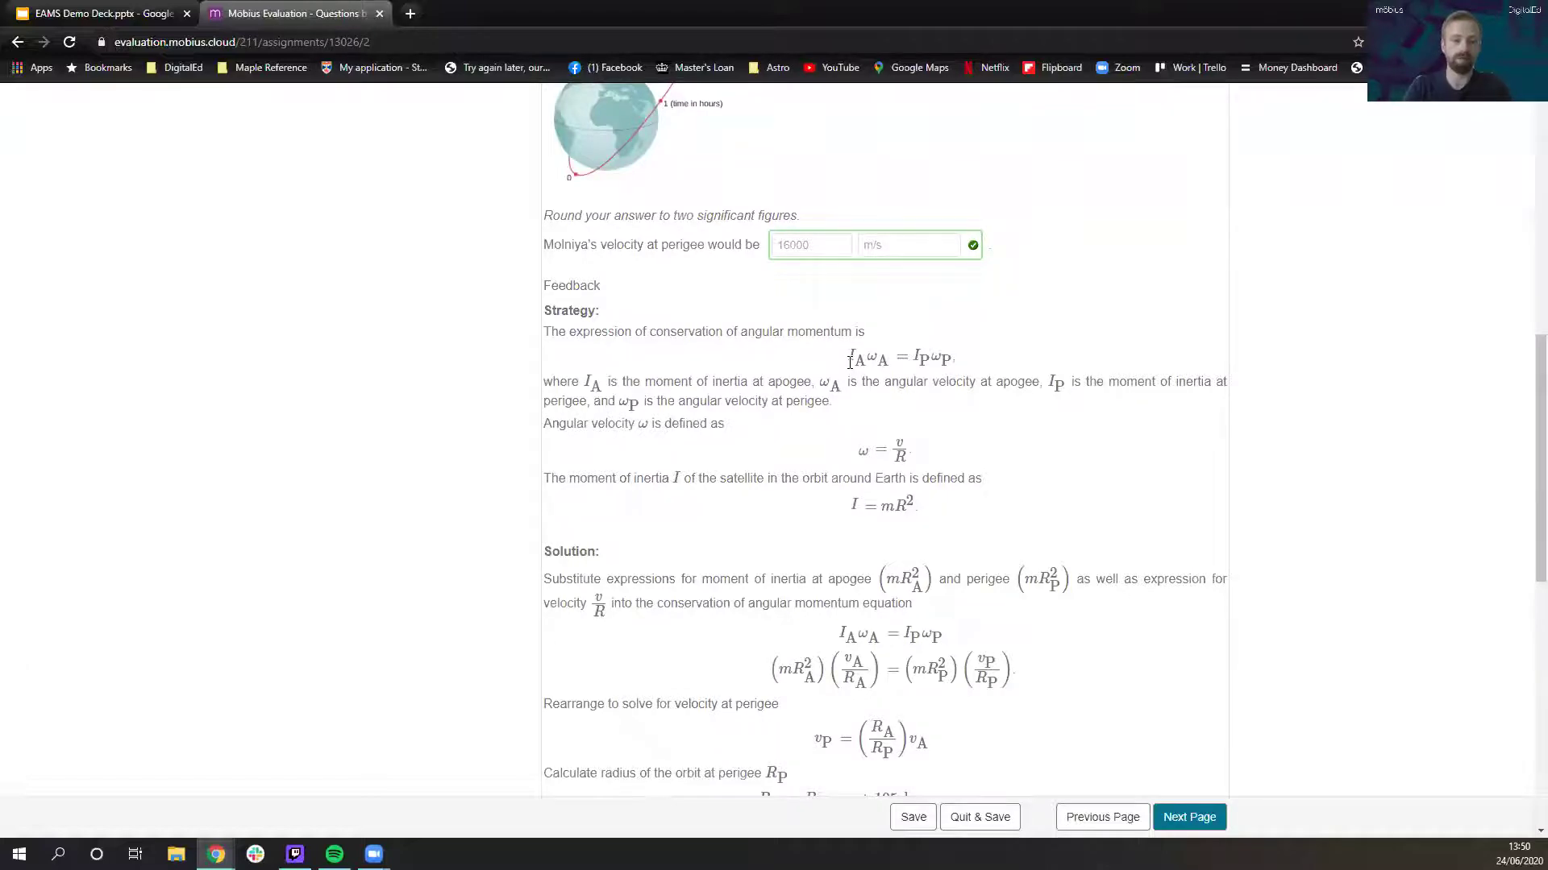
{"action": "scroll", "coordinate": [708, 409], "scroll_direction": "down", "scroll_amount": 7}
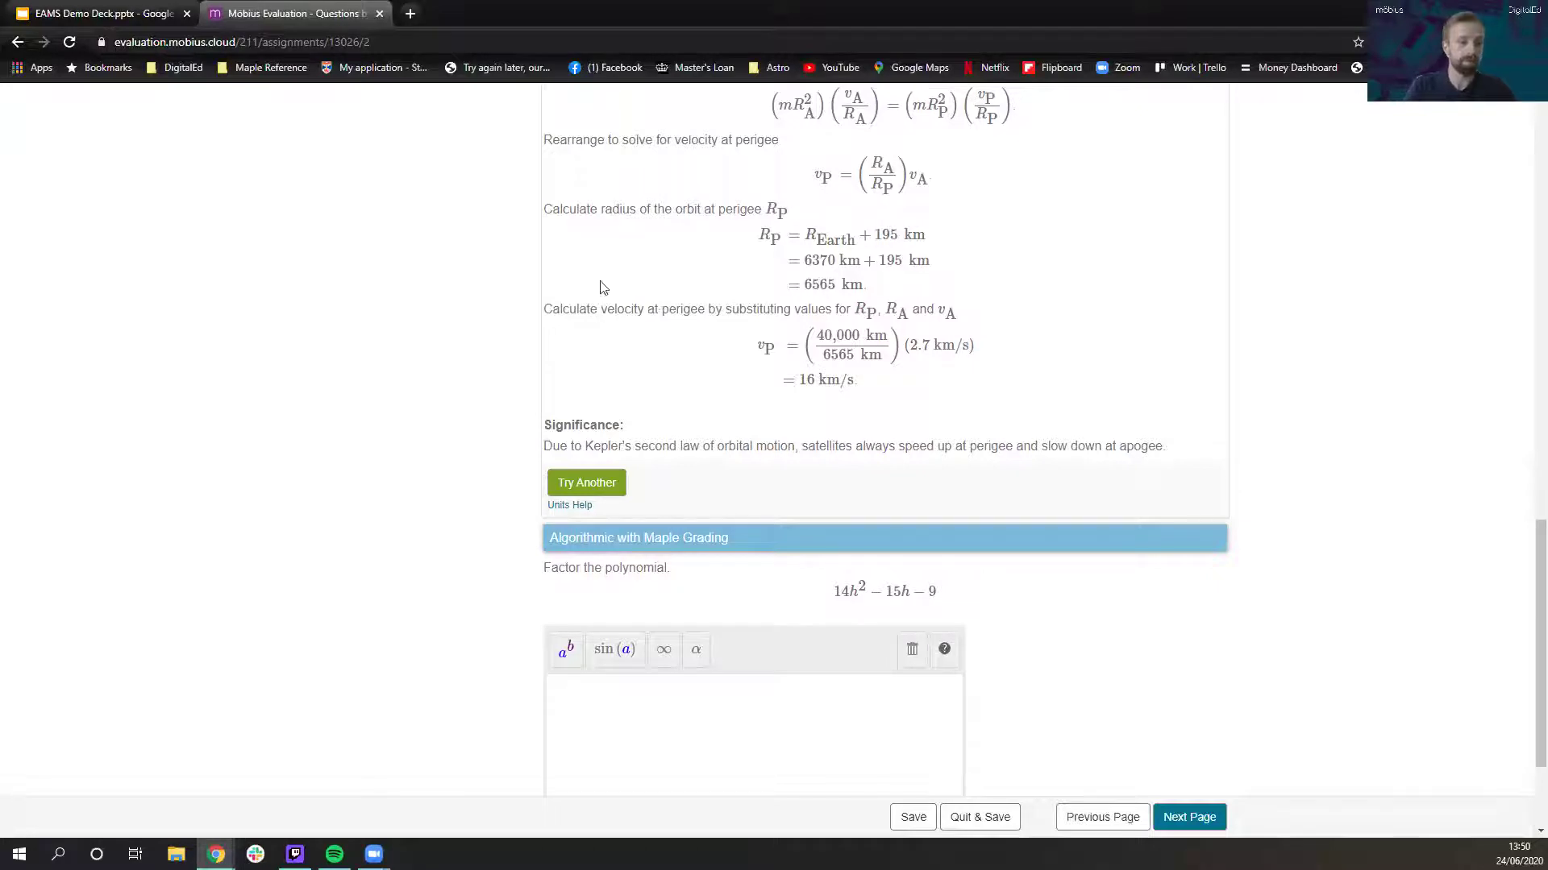
{"action": "scroll", "coordinate": [600, 288], "scroll_direction": "down", "scroll_amount": 2}
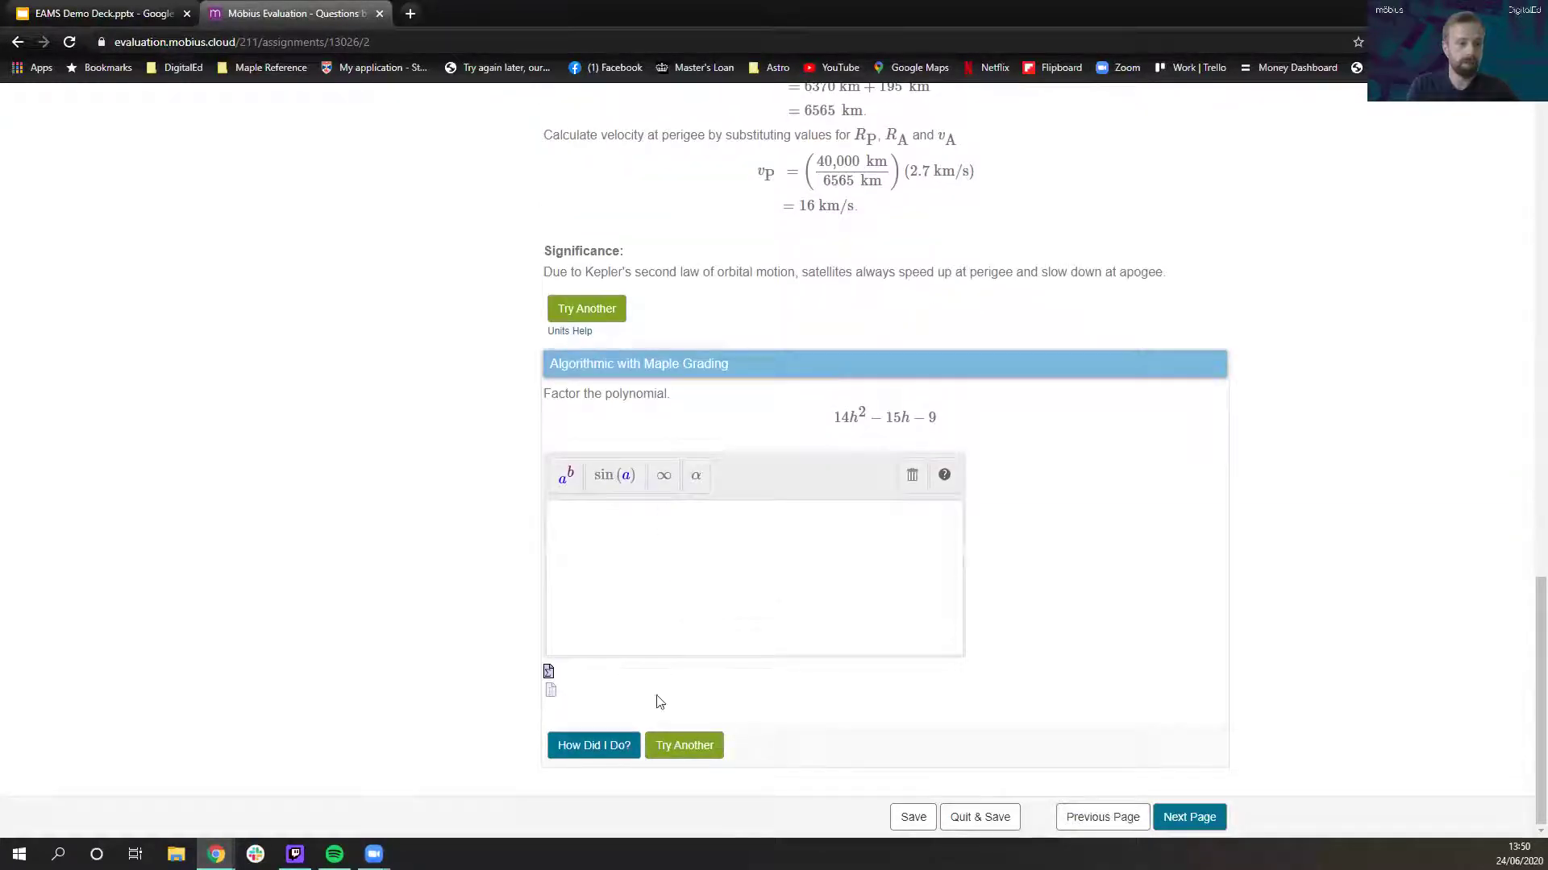
{"action": "left_click", "coordinate": [617, 761]}
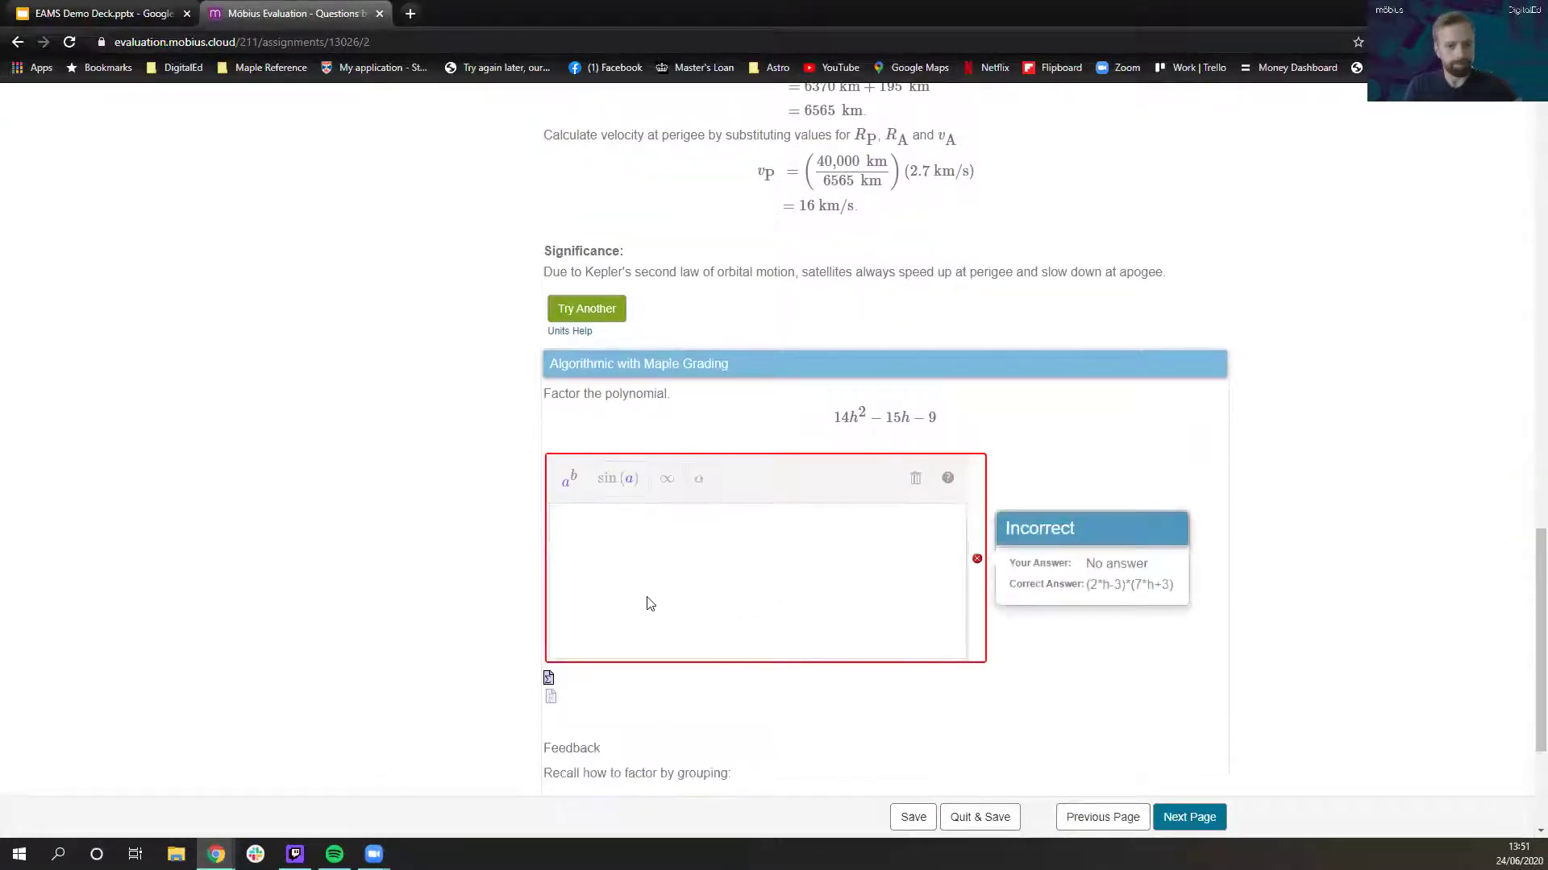
Step: Go to the "Sketching" page of the Questions by Type lesson
{"action": "scroll", "coordinate": [694, 553], "scroll_direction": "up", "scroll_amount": 10}
{"action": "scroll", "coordinate": [572, 479], "scroll_direction": "up", "scroll_amount": 6}
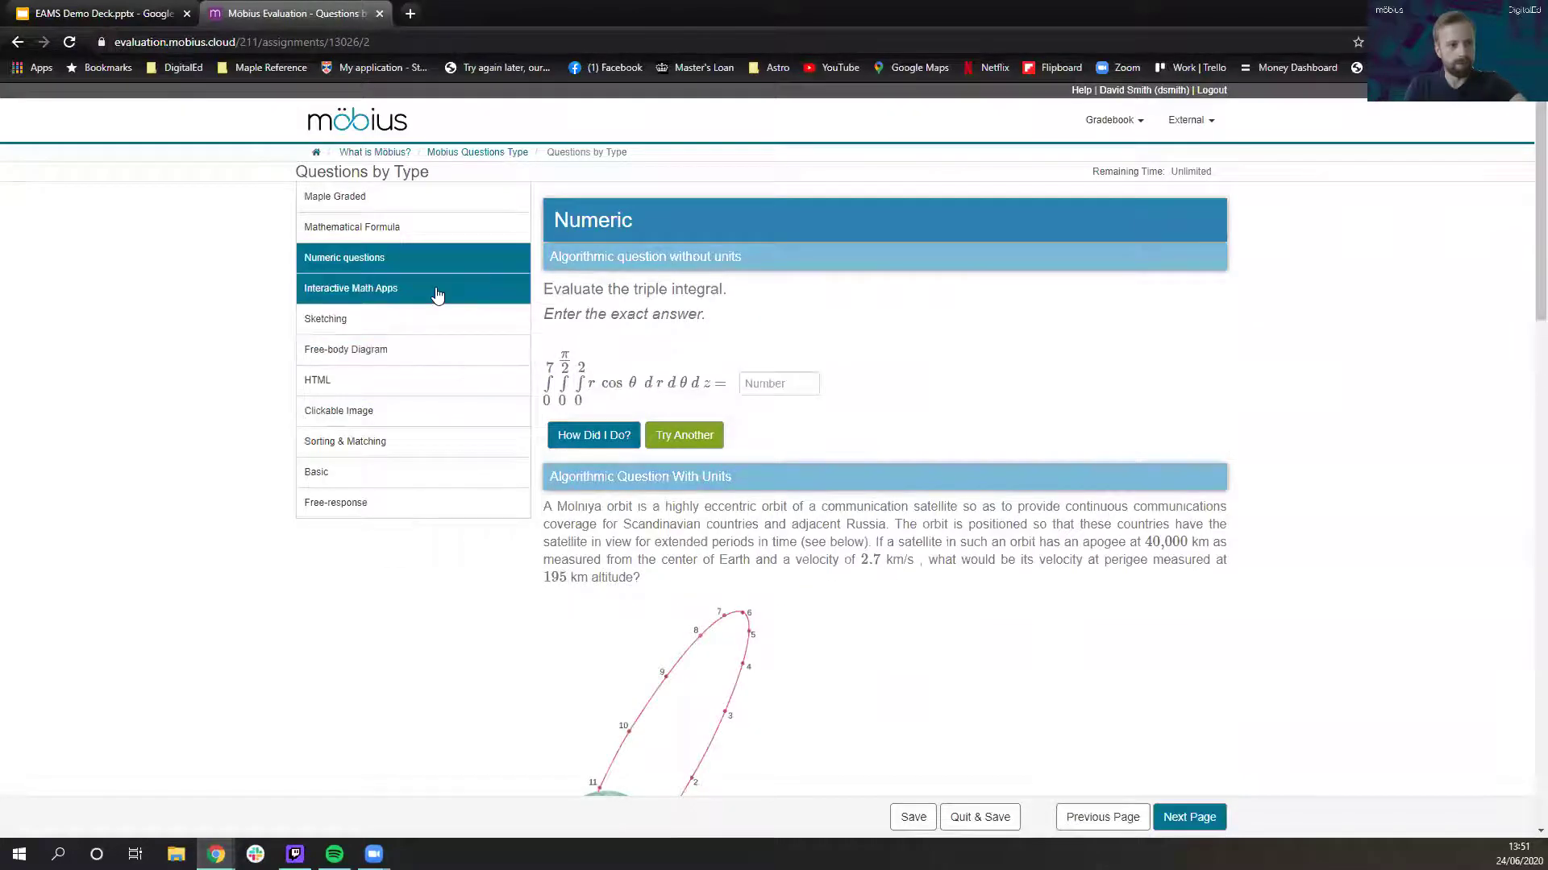
{"action": "left_click", "coordinate": [425, 320]}
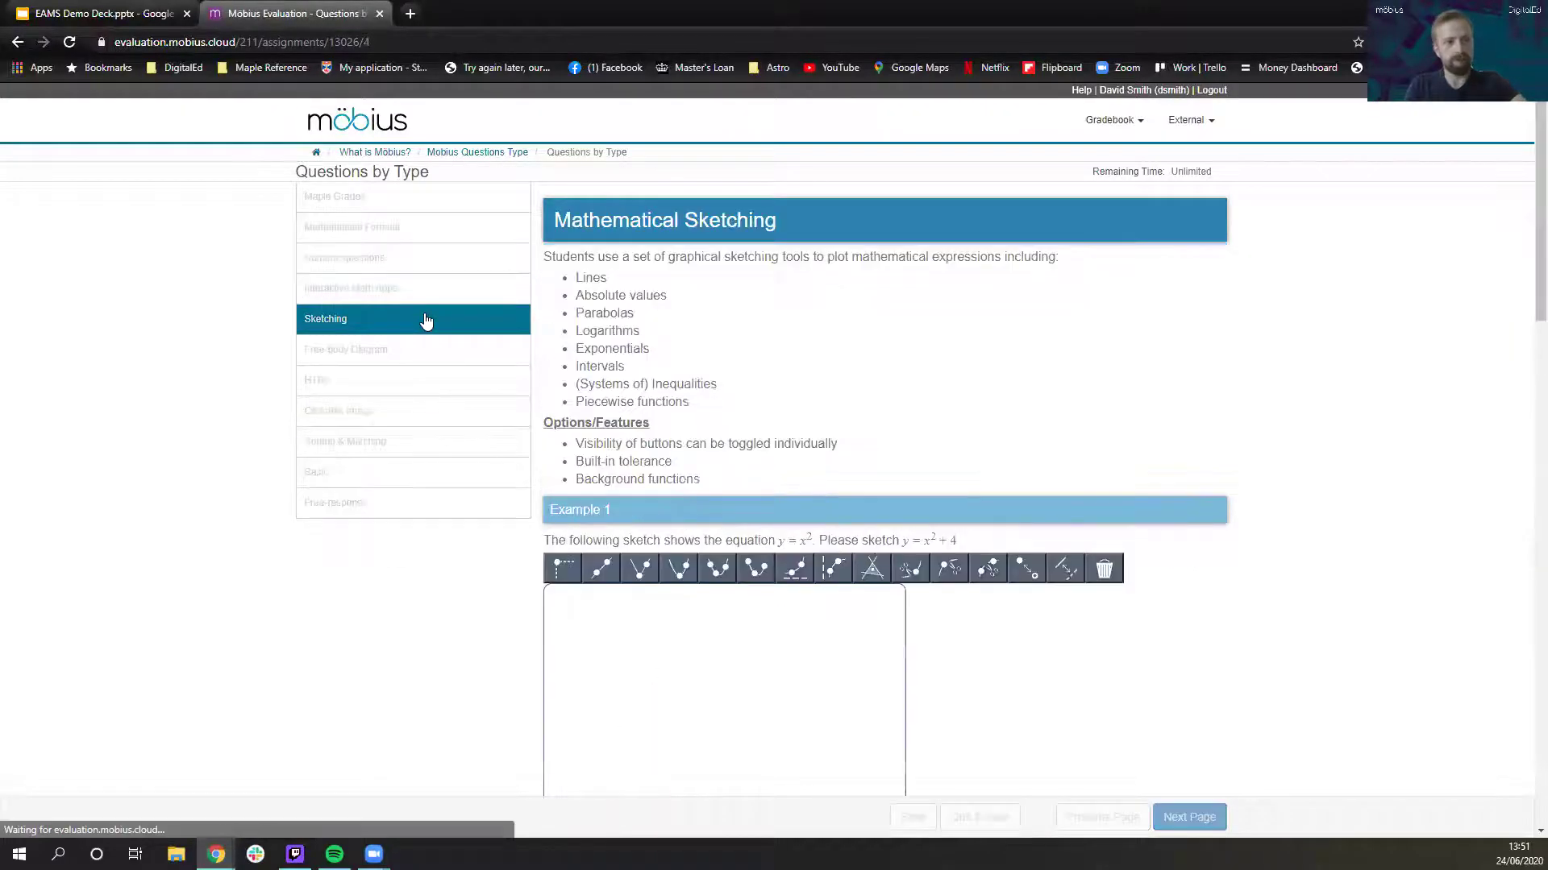
Step: Clear the existing answer in Example 1 and sketch a parabola with its vertex at about y = 3
{"action": "scroll", "coordinate": [452, 373], "scroll_direction": "down", "scroll_amount": 3}
{"action": "left_click", "coordinate": [602, 331]}
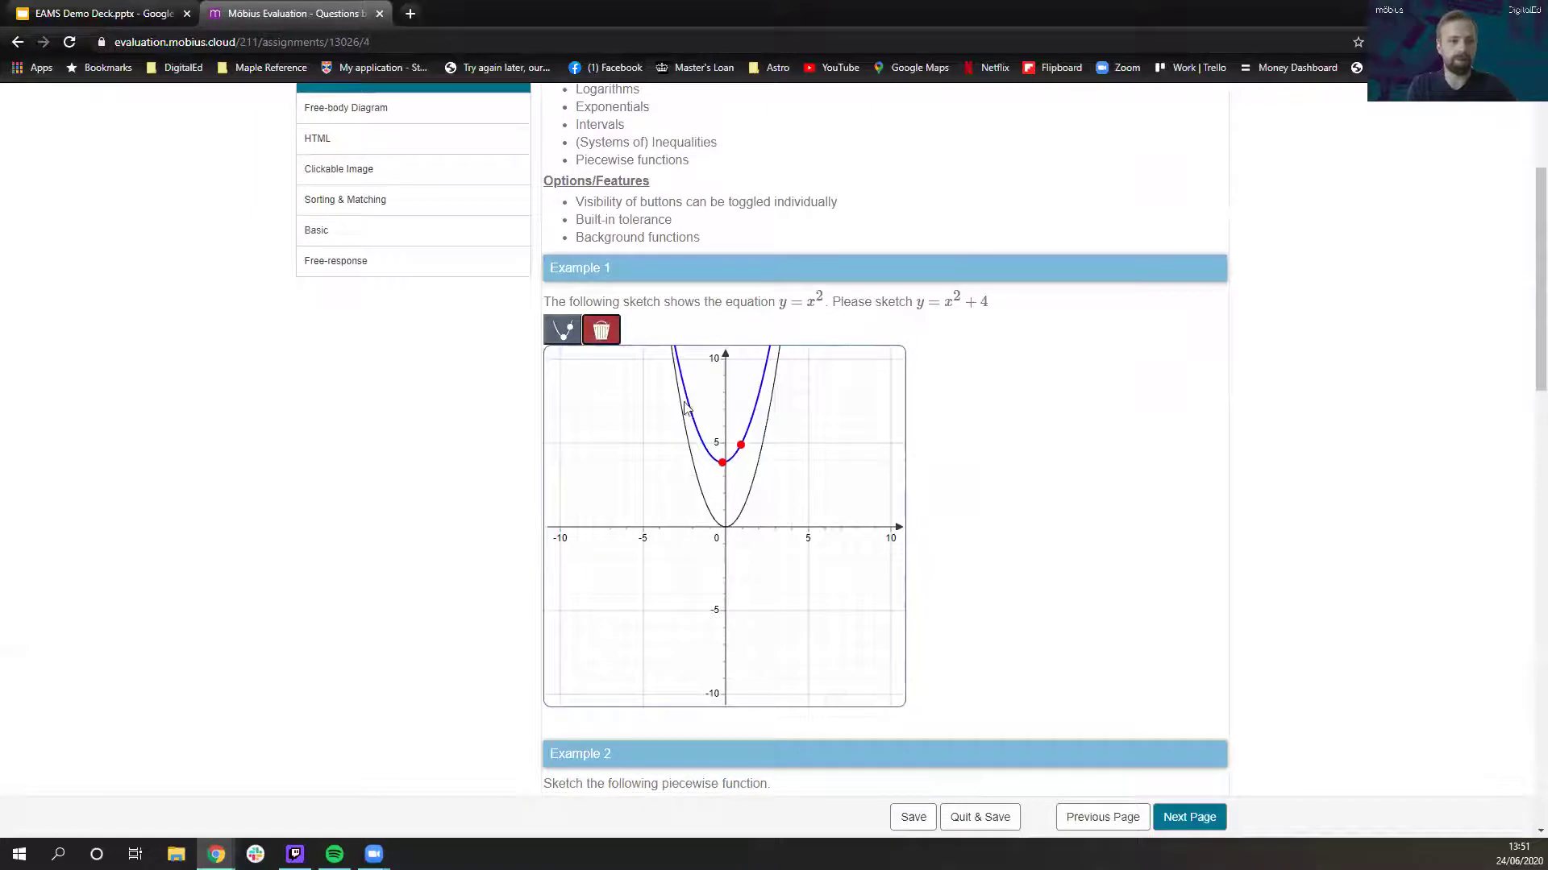
{"action": "left_click", "coordinate": [730, 462]}
{"action": "left_click", "coordinate": [730, 462]}
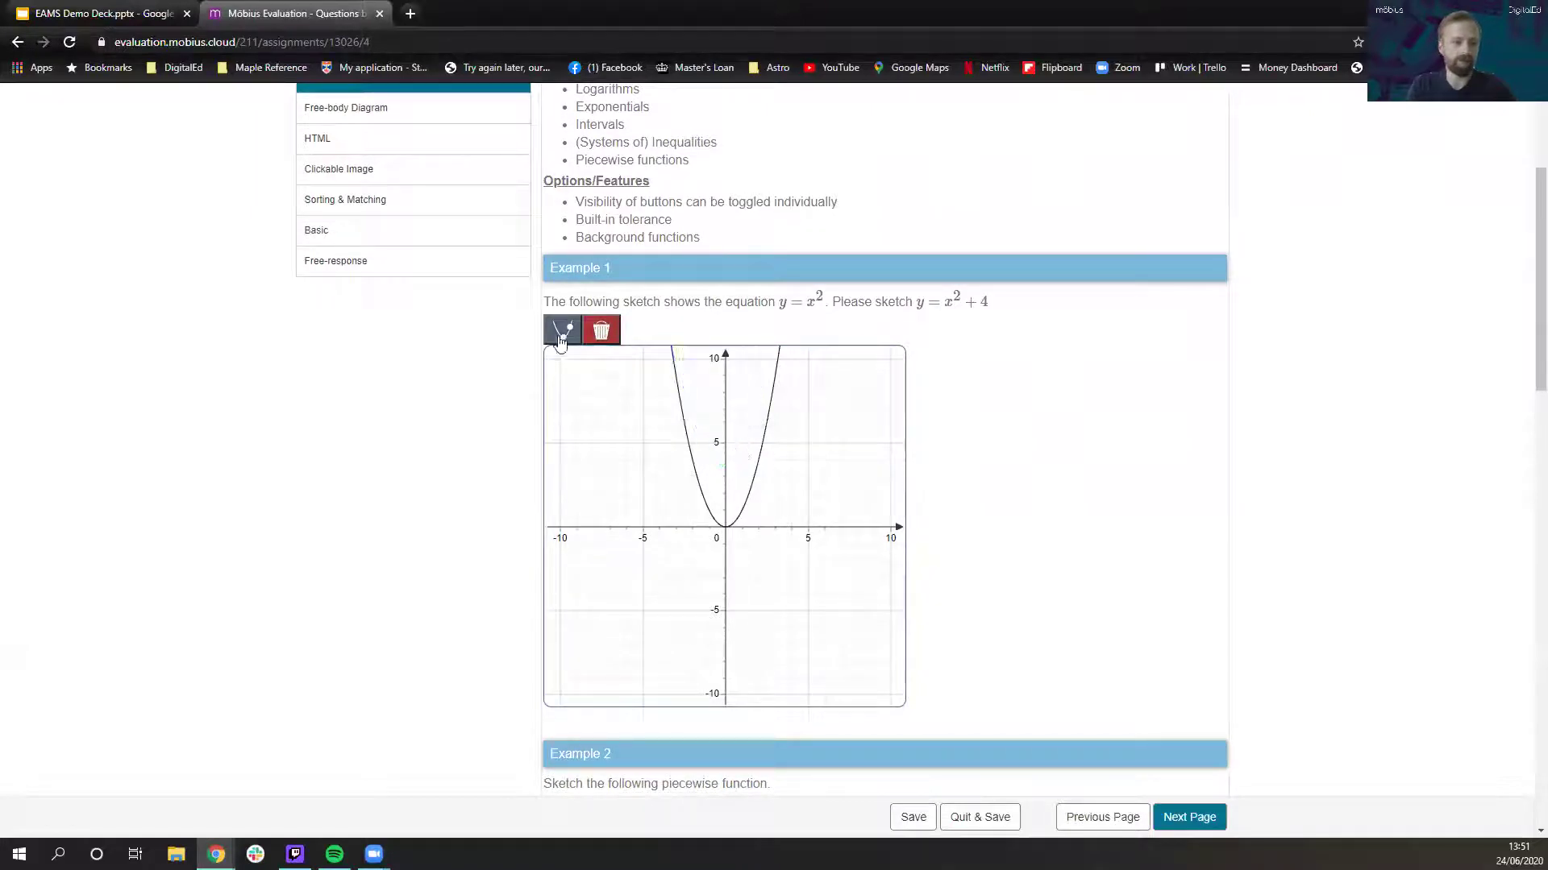
{"action": "left_click", "coordinate": [562, 330]}
{"action": "left_click", "coordinate": [721, 476]}
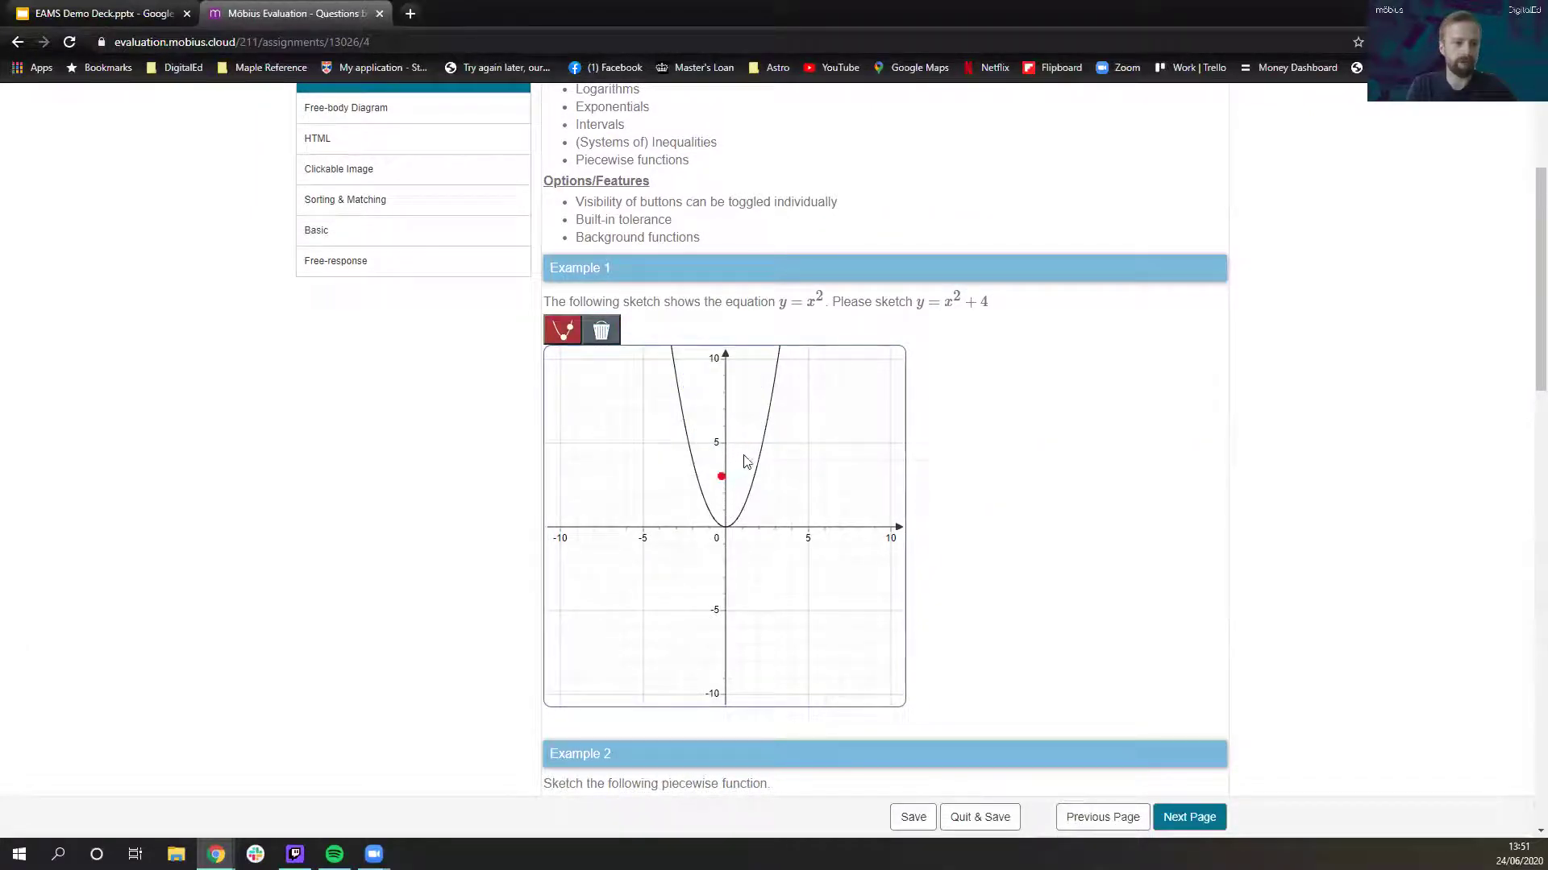
{"action": "left_click", "coordinate": [743, 456]}
Step: Submit the sketches for grading and compare the Example 1 parabola with the correct answer
{"action": "scroll", "coordinate": [722, 540], "scroll_direction": "down", "scroll_amount": 1}
{"action": "scroll", "coordinate": [548, 363], "scroll_direction": "up", "scroll_amount": 3}
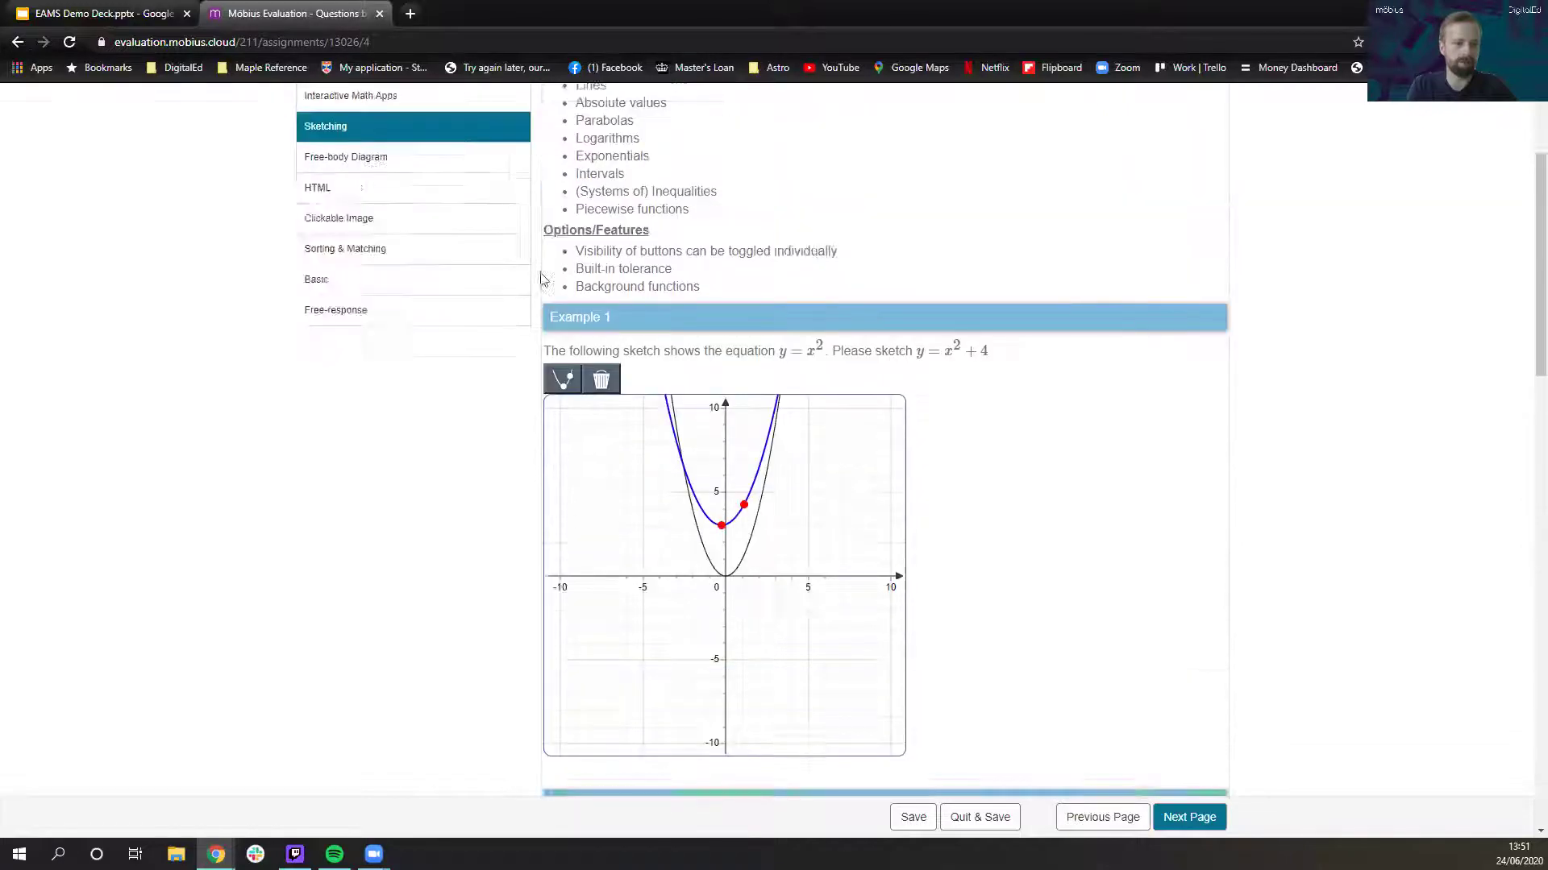
{"action": "scroll", "coordinate": [564, 339], "scroll_direction": "down", "scroll_amount": 15}
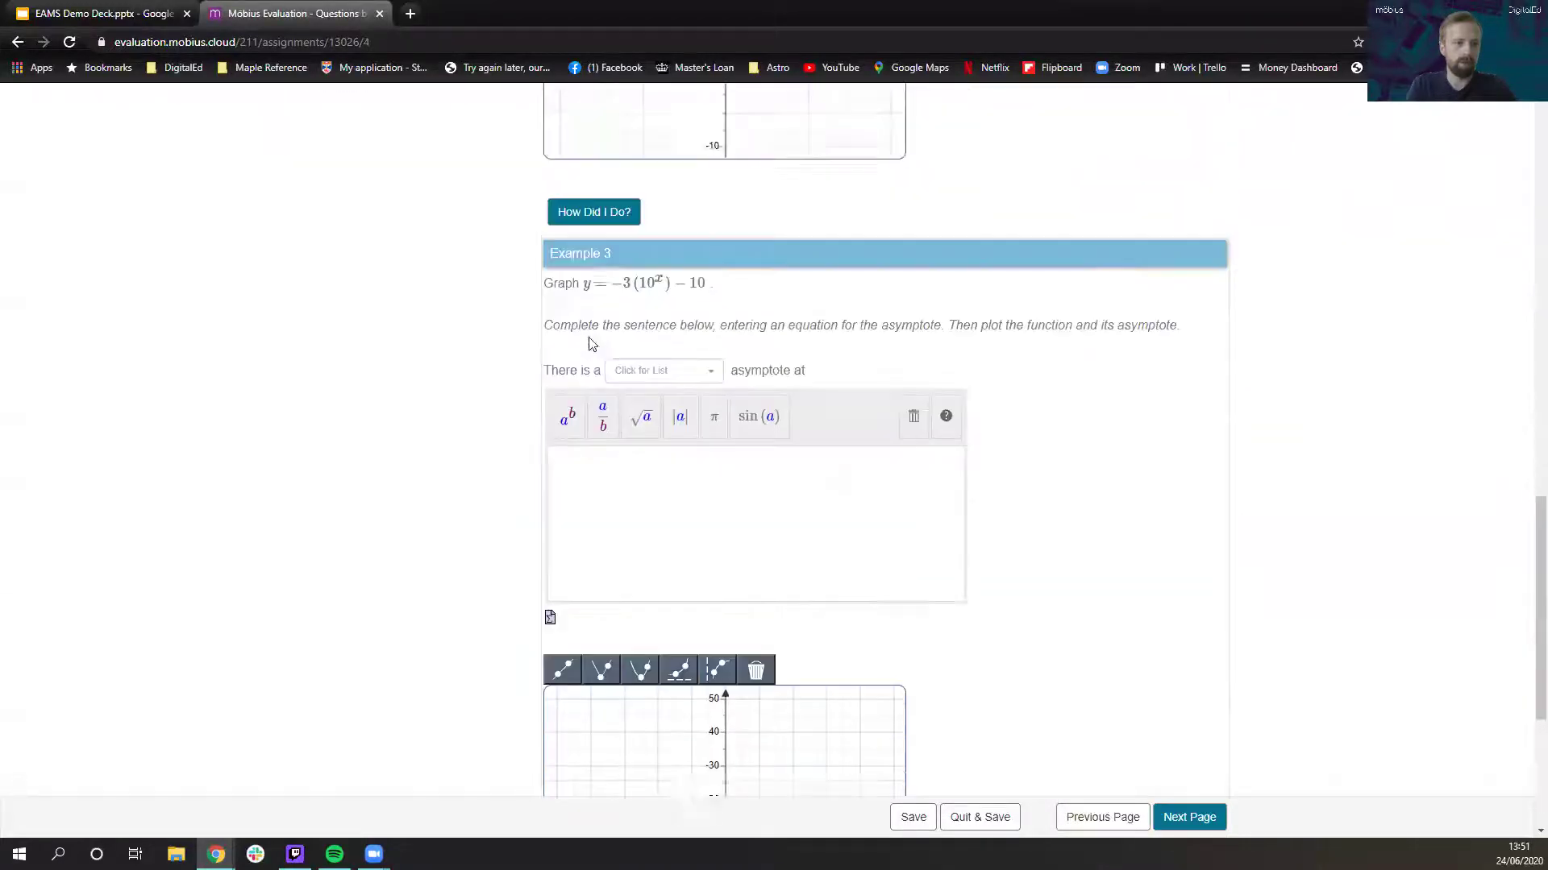
{"action": "scroll", "coordinate": [742, 303], "scroll_direction": "up", "scroll_amount": 15}
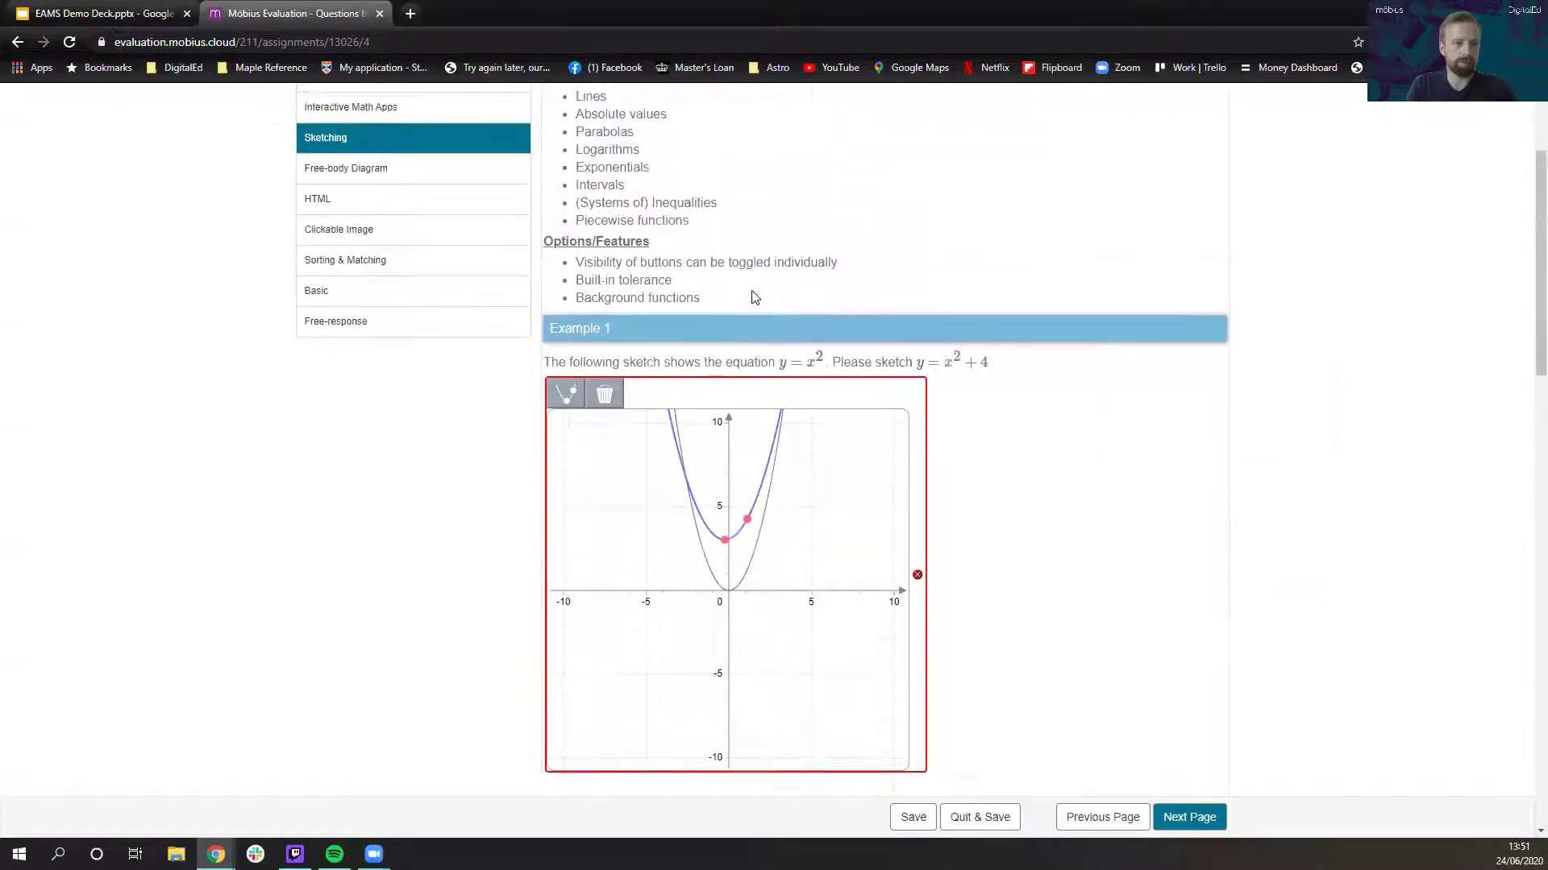
{"action": "scroll", "coordinate": [740, 409], "scroll_direction": "down", "scroll_amount": 1}
{"action": "mouse_move", "coordinate": [732, 484]}
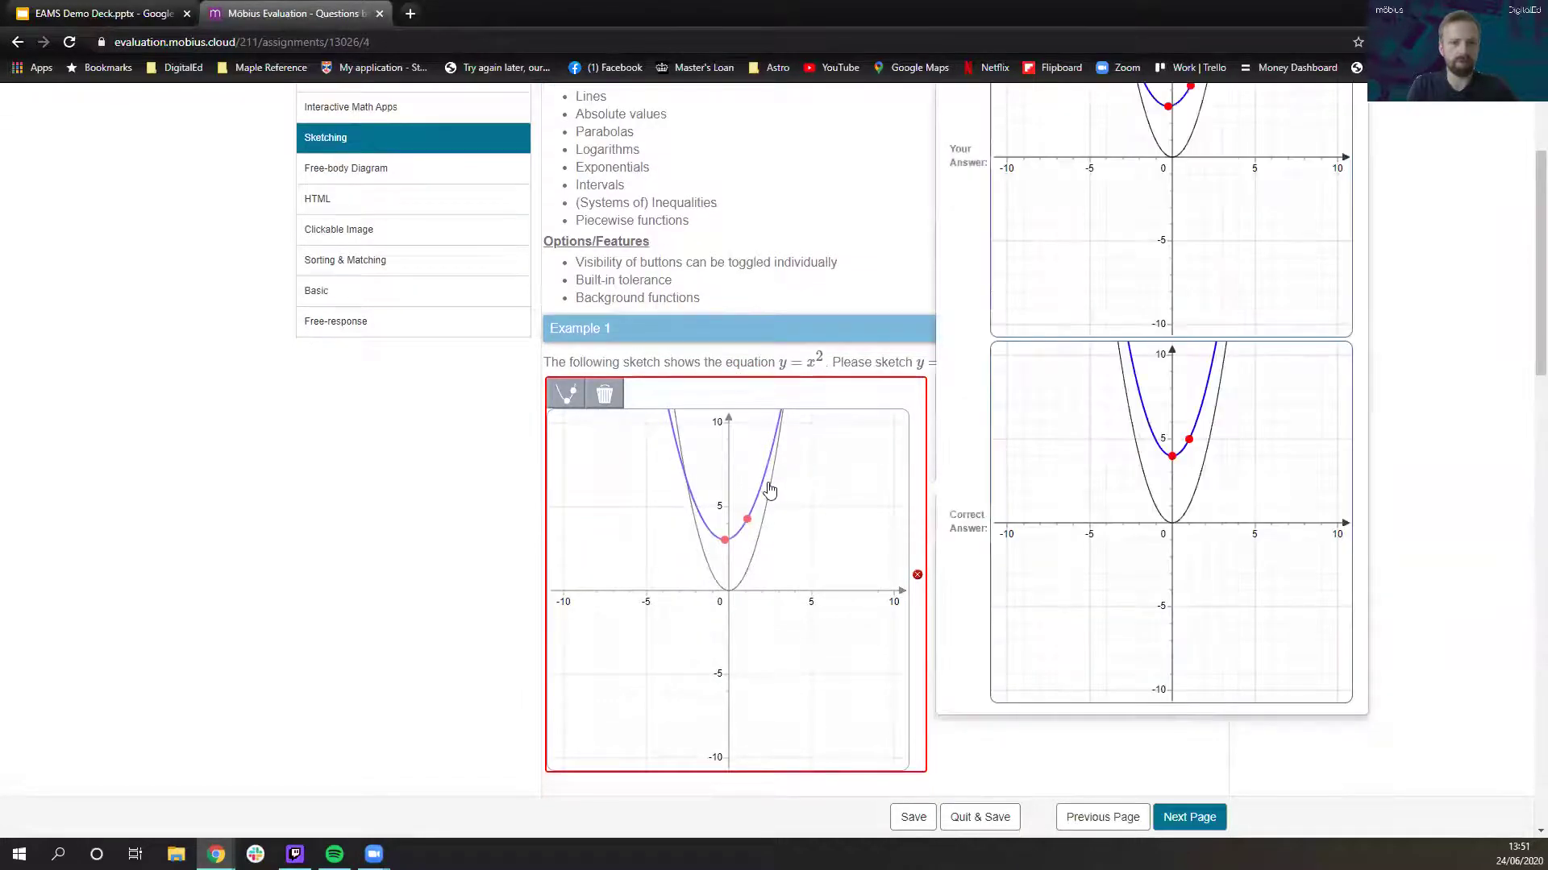
Step: Clear the Example 1 parabola and sketch one with its vertex at about (0, 4), passing through about (1, 5)
{"action": "left_click", "coordinate": [602, 392]}
{"action": "left_click", "coordinate": [745, 518]}
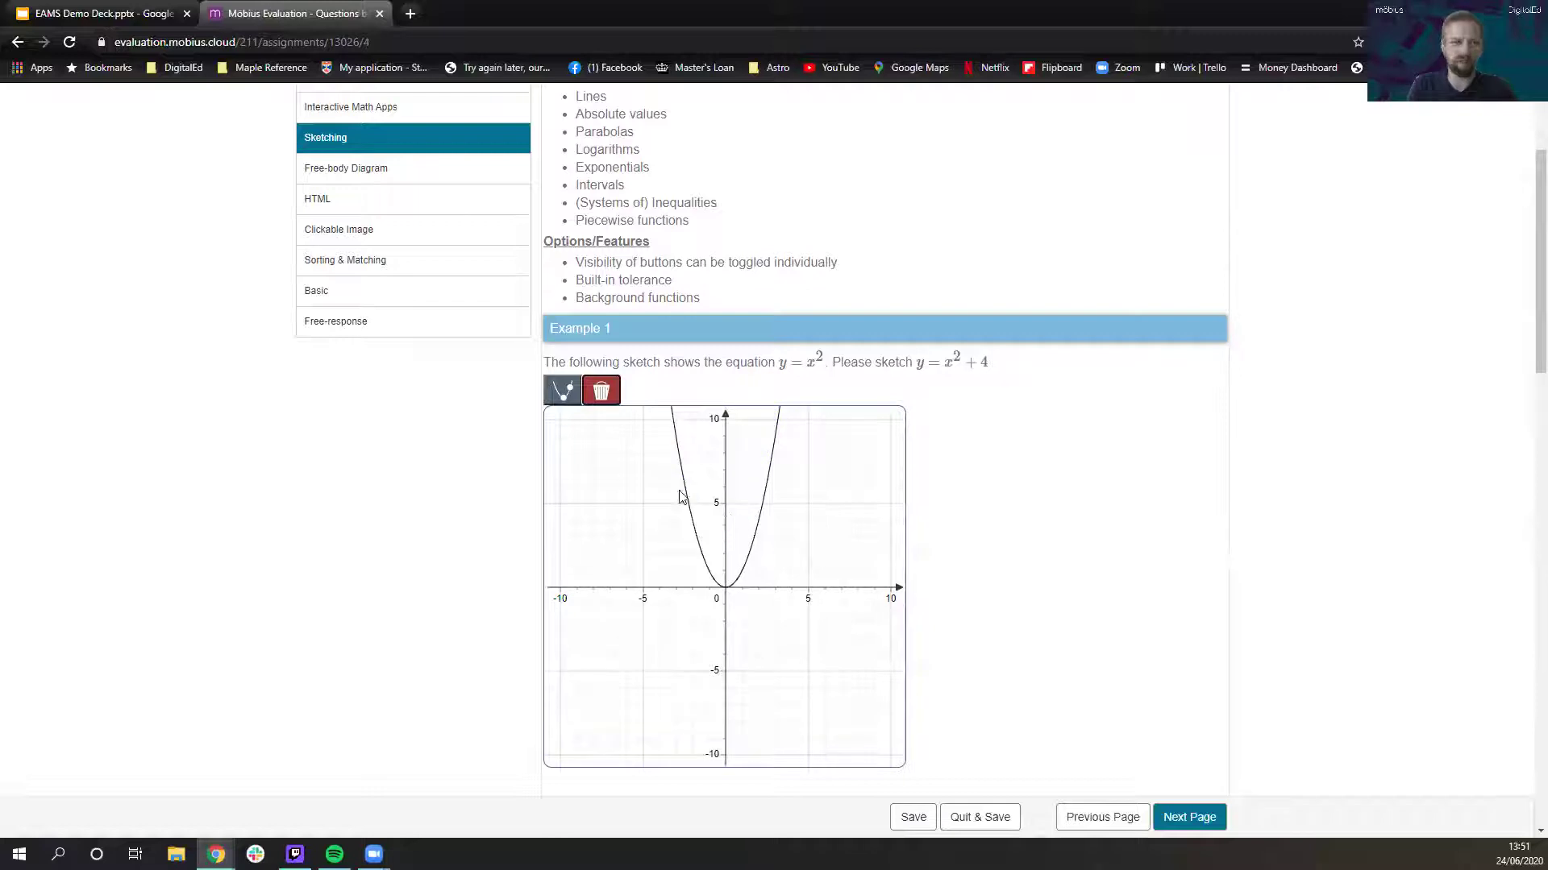
{"action": "left_click", "coordinate": [564, 391]}
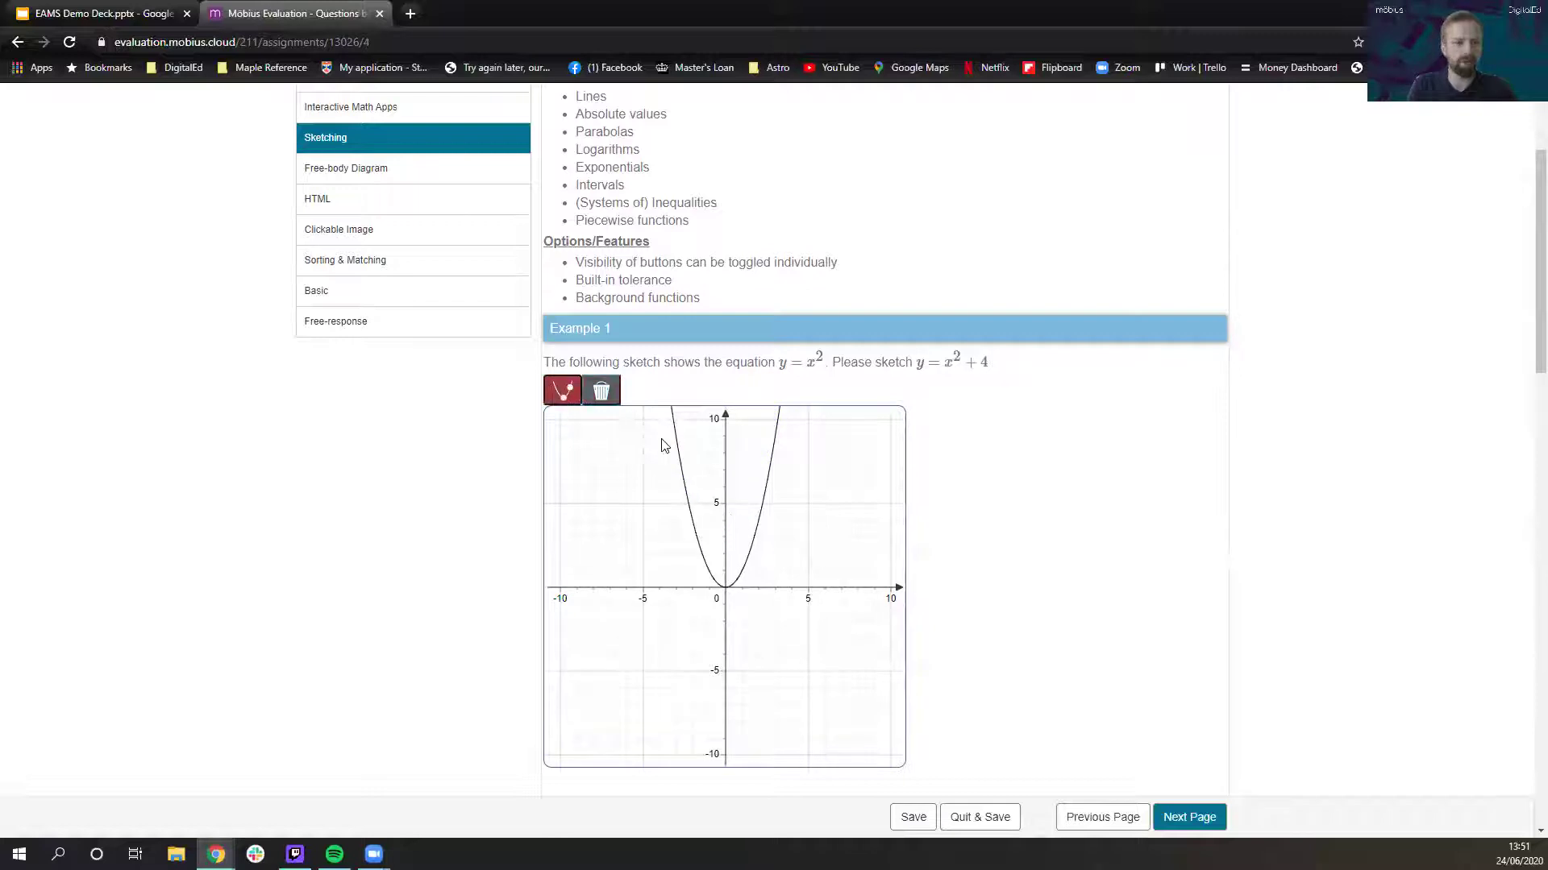
{"action": "left_click", "coordinate": [726, 525]}
{"action": "left_click", "coordinate": [741, 505]}
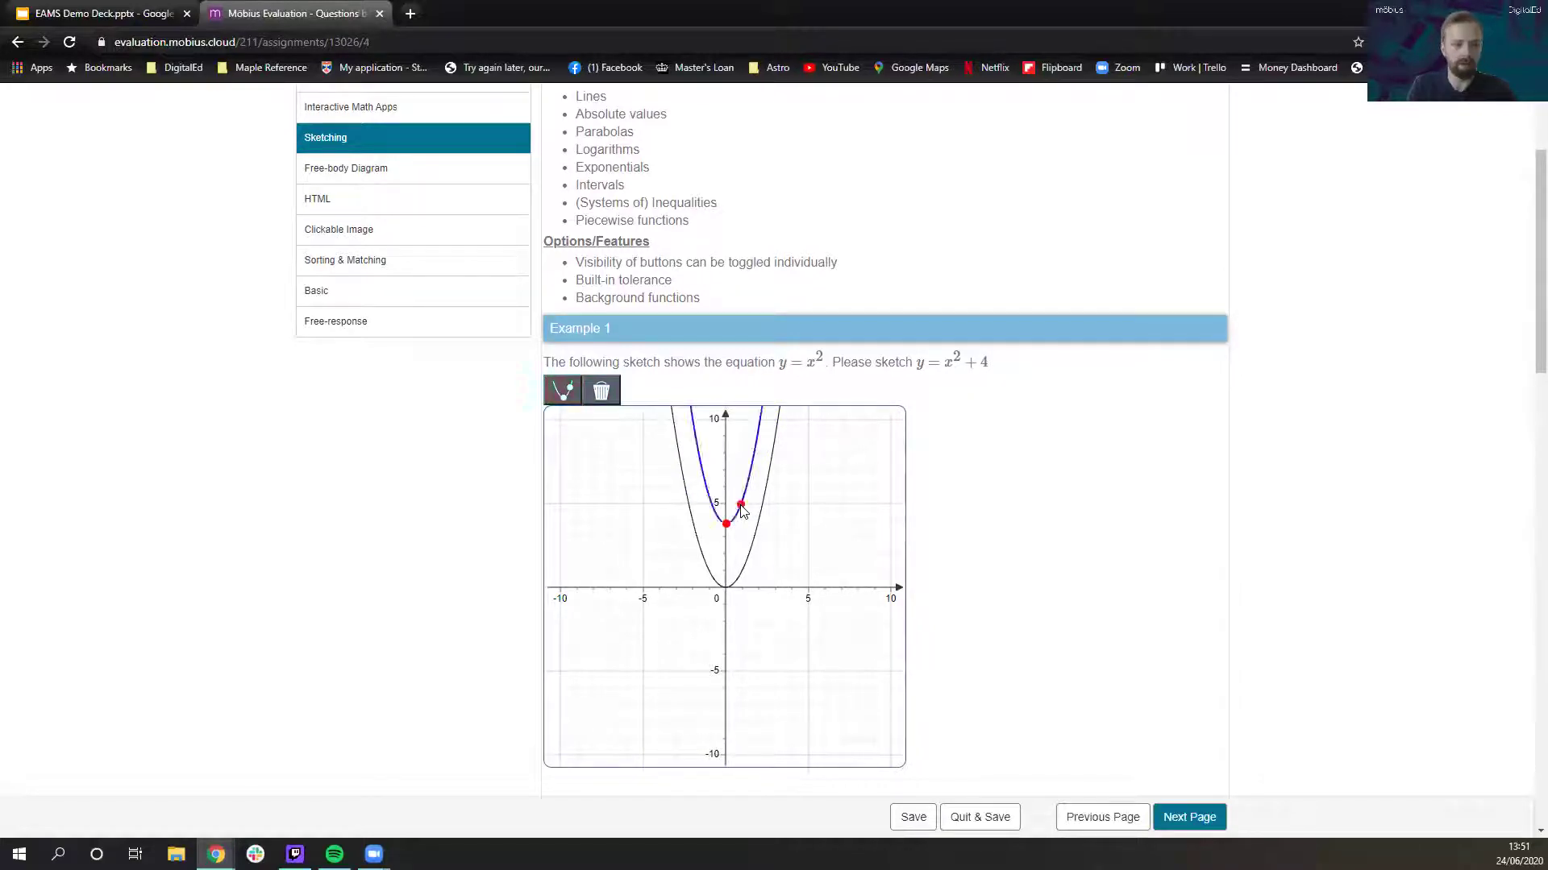
Step: Submit the new y = x² + 4 sketch for grading and examine its feedback against the correct graph
{"action": "scroll", "coordinate": [636, 383], "scroll_direction": "down", "scroll_amount": 14}
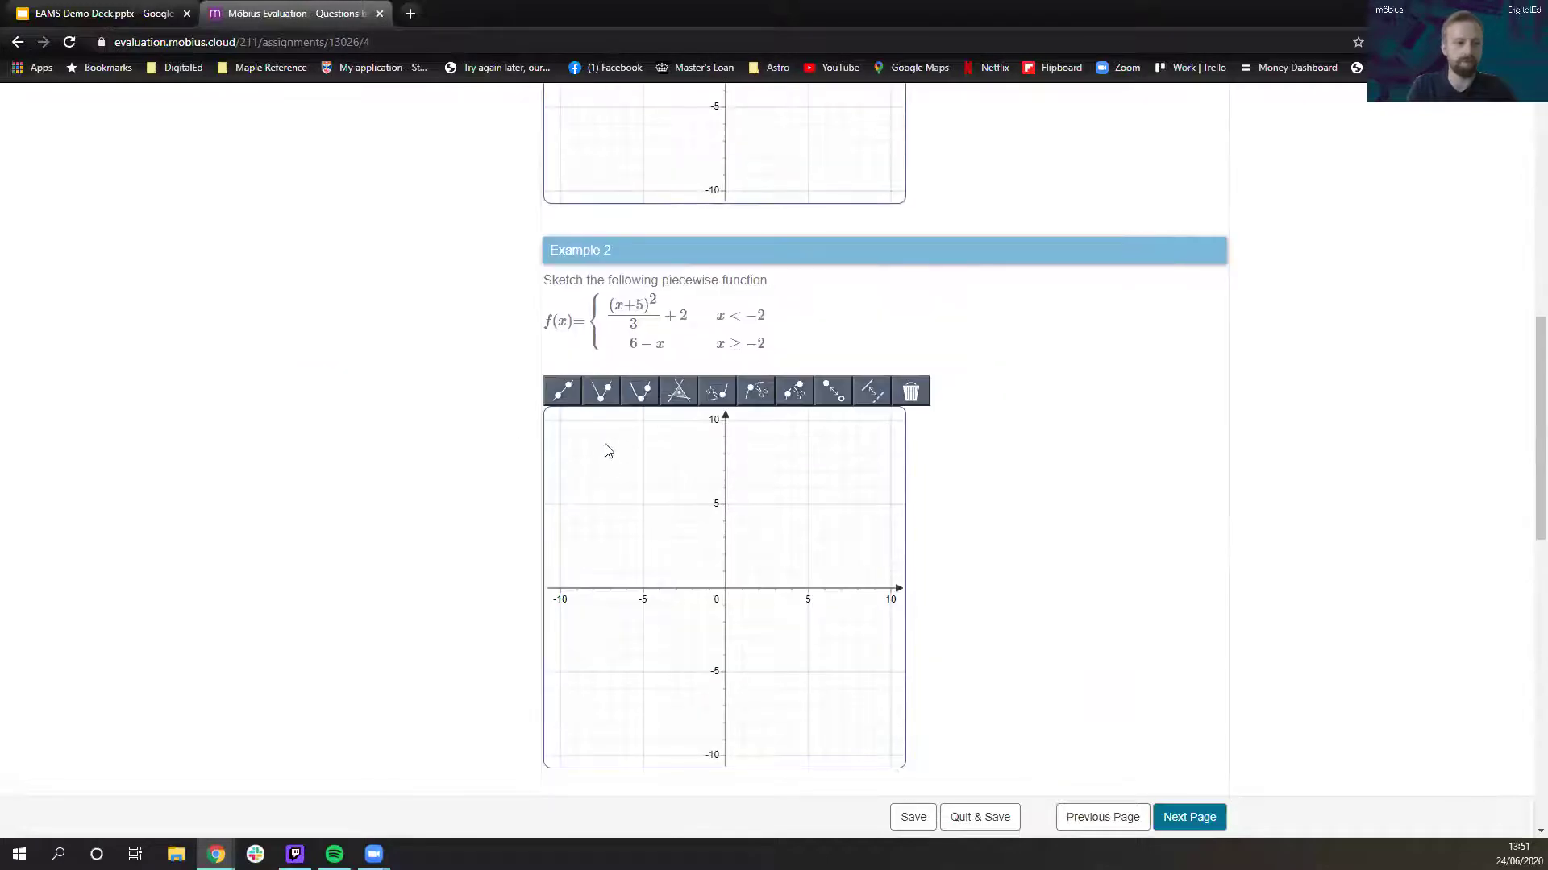
{"action": "left_click", "coordinate": [597, 259]}
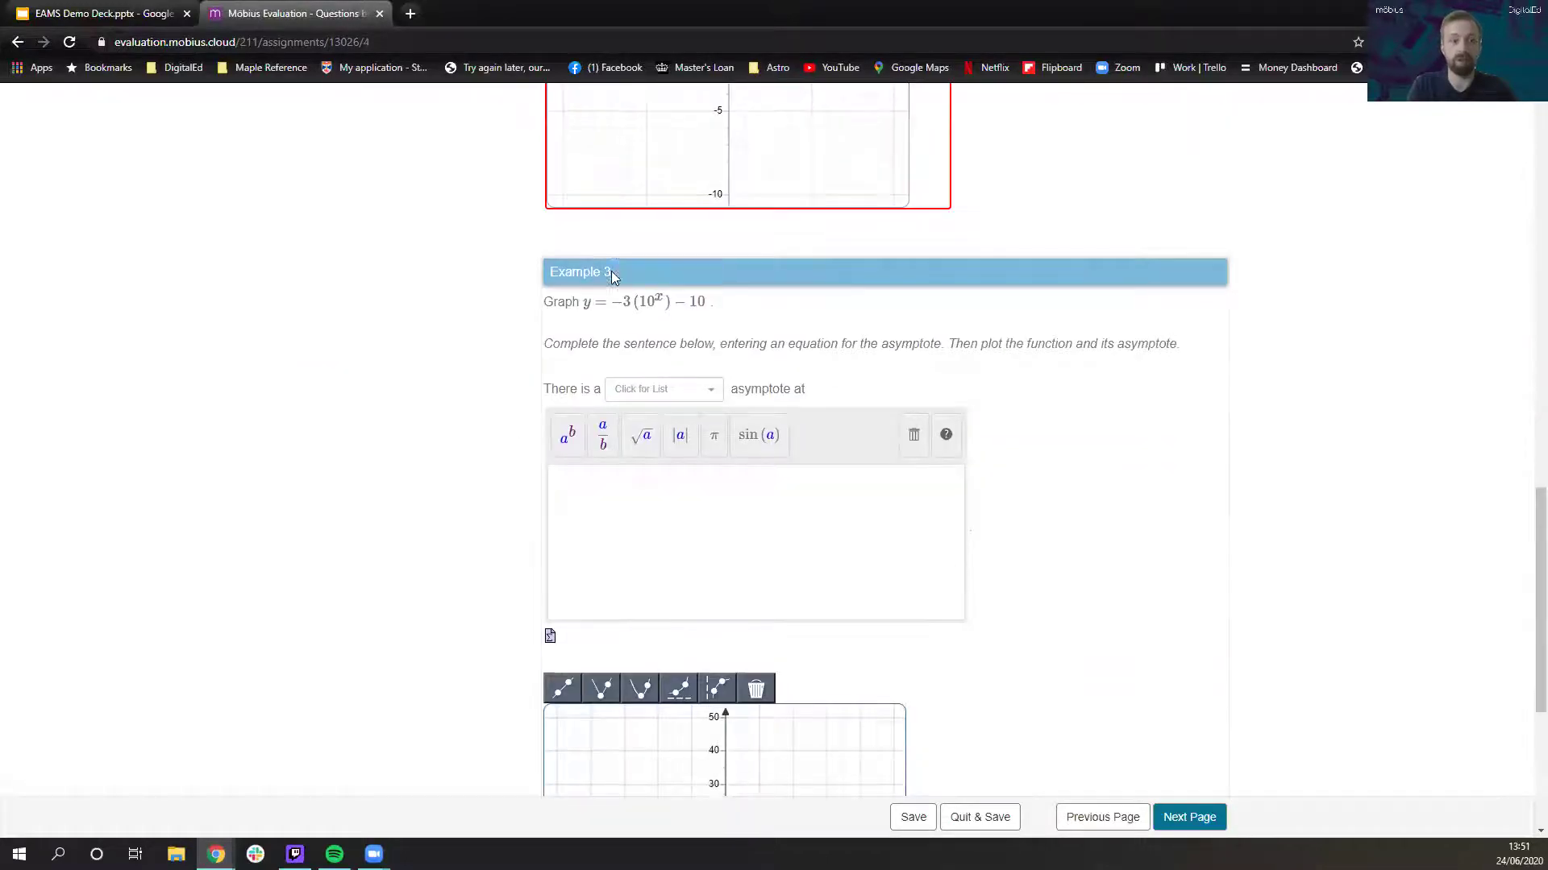
{"action": "scroll", "coordinate": [524, 326], "scroll_direction": "up", "scroll_amount": 7}
{"action": "scroll", "coordinate": [521, 326], "scroll_direction": "up", "scroll_amount": 5}
{"action": "mouse_move", "coordinate": [684, 428]}
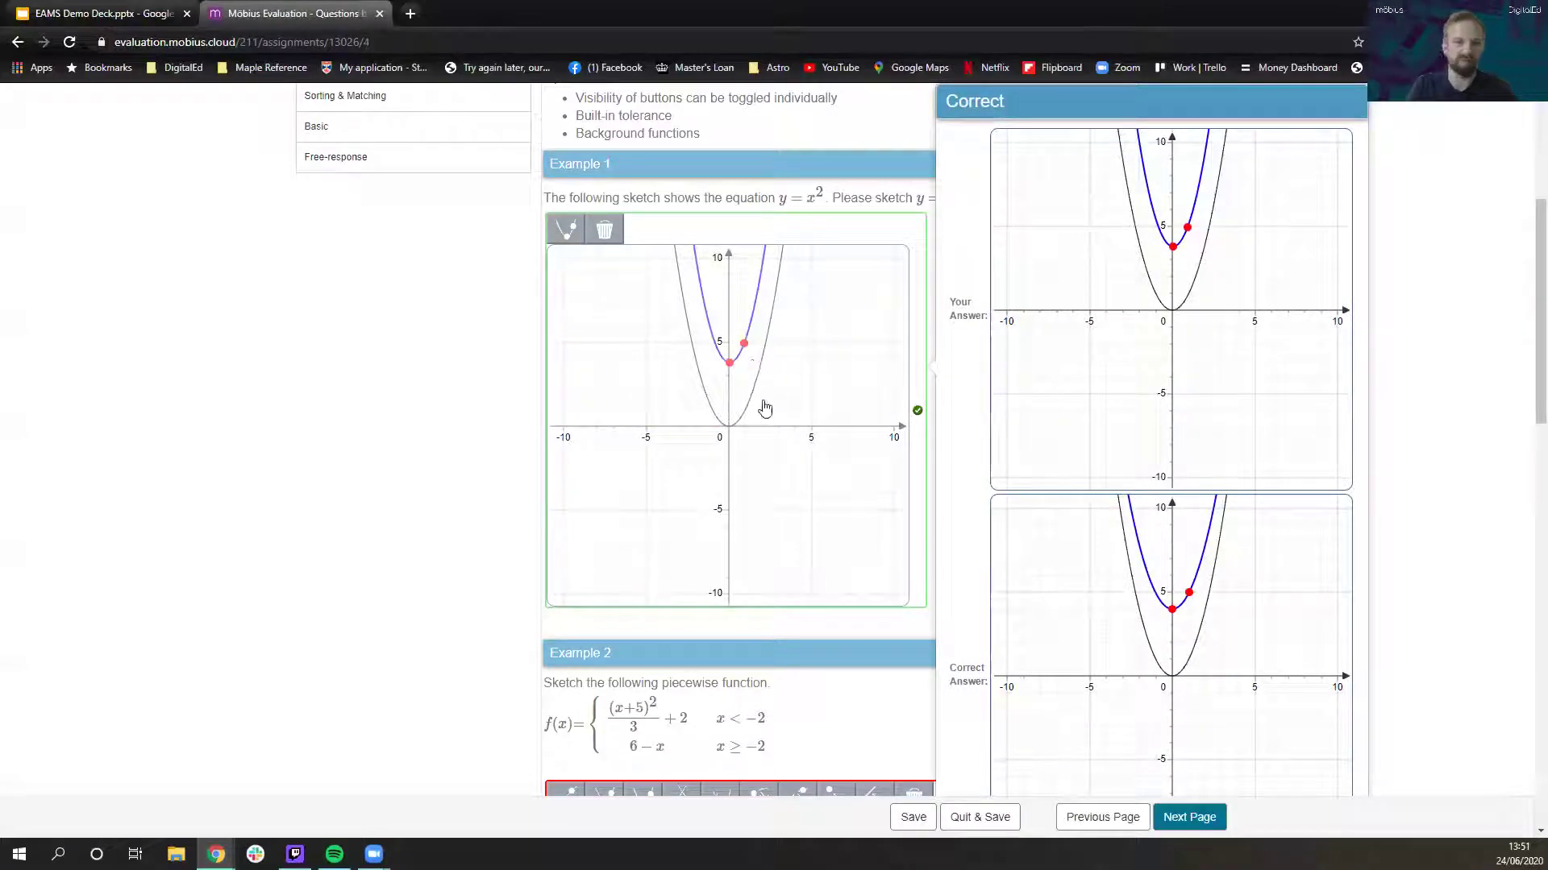
Step: Look over the piecewise function question in Example 2 and the asymptote graphing question in Example 3
{"action": "scroll", "coordinate": [374, 384], "scroll_direction": "down", "scroll_amount": 15}
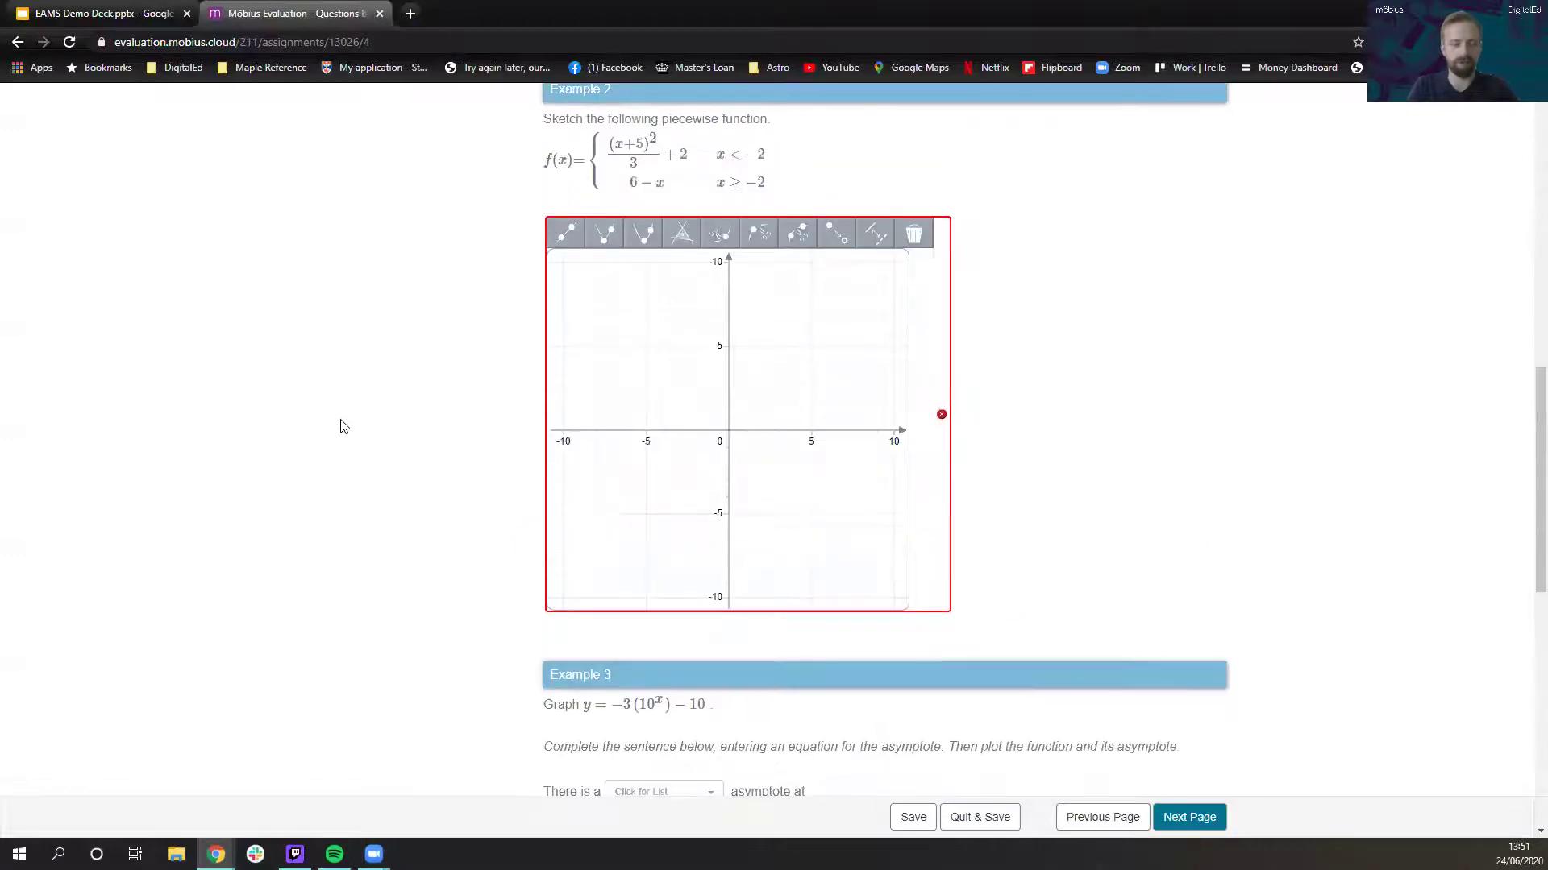
{"action": "scroll", "coordinate": [315, 439], "scroll_direction": "up", "scroll_amount": 4}
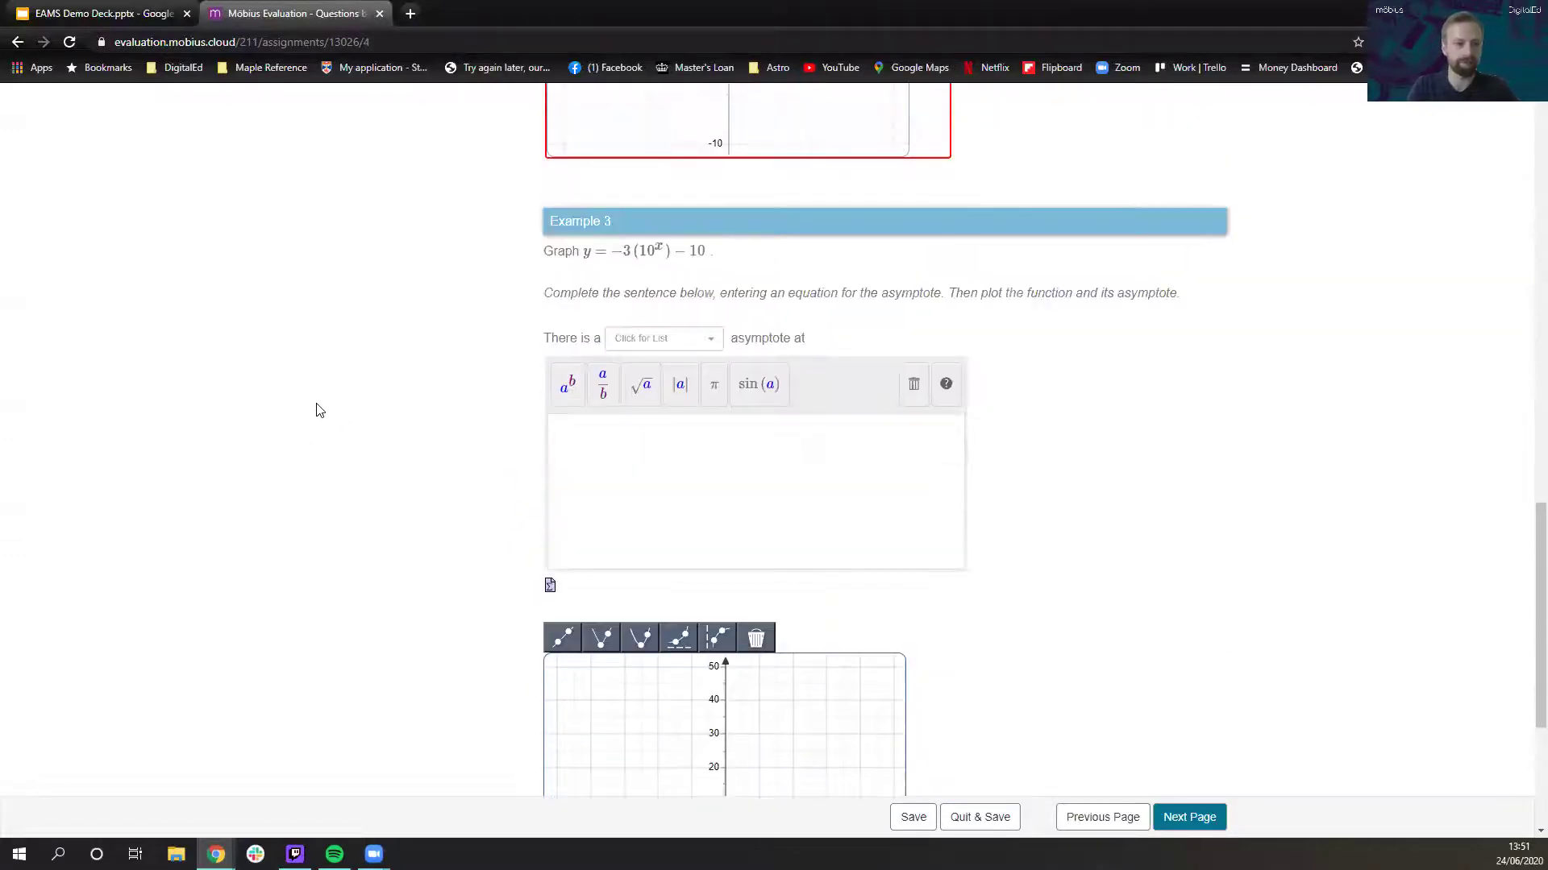
{"action": "scroll", "coordinate": [319, 436], "scroll_direction": "down", "scroll_amount": 4}
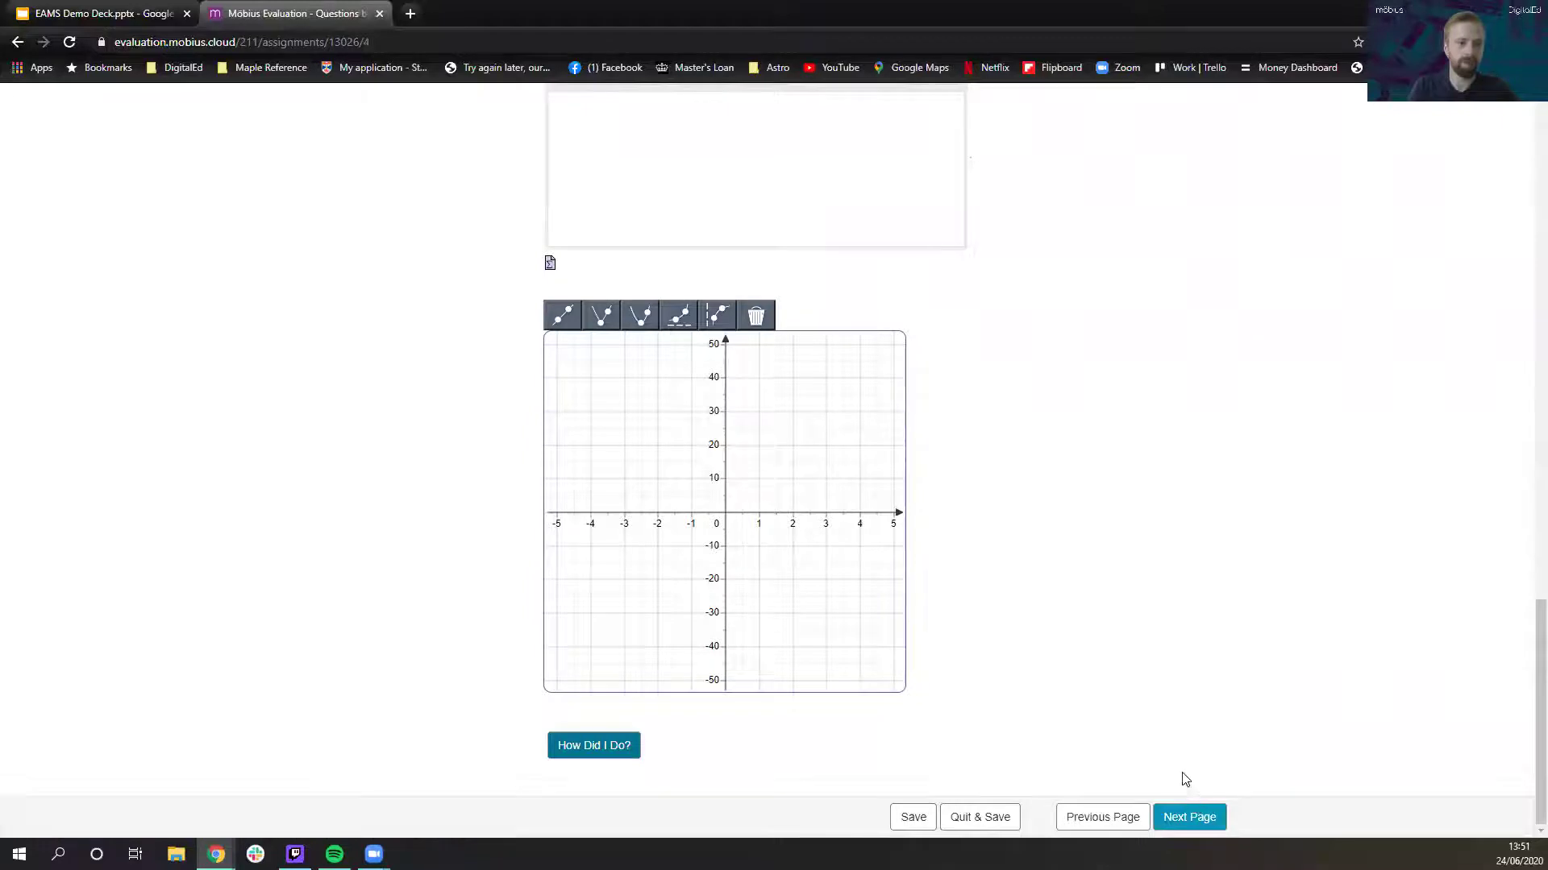
{"action": "scroll", "coordinate": [1112, 814], "scroll_direction": "up", "scroll_amount": 7}
Step: Go to the "Interactive Math Apps" page and look over its HTML 5 example on placing planets into orbits
{"action": "left_click", "coordinate": [1095, 820]}
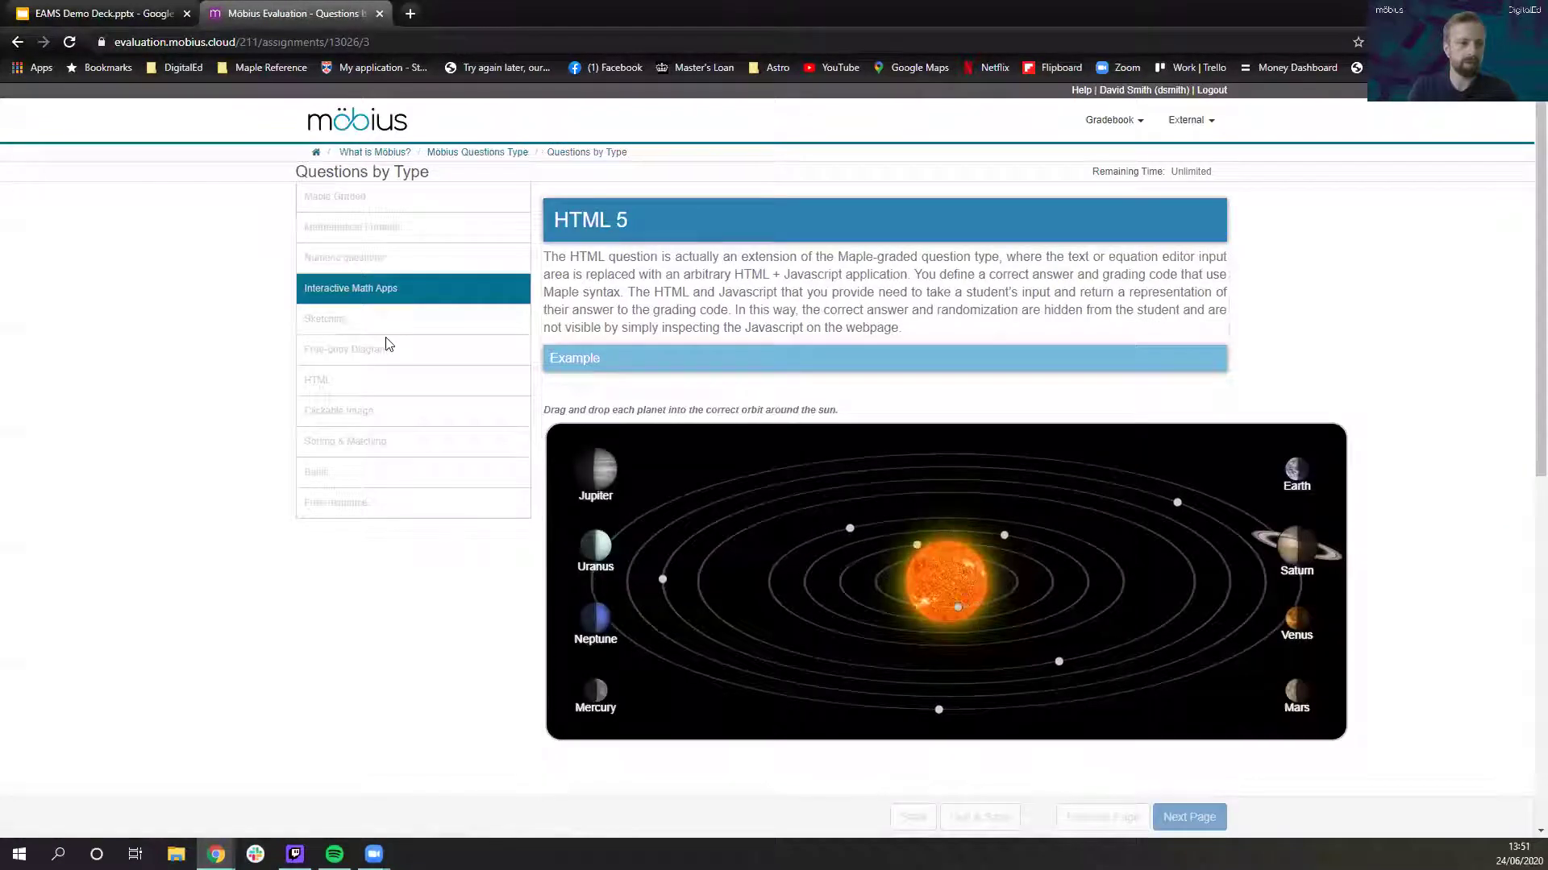
{"action": "scroll", "coordinate": [587, 405], "scroll_direction": "down", "scroll_amount": 1}
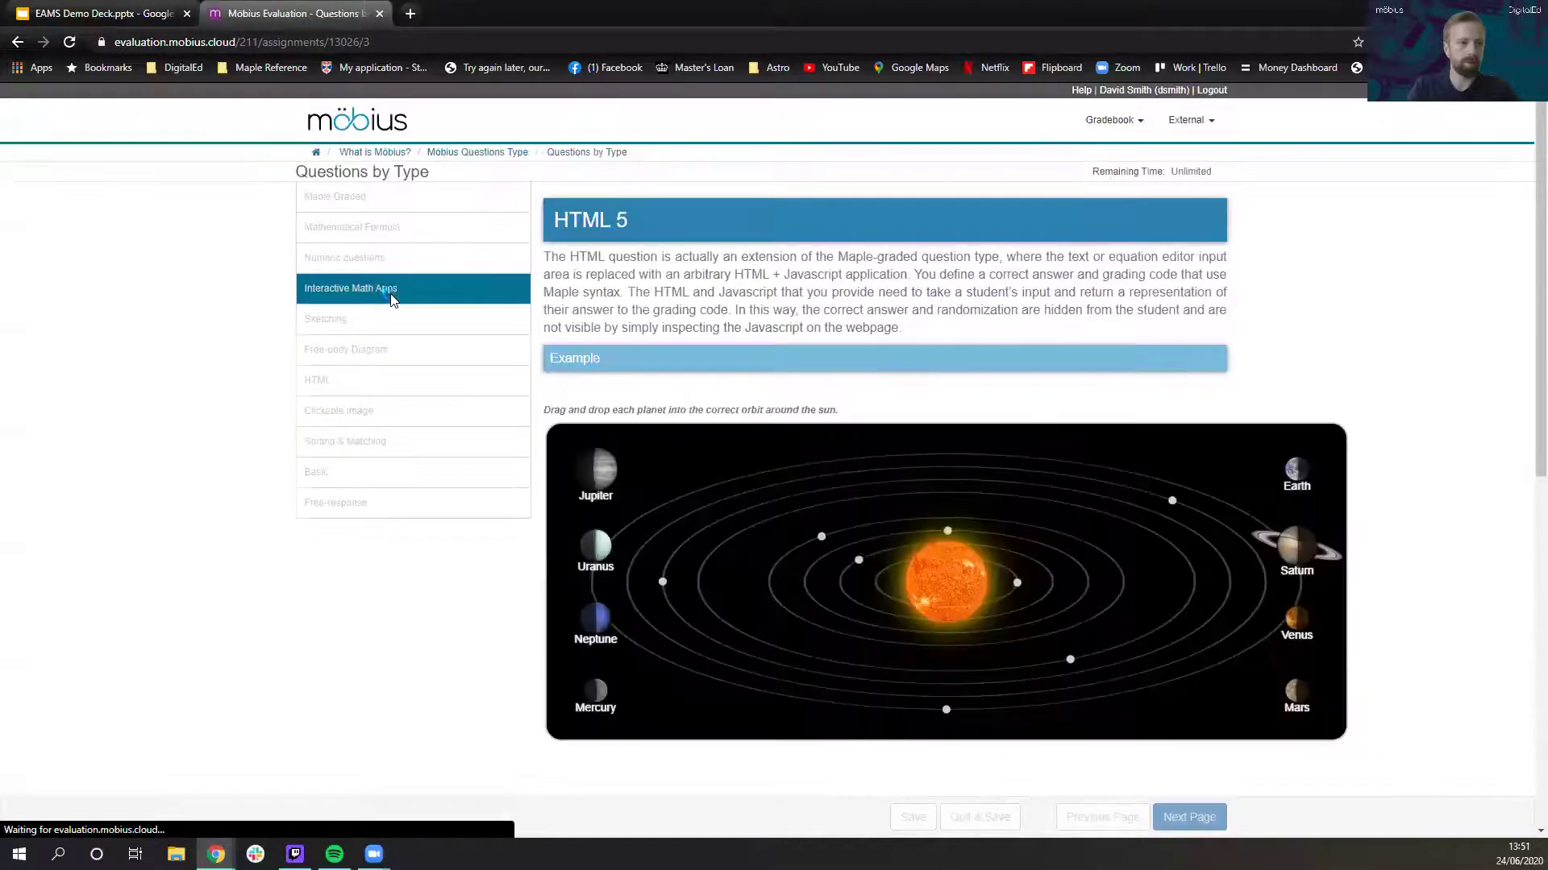
{"action": "scroll", "coordinate": [548, 436], "scroll_direction": "down", "scroll_amount": 8}
{"action": "scroll", "coordinate": [552, 446], "scroll_direction": "up", "scroll_amount": 8}
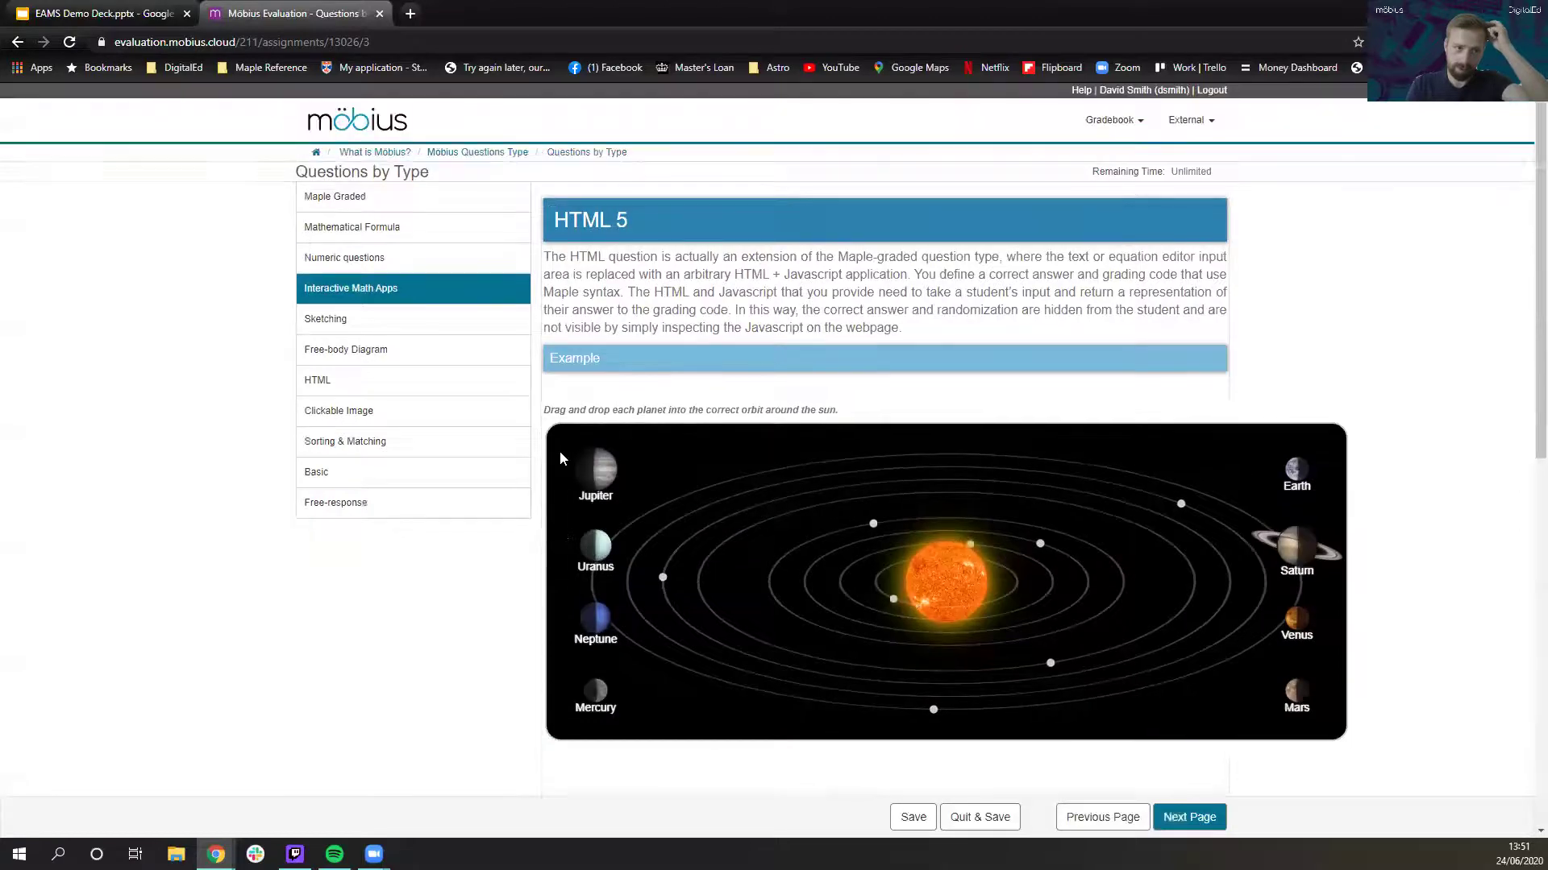
{"action": "left_click", "coordinate": [373, 290]}
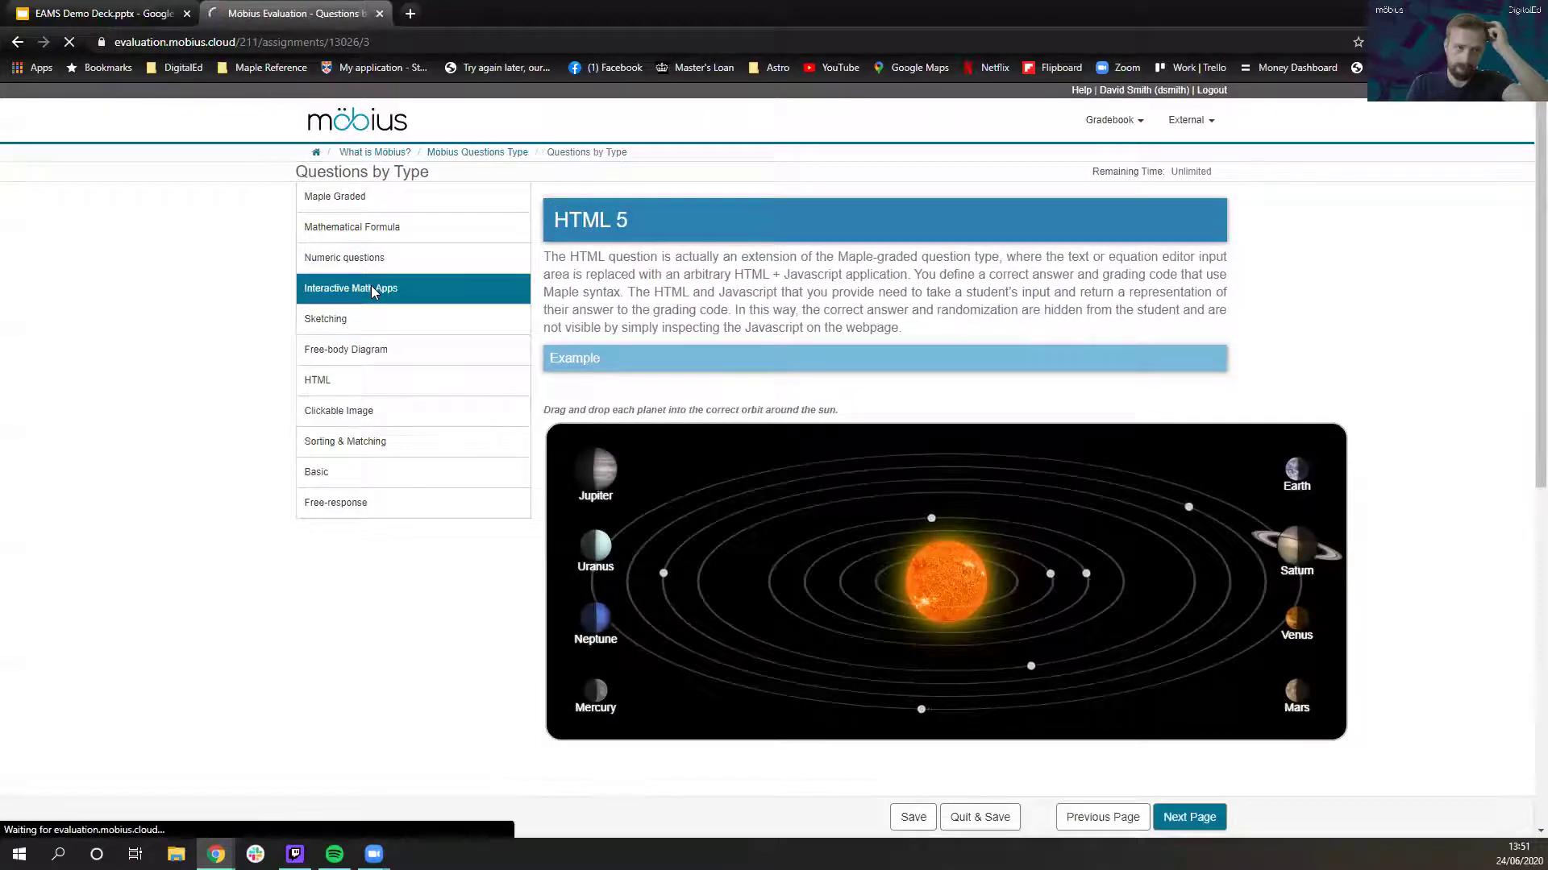
{"action": "scroll", "coordinate": [583, 427], "scroll_direction": "up", "scroll_amount": 8}
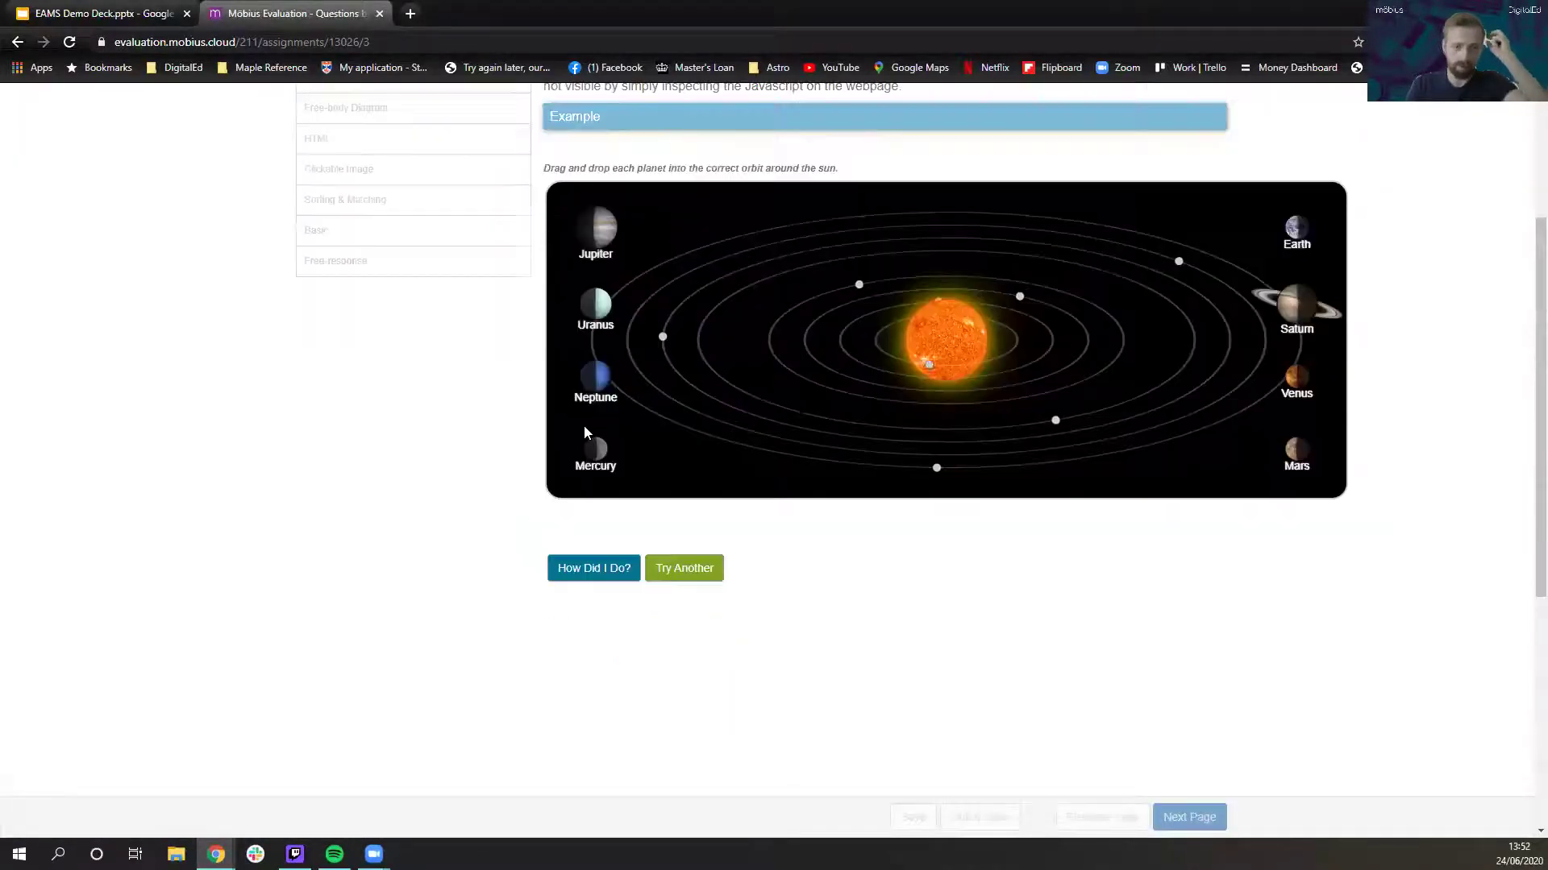
{"action": "scroll", "coordinate": [595, 427], "scroll_direction": "down", "scroll_amount": 1}
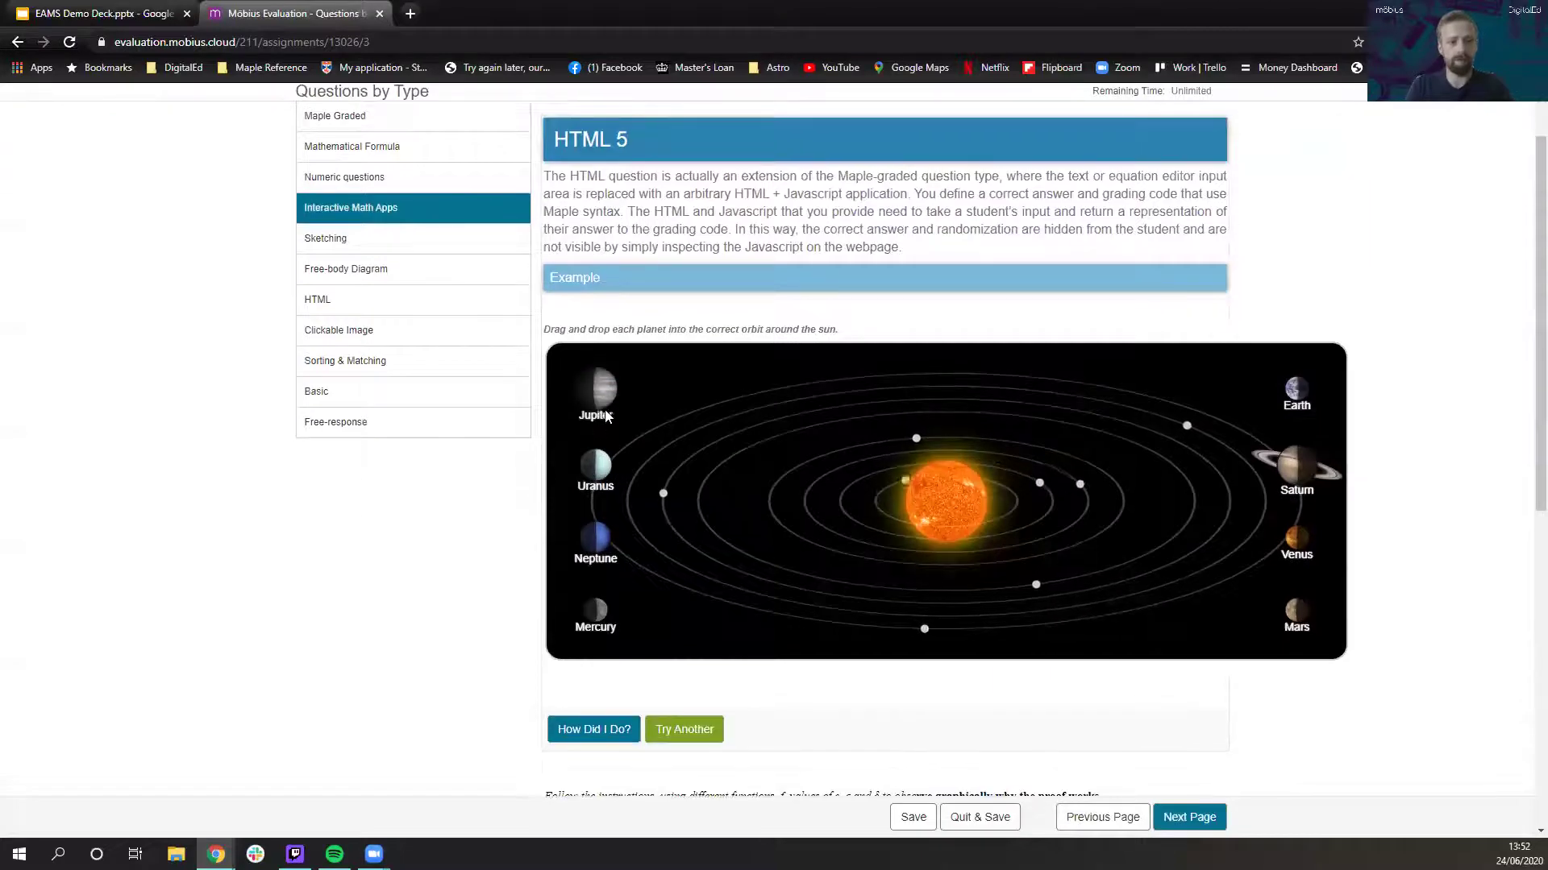
Step: Place Neptune on the outermost orbit and Earth on the third orbit from the sun in the HTML 5 example
{"action": "scroll", "coordinate": [595, 440], "scroll_direction": "down", "scroll_amount": 3}
{"action": "scroll", "coordinate": [1082, 466], "scroll_direction": "up", "scroll_amount": 3}
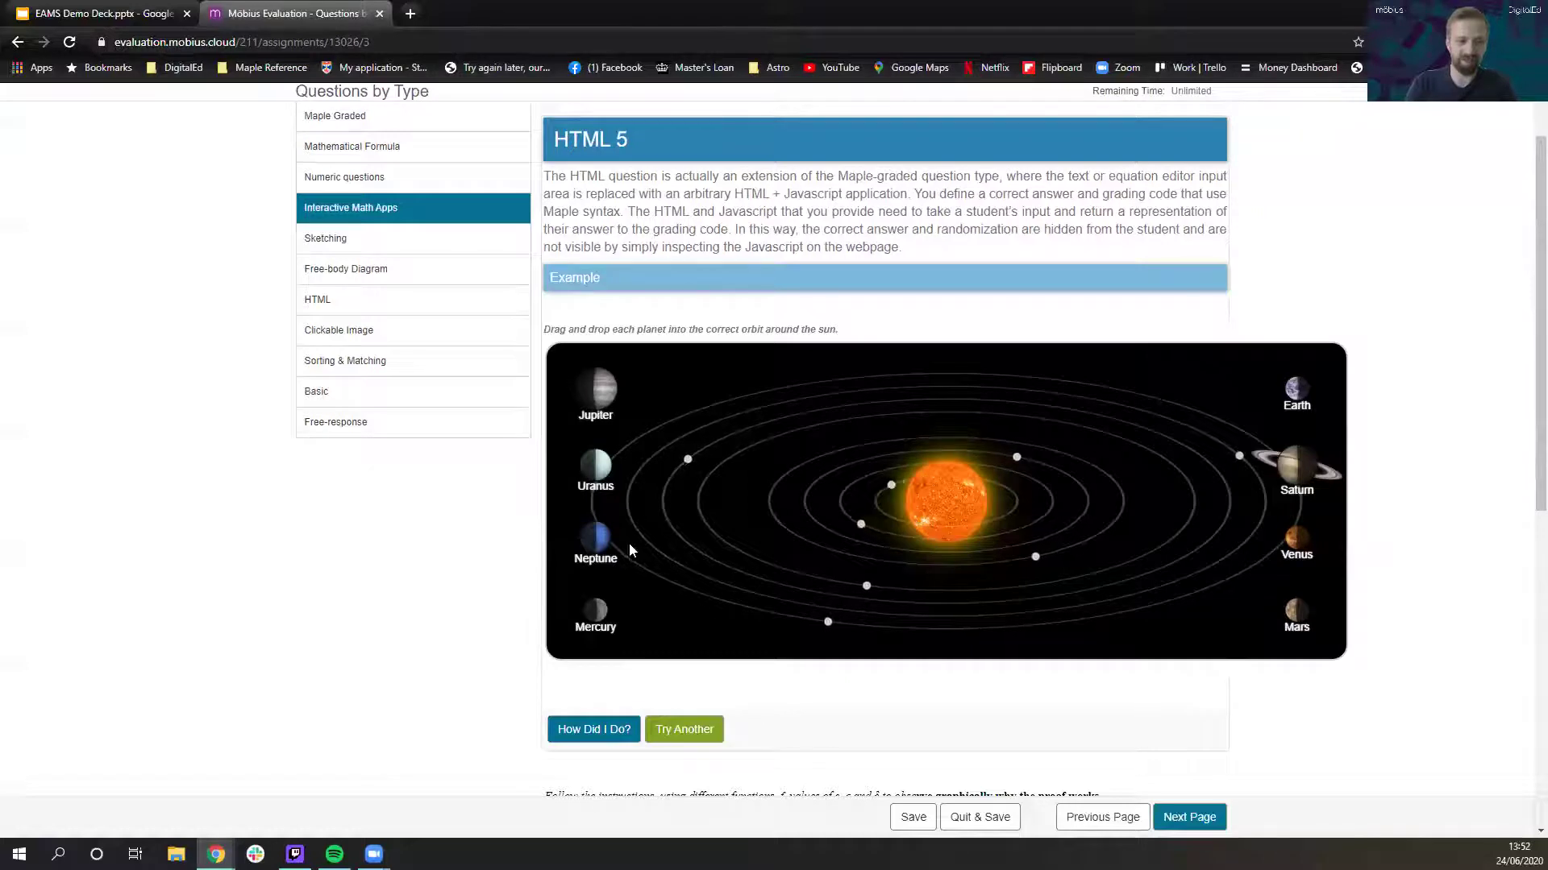
{"action": "left_click_drag", "start_coordinate": [595, 539], "coordinate": [810, 619]}
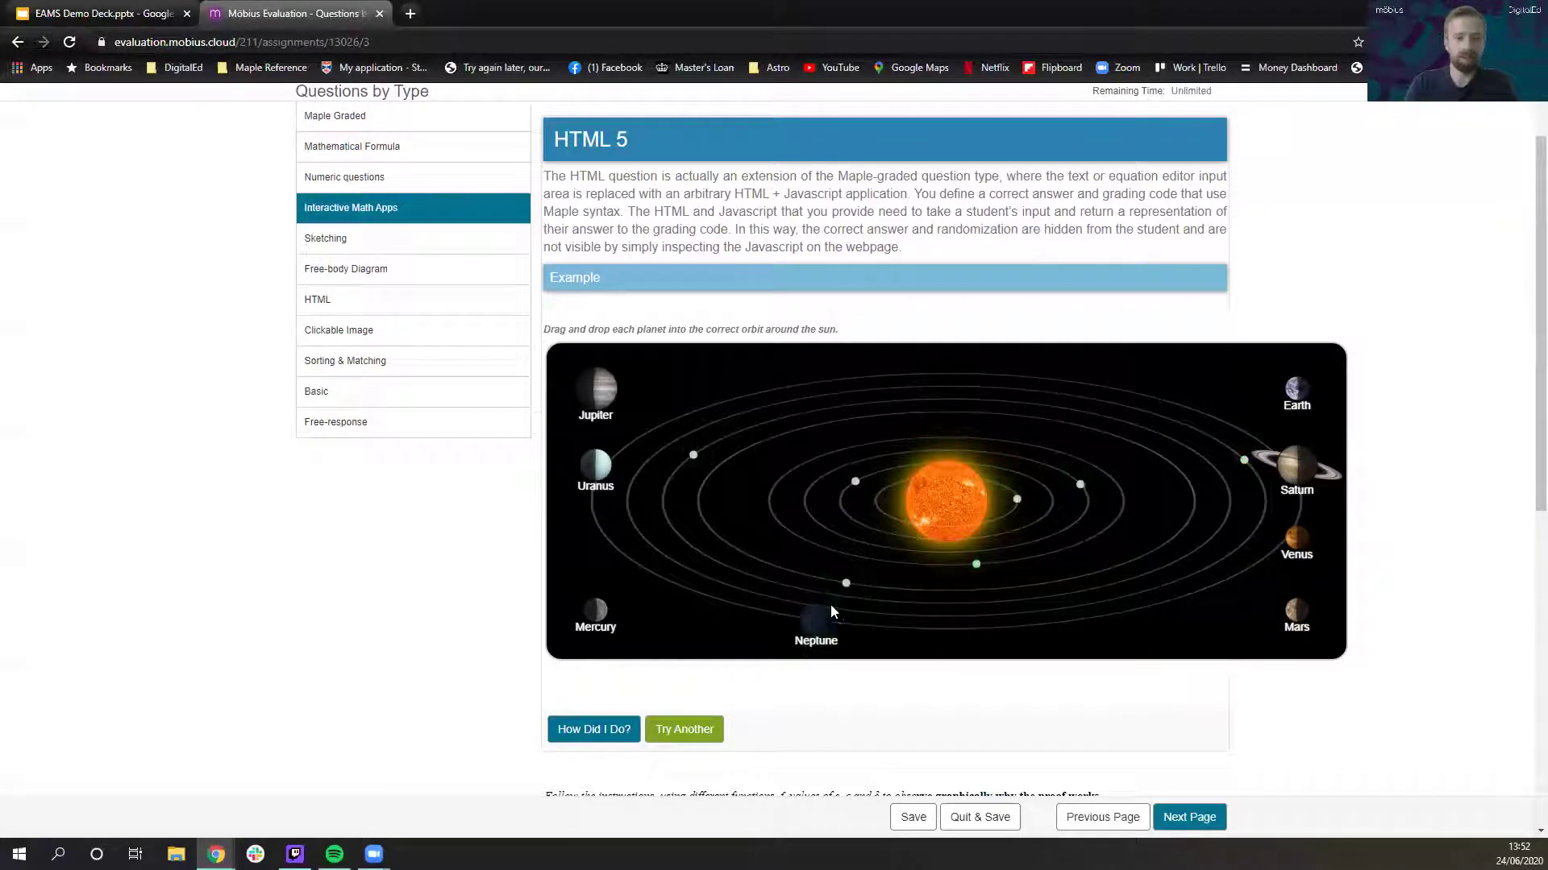
{"action": "left_click_drag", "start_coordinate": [1303, 396], "coordinate": [1044, 550]}
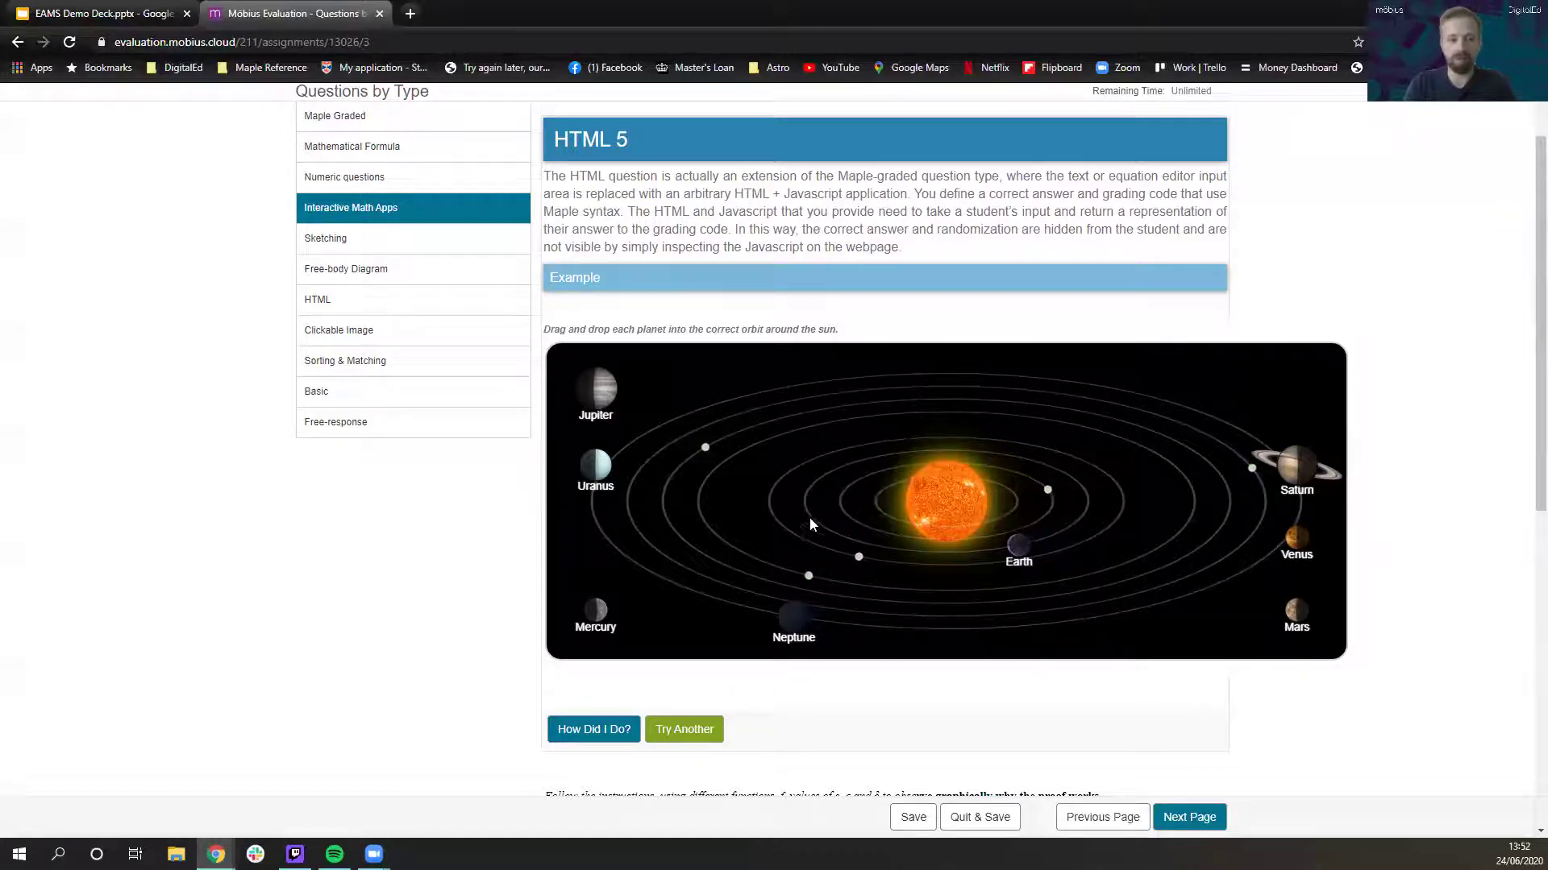
Step: Raise the value of c for the linear function in the Epsilon-Delta app below the planets example
{"action": "scroll", "coordinate": [978, 549], "scroll_direction": "down", "scroll_amount": 6}
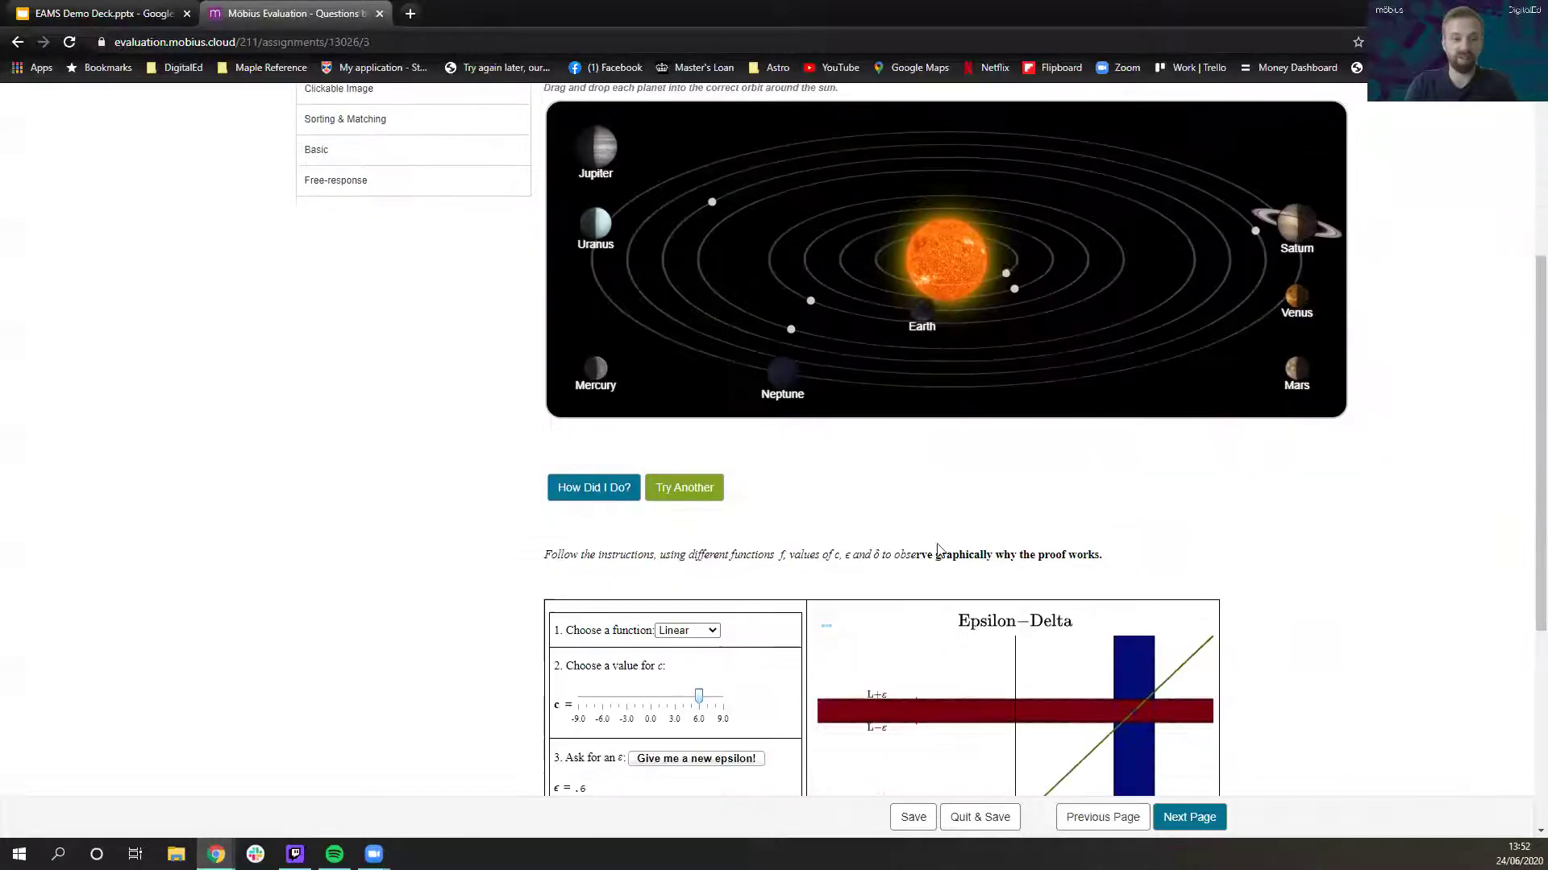
{"action": "scroll", "coordinate": [940, 528], "scroll_direction": "down", "scroll_amount": 2}
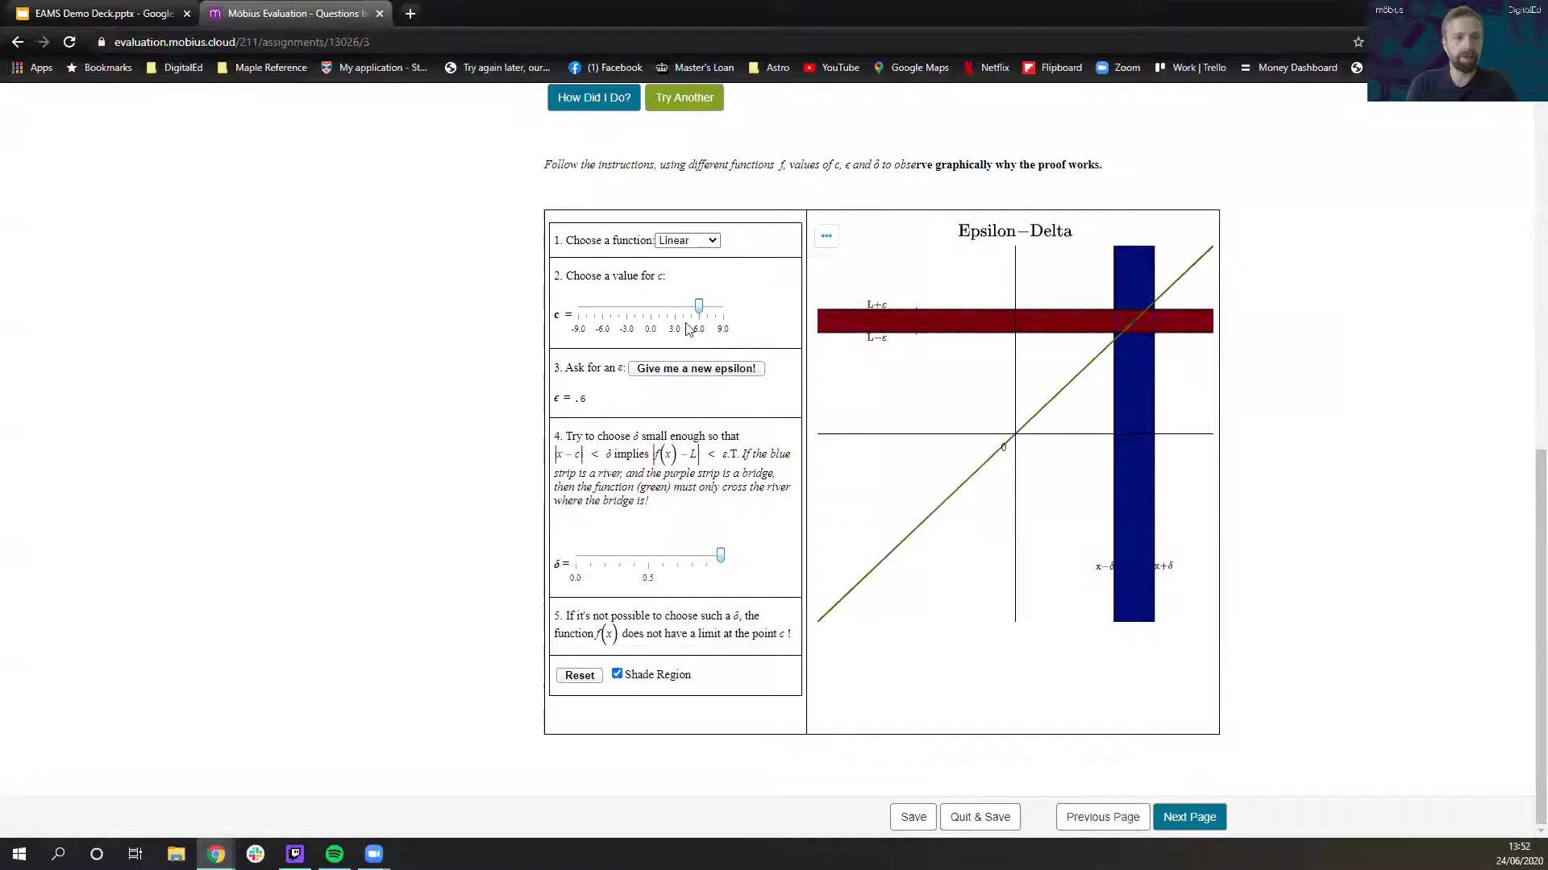
{"action": "left_click_drag", "start_coordinate": [698, 306], "coordinate": [736, 311]}
Step: Go to the Free-body Diagram page and draw downward force arrows from boxes A, C and B in the pulley example
{"action": "left_click", "coordinate": [1199, 809]}
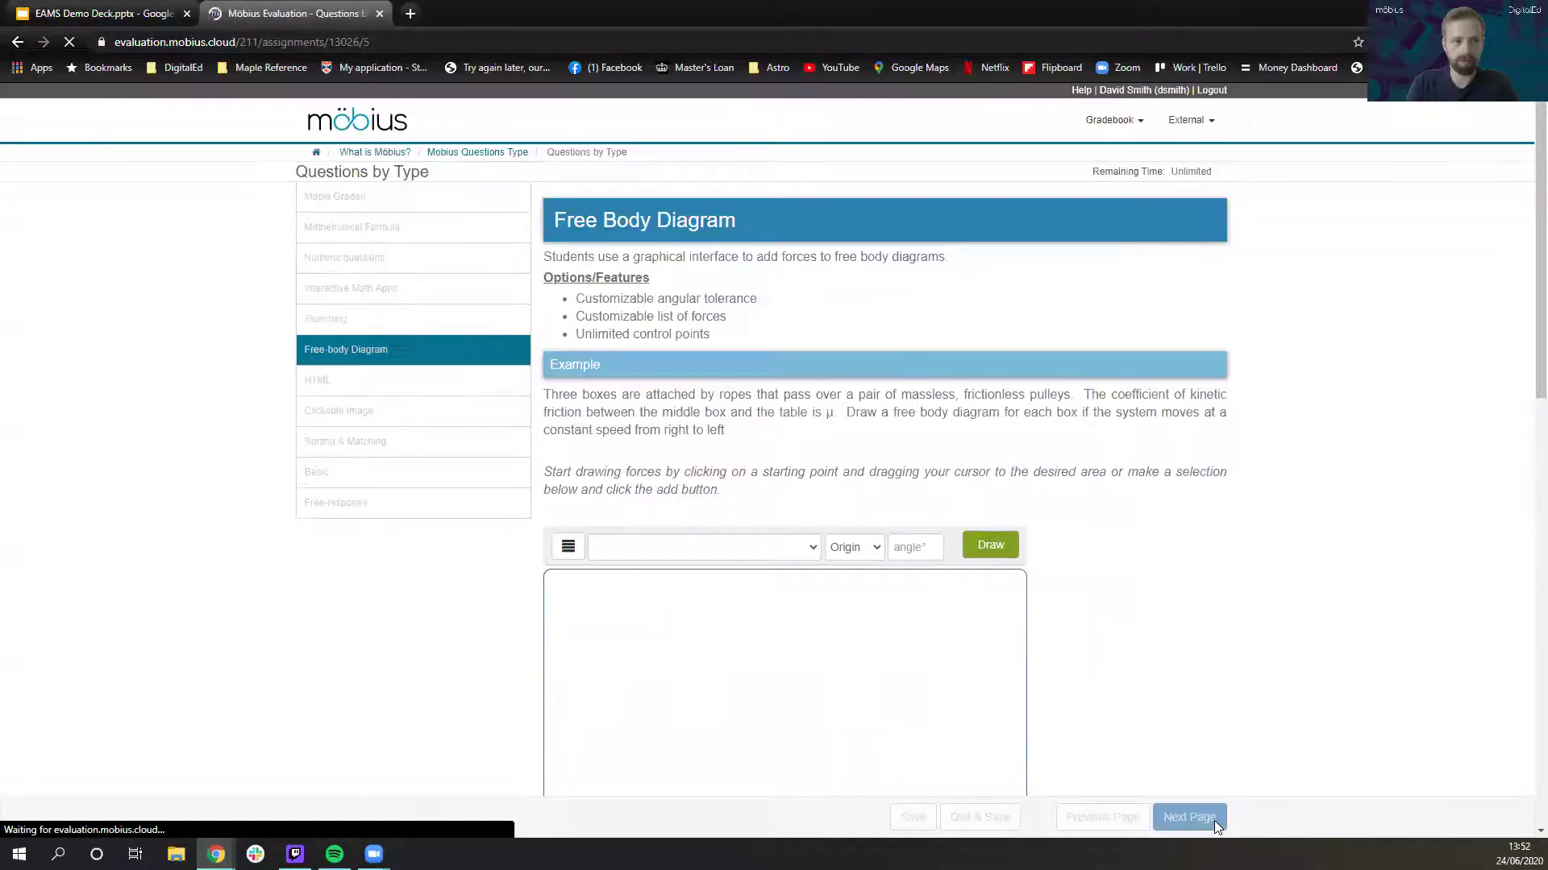
{"action": "scroll", "coordinate": [798, 535], "scroll_direction": "down", "scroll_amount": 1}
{"action": "scroll", "coordinate": [859, 476], "scroll_direction": "down", "scroll_amount": 3}
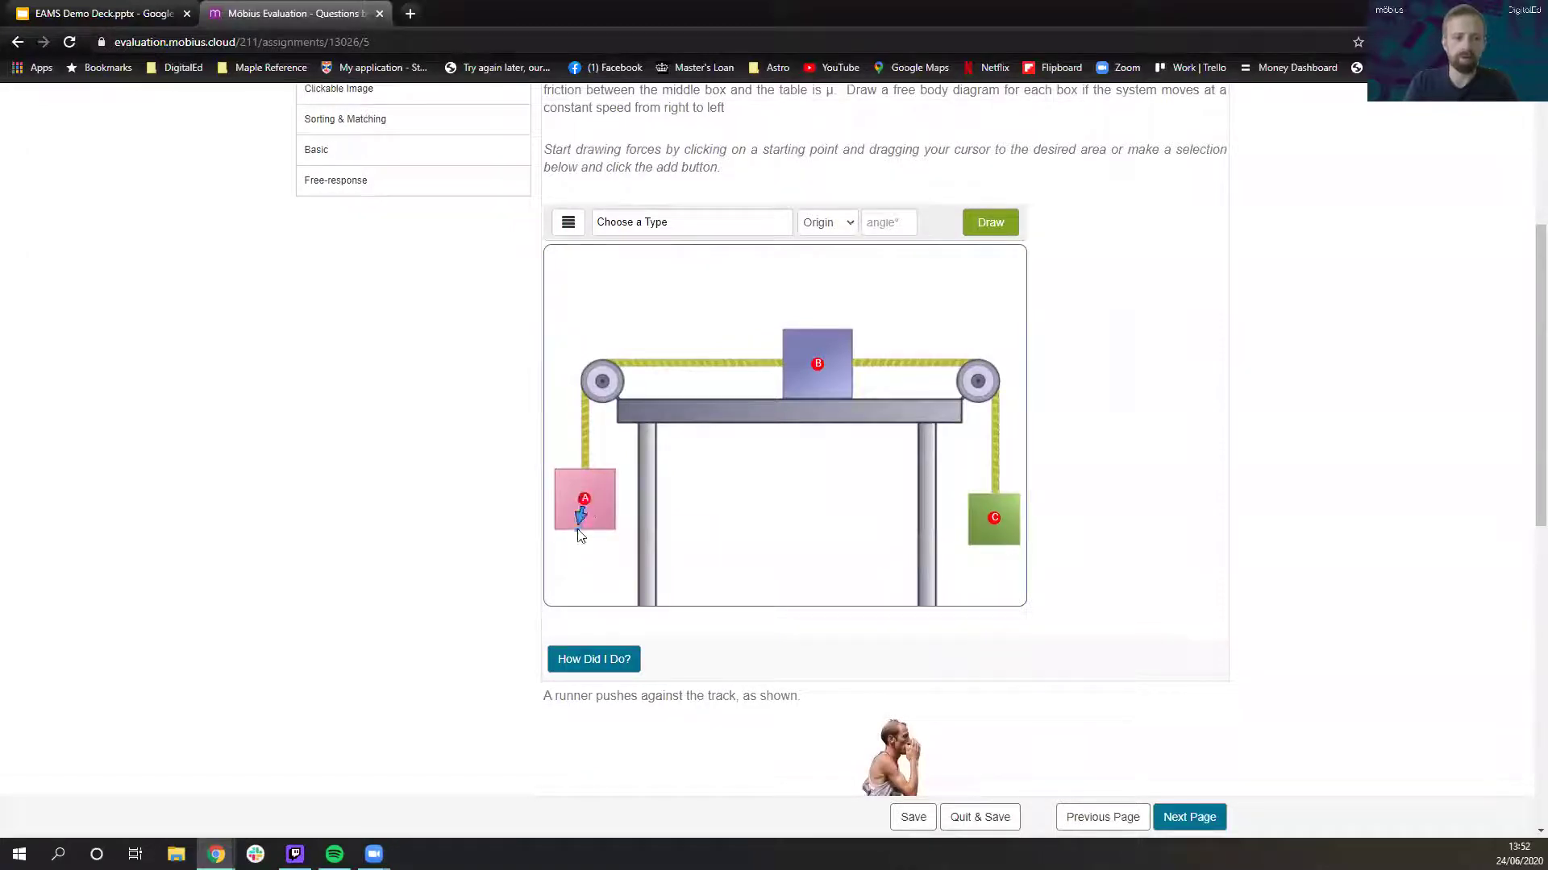
{"action": "left_click_drag", "start_coordinate": [580, 536], "coordinate": [585, 563]}
{"action": "left_click_drag", "start_coordinate": [992, 522], "coordinate": [997, 576]}
{"action": "left_click_drag", "start_coordinate": [818, 364], "coordinate": [817, 428]}
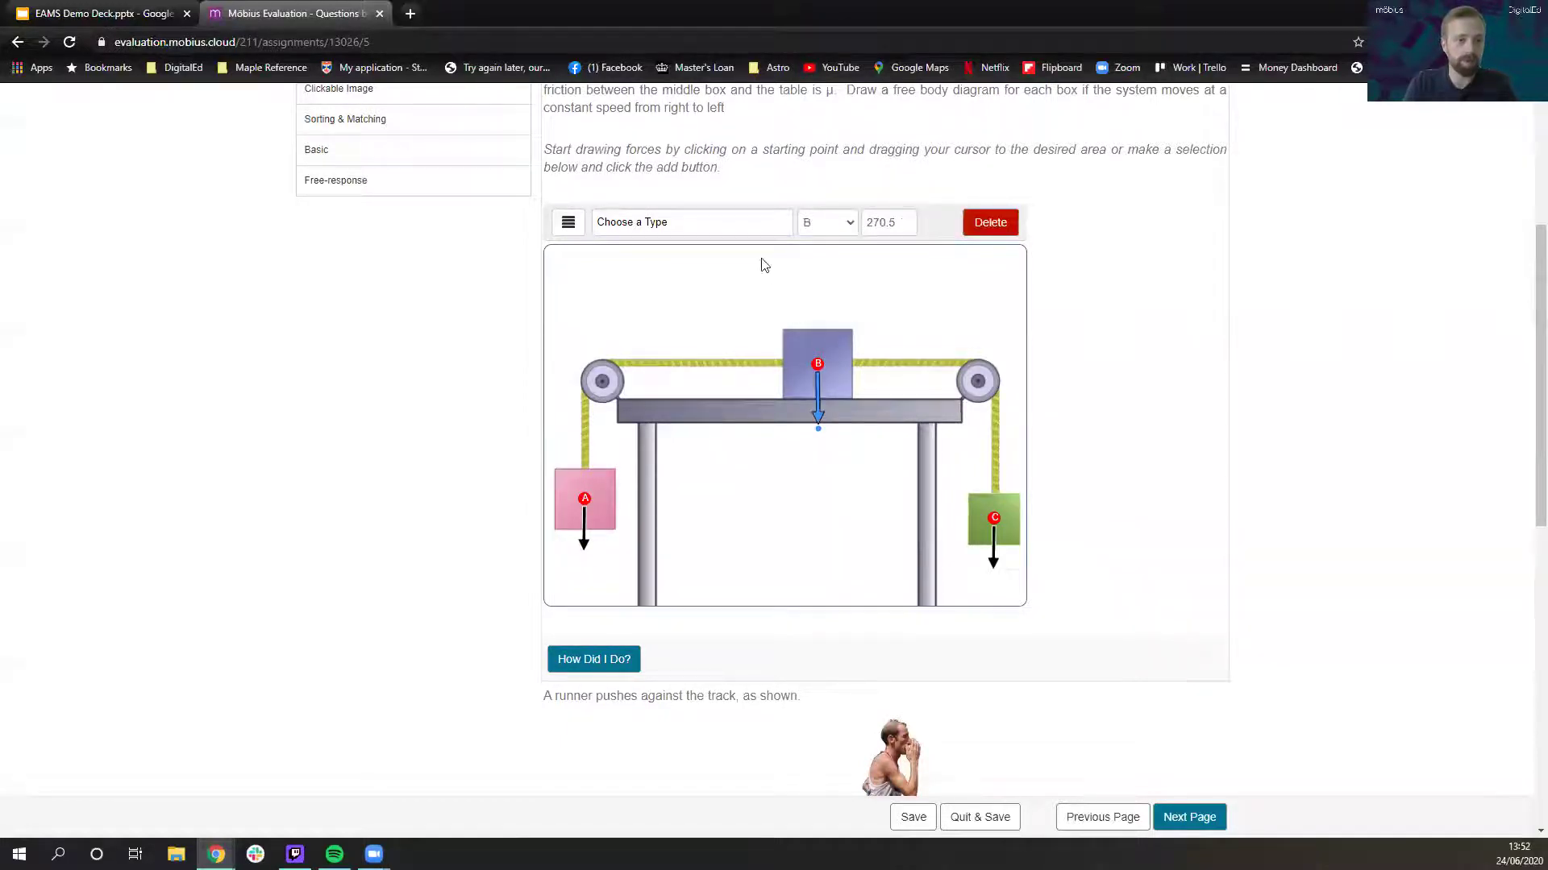
Step: Label the force on box B as "Fg = Gravity" and set its angle to 270°
{"action": "left_click", "coordinate": [720, 223]}
{"action": "left_click", "coordinate": [718, 253]}
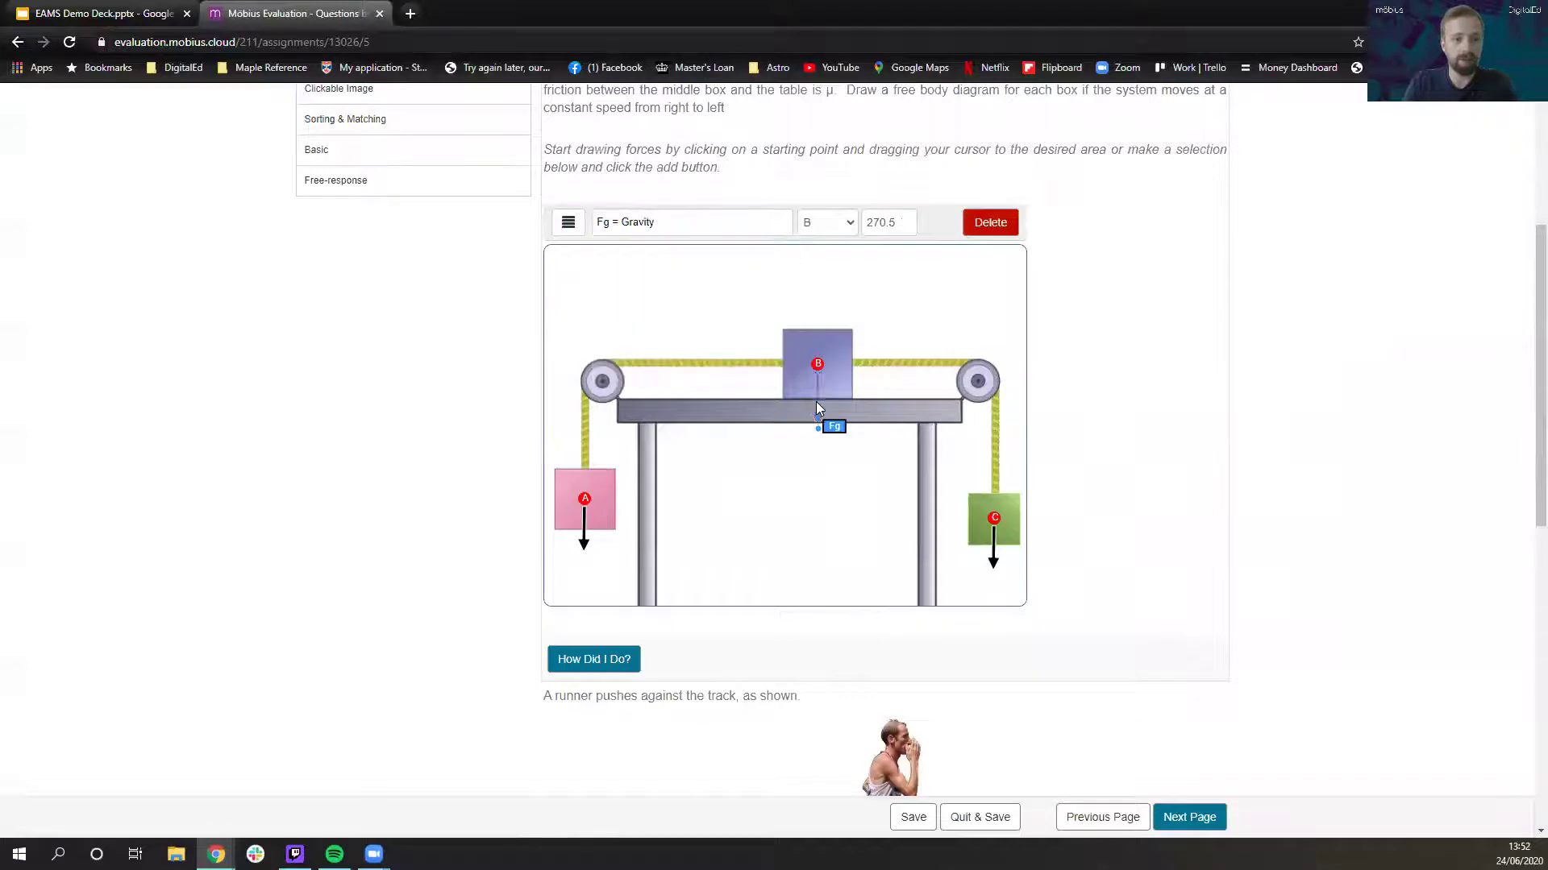
{"action": "left_click", "coordinate": [897, 227]}
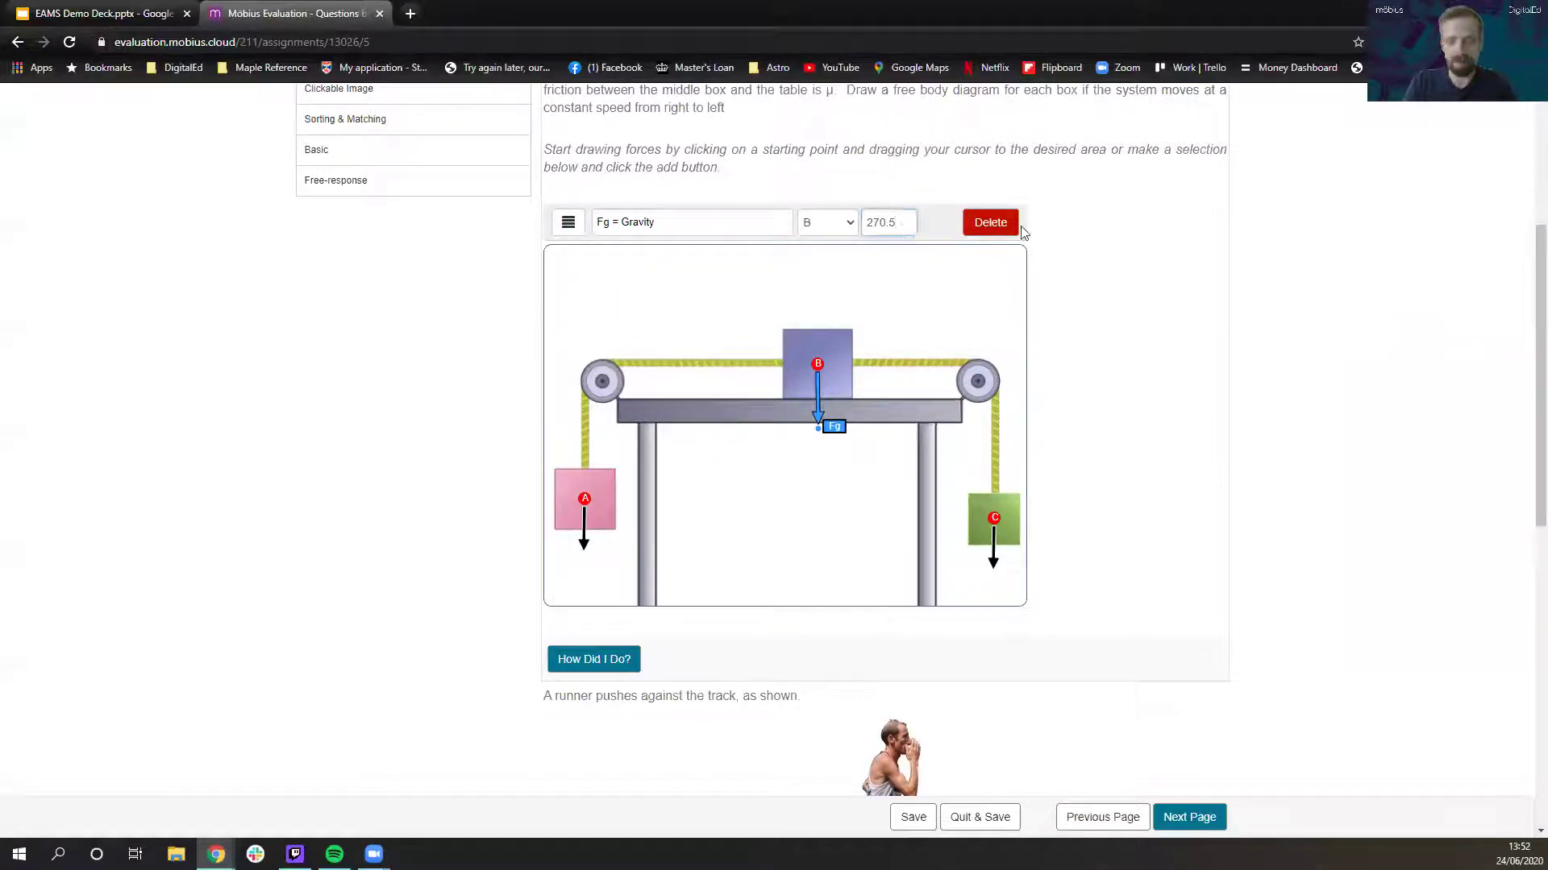
{"action": "key", "text": "BackSpace"}
{"action": "key", "text": "BackSpace"}
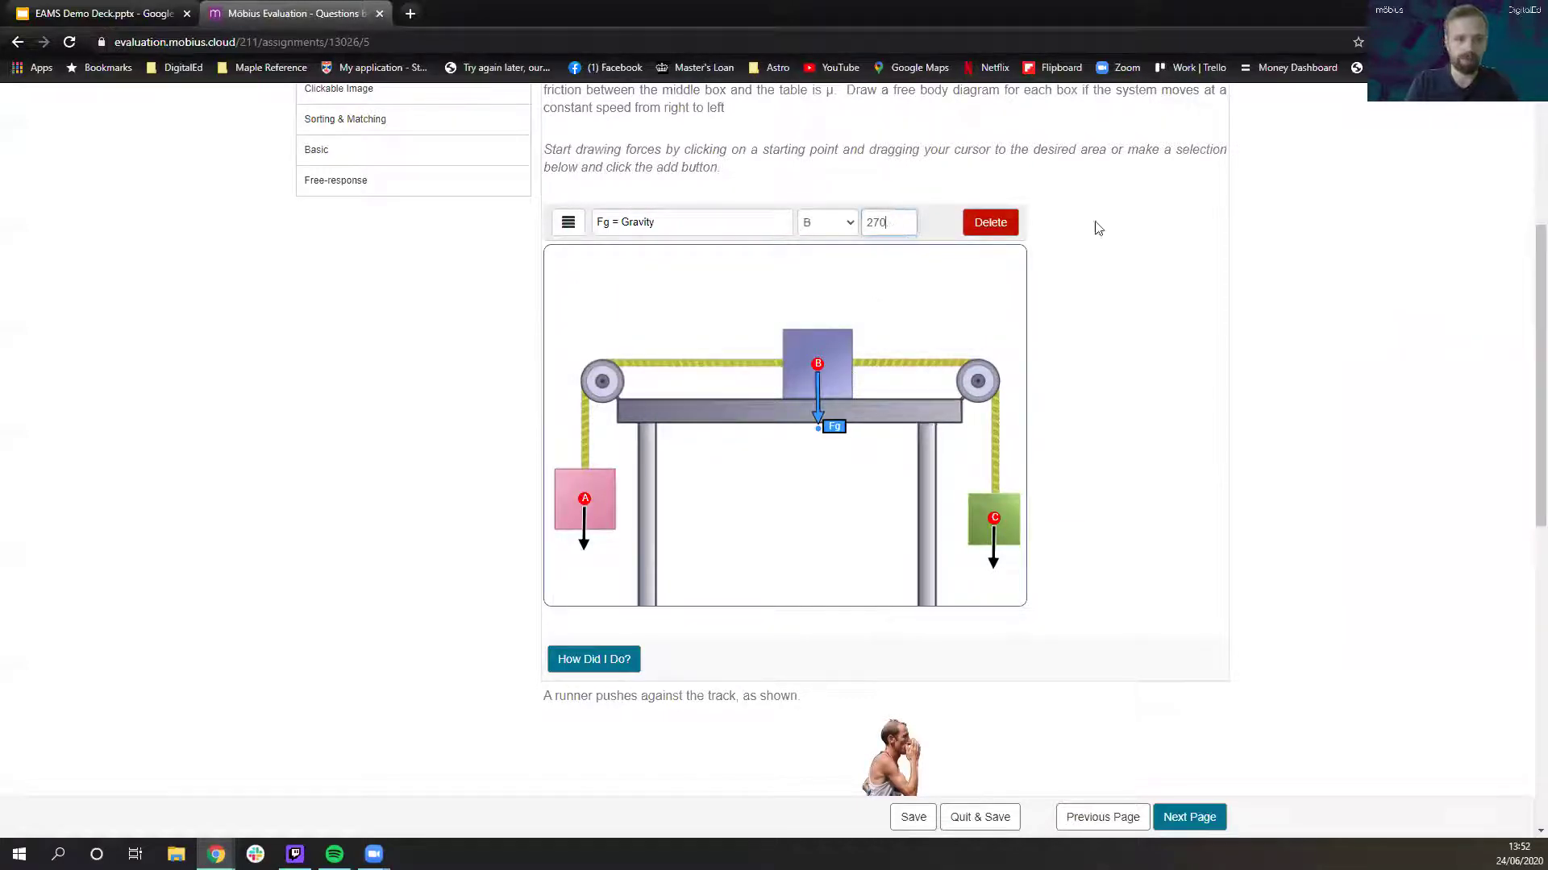
{"action": "left_click", "coordinate": [843, 504]}
{"action": "left_click", "coordinate": [824, 403]}
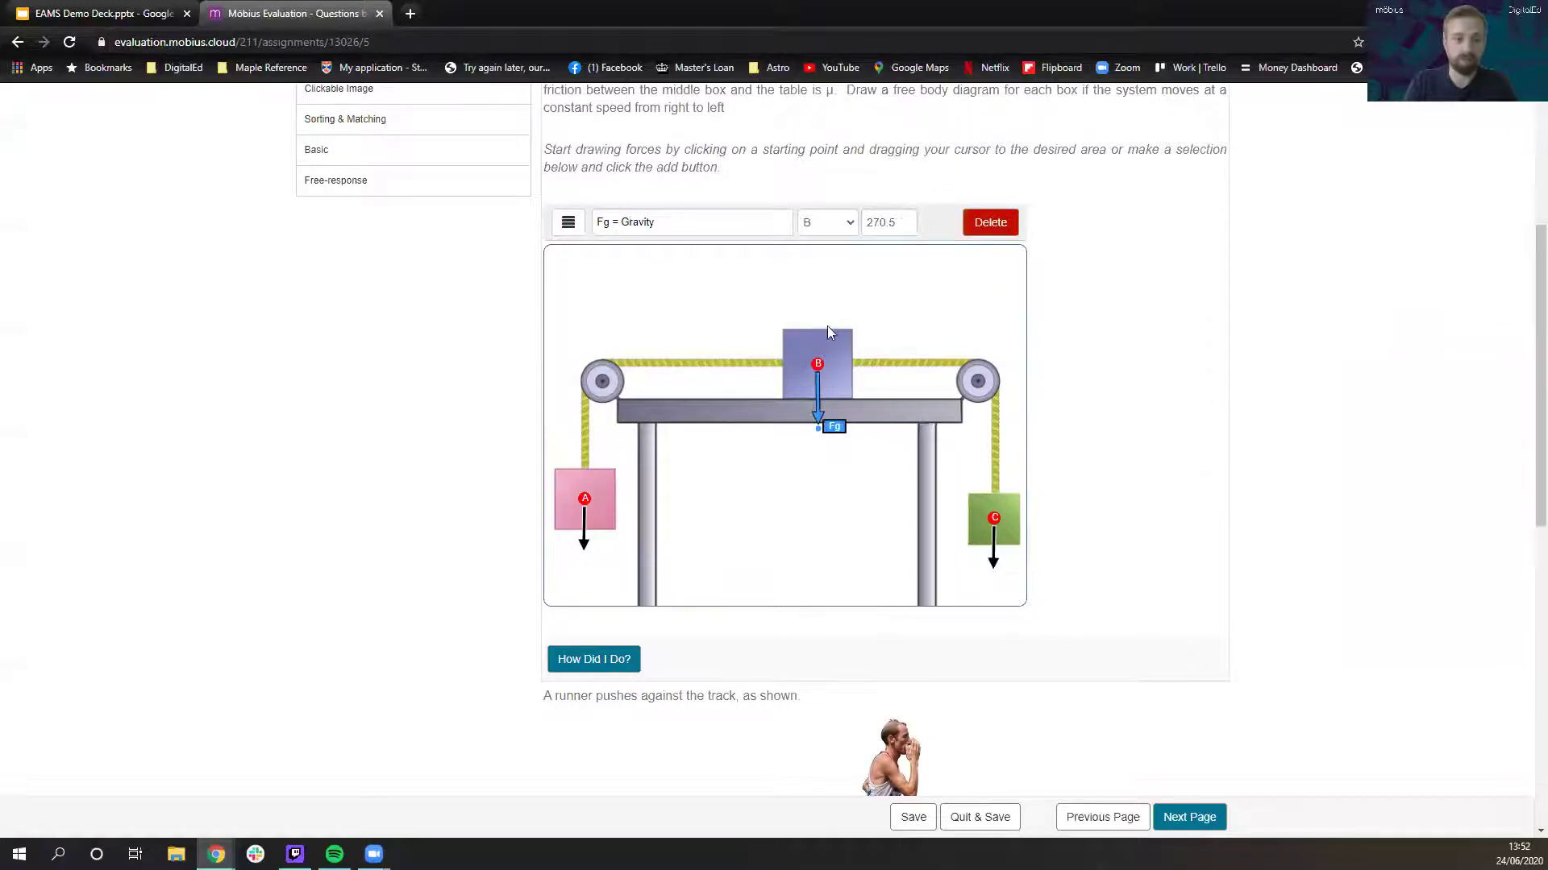
{"action": "key", "text": "BackSpace"}
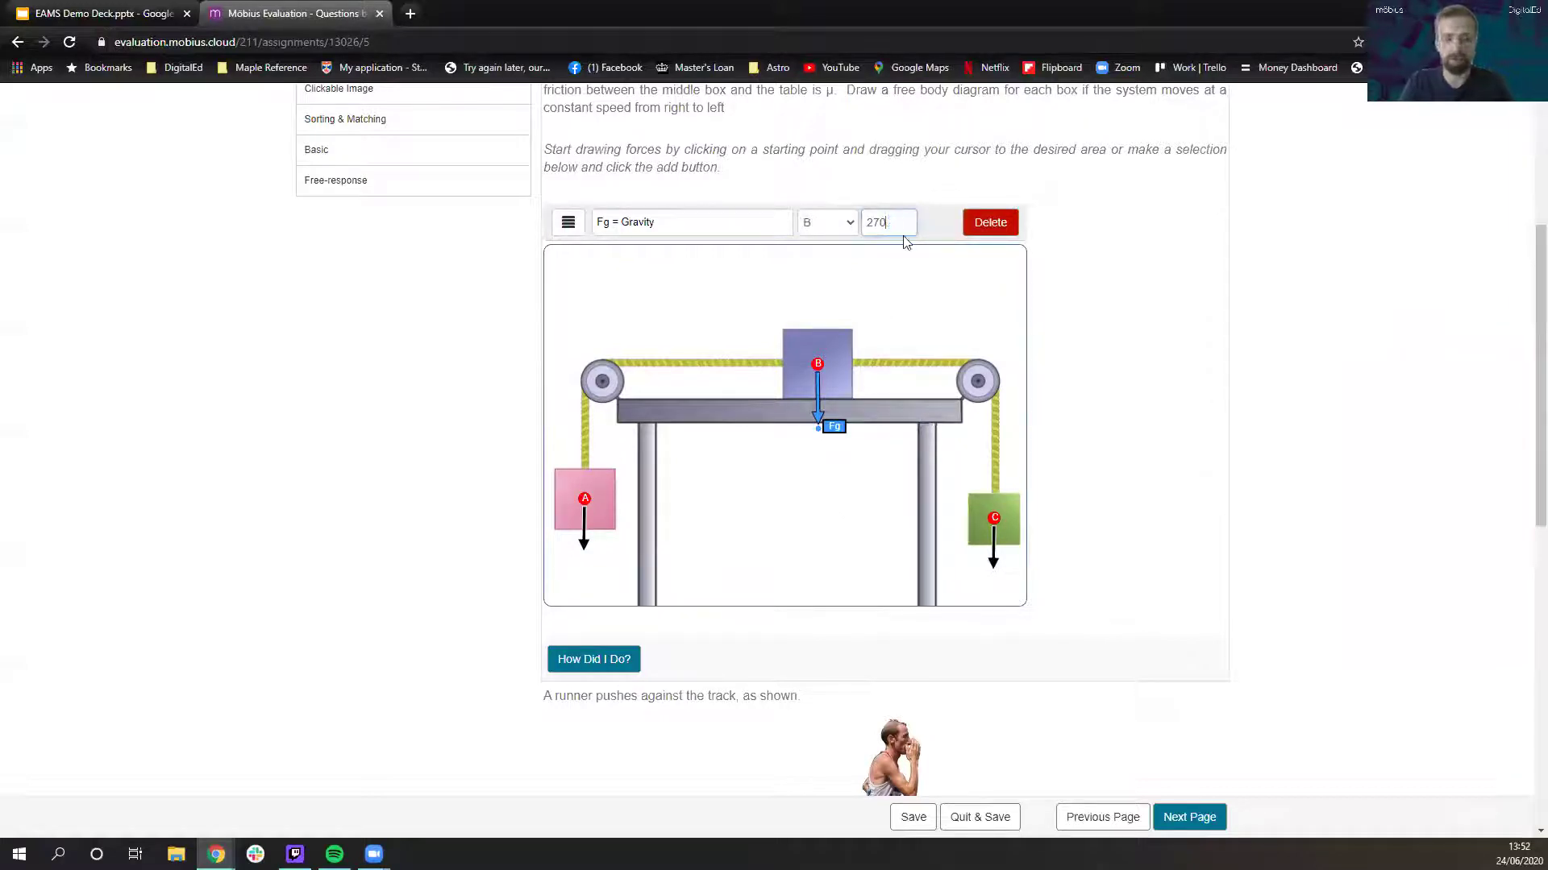
{"action": "left_click", "coordinate": [673, 524]}
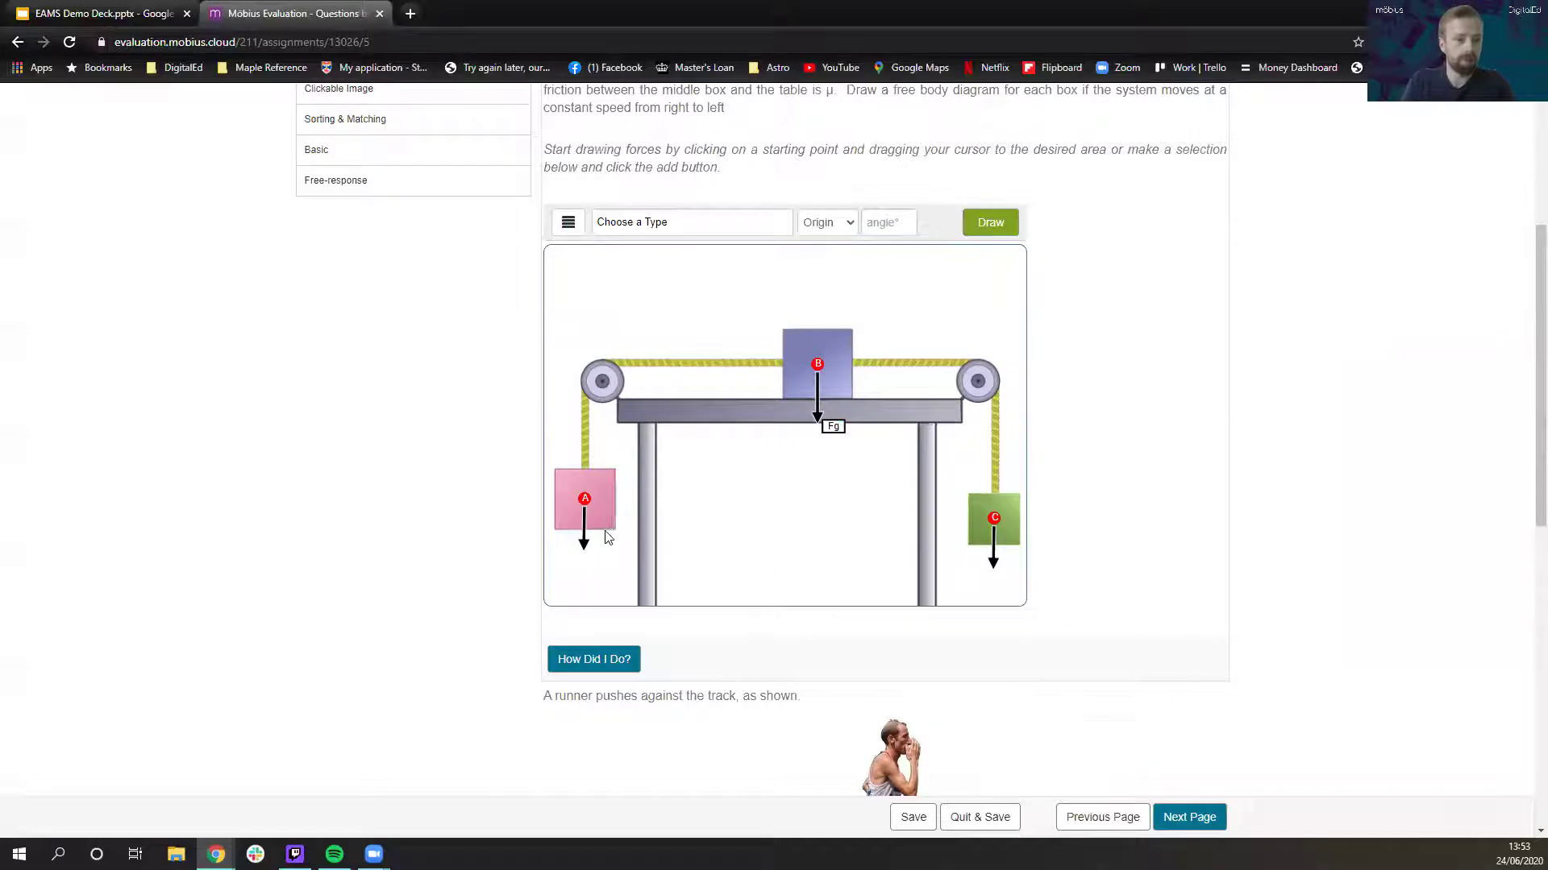
Step: In the runner's free-body diagram, swing the downward force to about 229° and lengthen the upward force at about 86.5°
{"action": "scroll", "coordinate": [654, 475], "scroll_direction": "down", "scroll_amount": 9}
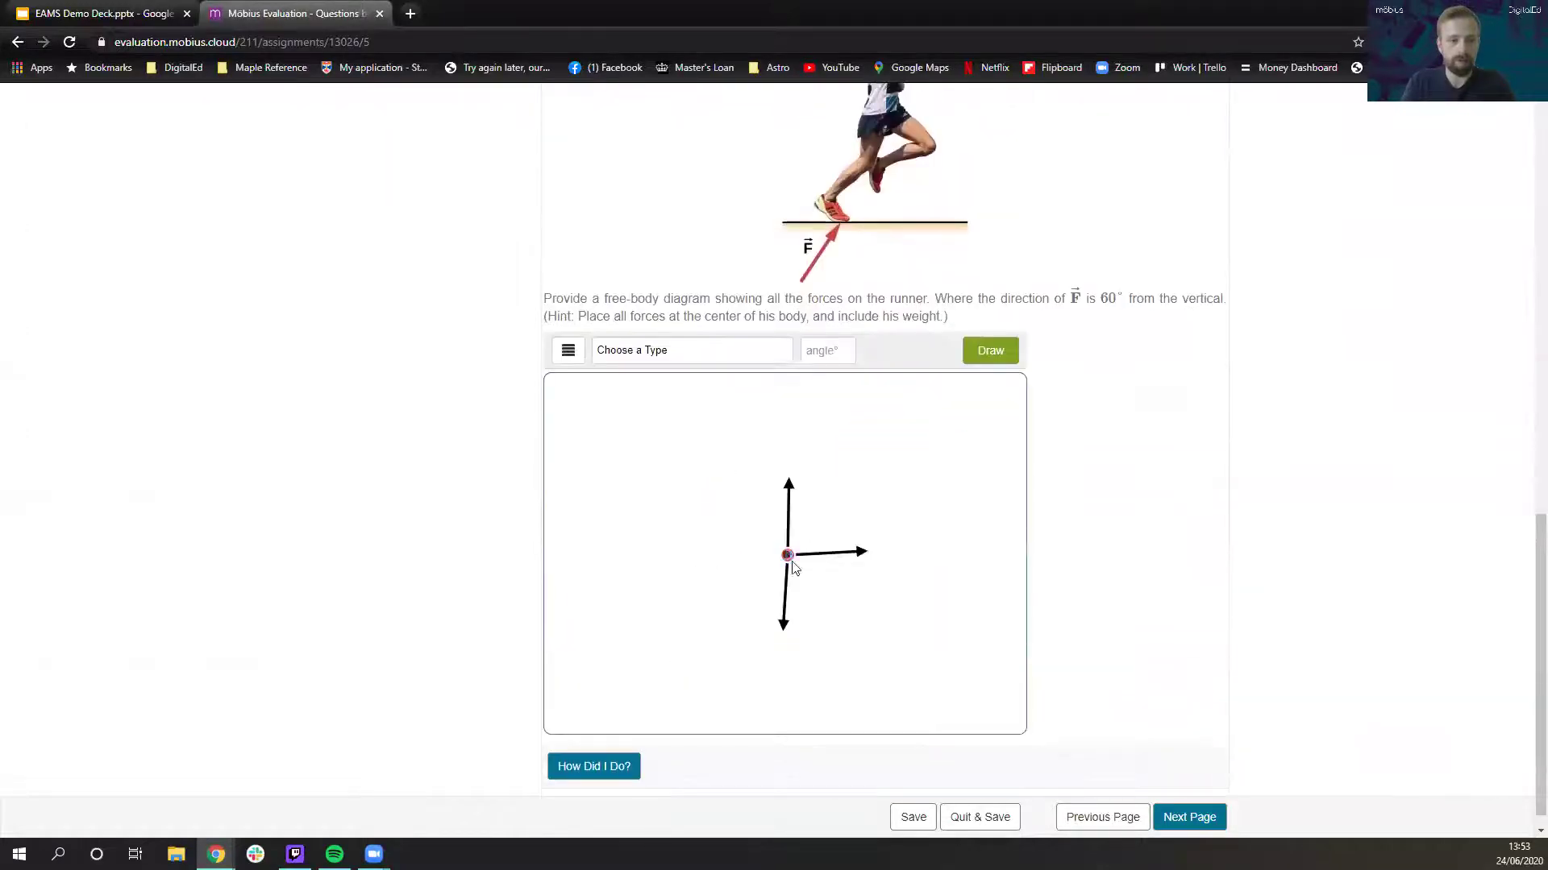
{"action": "mouse_move", "coordinate": [787, 618]}
{"action": "left_mouse_down"}
{"action": "mouse_move", "coordinate": [784, 639]}
{"action": "mouse_move", "coordinate": [758, 614]}
{"action": "mouse_move", "coordinate": [746, 632]}
{"action": "mouse_move", "coordinate": [725, 625]}
{"action": "left_mouse_up"}
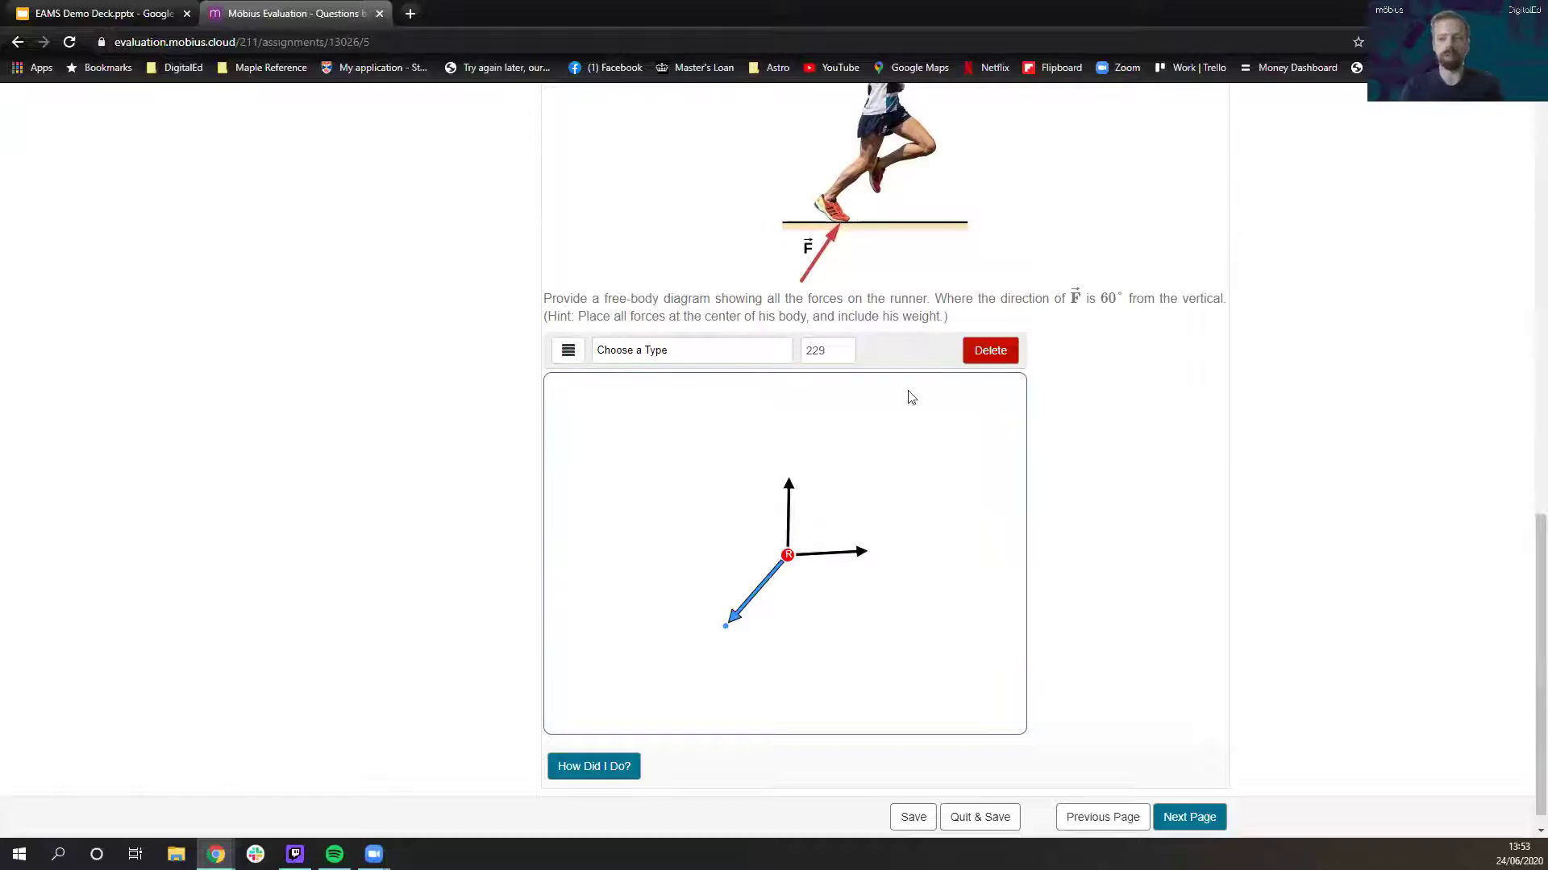
{"action": "left_click", "coordinate": [790, 493]}
{"action": "left_click", "coordinate": [791, 481]}
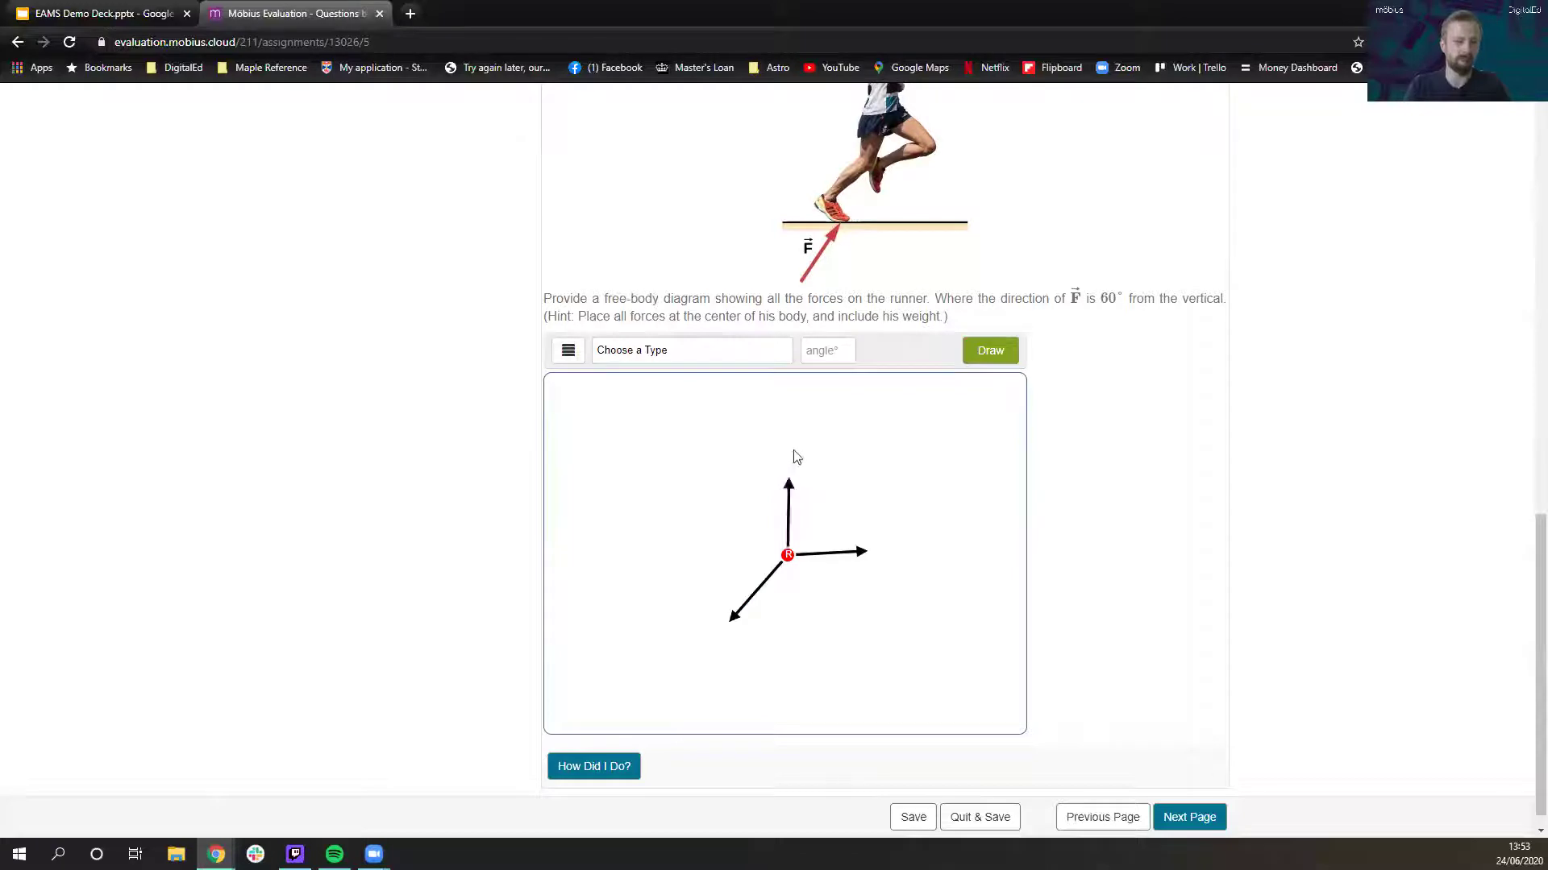
{"action": "left_click", "coordinate": [790, 482]}
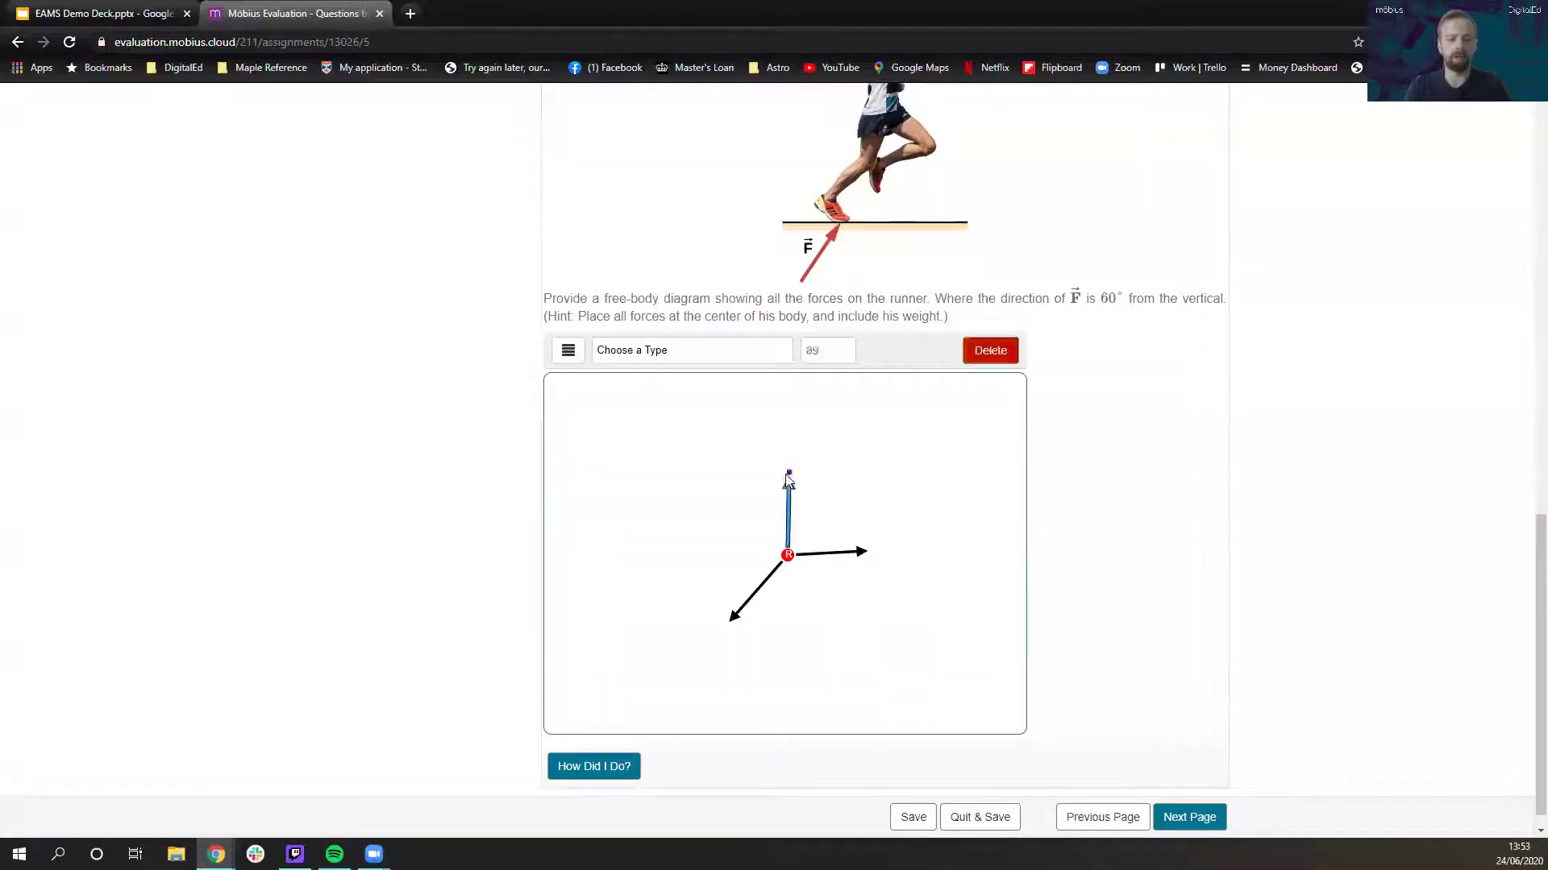
{"action": "left_click_drag", "start_coordinate": [789, 482], "coordinate": [793, 452]}
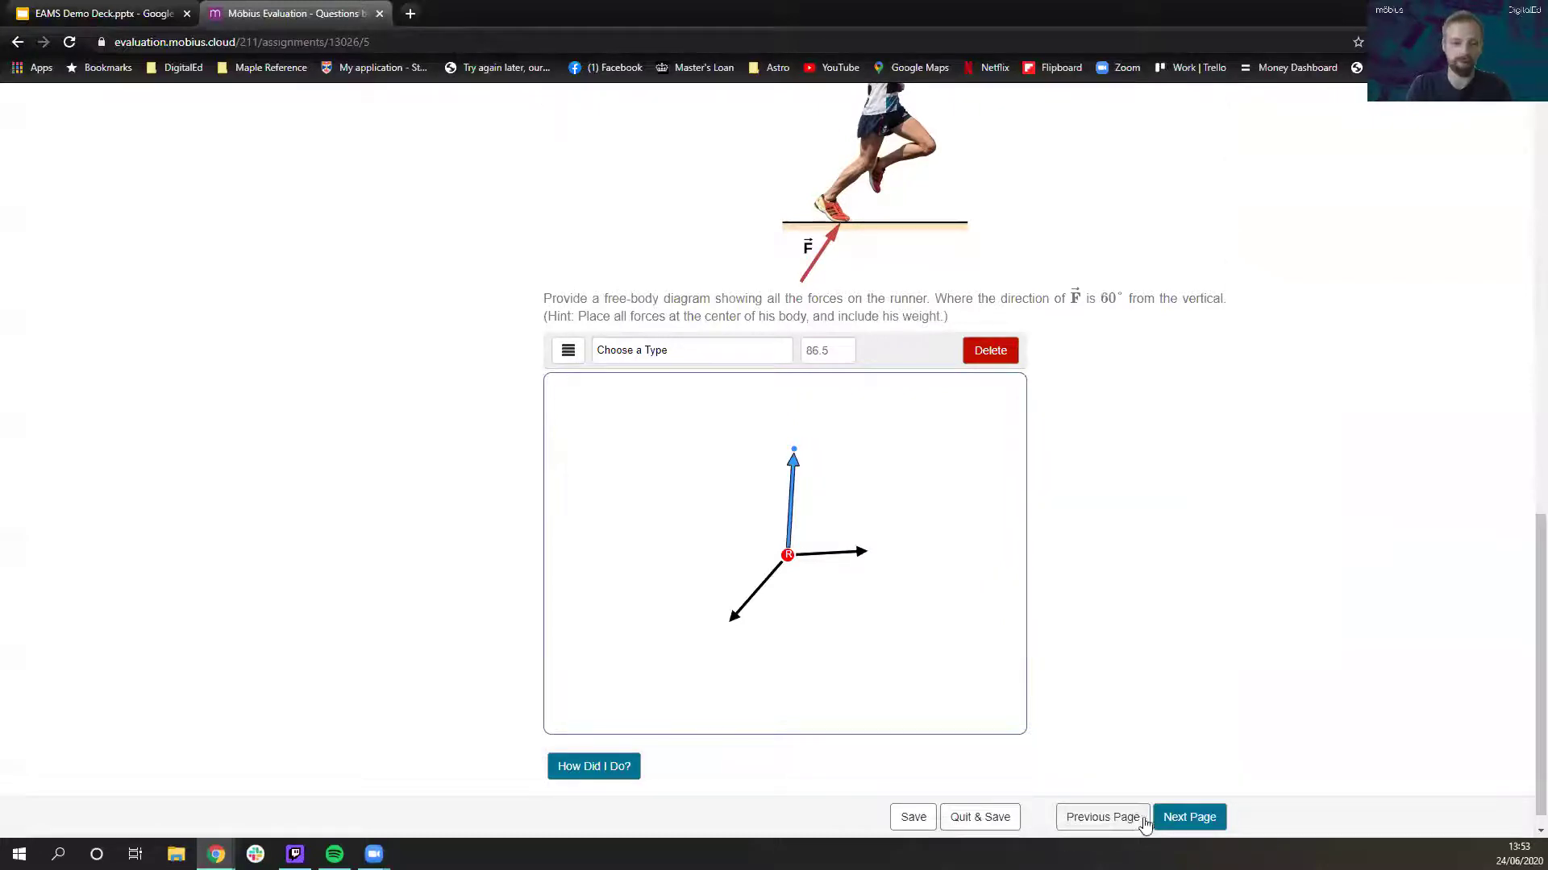
Step: On the Clickable Image page, mark line 16 as the incorrect code line in Example 1 and submit it for grading
{"action": "left_click", "coordinate": [1187, 817]}
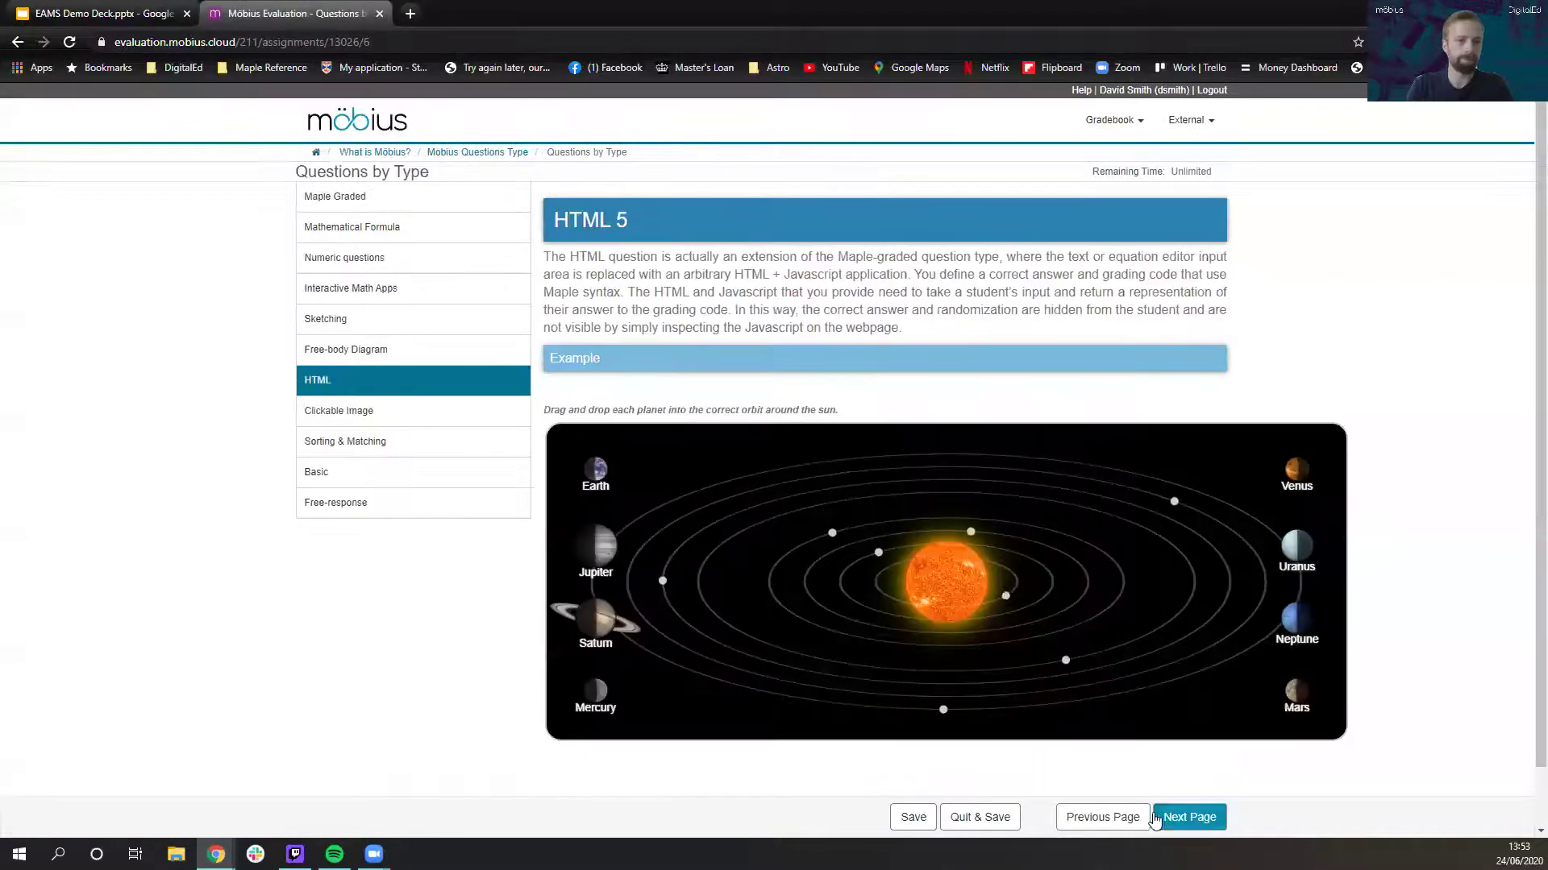
{"action": "left_click", "coordinate": [407, 423]}
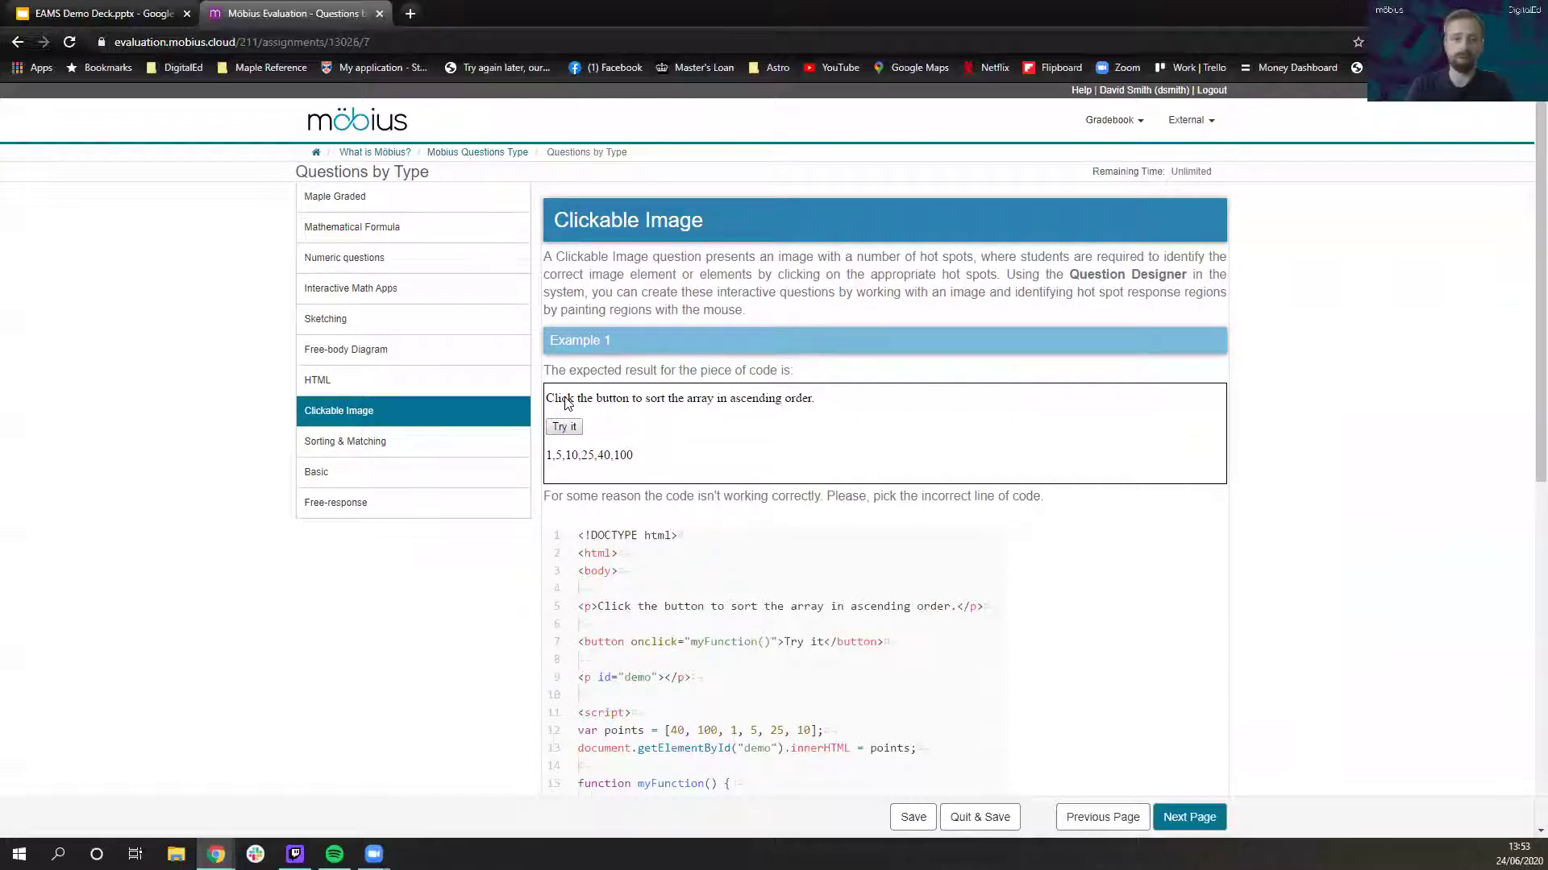
{"action": "scroll", "coordinate": [933, 591], "scroll_direction": "down", "scroll_amount": 2}
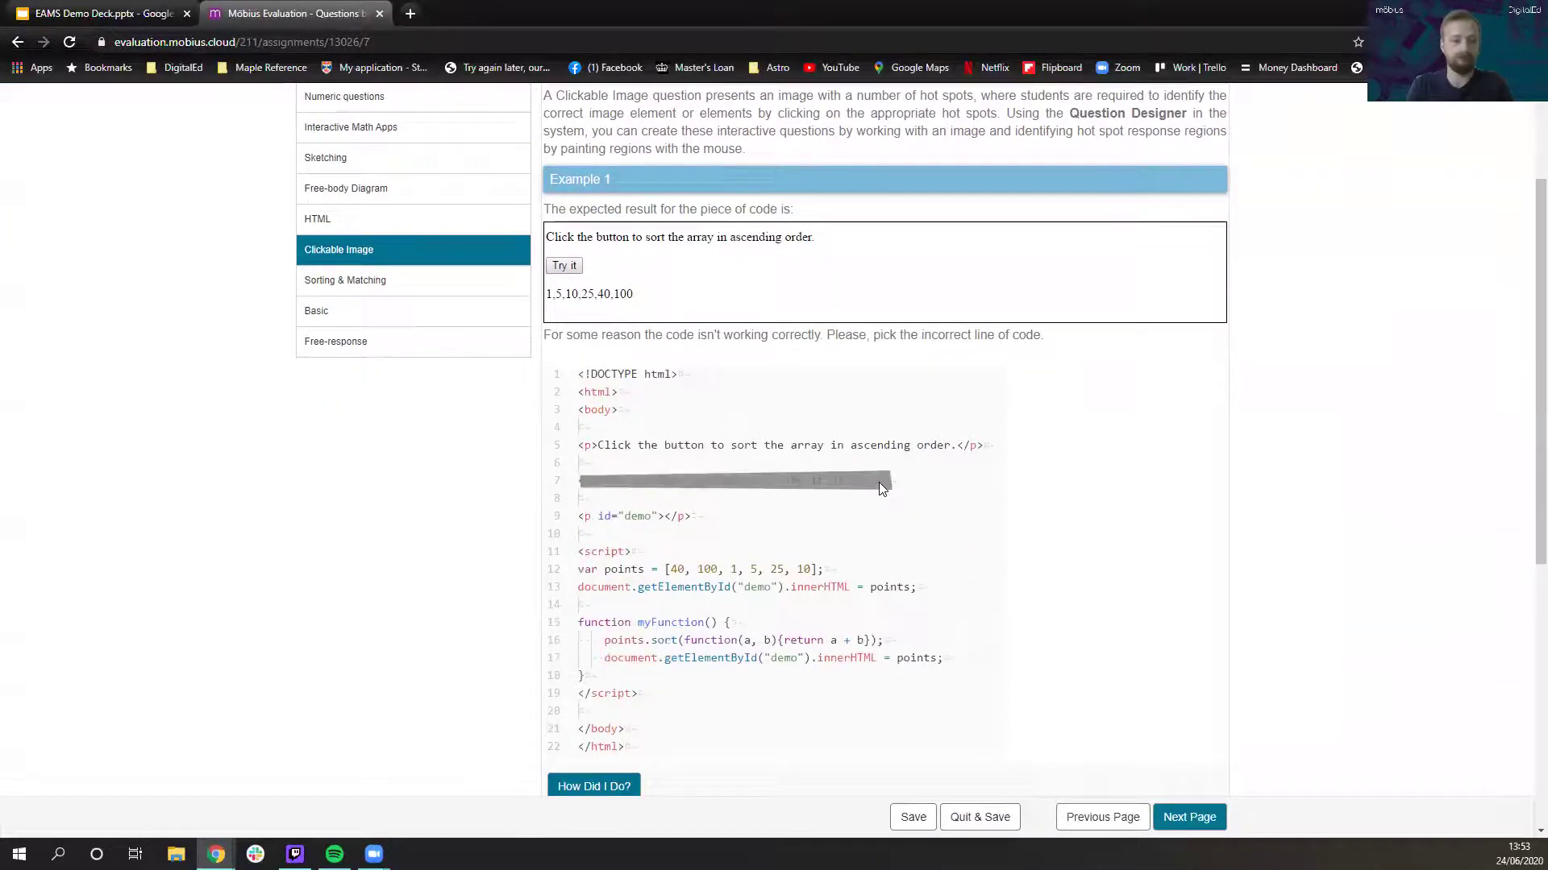
{"action": "left_click", "coordinate": [815, 642]}
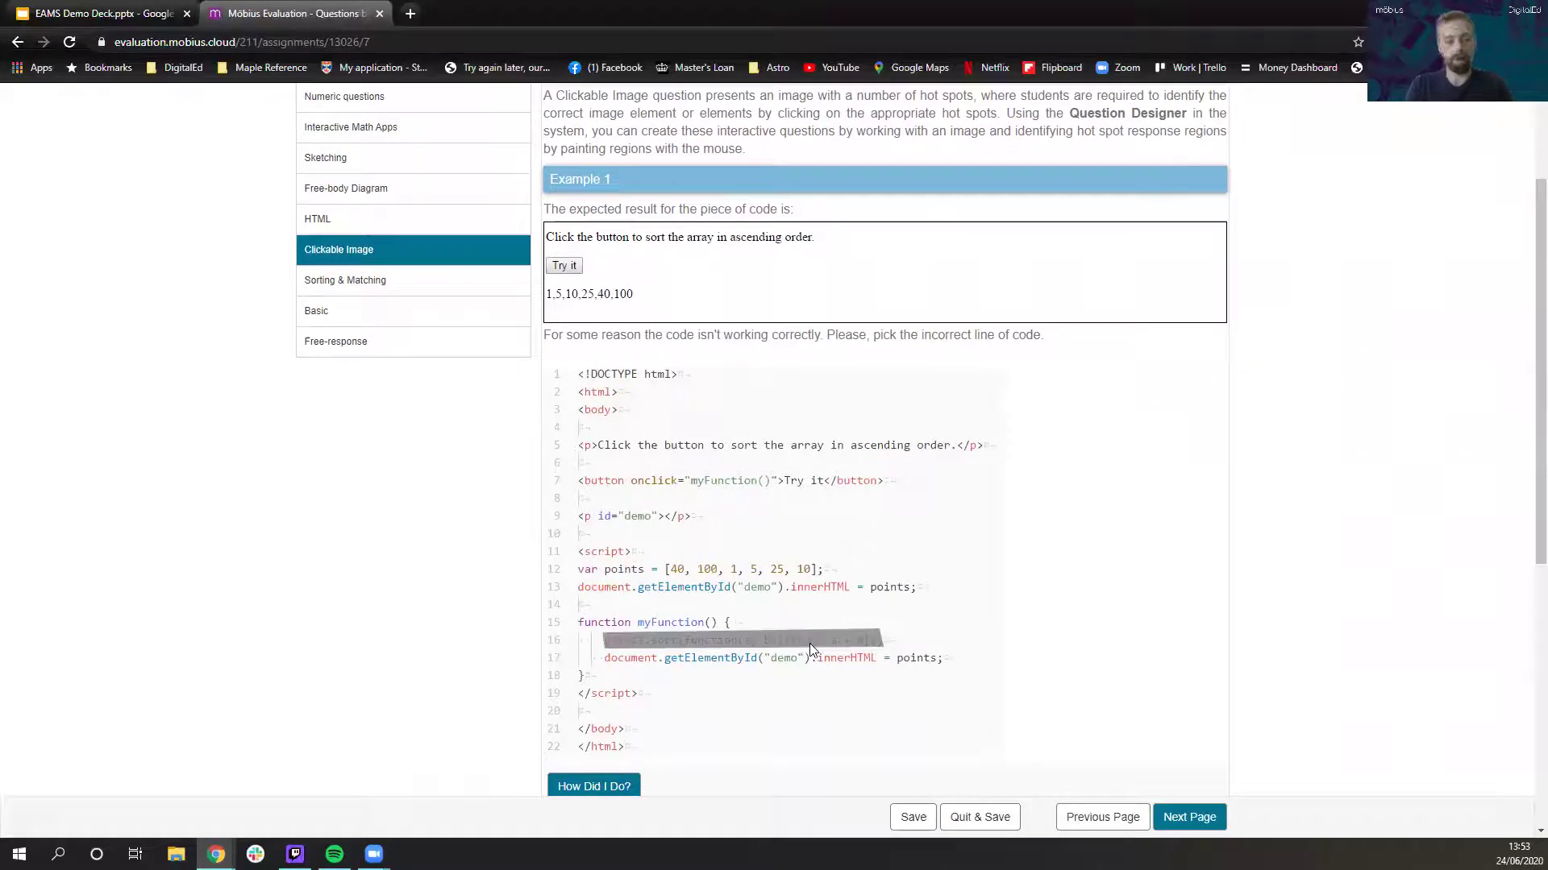
{"action": "left_click", "coordinate": [809, 643]}
{"action": "scroll", "coordinate": [912, 579], "scroll_direction": "down", "scroll_amount": 2}
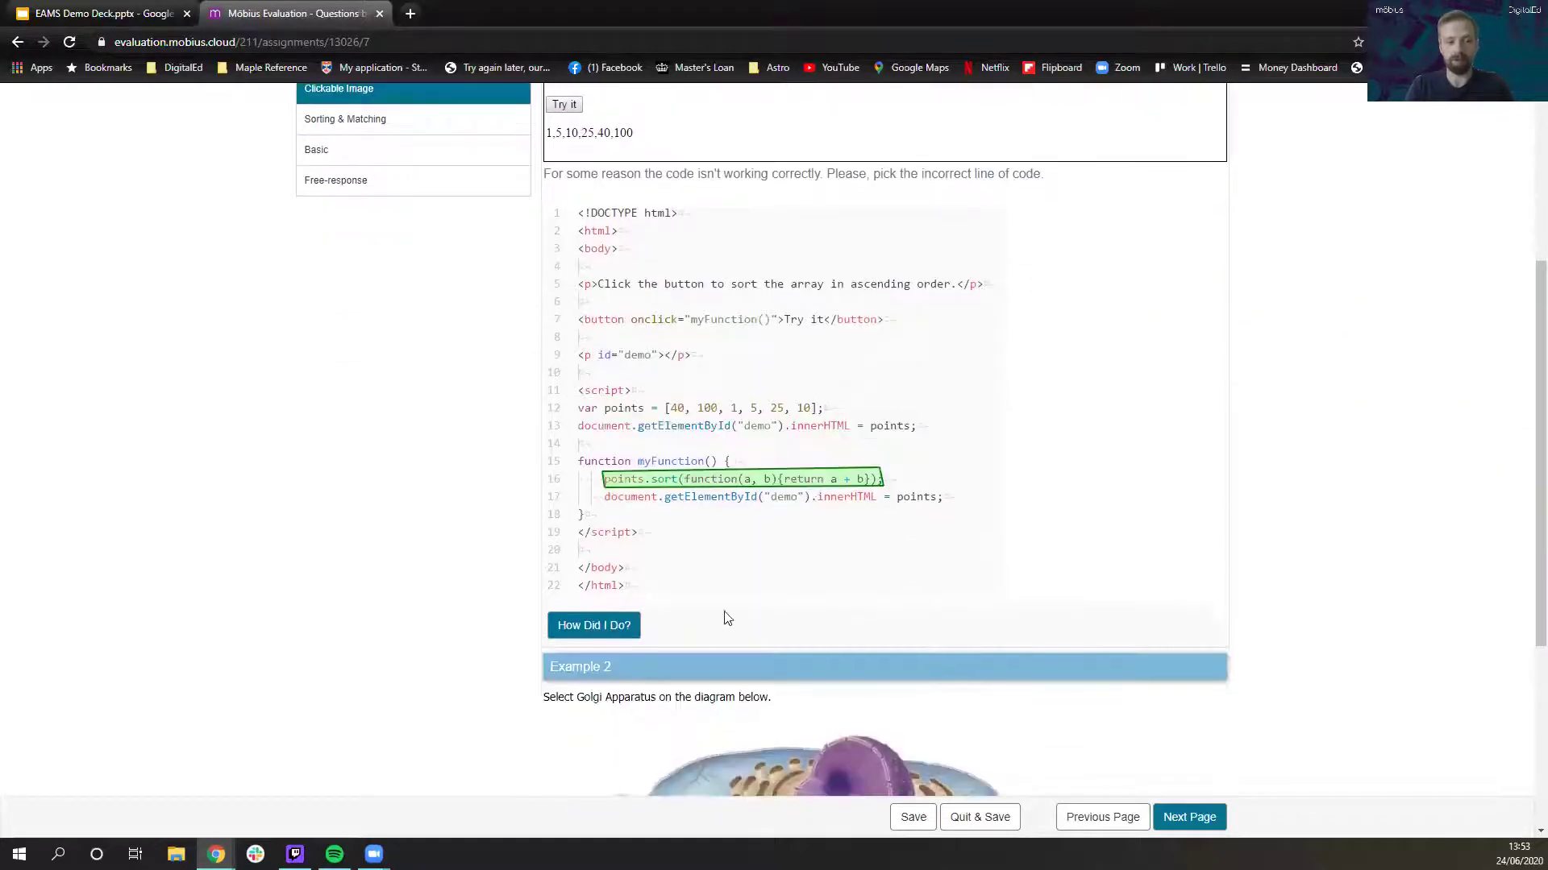
{"action": "left_click", "coordinate": [620, 625]}
Step: Select the purple nucleus in Example 2's cell diagram and submit that answer for grading
{"action": "scroll", "coordinate": [870, 452], "scroll_direction": "down", "scroll_amount": 4}
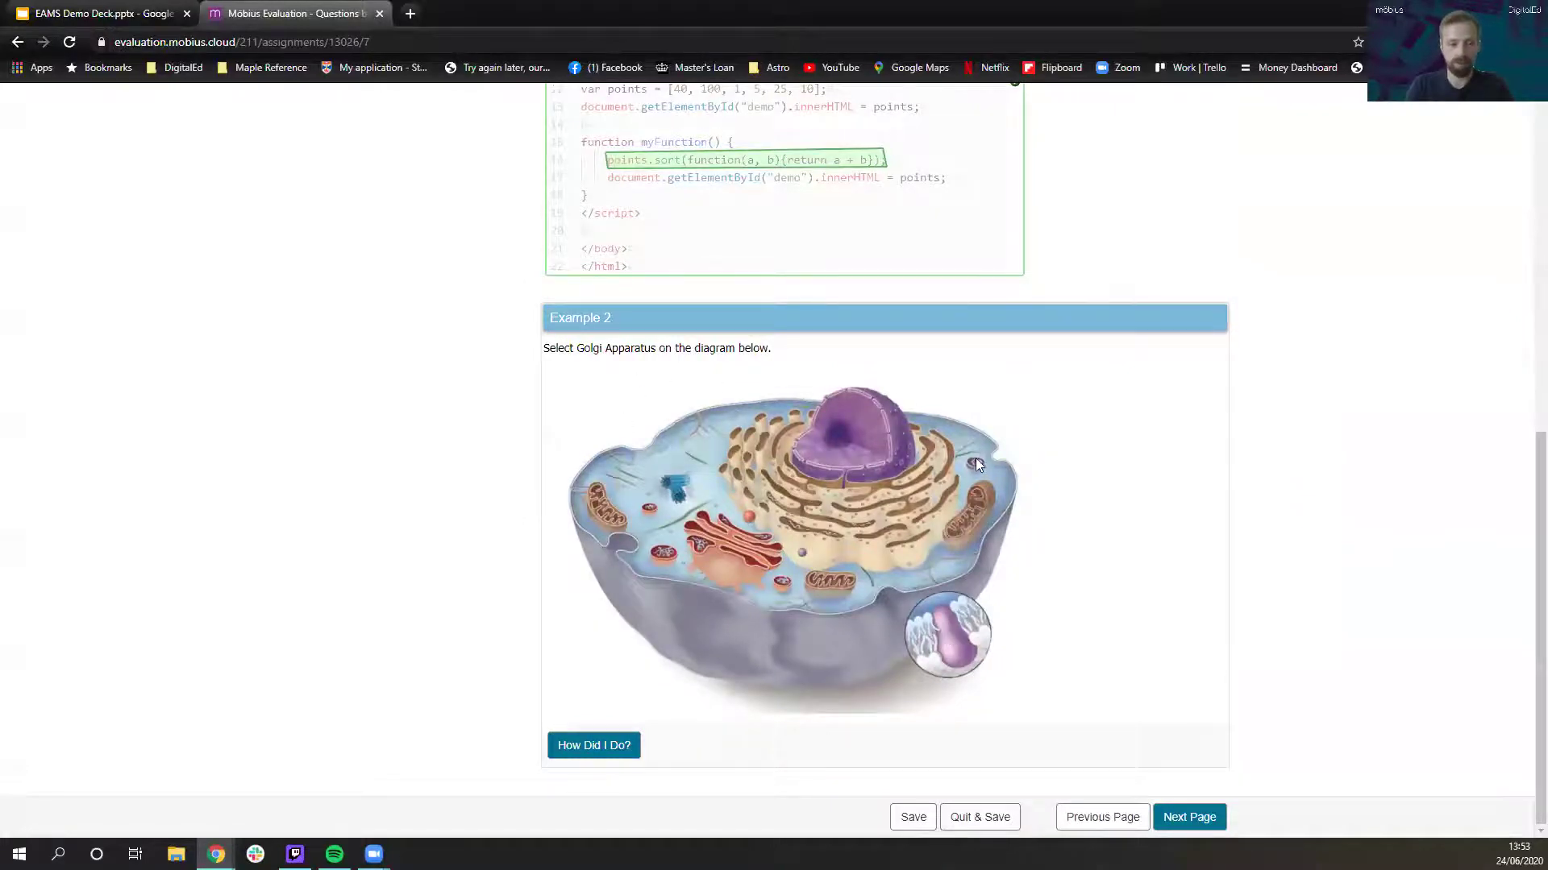
{"action": "left_click", "coordinate": [871, 450]}
{"action": "left_click", "coordinate": [607, 748]}
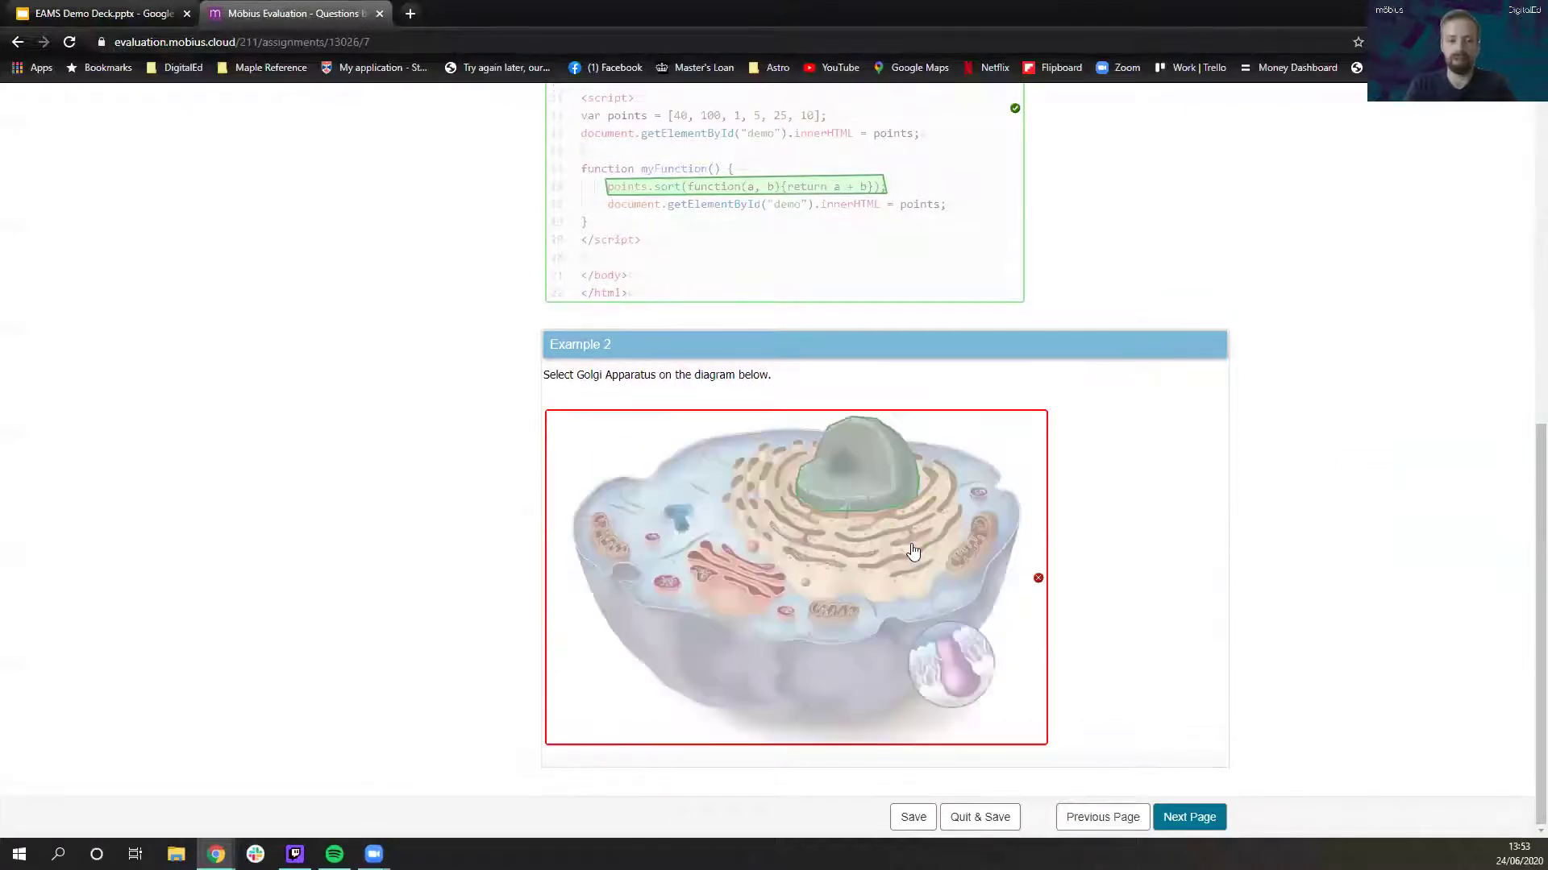
Step: Go to the "Sorting & Matching" page and rearrange the fractions into the order 1/4, 1/2, 7/3, 3/4, 2/5, 3/2
{"action": "scroll", "coordinate": [384, 425], "scroll_direction": "up", "scroll_amount": 8}
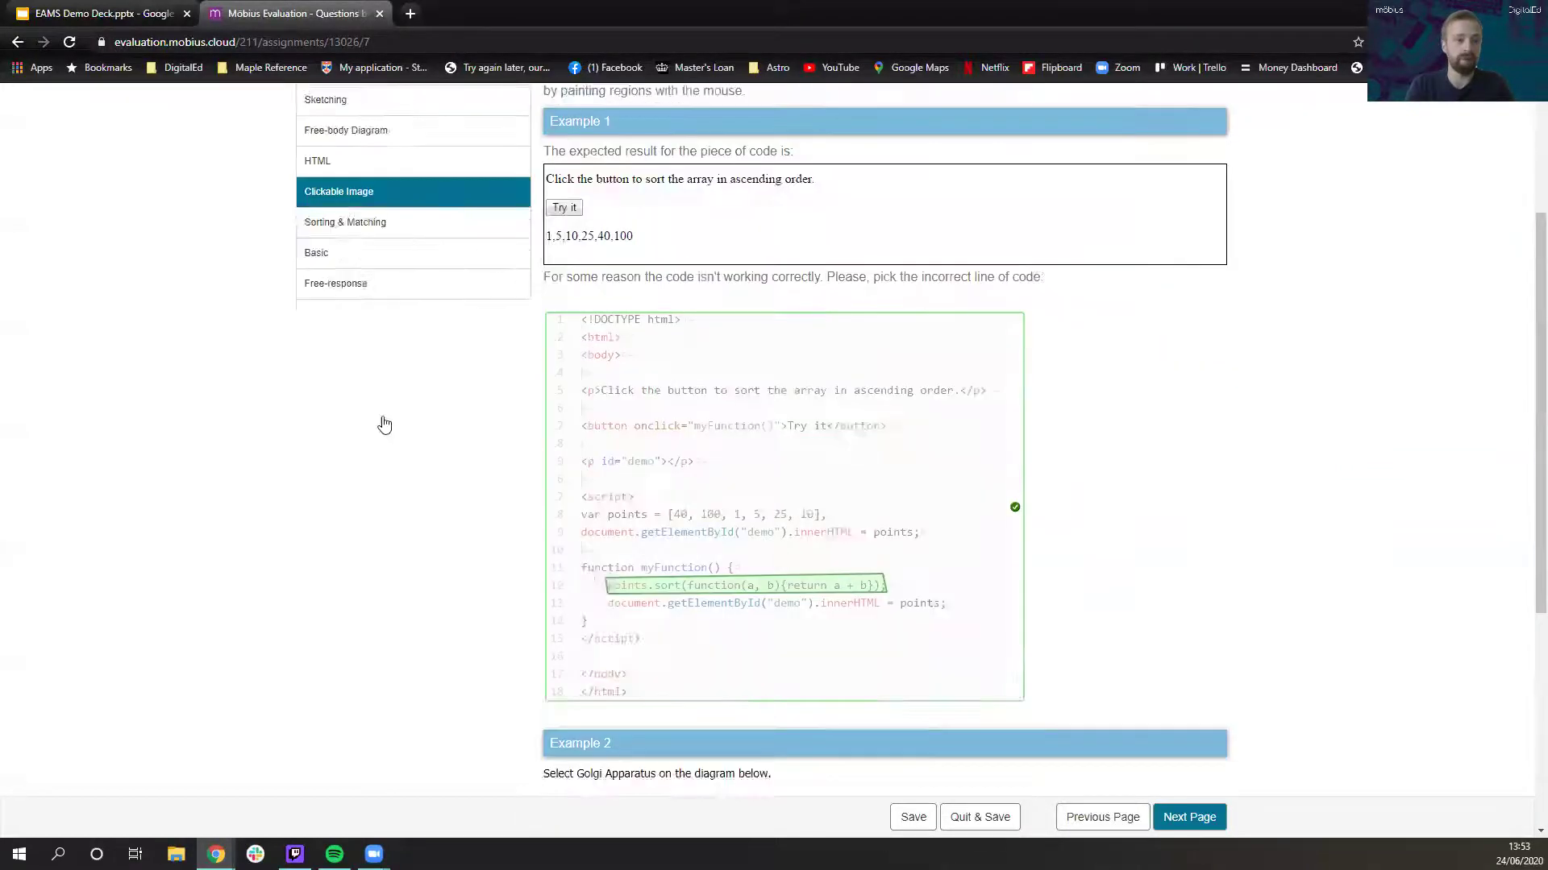
{"action": "left_click", "coordinate": [390, 454]}
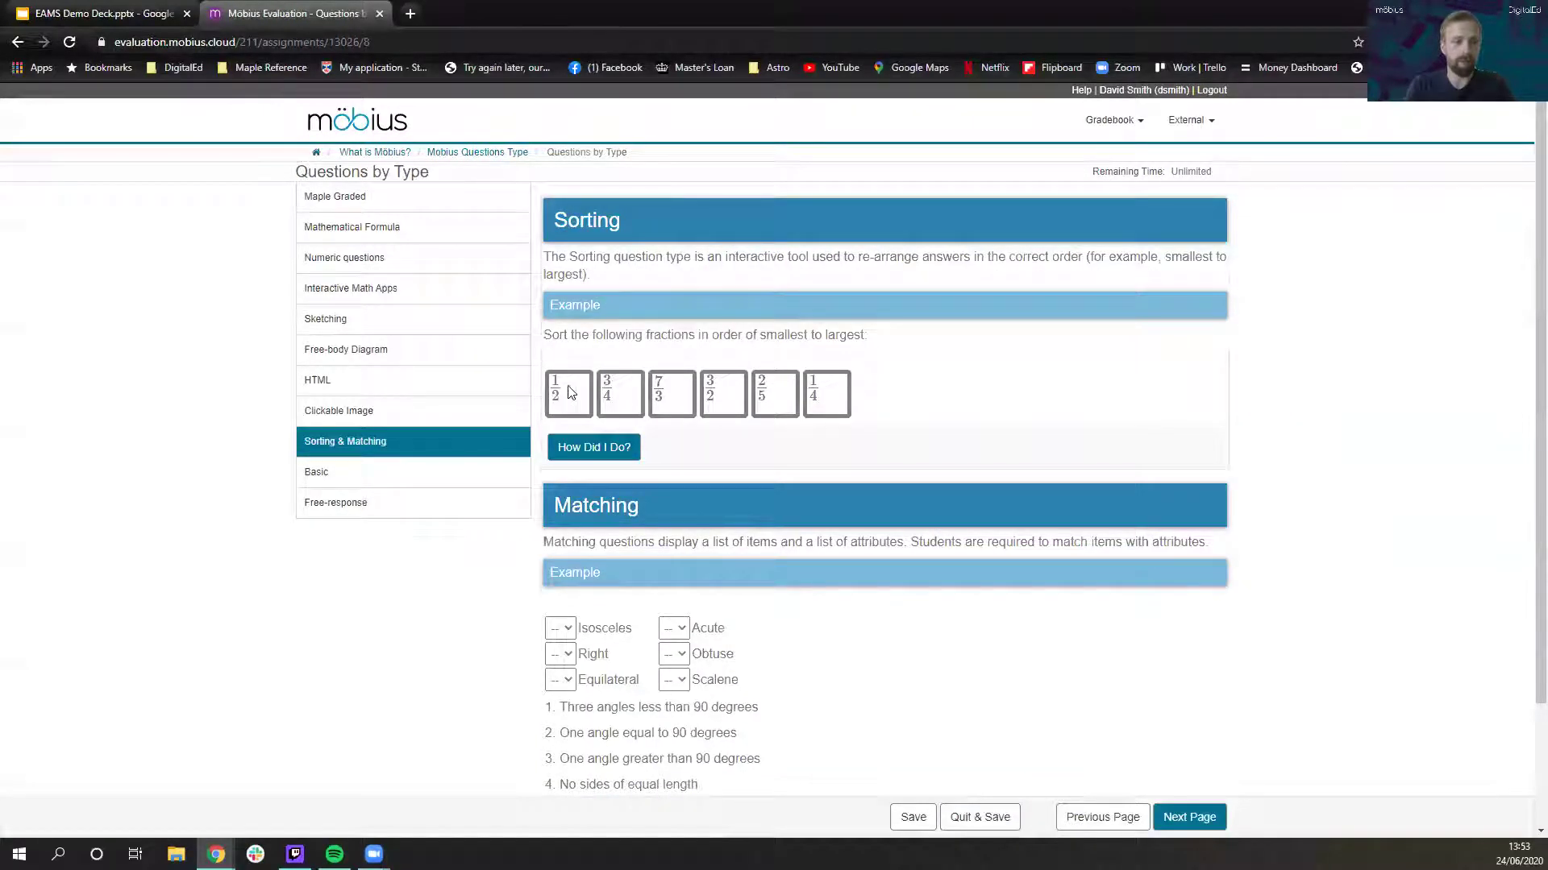
{"action": "mouse_move", "coordinate": [569, 393]}
{"action": "left_mouse_down"}
{"action": "mouse_move", "coordinate": [633, 395]}
{"action": "mouse_move", "coordinate": [567, 399]}
{"action": "left_mouse_up"}
{"action": "left_click_drag", "start_coordinate": [818, 399], "coordinate": [764, 398]}
Step: In the Matching example, assign 1 to Isosceles, 2 to Acute and 3 to Right
{"action": "scroll", "coordinate": [725, 419], "scroll_direction": "down", "scroll_amount": 2}
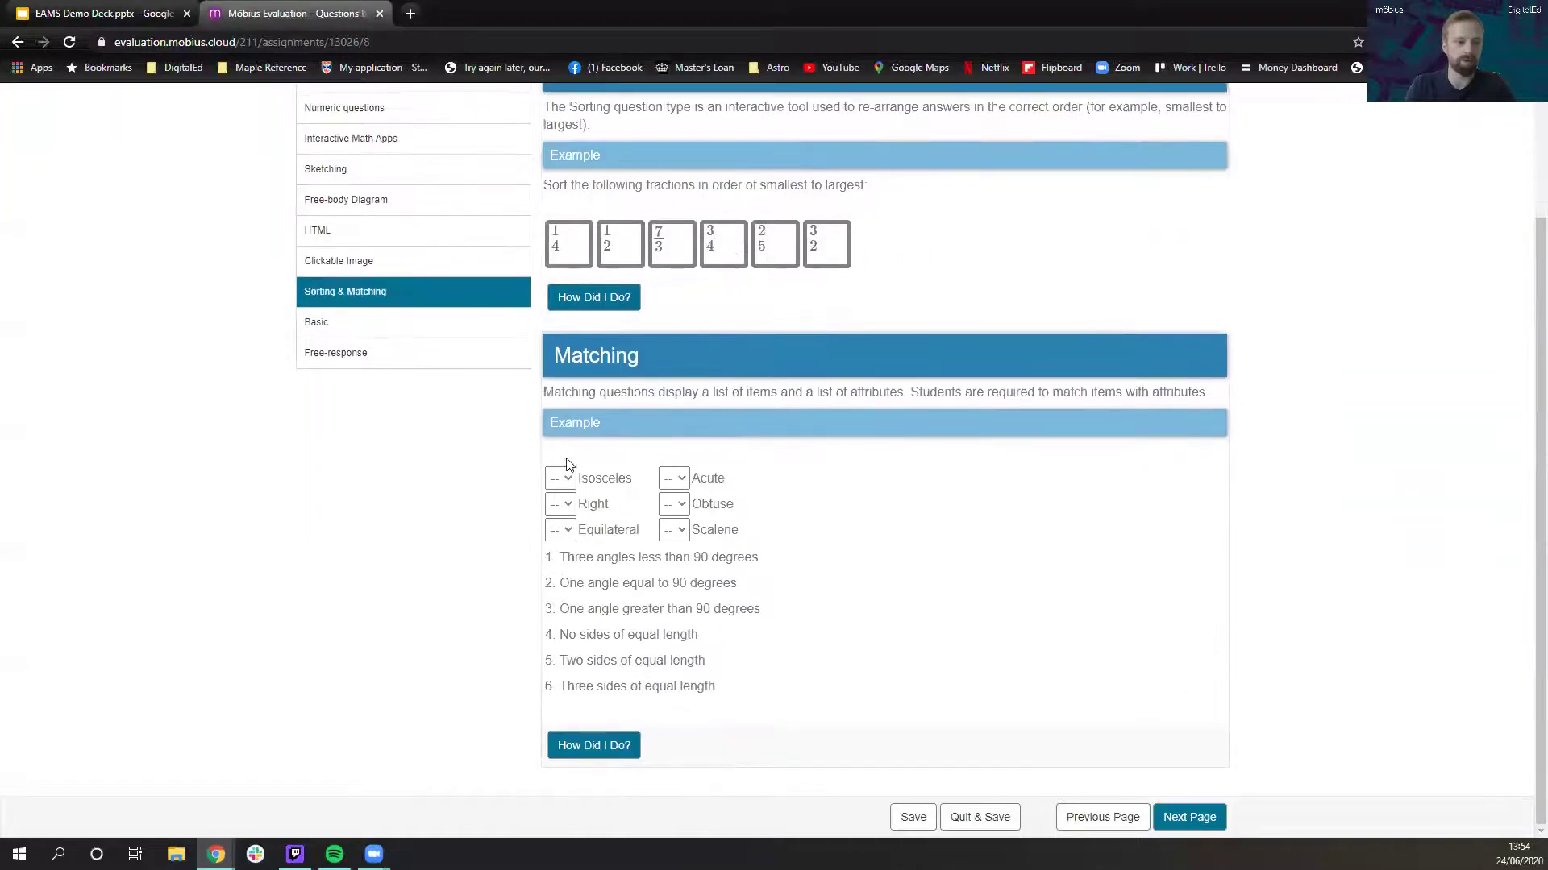
{"action": "left_click", "coordinate": [560, 478]}
{"action": "left_click", "coordinate": [558, 514]}
{"action": "left_click", "coordinate": [673, 478]}
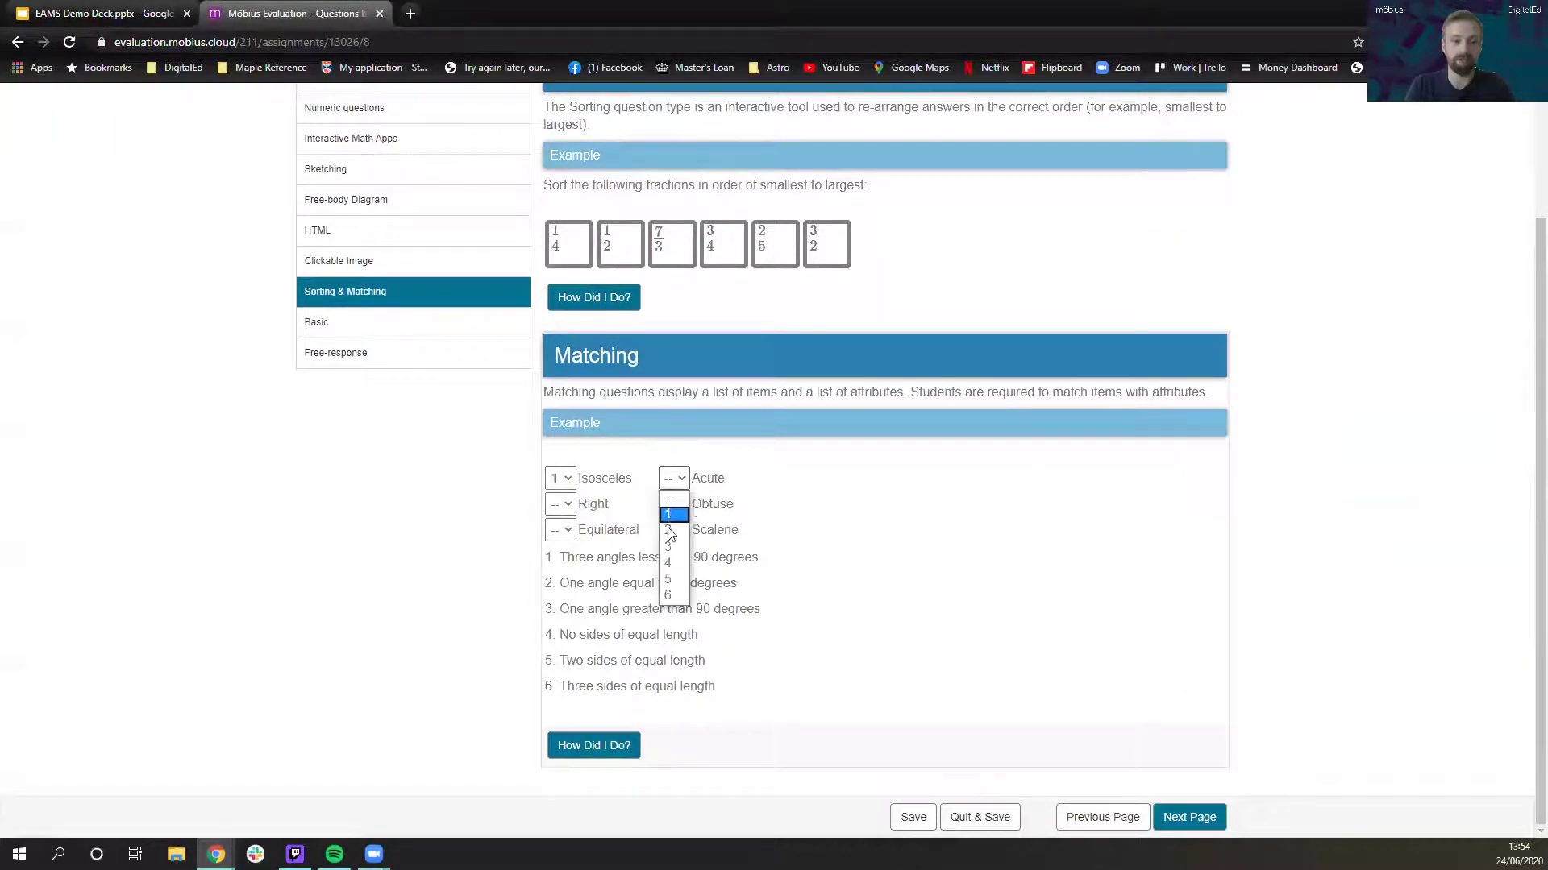
{"action": "left_click", "coordinate": [669, 532]}
{"action": "left_click", "coordinate": [560, 503]}
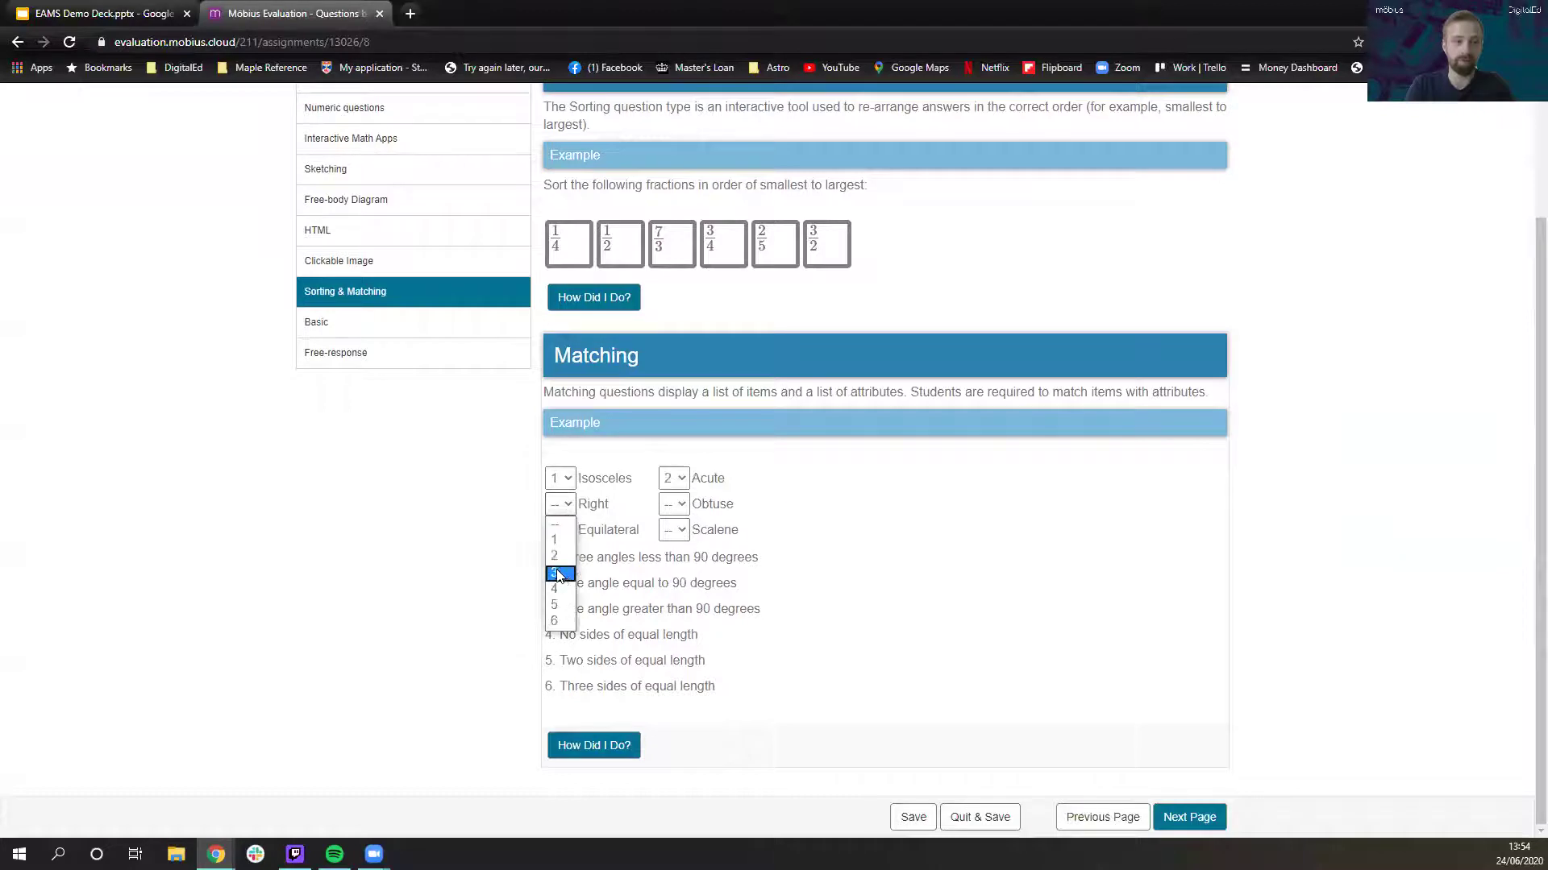
{"action": "left_click", "coordinate": [559, 575]}
Step: Go to the Free-response page and look over its Essay Region and Document Upload questions
{"action": "left_click", "coordinate": [435, 359]}
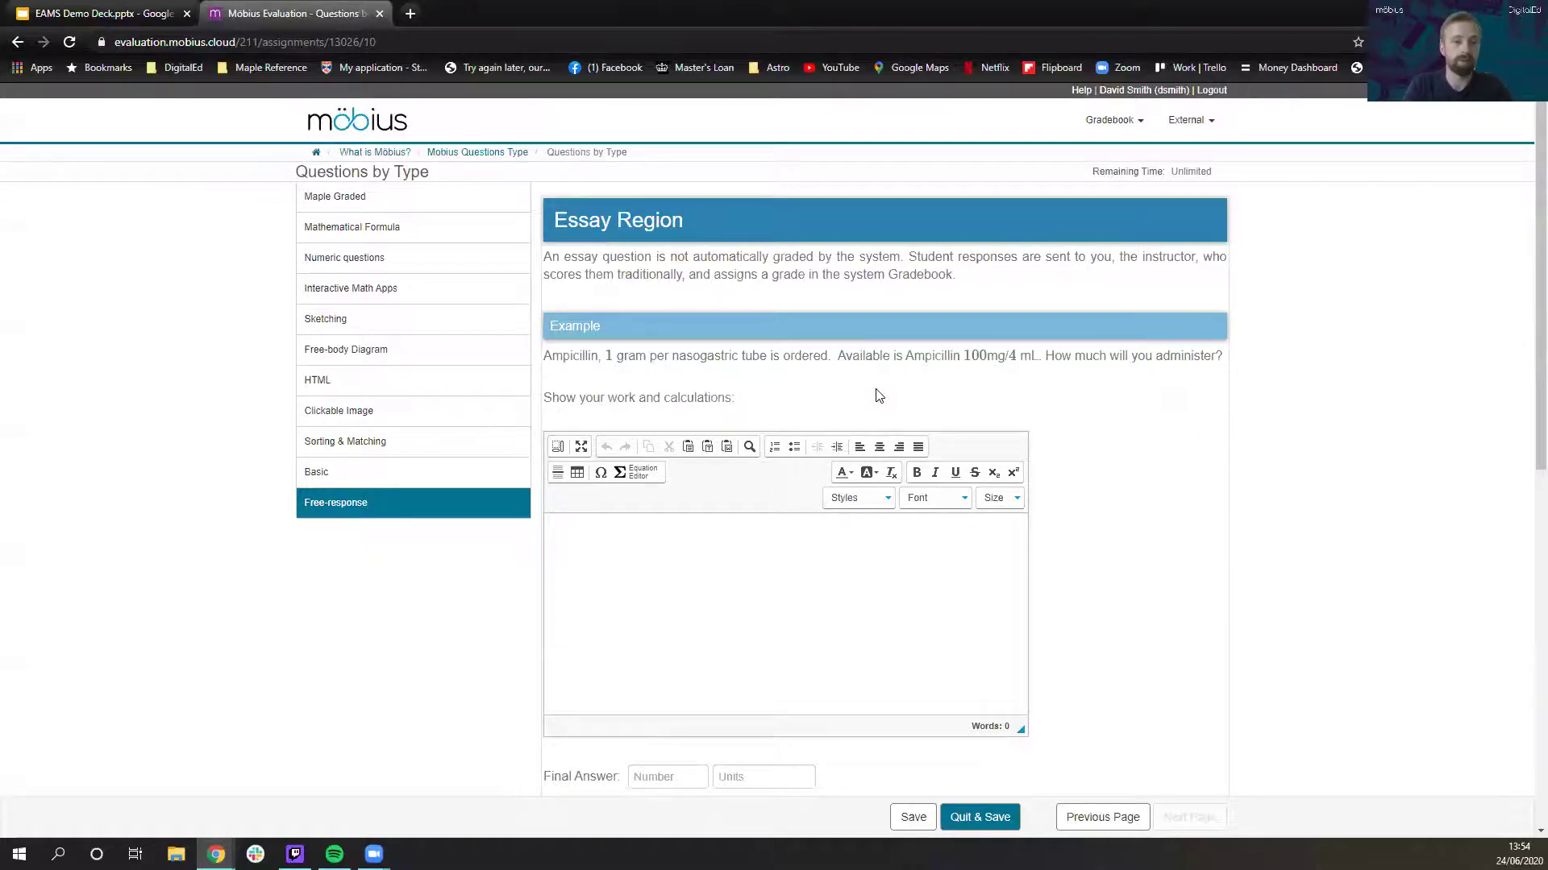
{"action": "scroll", "coordinate": [879, 396], "scroll_direction": "down", "scroll_amount": 1}
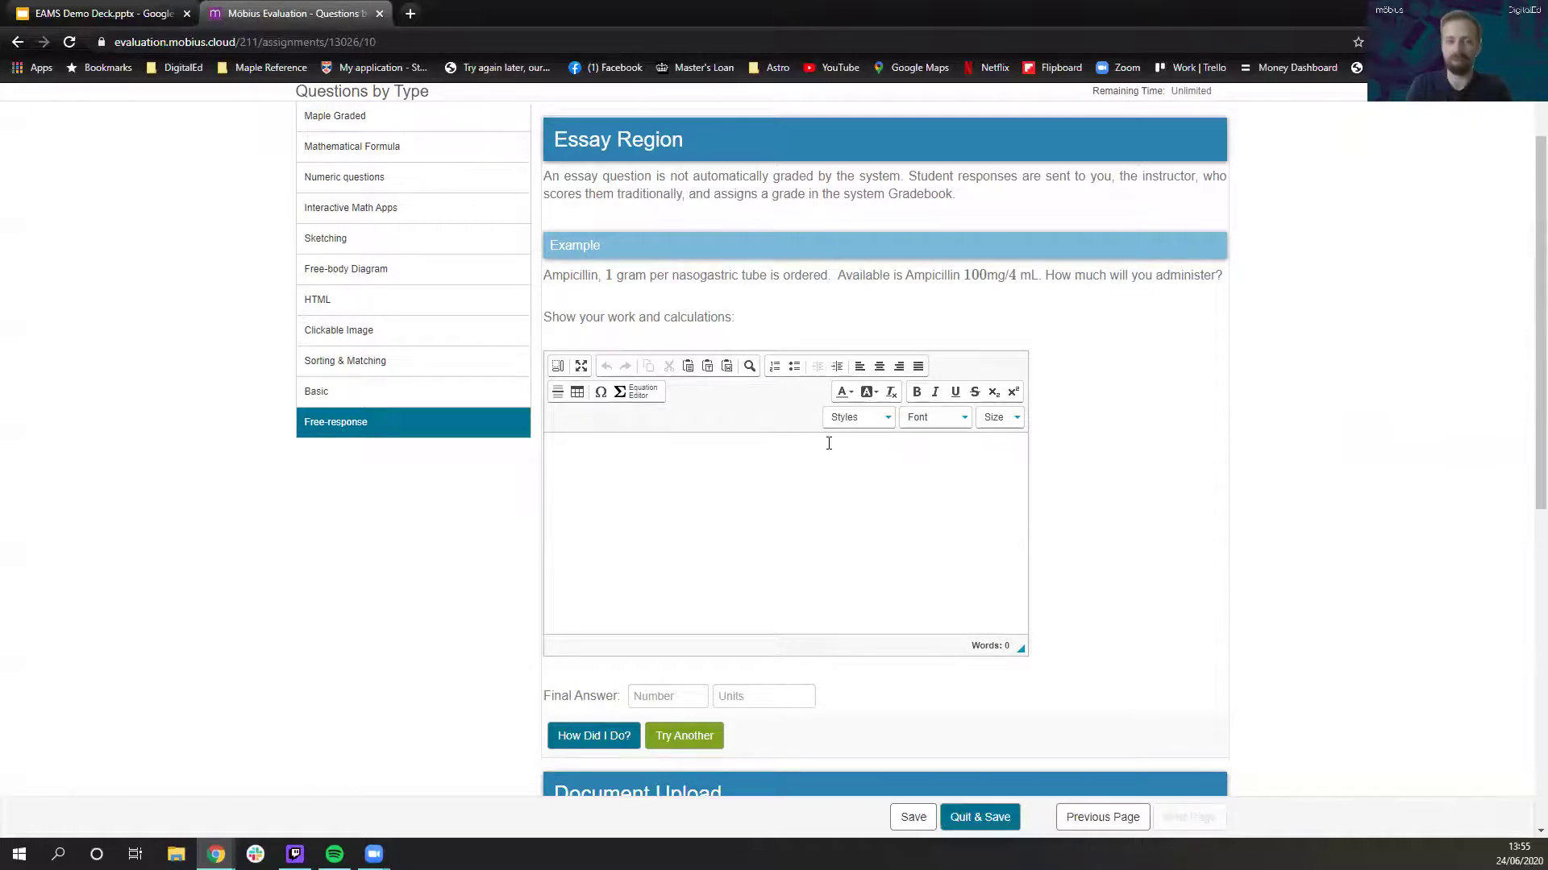
{"action": "scroll", "coordinate": [808, 284], "scroll_direction": "down", "scroll_amount": 8}
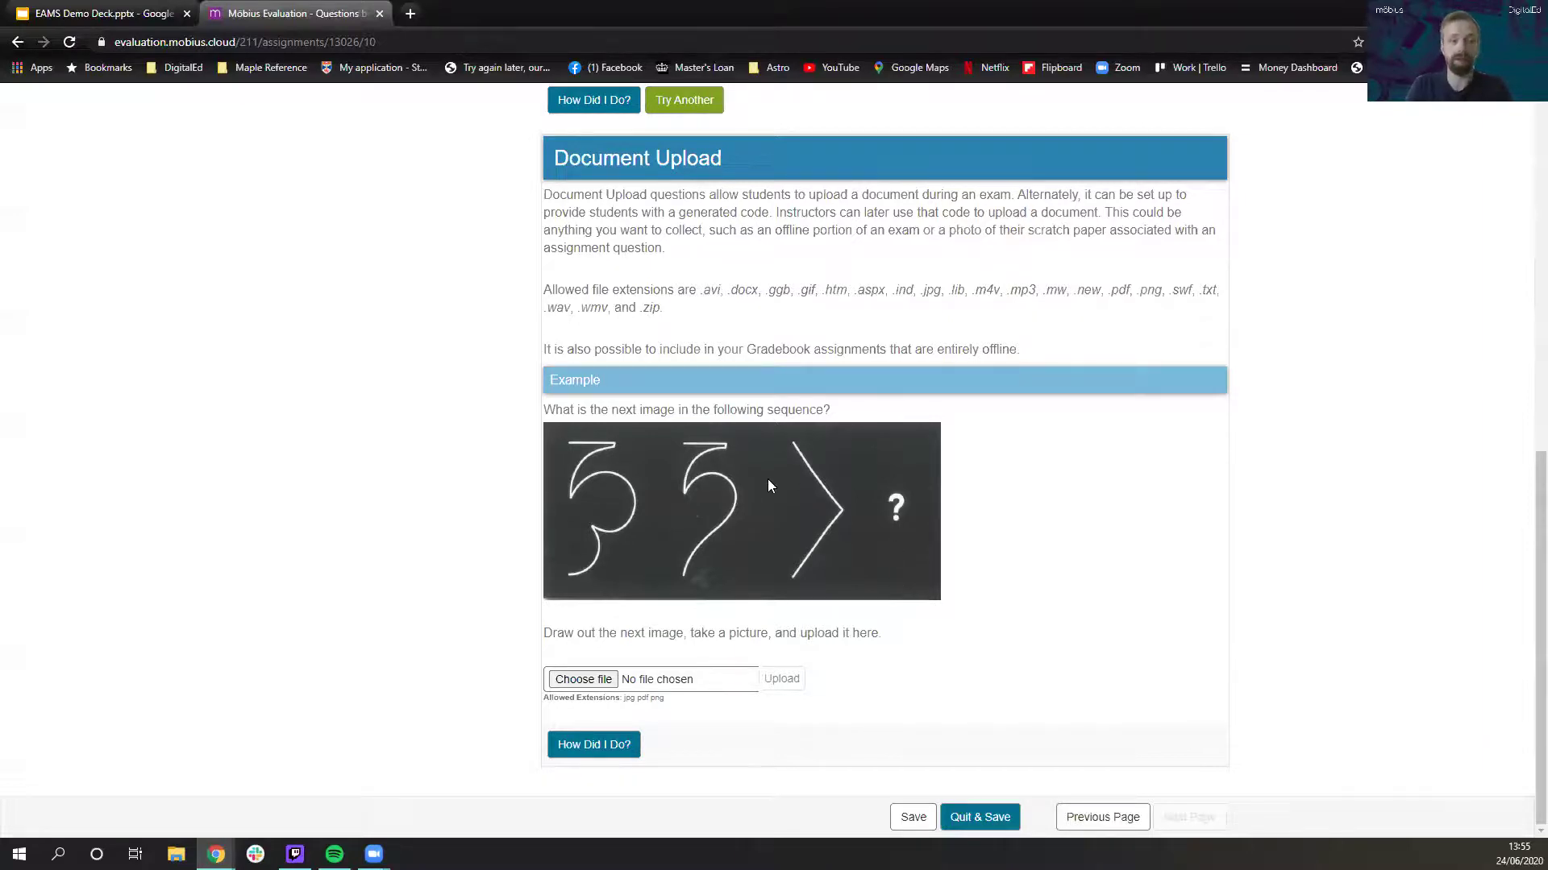
{"action": "scroll", "coordinate": [817, 459], "scroll_direction": "up", "scroll_amount": 9}
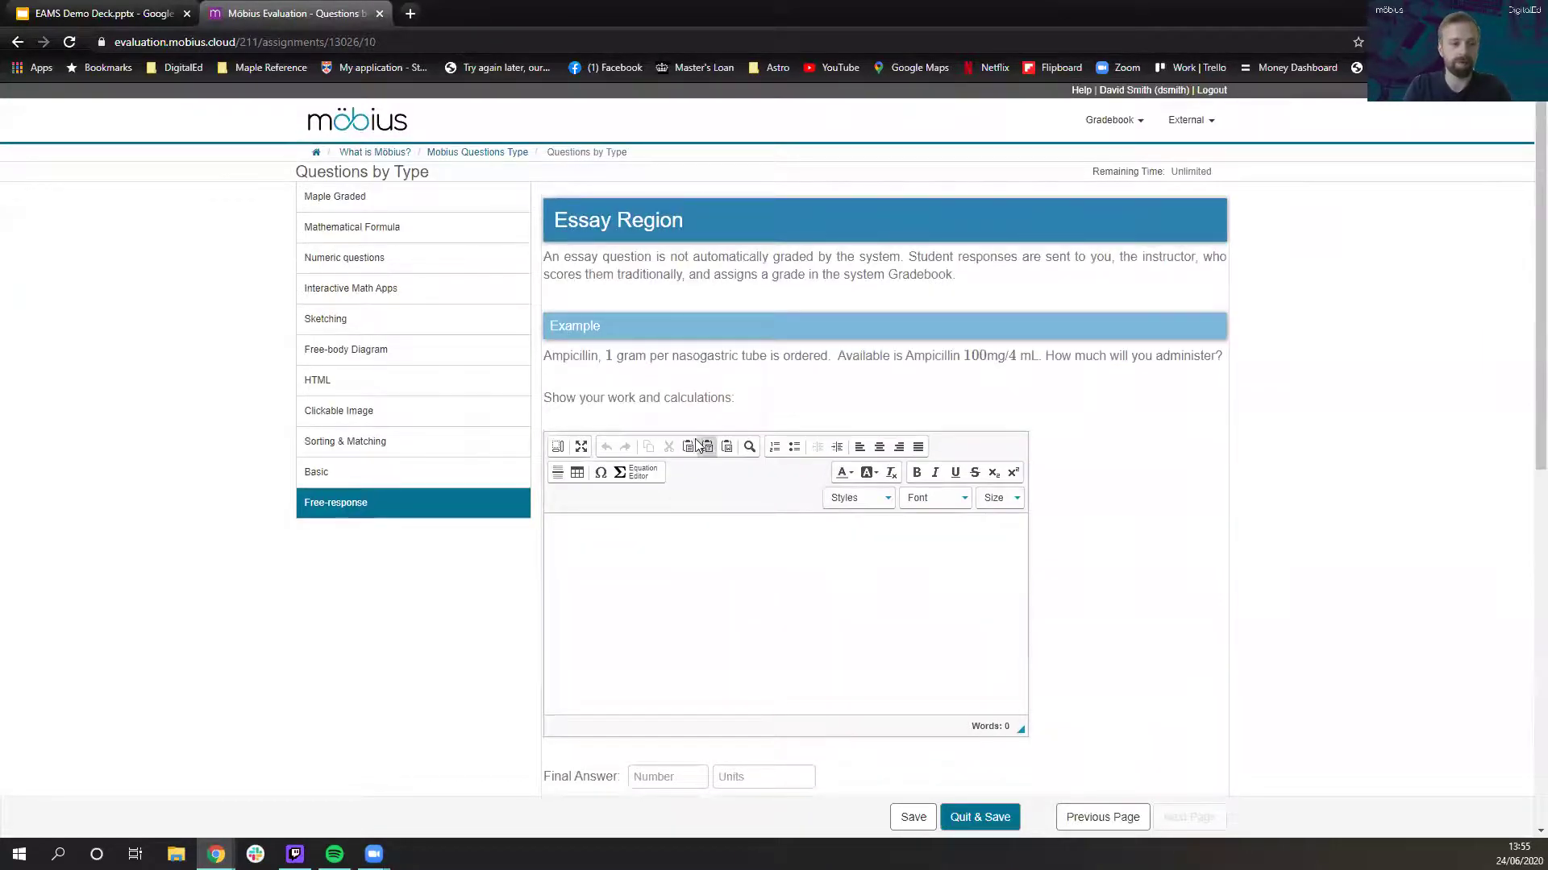